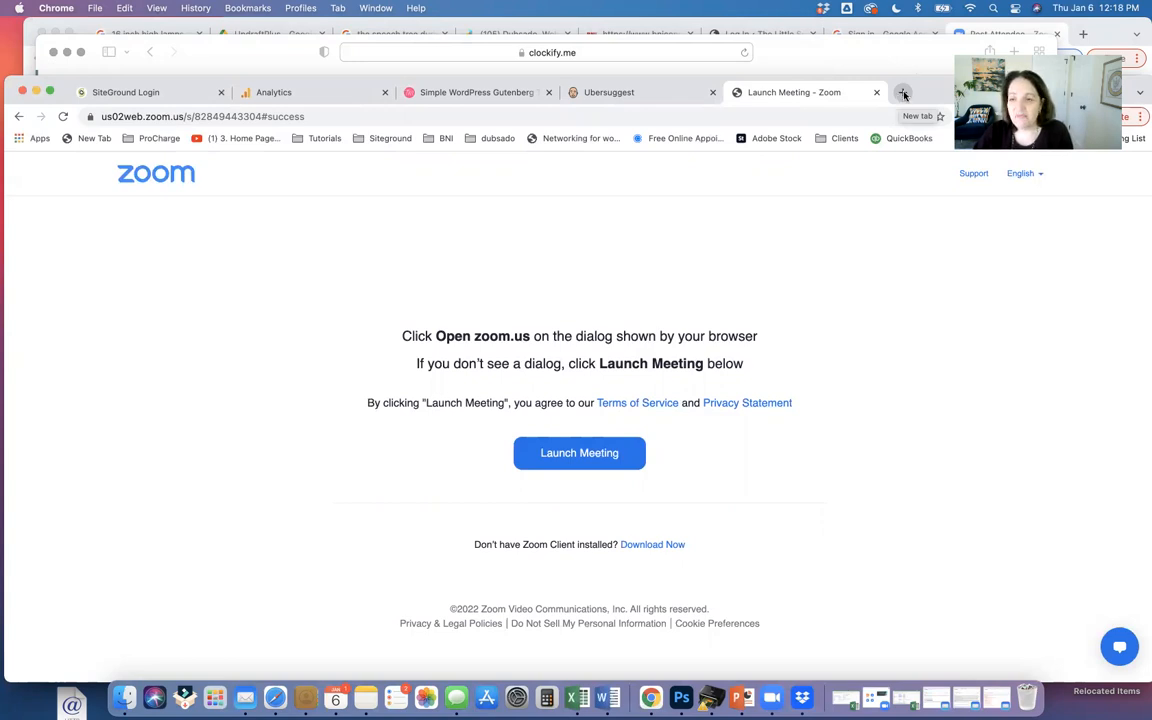
pyautogui.click(904, 94)
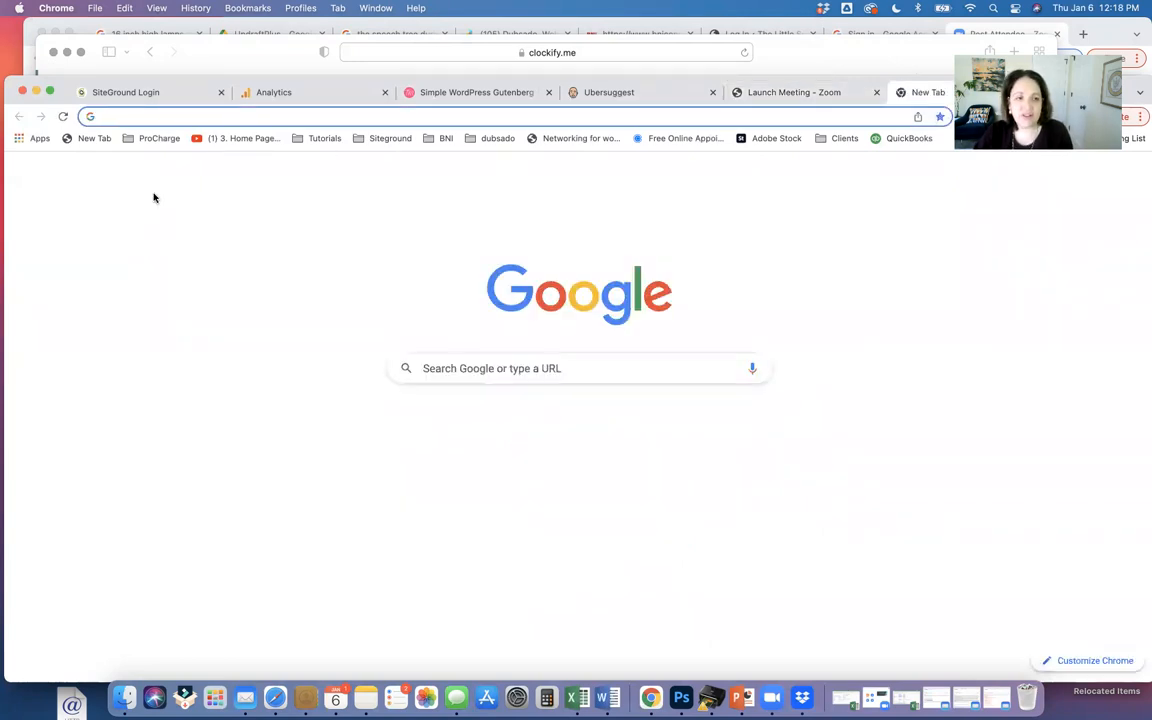
pyautogui.write('www.we')
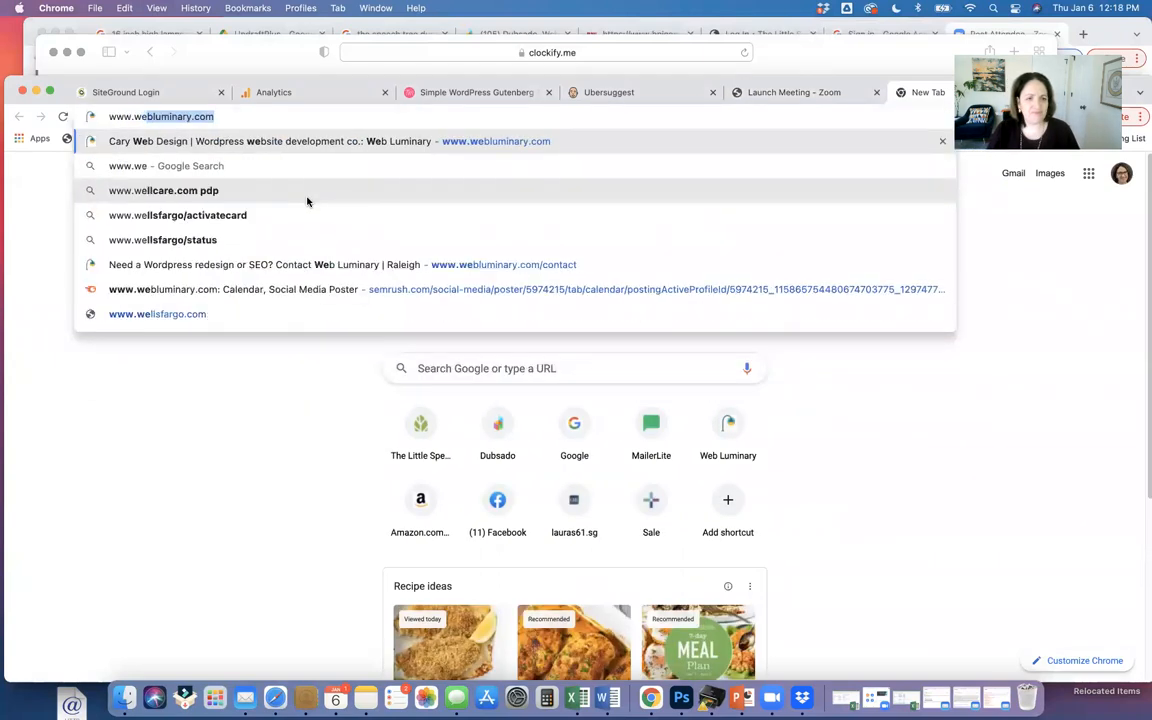
pyautogui.write('bluminary.com')
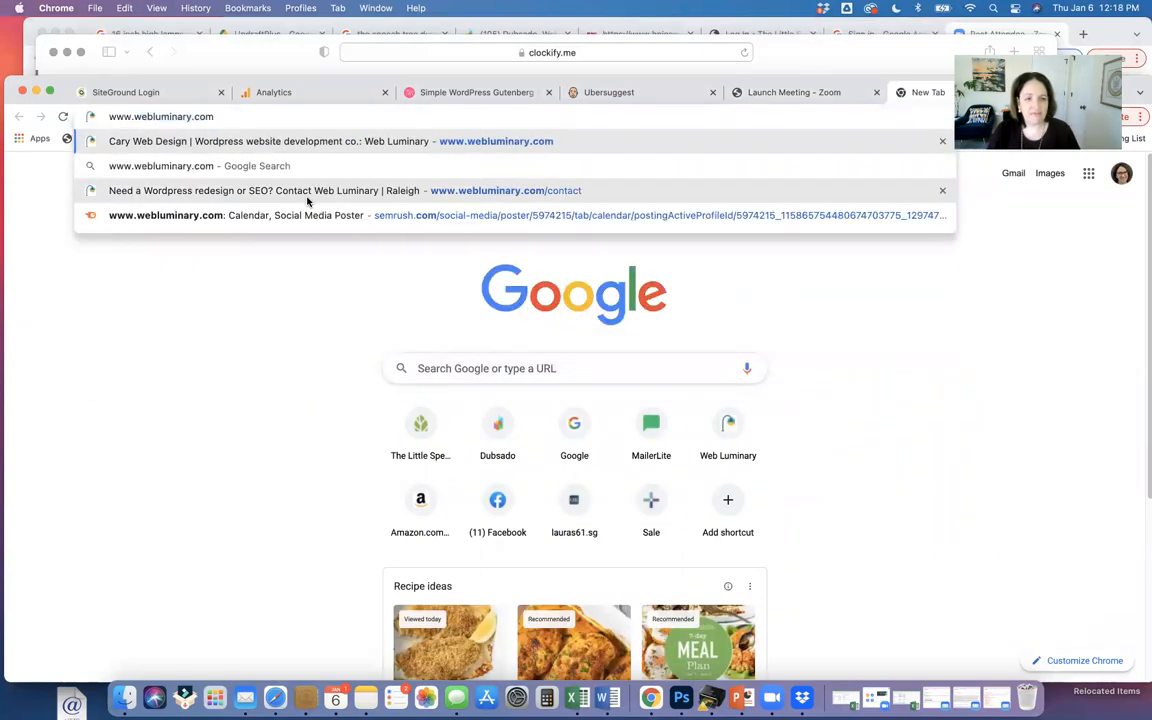
pyautogui.press('Return')
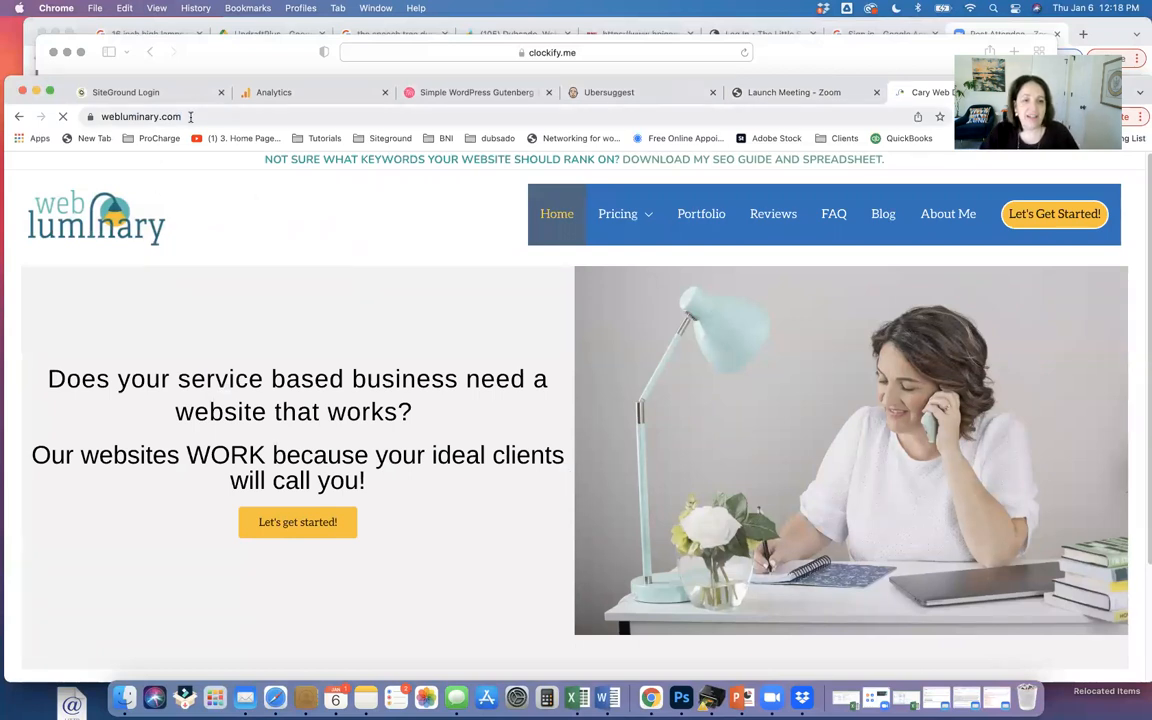
# Go to the site's wp-admin address and log in to WordPress with the prefilled credentials
pyautogui.click(265, 117)
pyautogui.click(269, 118)
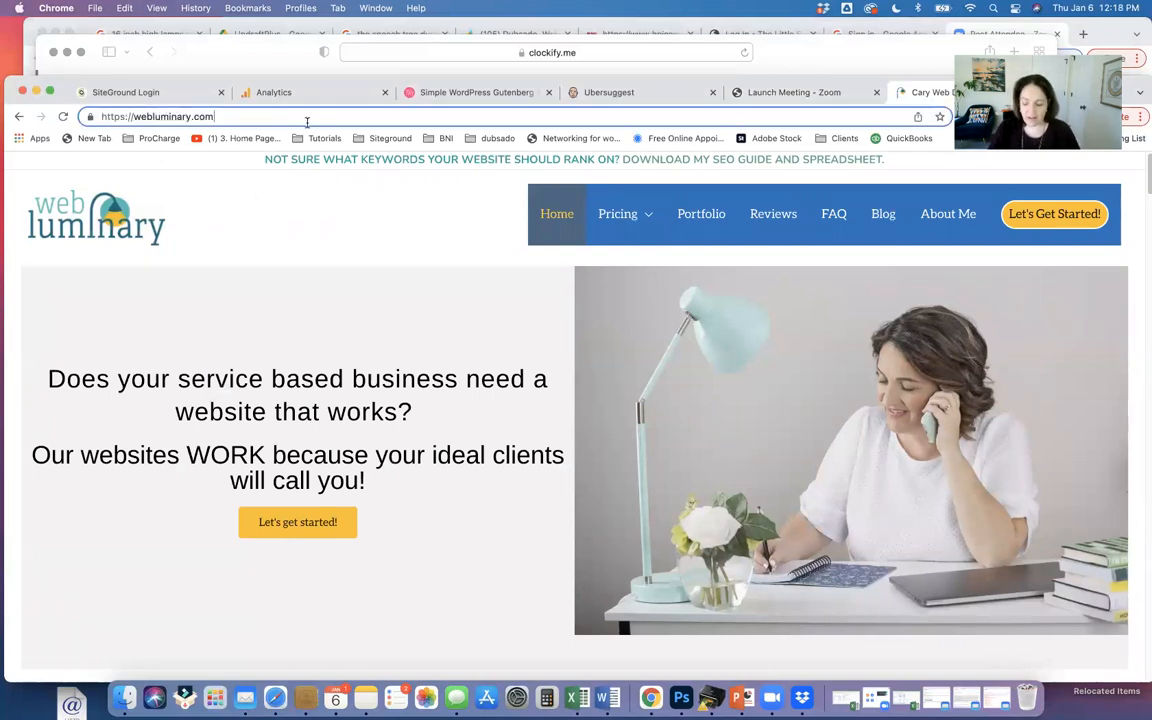
pyautogui.write('/wp')
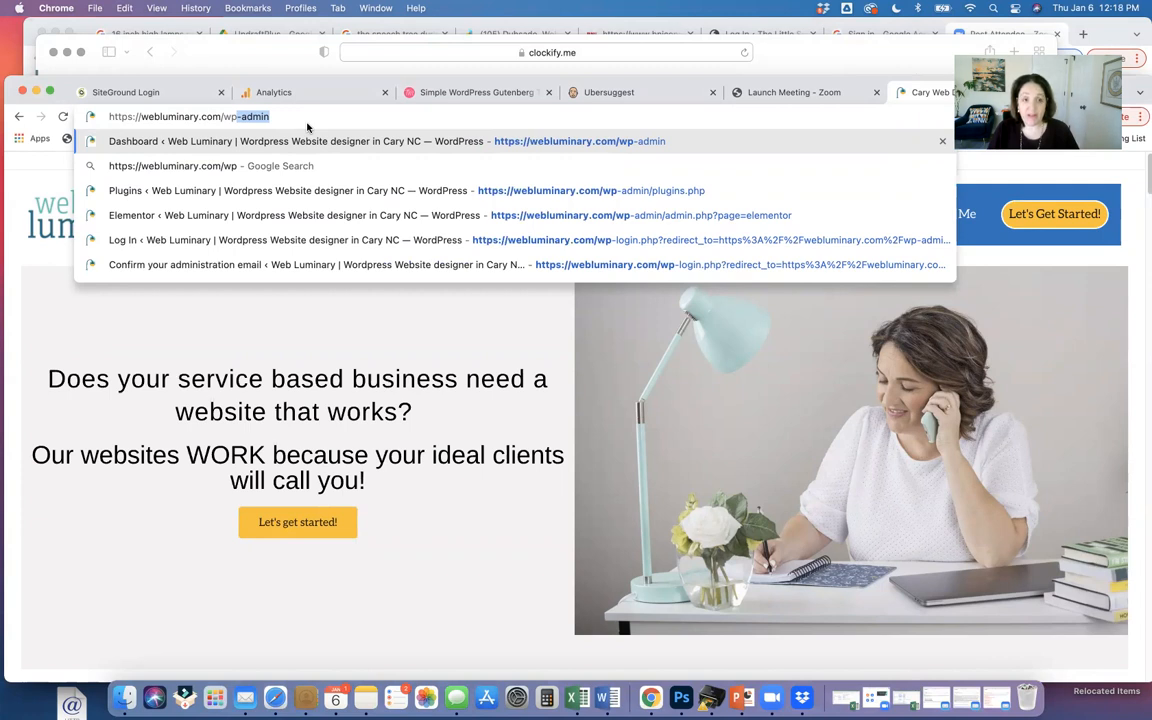
pyautogui.press('Right')
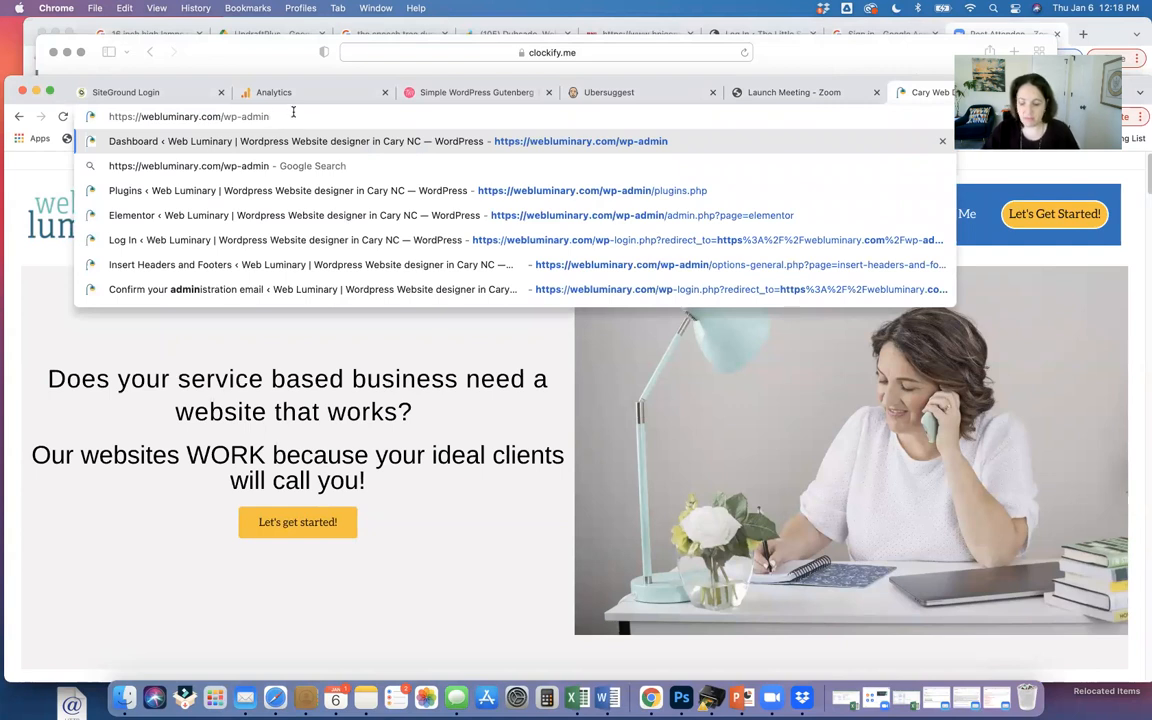
pyautogui.press('Return')
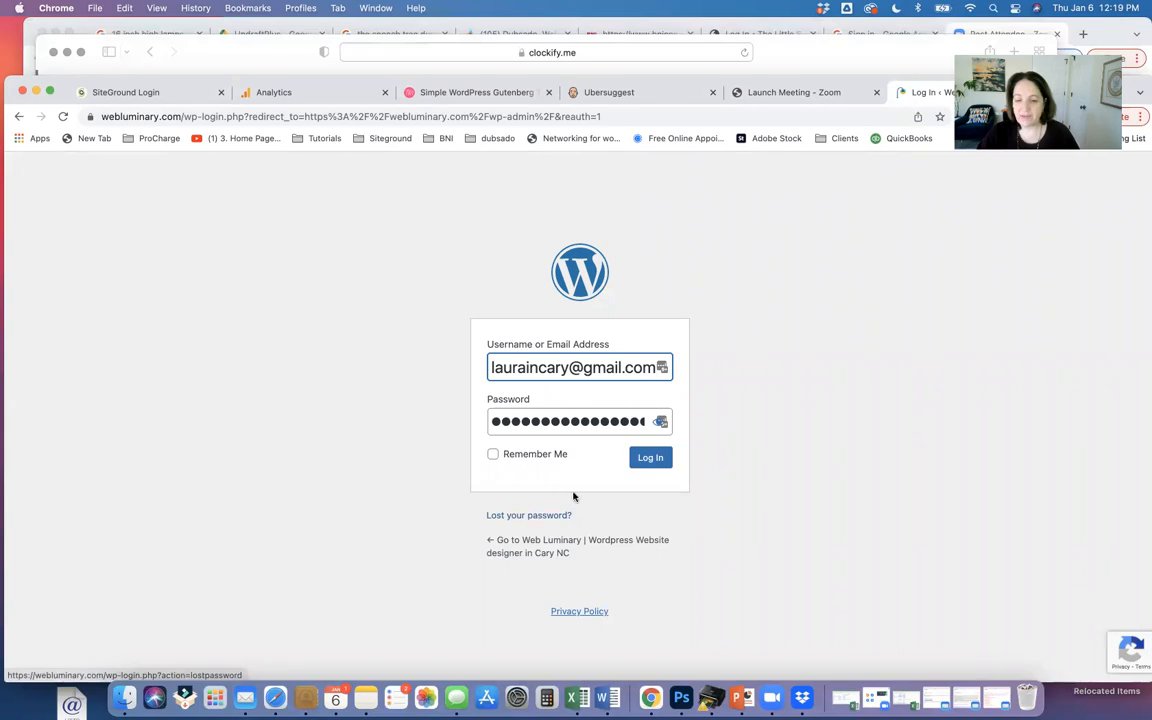
pyautogui.click(650, 457)
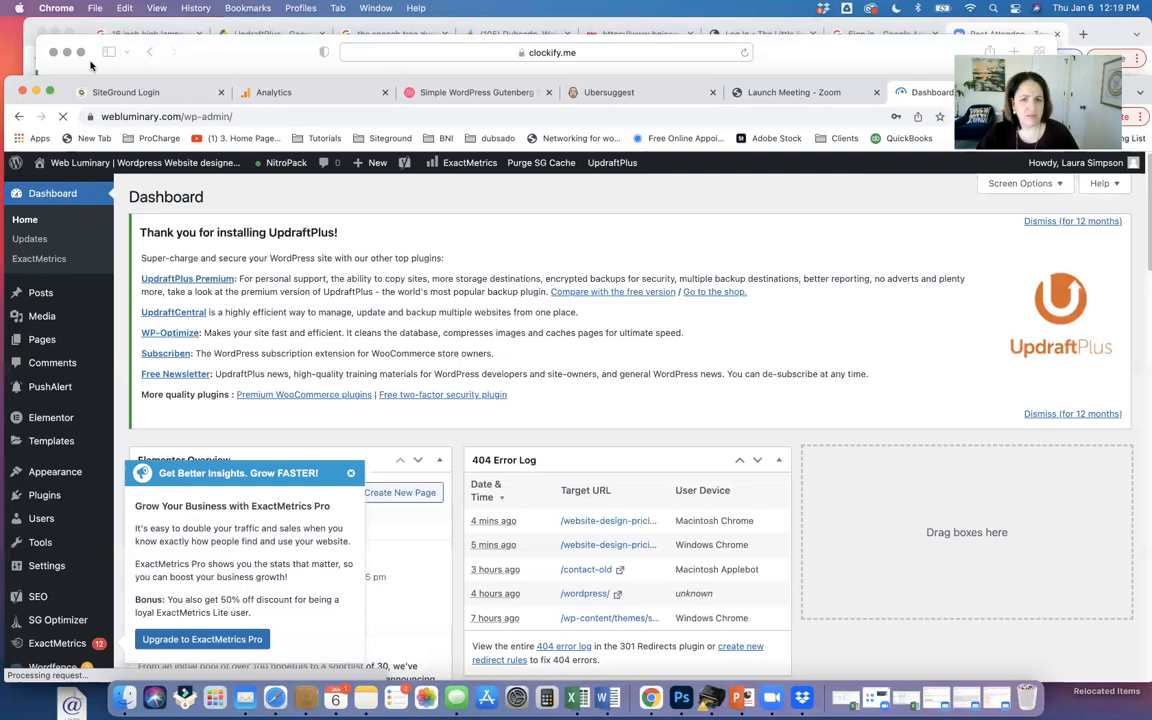
# Open the list of all posts and dismiss the ExactMetrics Pro promotion
pyautogui.moveTo(62, 65); pyautogui.dragTo(57, 46)
pyautogui.moveTo(79, 284)
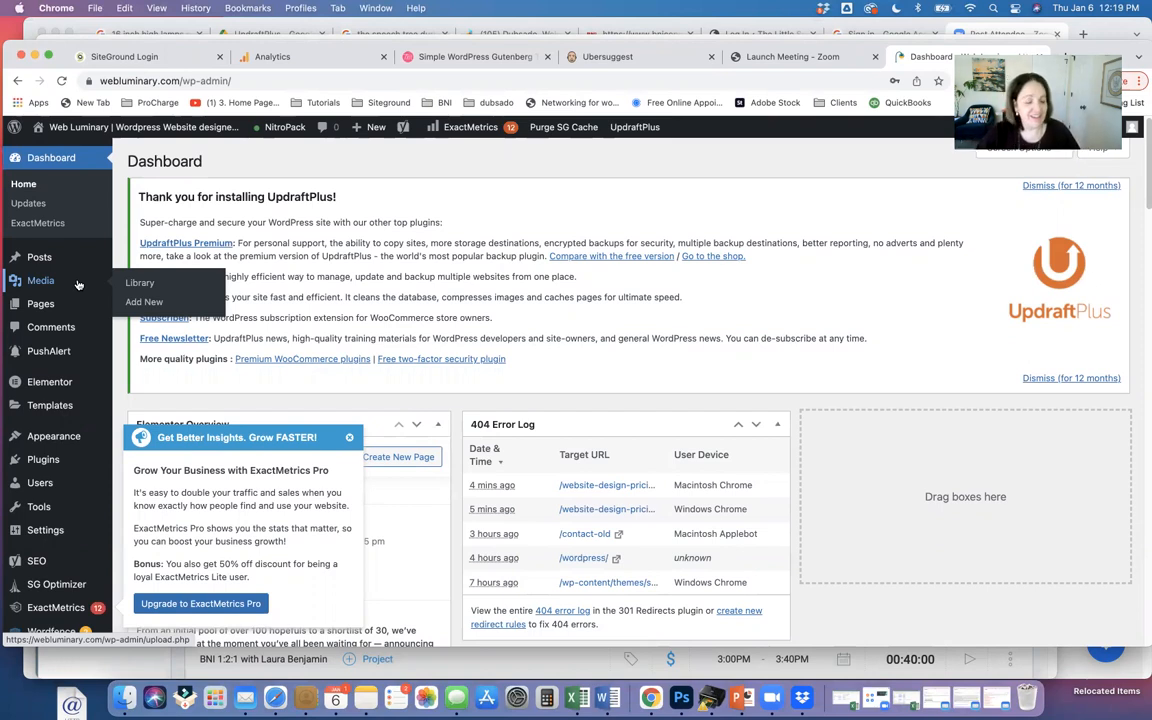
pyautogui.moveTo(30, 258)
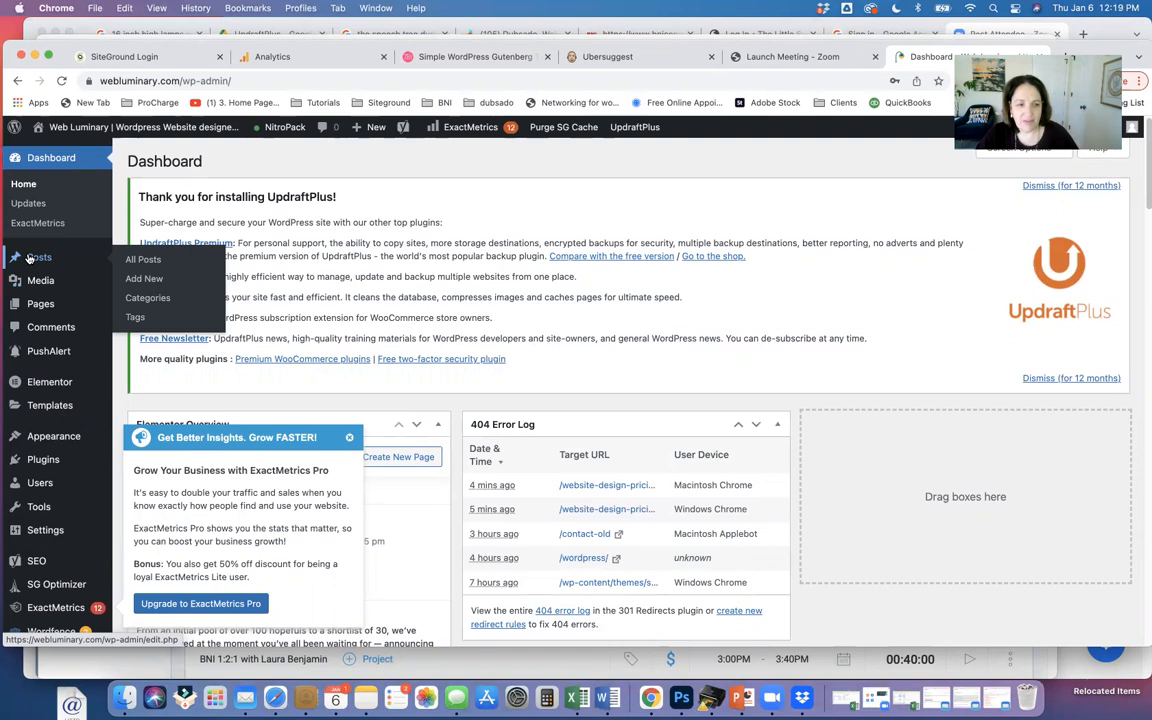
pyautogui.click(140, 259)
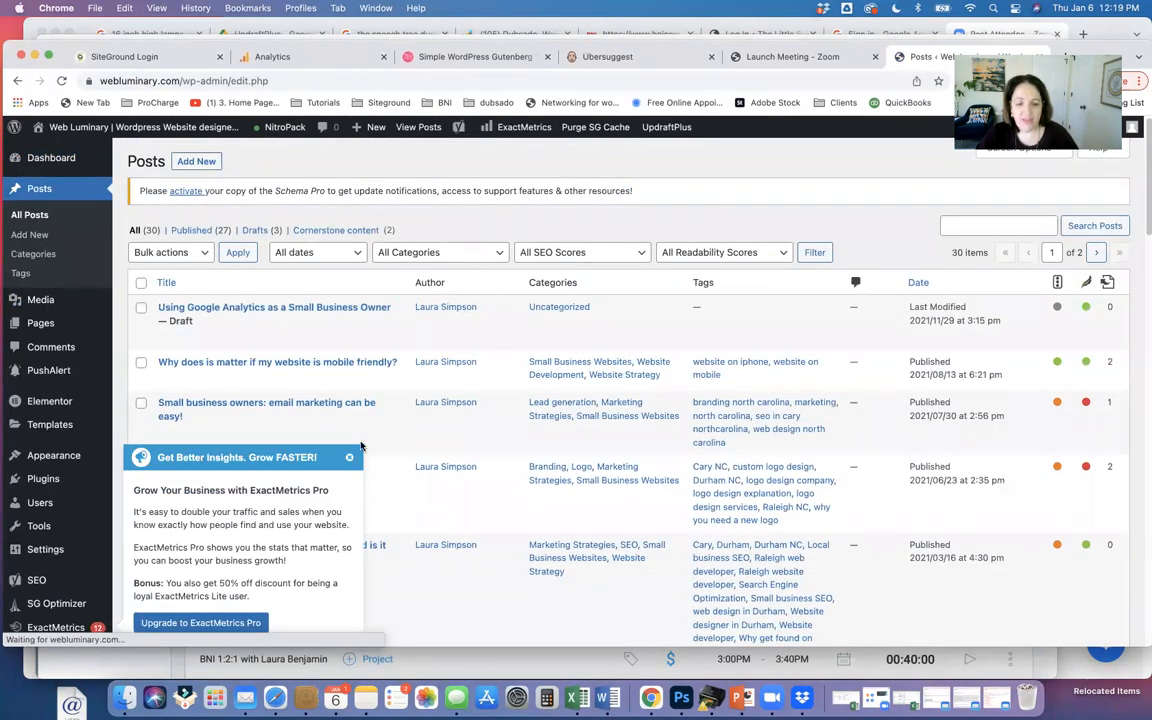
pyautogui.click(349, 459)
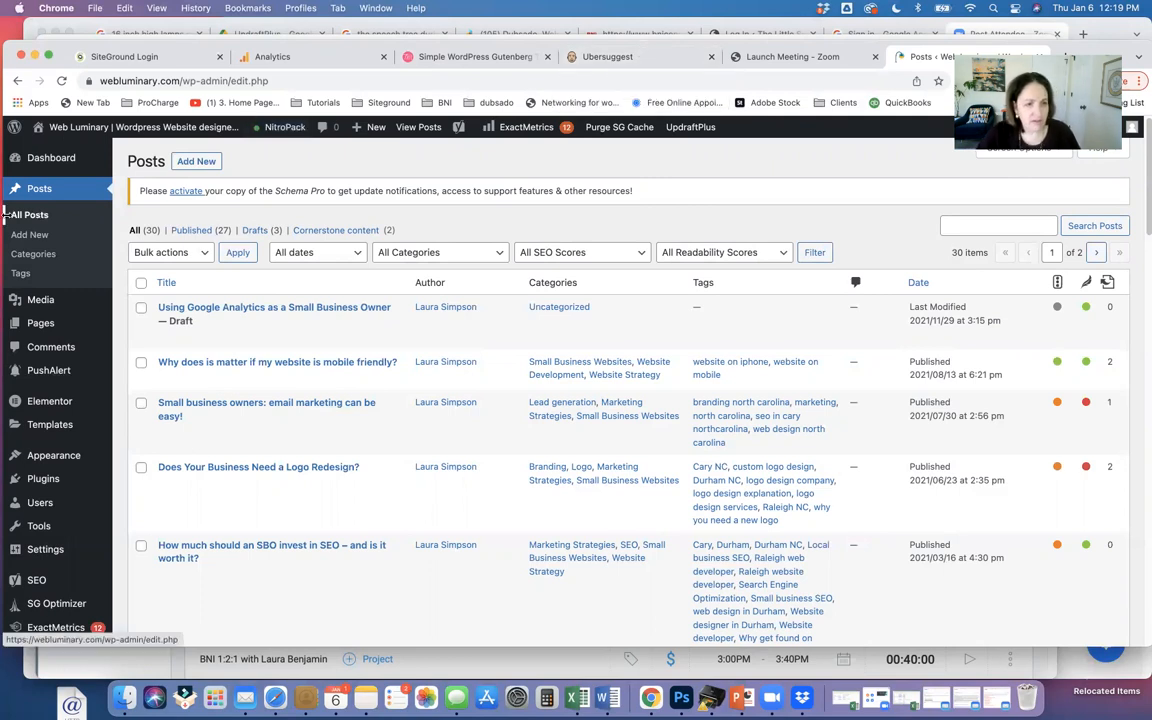
# View the live site's Blog page to see how the published posts are displayed
pyautogui.click(98, 126)
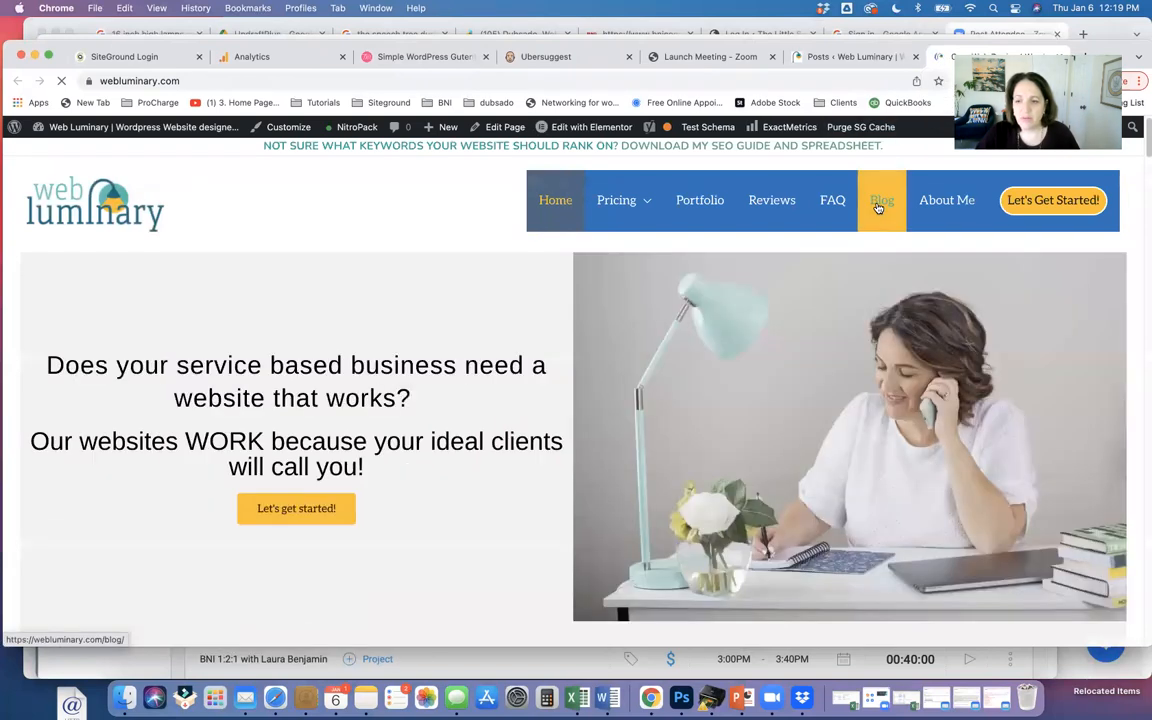
pyautogui.click(880, 201)
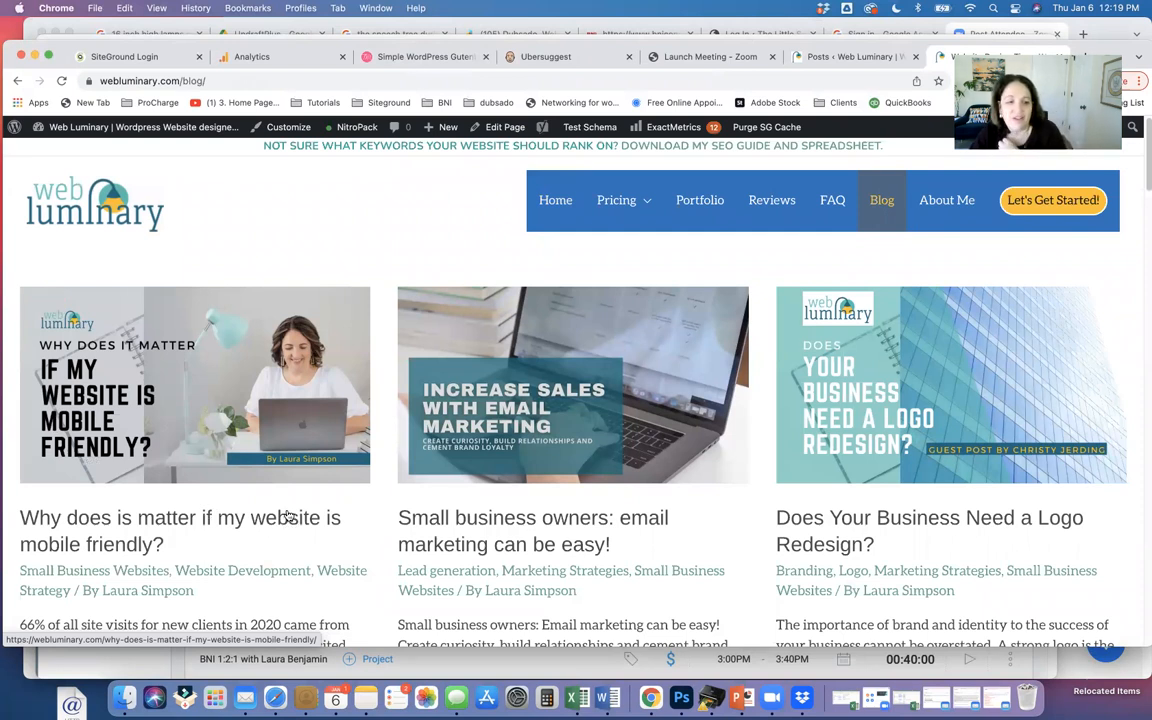
pyautogui.scroll(-1, 290, 480)
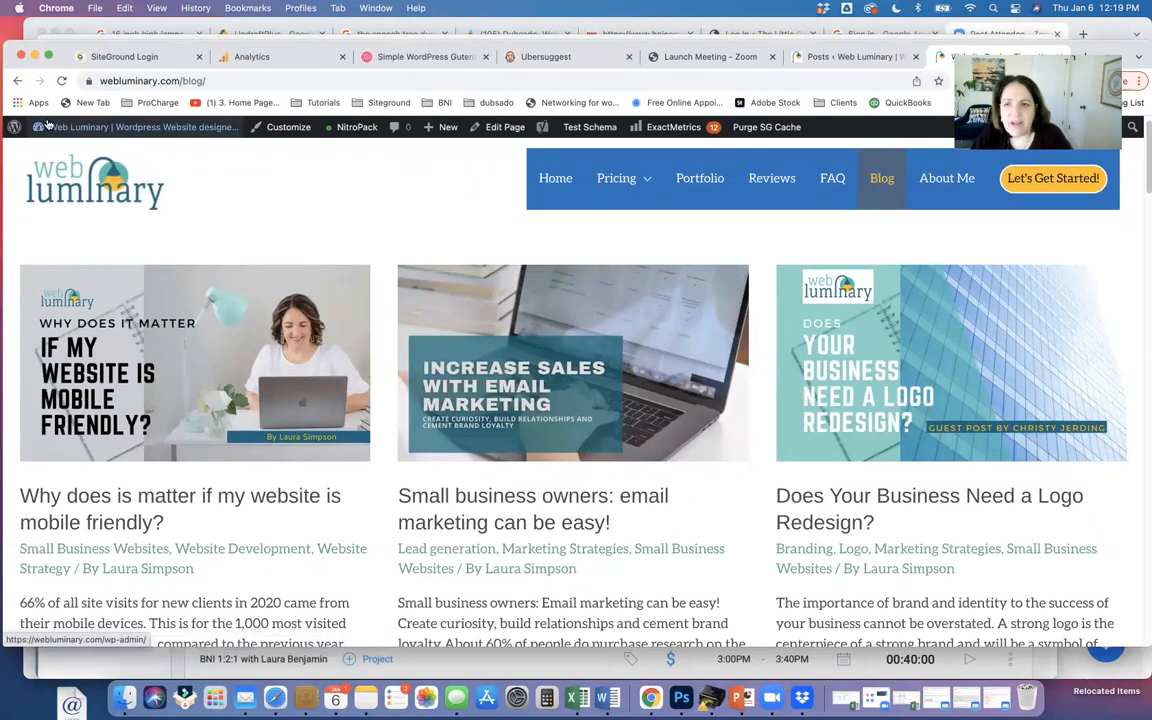
# Create a new post and paste in the title and first two paragraphs copied from the Word document "Sliders suck and here is why"
pyautogui.click(845, 57)
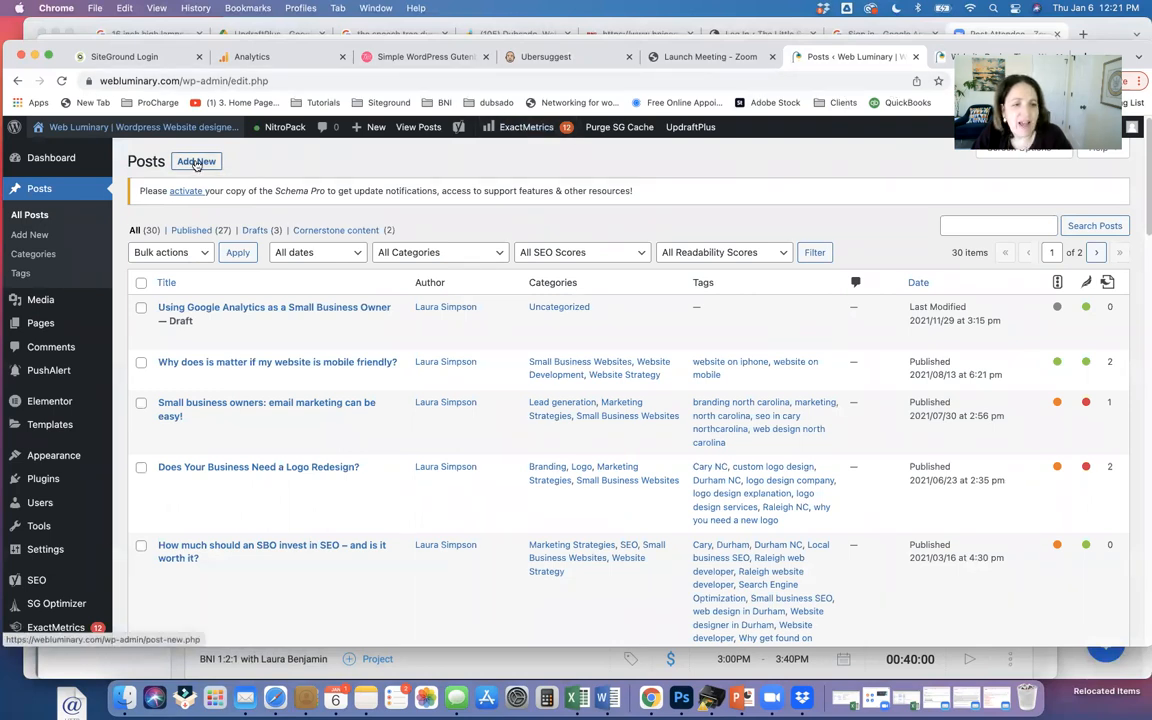
pyautogui.click(196, 162)
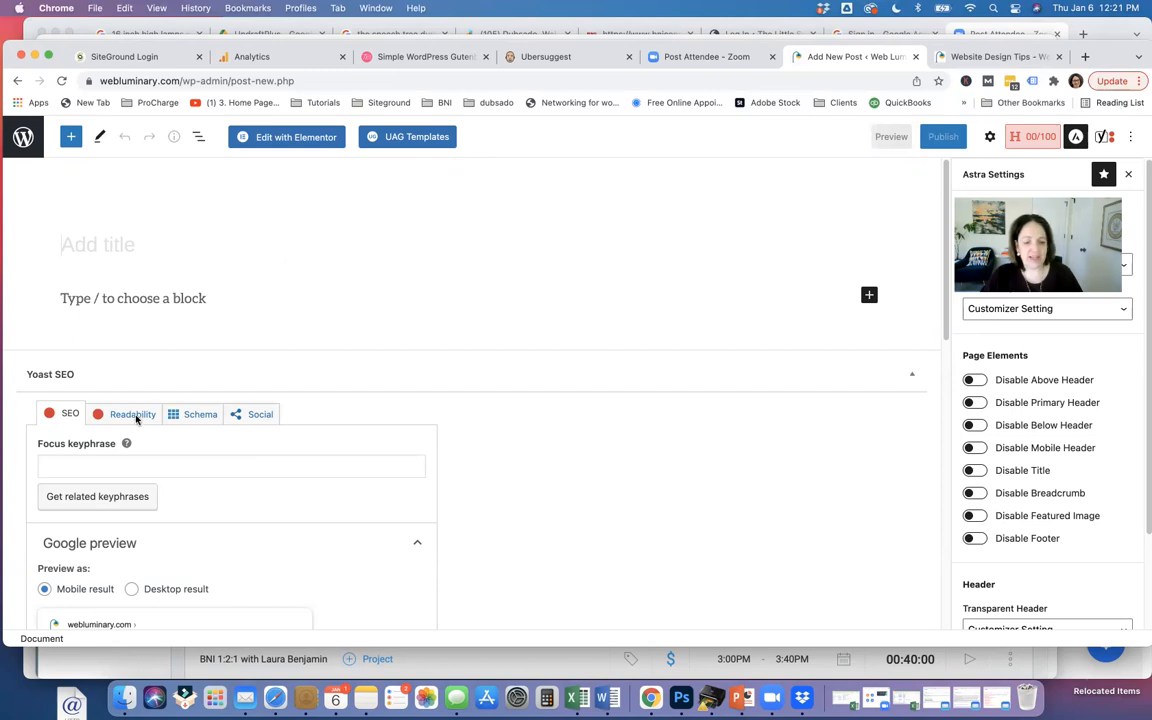
pyautogui.click(606, 699)
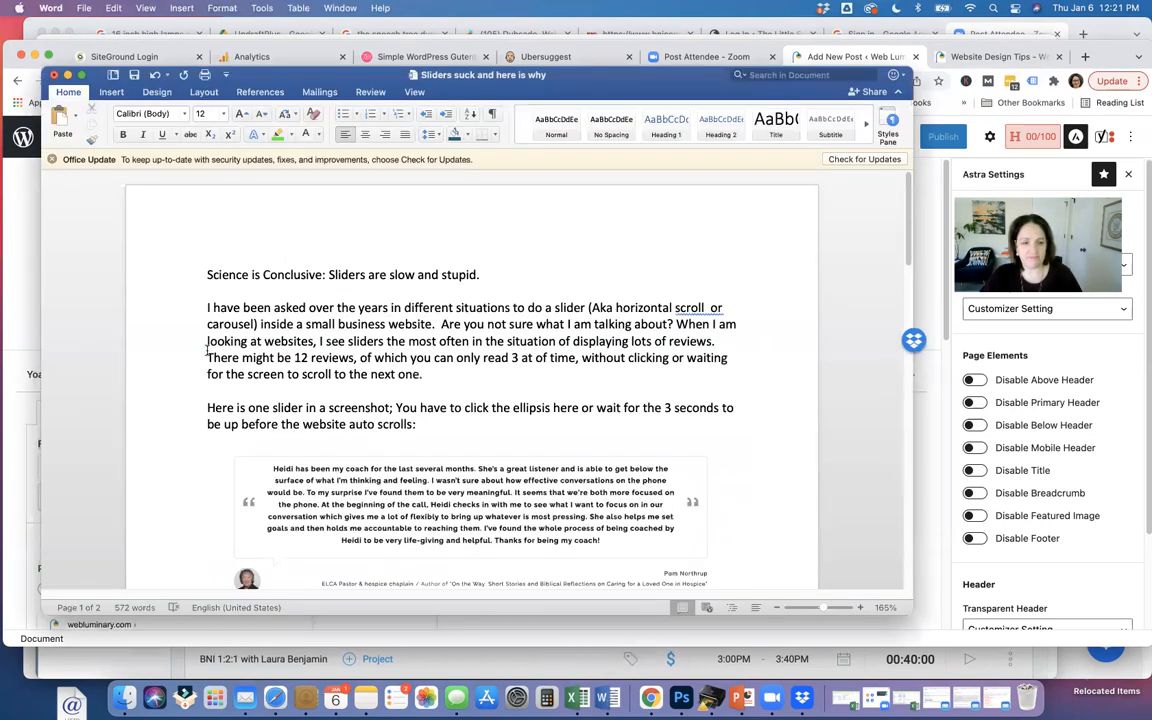
pyautogui.moveTo(205, 275); pyautogui.dragTo(401, 346)
pyautogui.press('super+c')
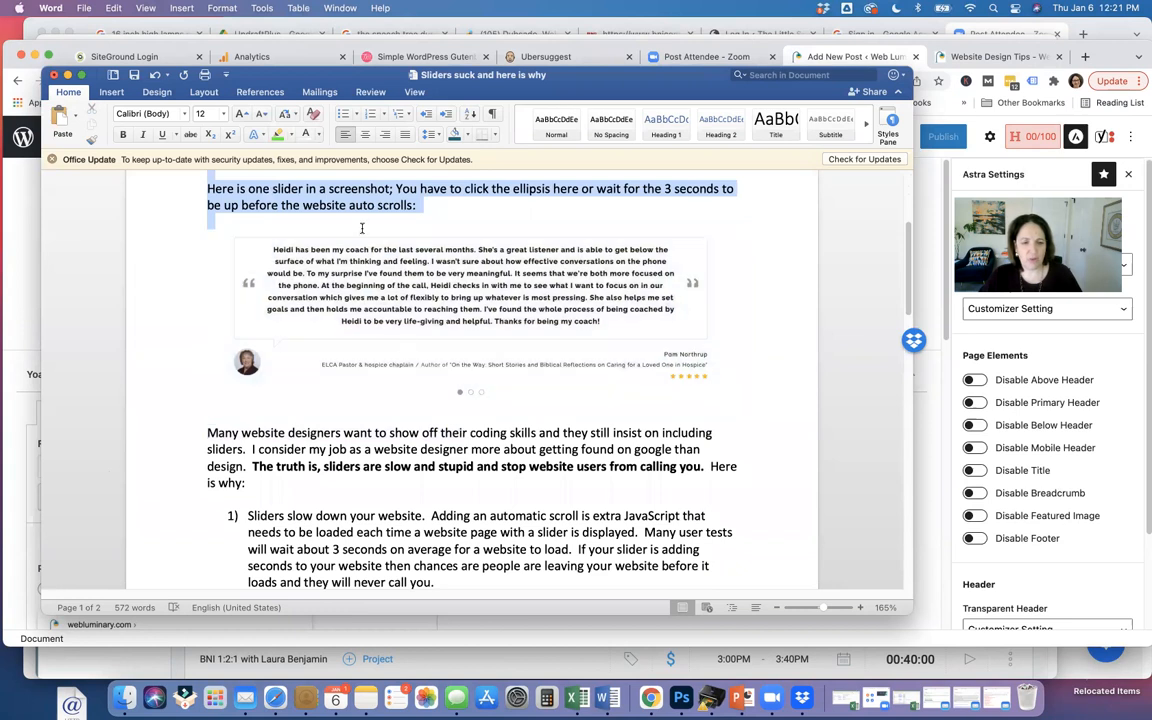
pyautogui.moveTo(363, 222); pyautogui.dragTo(431, 204)
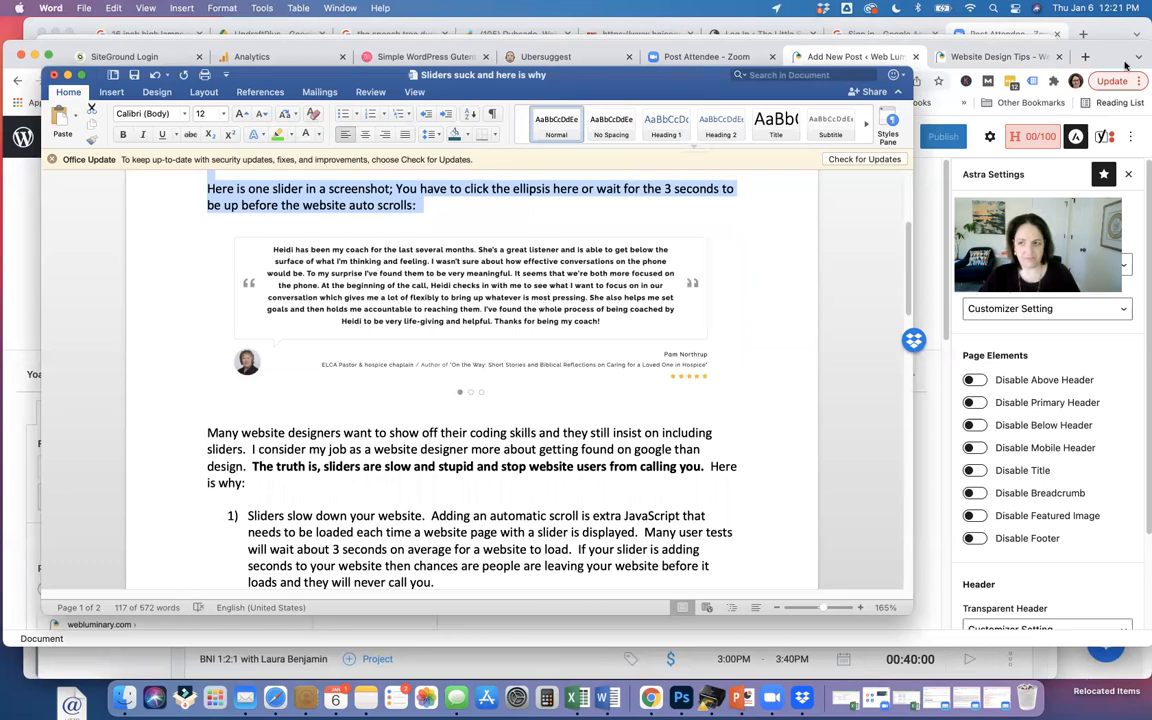
pyautogui.click(792, 52)
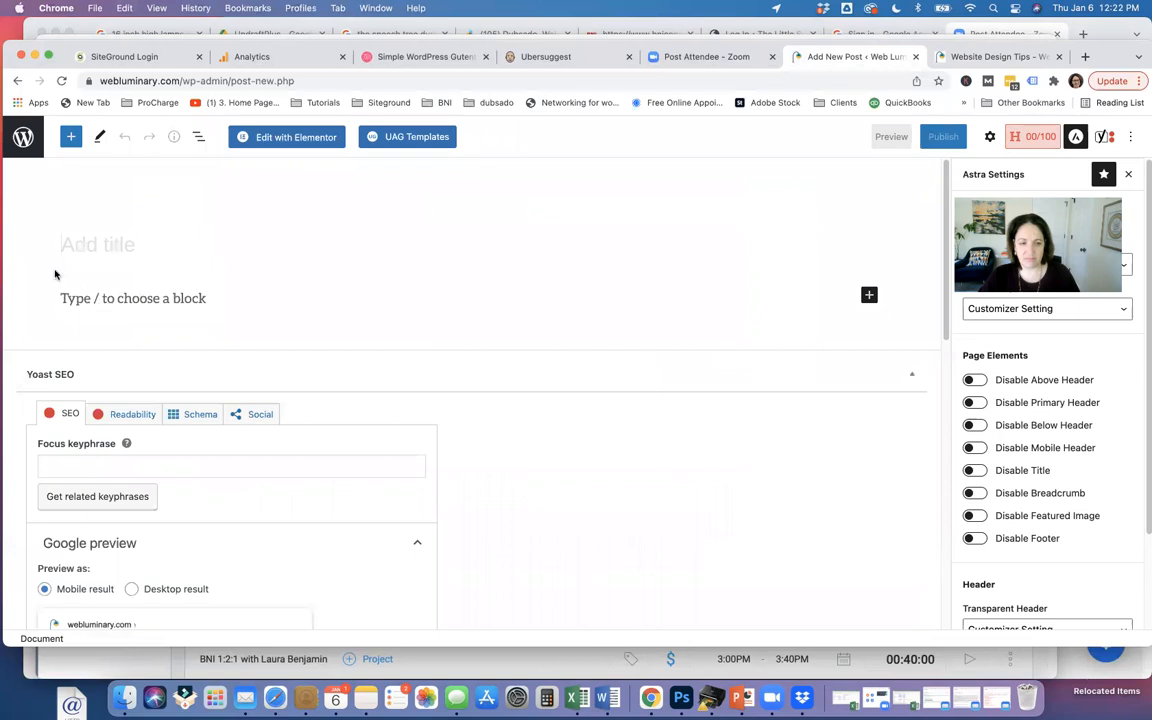
pyautogui.press('super+v')
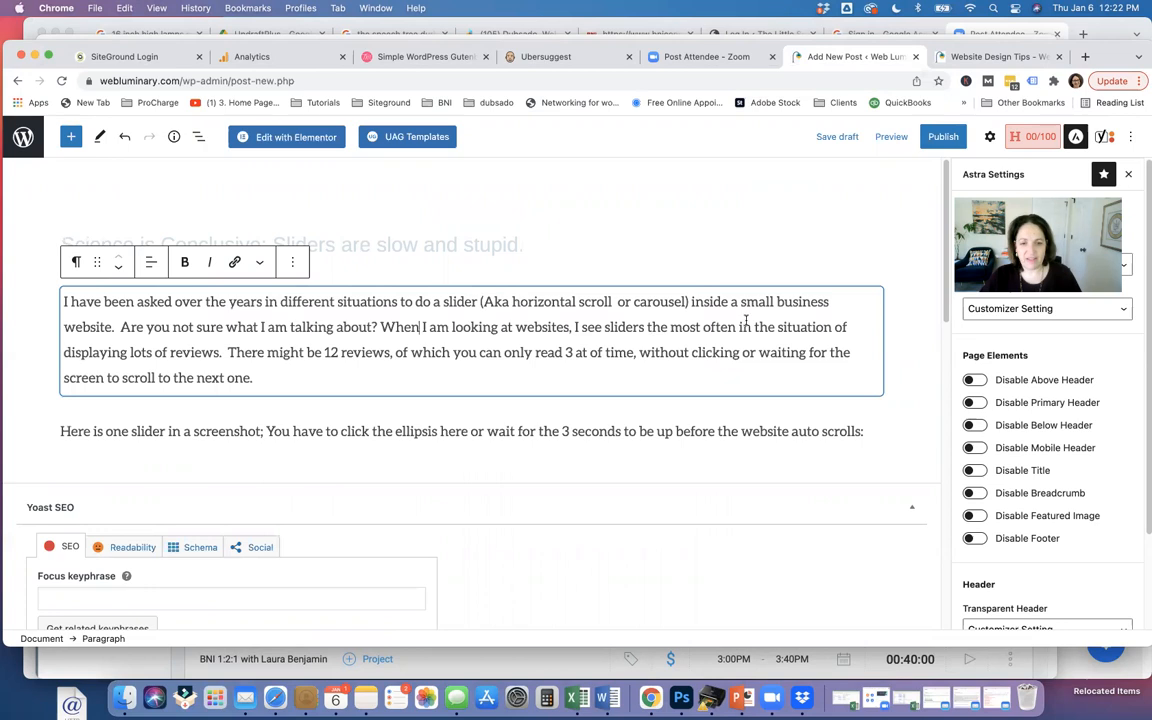
pyautogui.click(603, 697)
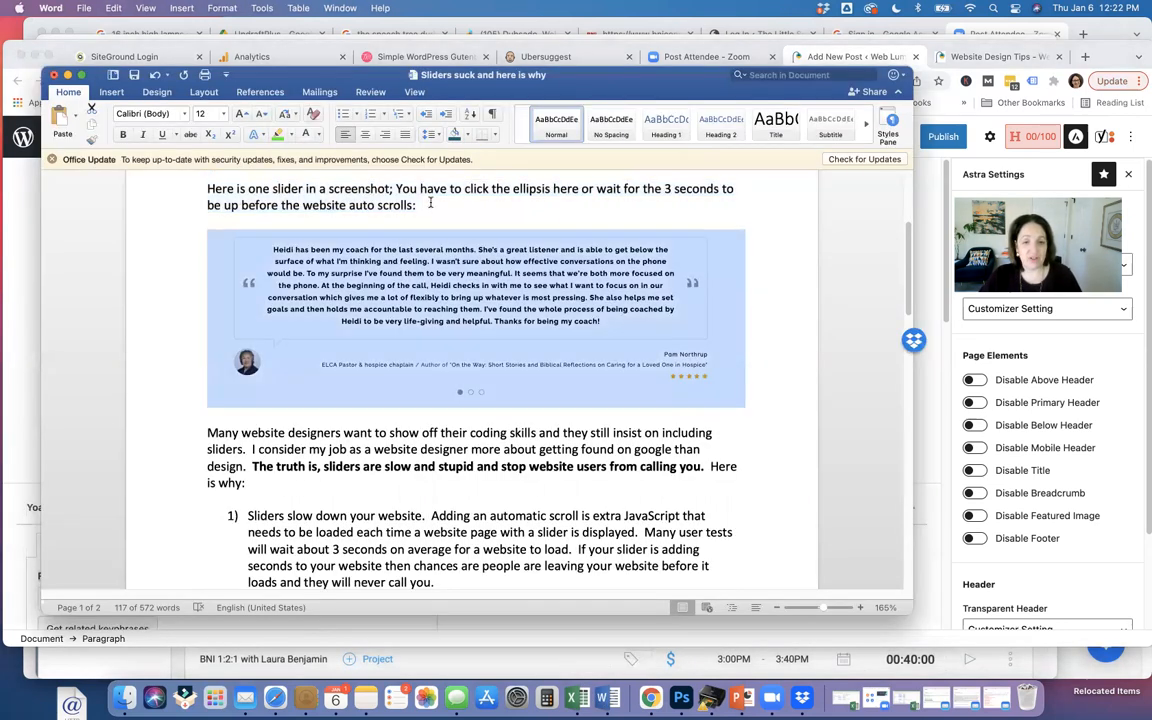
pyautogui.scroll(2, 158, 218)
pyautogui.scroll(5, 158, 218)
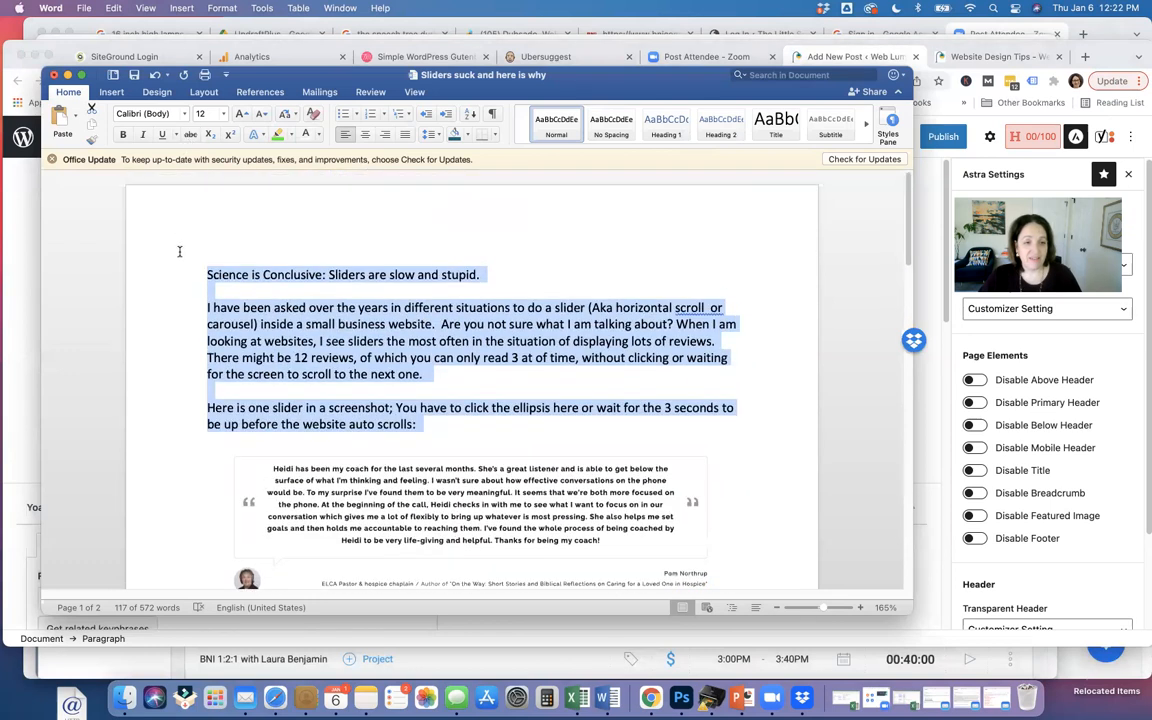
pyautogui.click(108, 8)
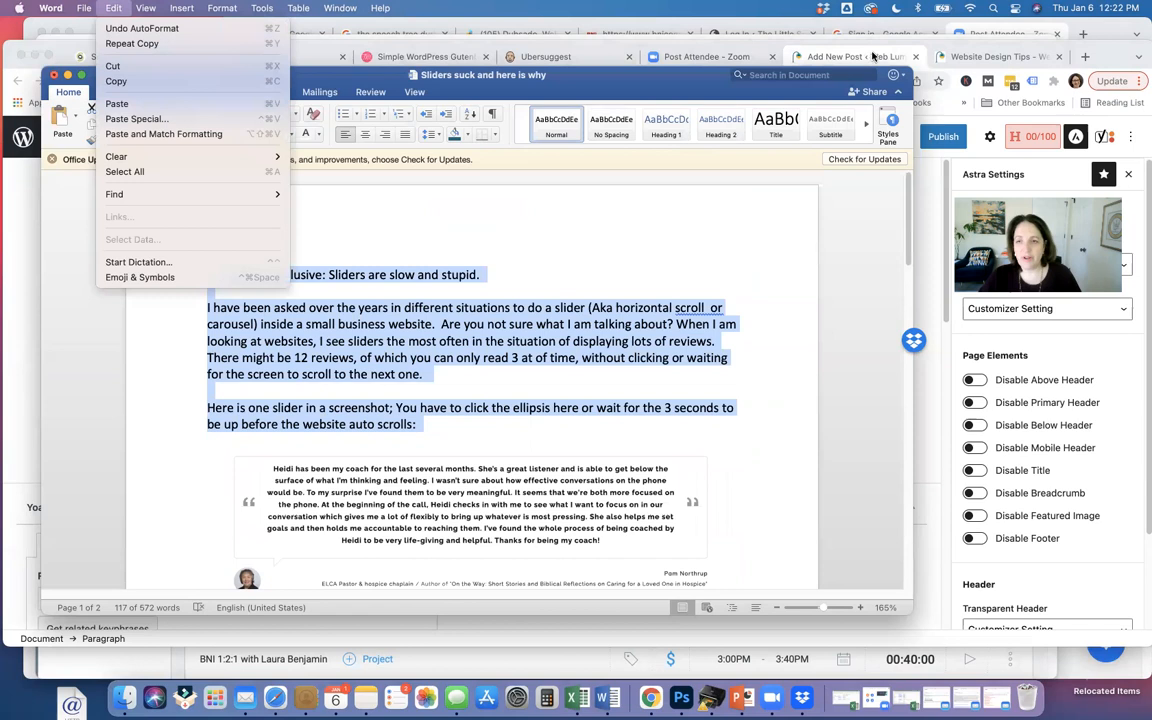
pyautogui.click(873, 58)
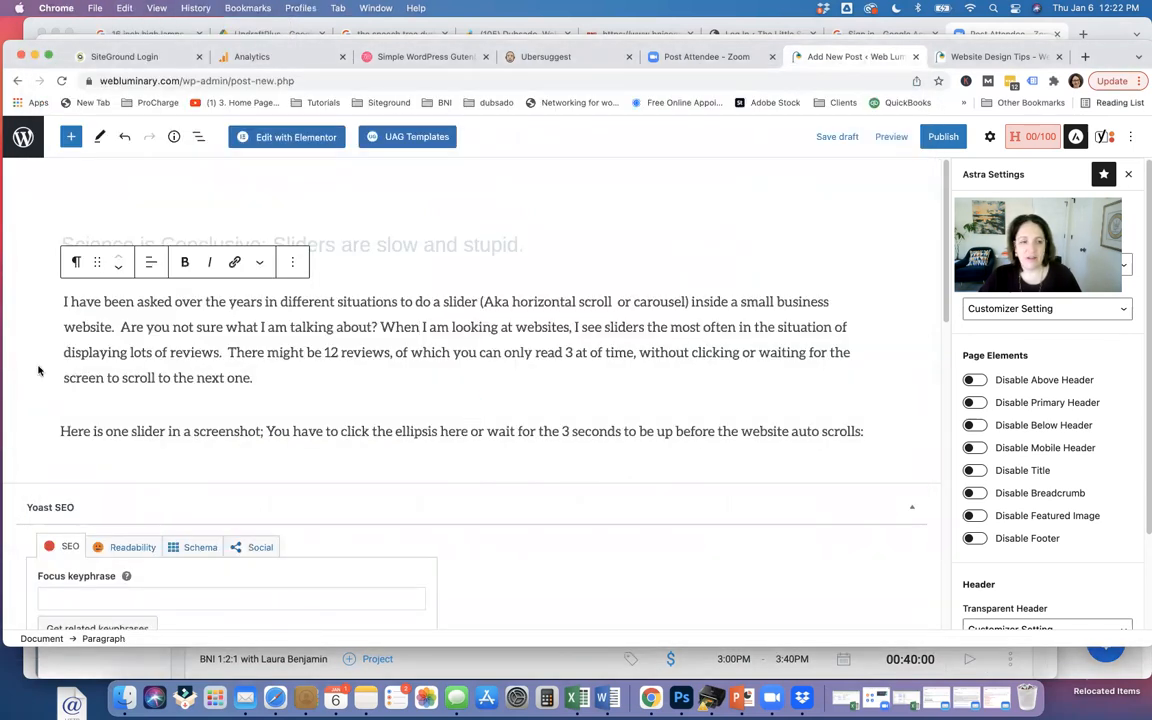
pyautogui.click(121, 8)
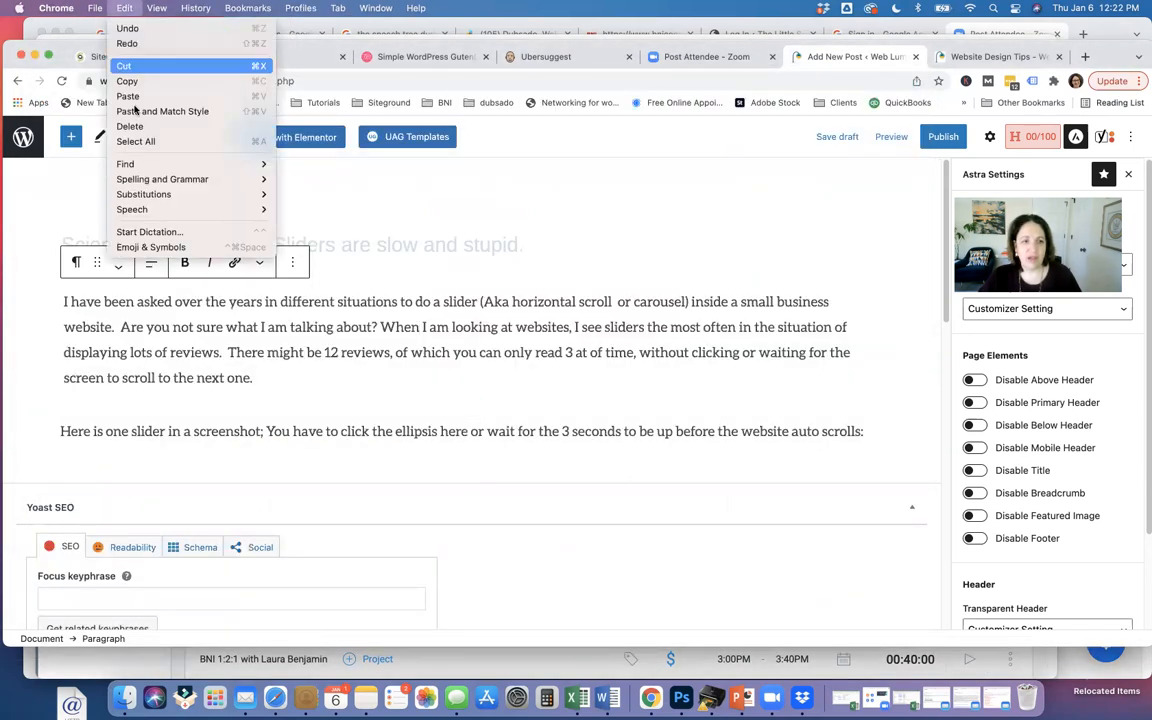
pyautogui.click(516, 354)
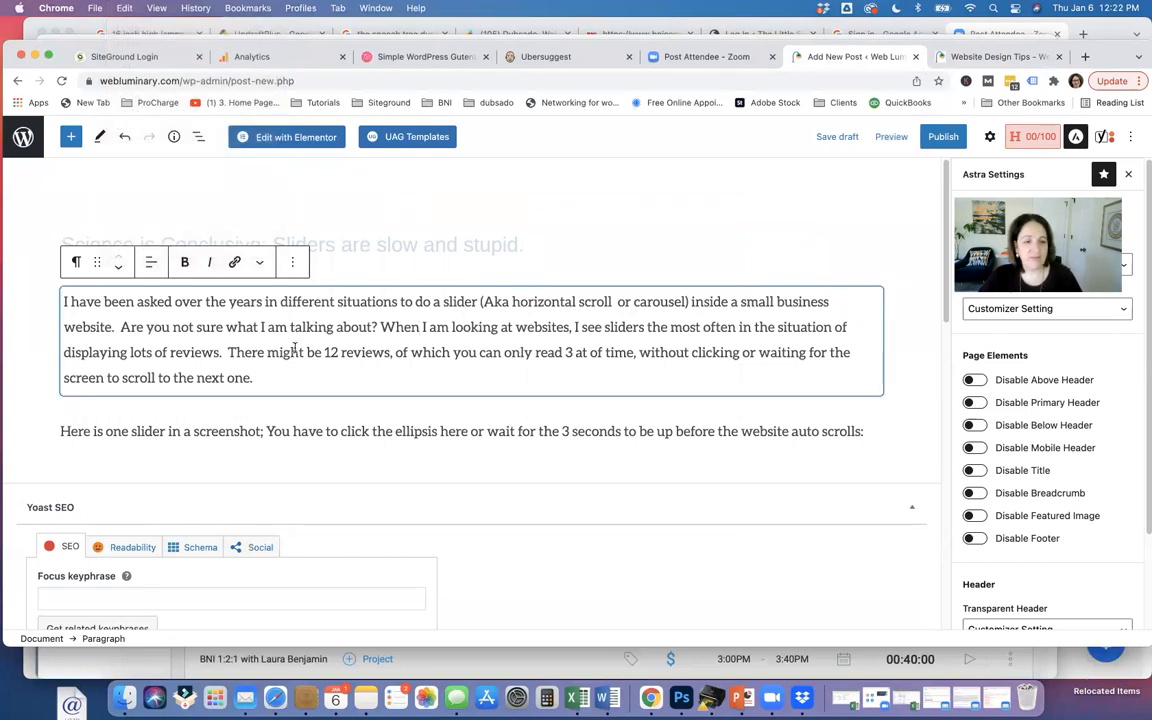
# Insert the word "Website" at the start of the post title, before "Science is Conclusive"
pyautogui.click(371, 242)
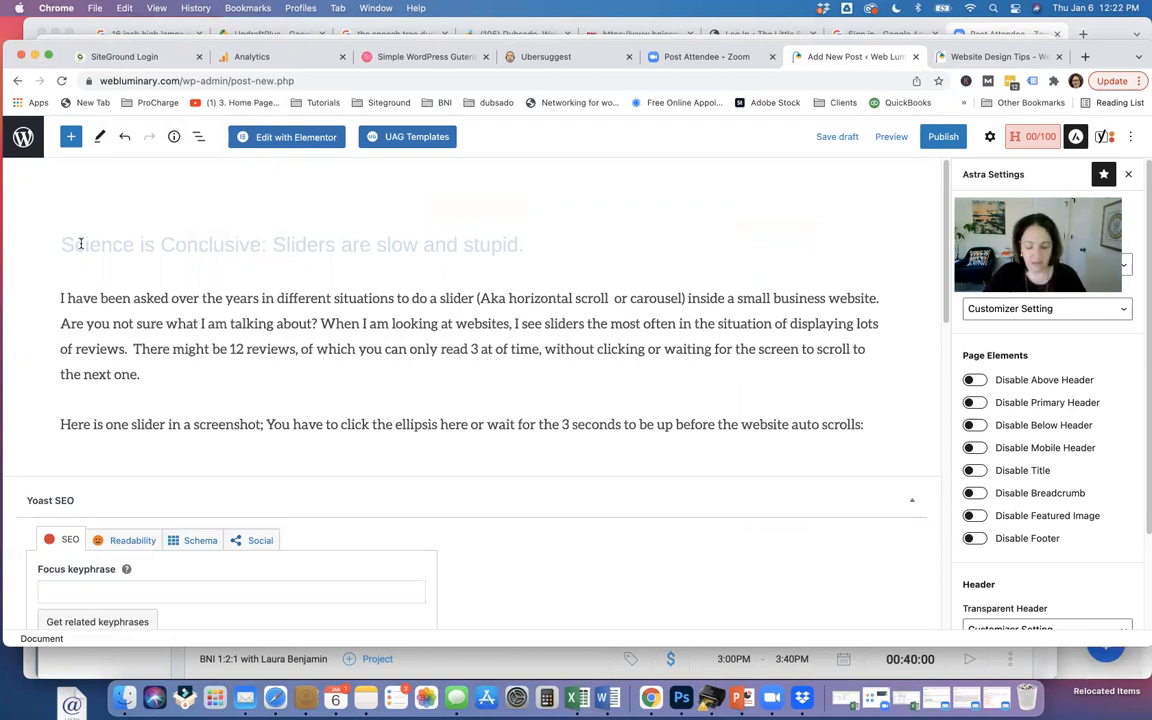
pyautogui.write('Website')
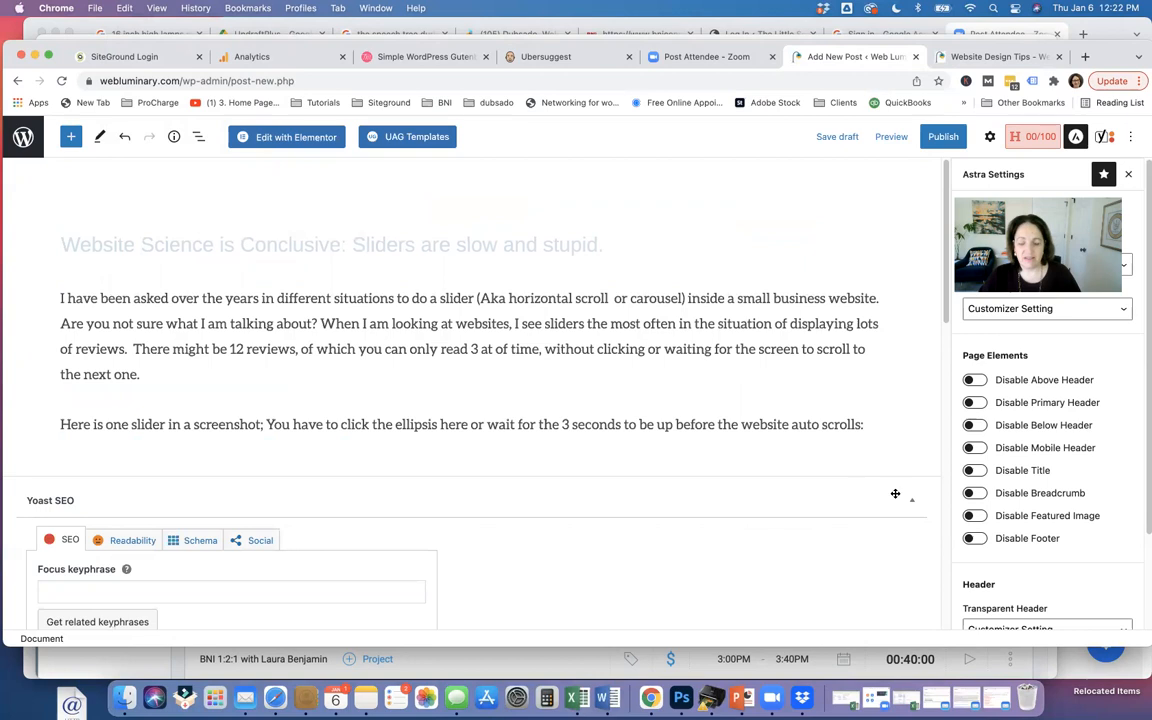
# Copy the testimonial slider screenshot from the Word document and paste it below the "Here is one slider in a screenshot" paragraph of the post
pyautogui.scroll(-2, 890, 491)
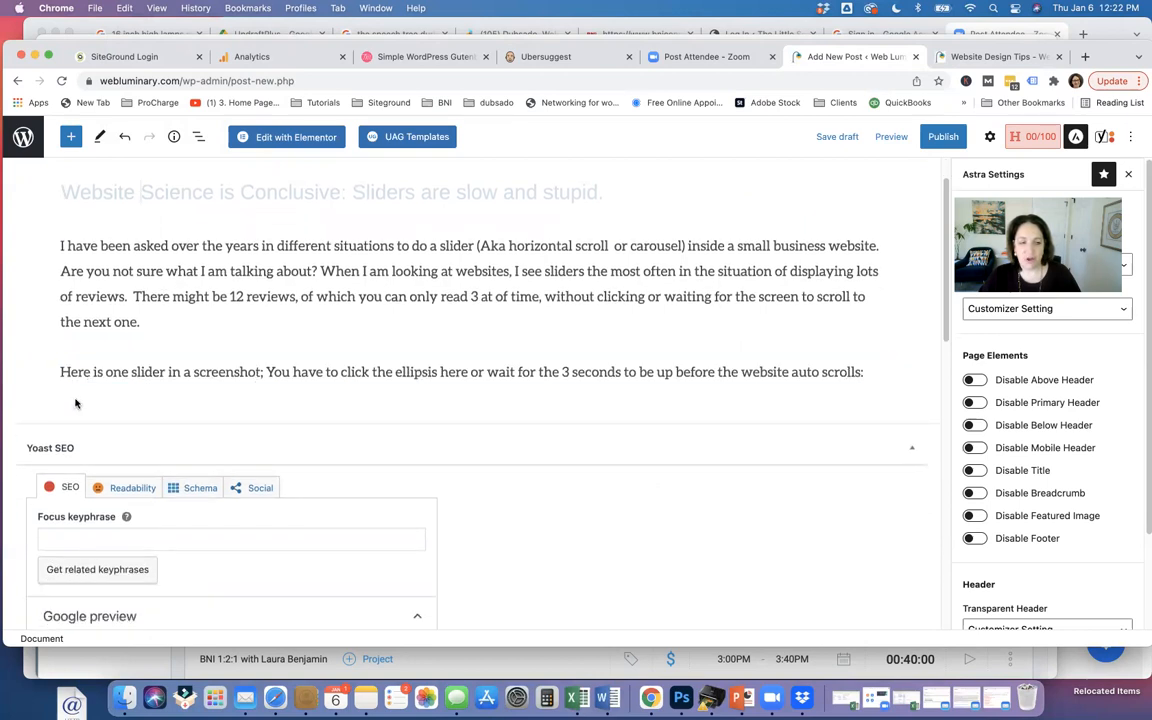
pyautogui.click(70, 366)
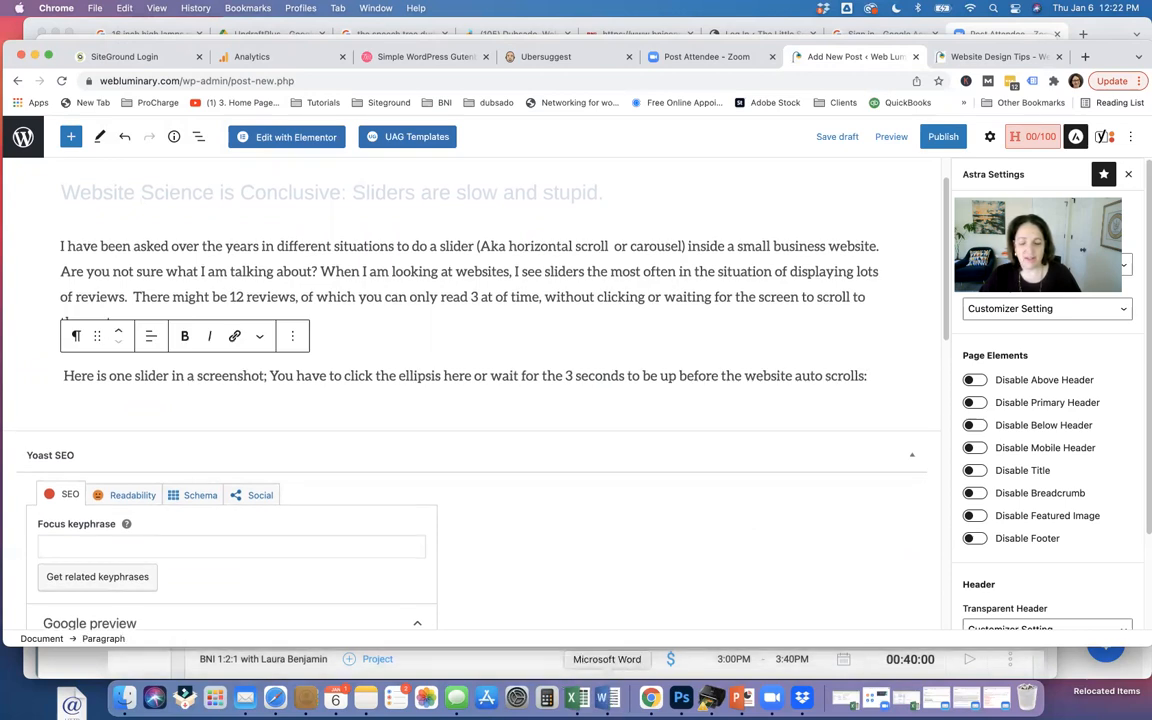
pyautogui.click(603, 697)
pyautogui.click(319, 503)
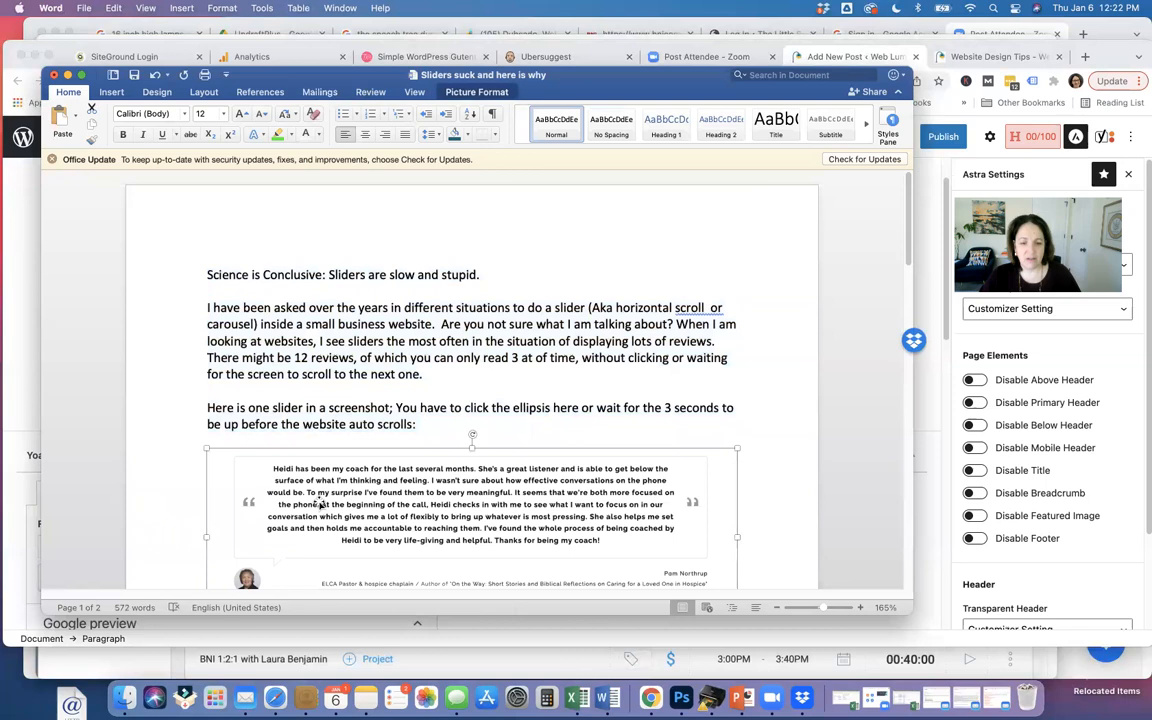
pyautogui.scroll(-5, 480, 505)
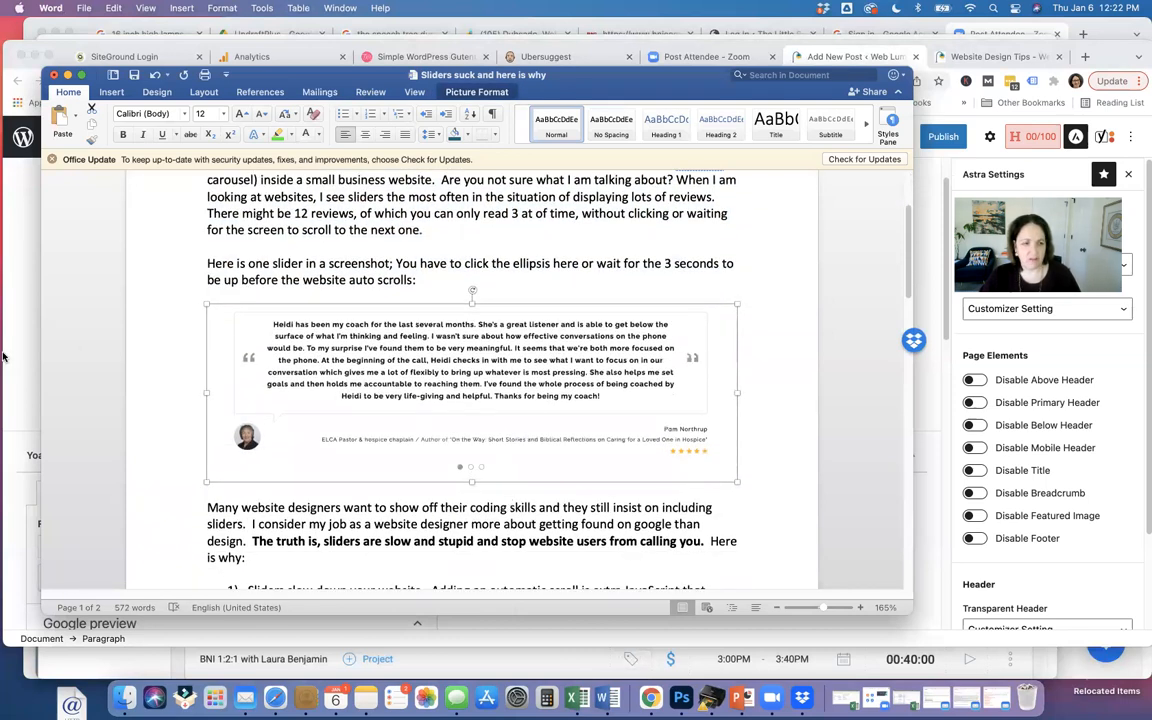
pyautogui.click(16, 319)
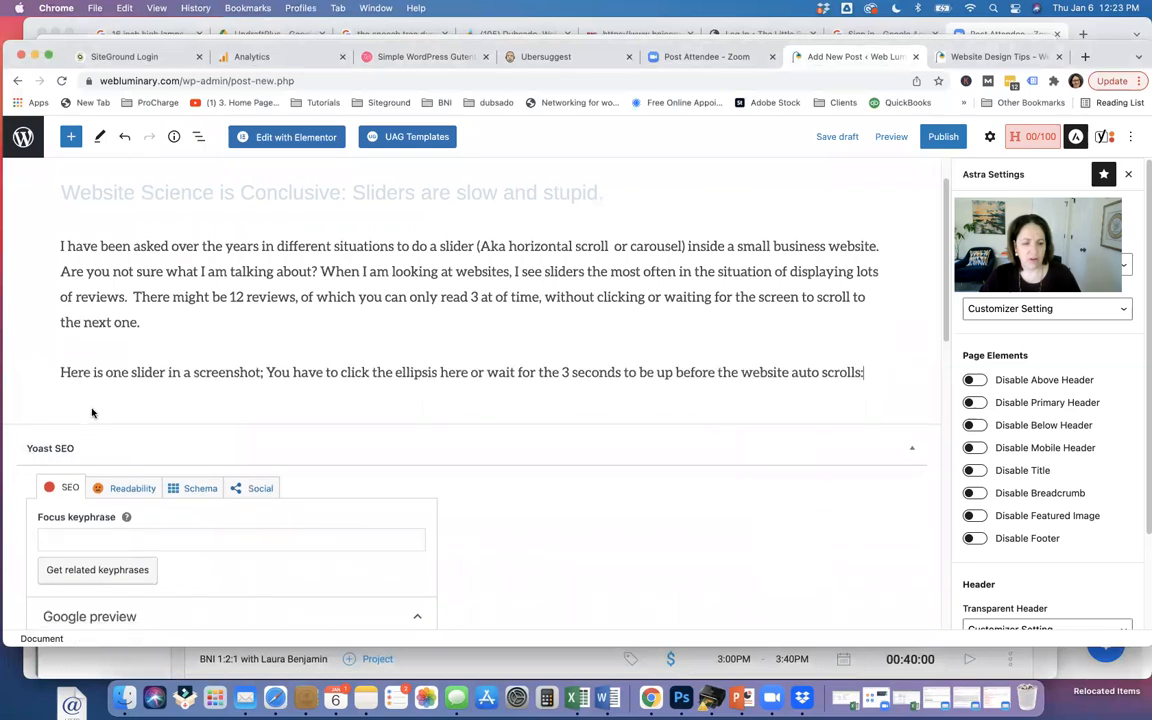
pyautogui.press('super+v')
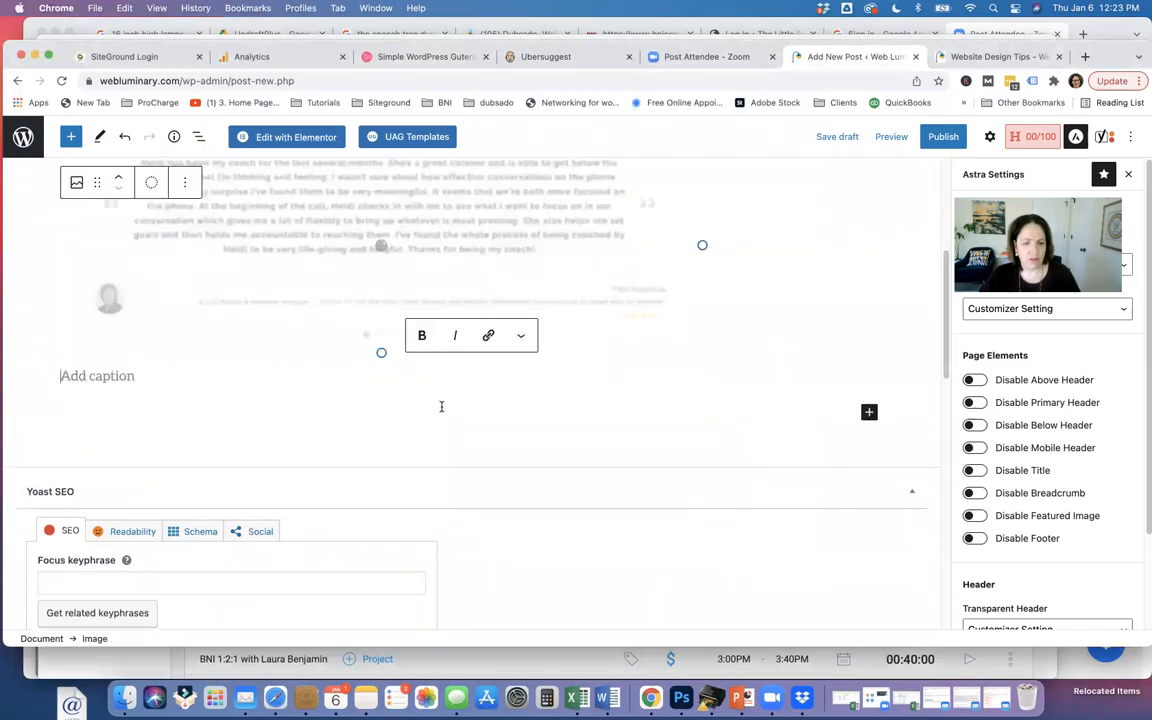
# Compare the pasted slider image with the original in the Word document and delete it from the post
pyautogui.scroll(3, 233, 410)
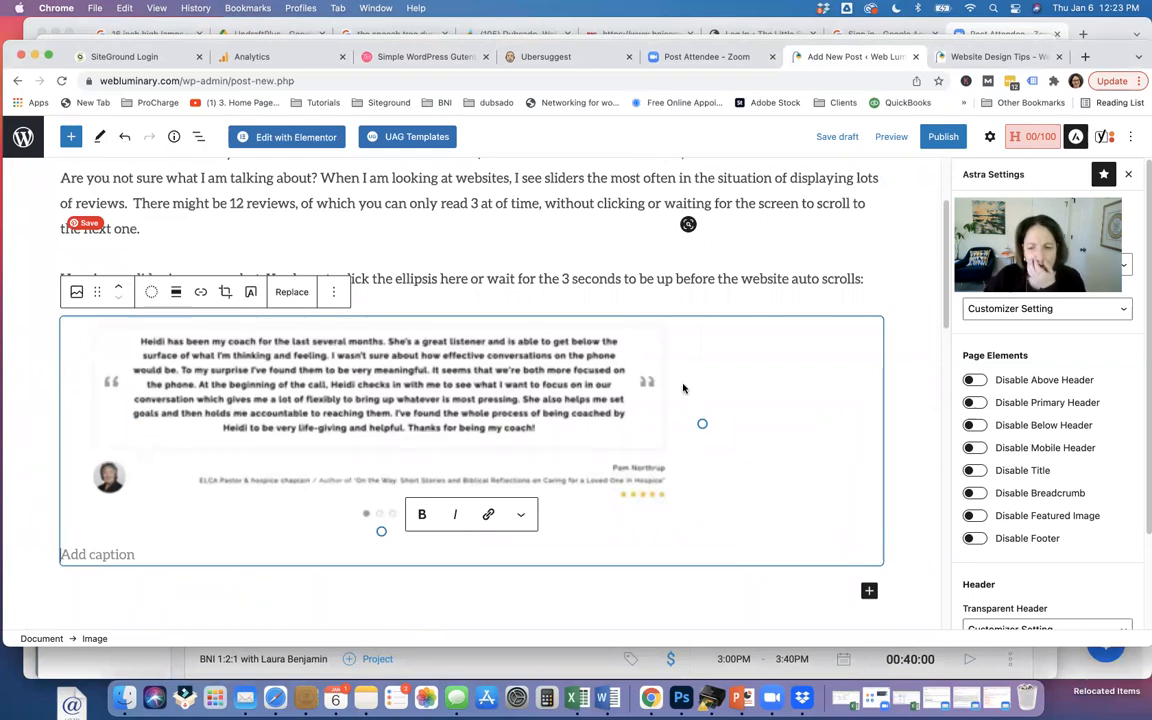
pyautogui.click(406, 416)
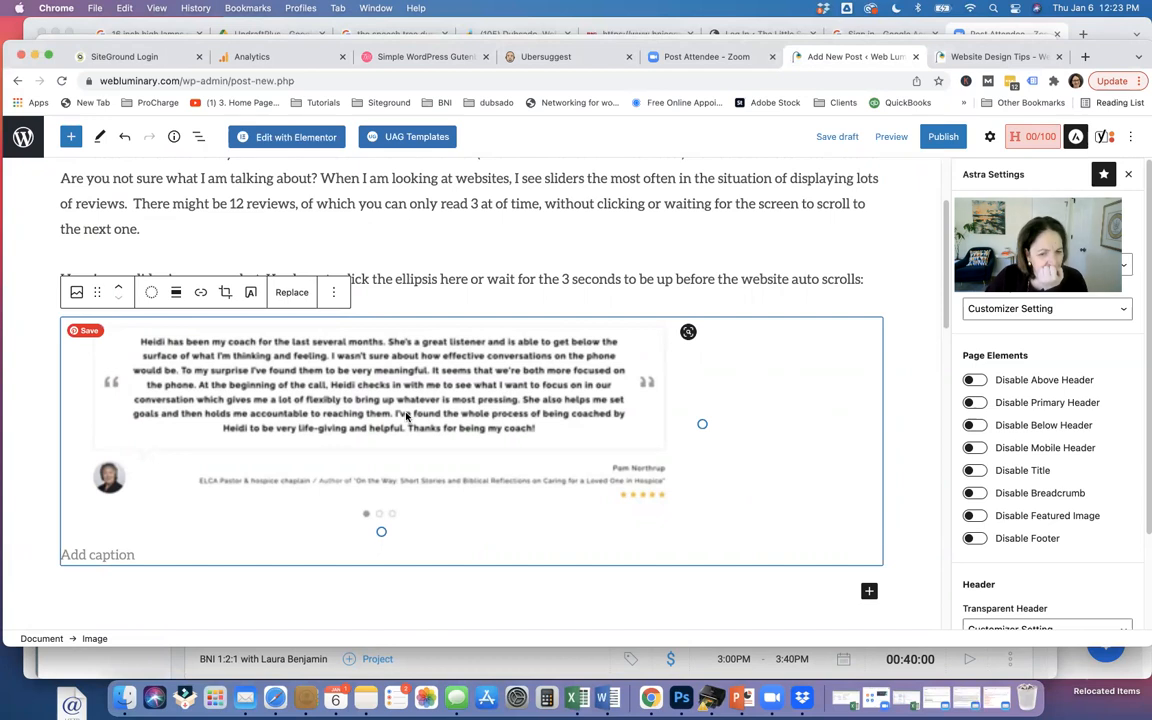
pyautogui.click(602, 277)
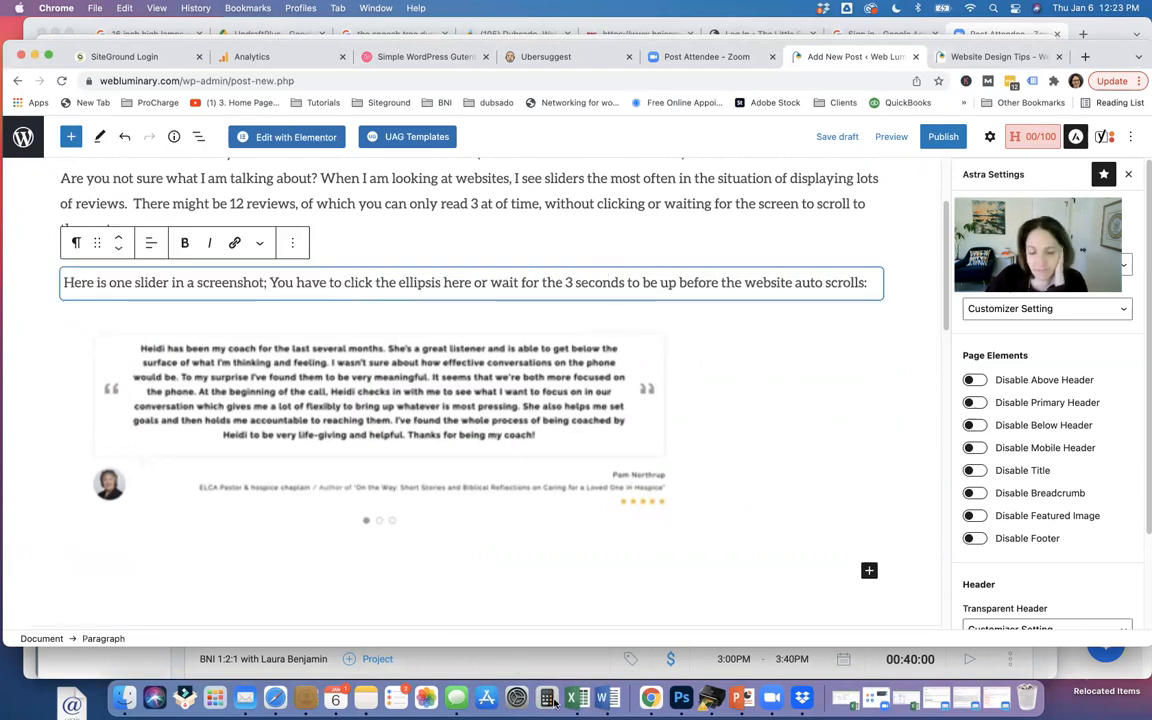
pyautogui.click(607, 698)
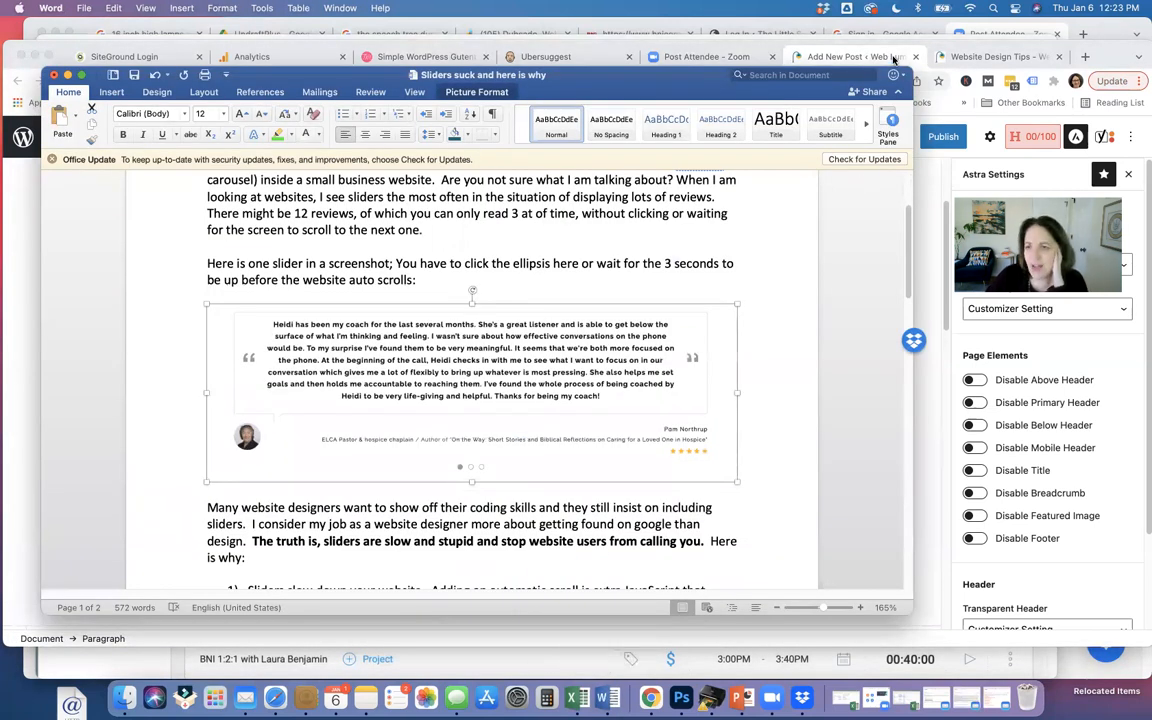
pyautogui.click(806, 56)
pyautogui.click(352, 425)
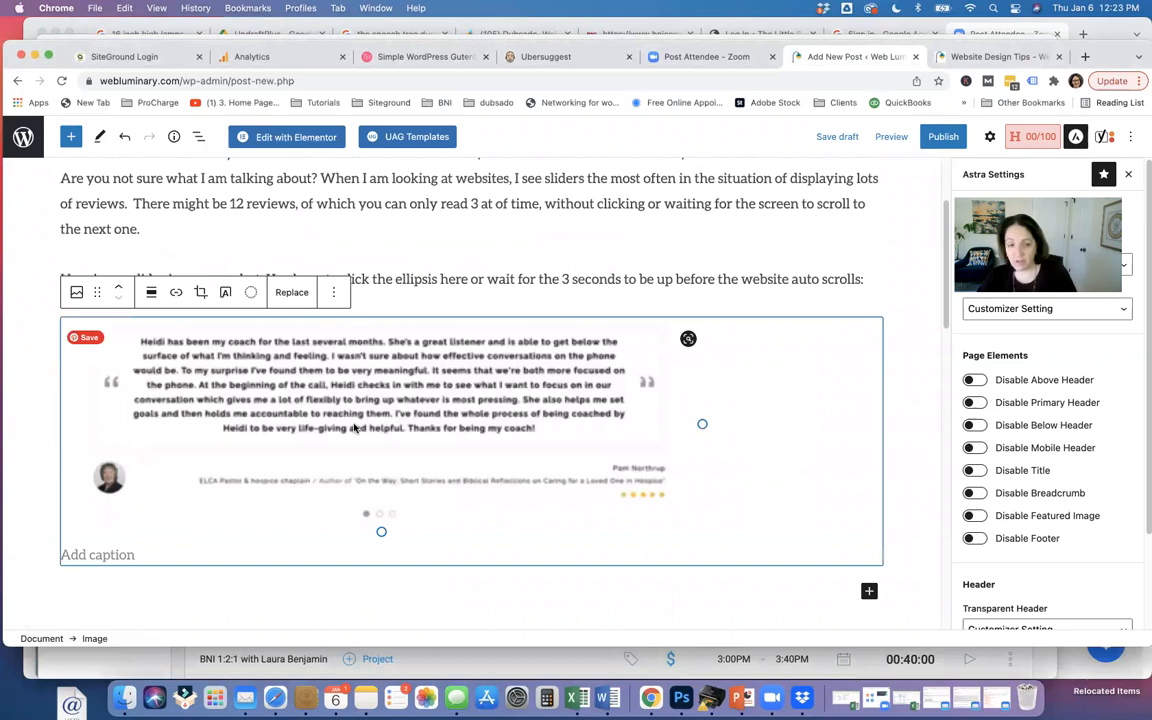
pyautogui.press('BackSpace')
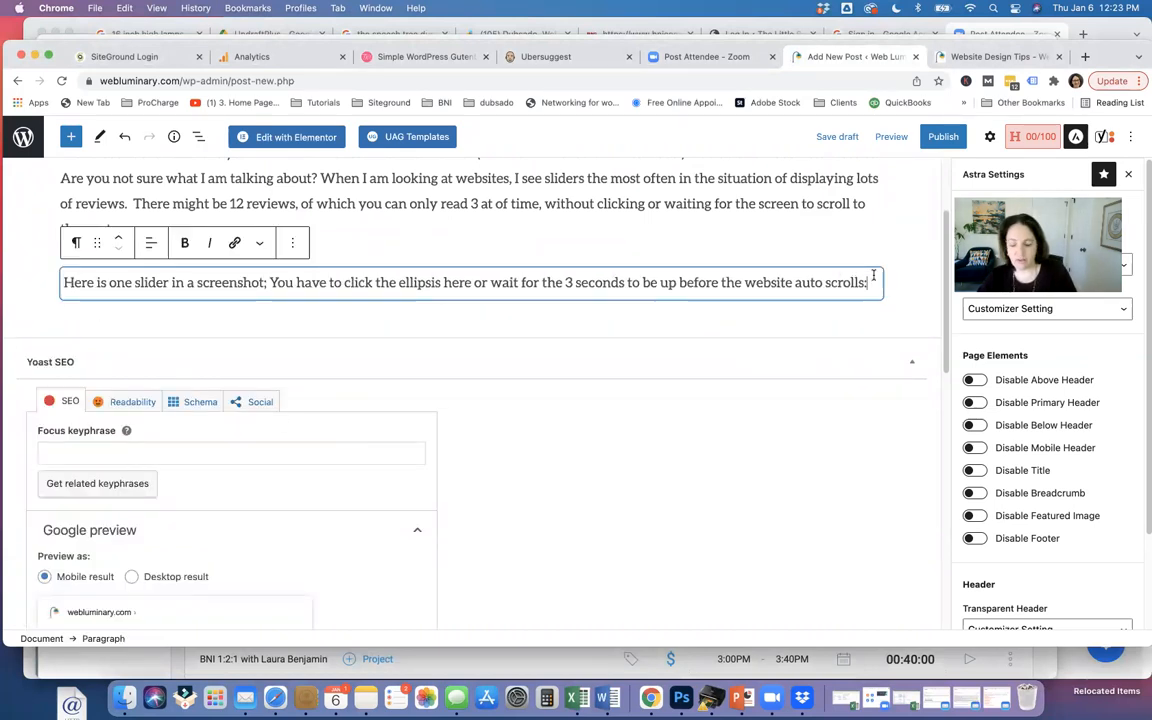
# Copy the "Many website designers want to show off their coding skills" paragraph from Word and paste it as a new paragraph at the post's end
pyautogui.press('Return')
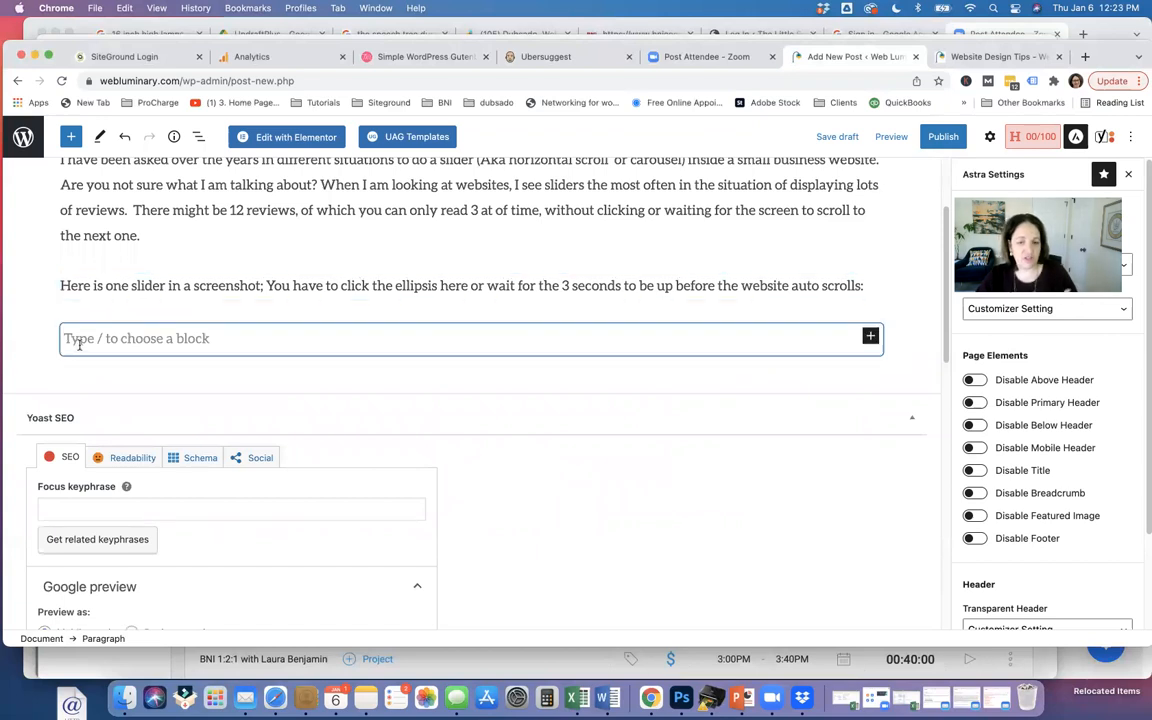
pyautogui.scroll(3, 150, 360)
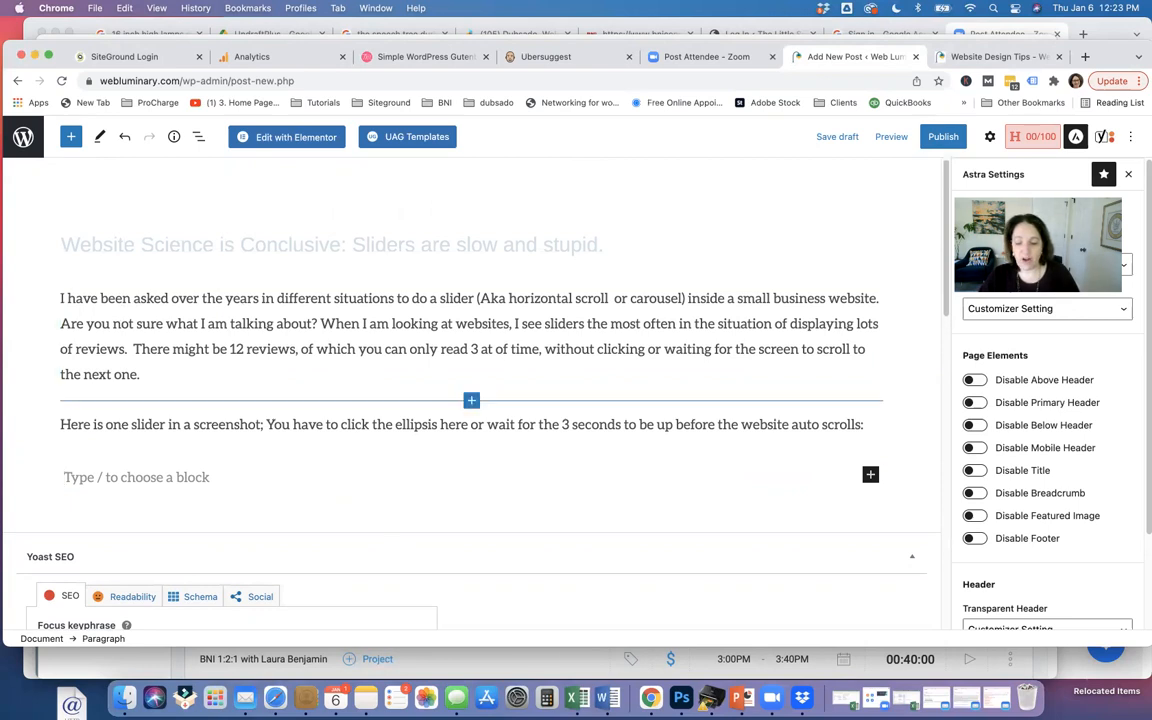
pyautogui.click(603, 697)
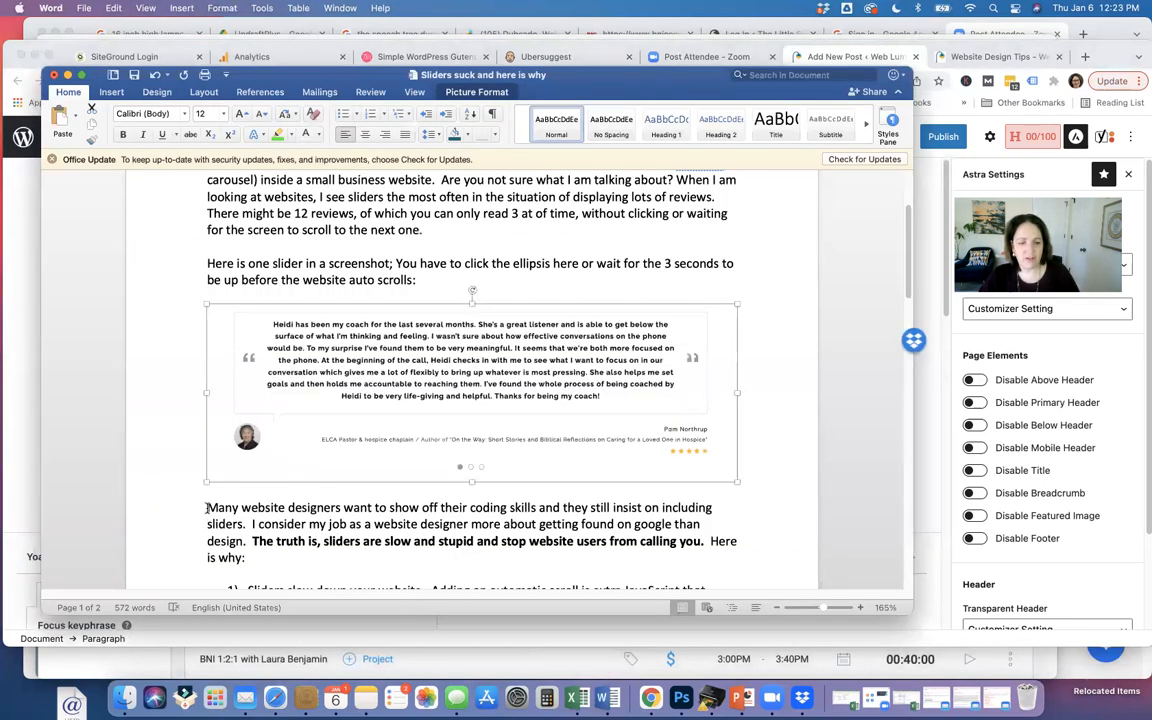
pyautogui.moveTo(207, 508); pyautogui.dragTo(288, 508)
pyautogui.press('super+c')
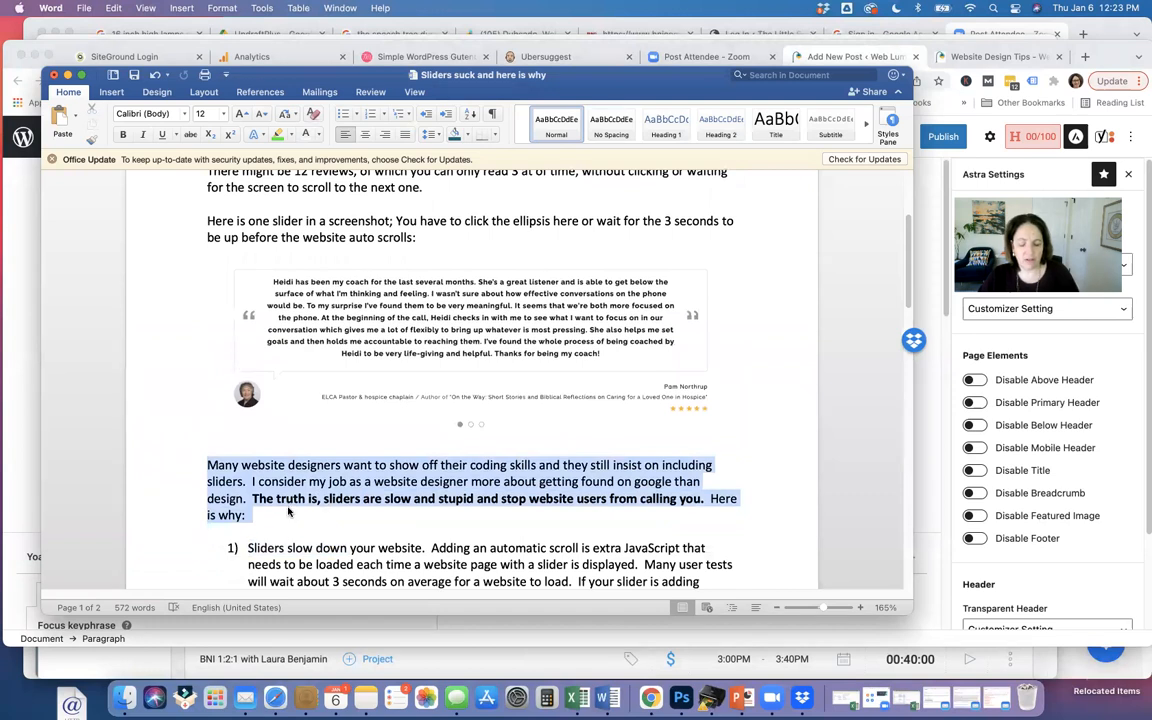
pyautogui.click(29, 333)
pyautogui.click(72, 472)
pyautogui.press('super+v')
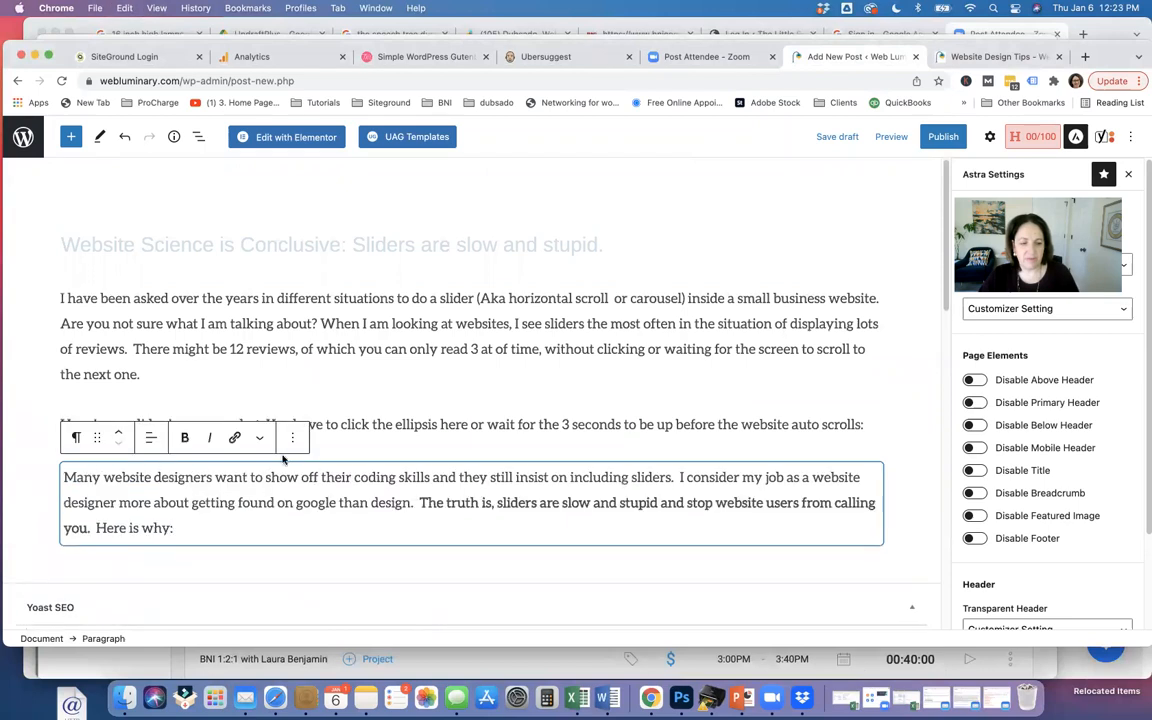
pyautogui.click(530, 330)
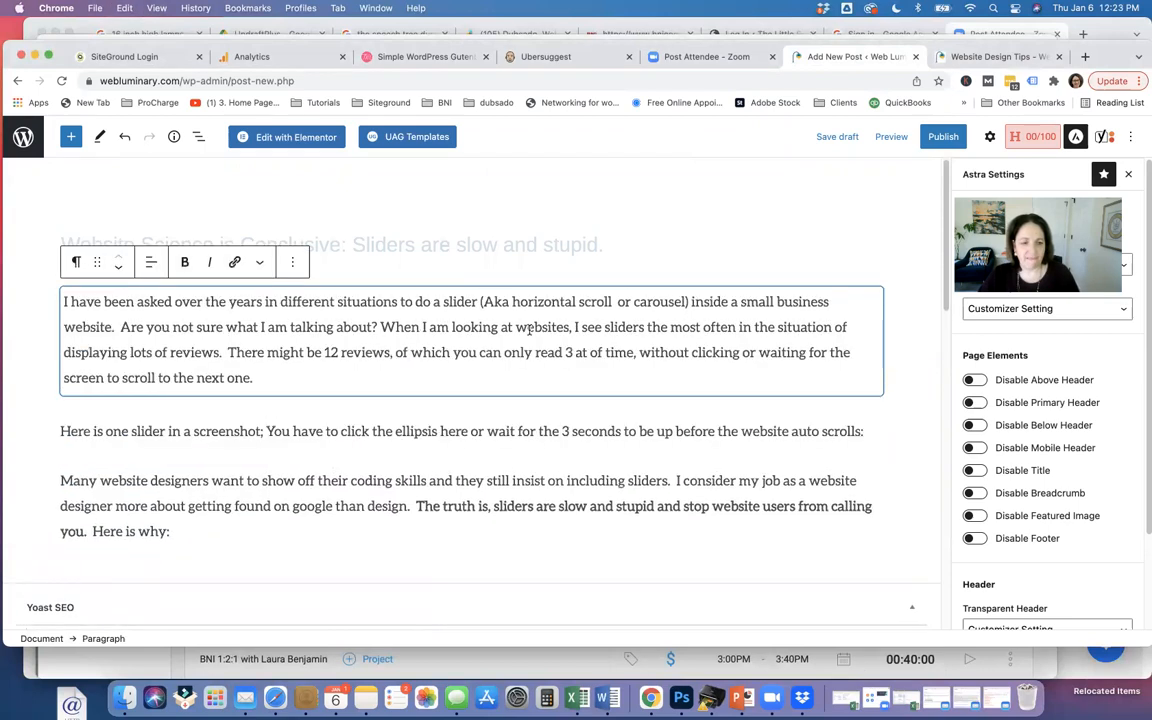
pyautogui.click(110, 528)
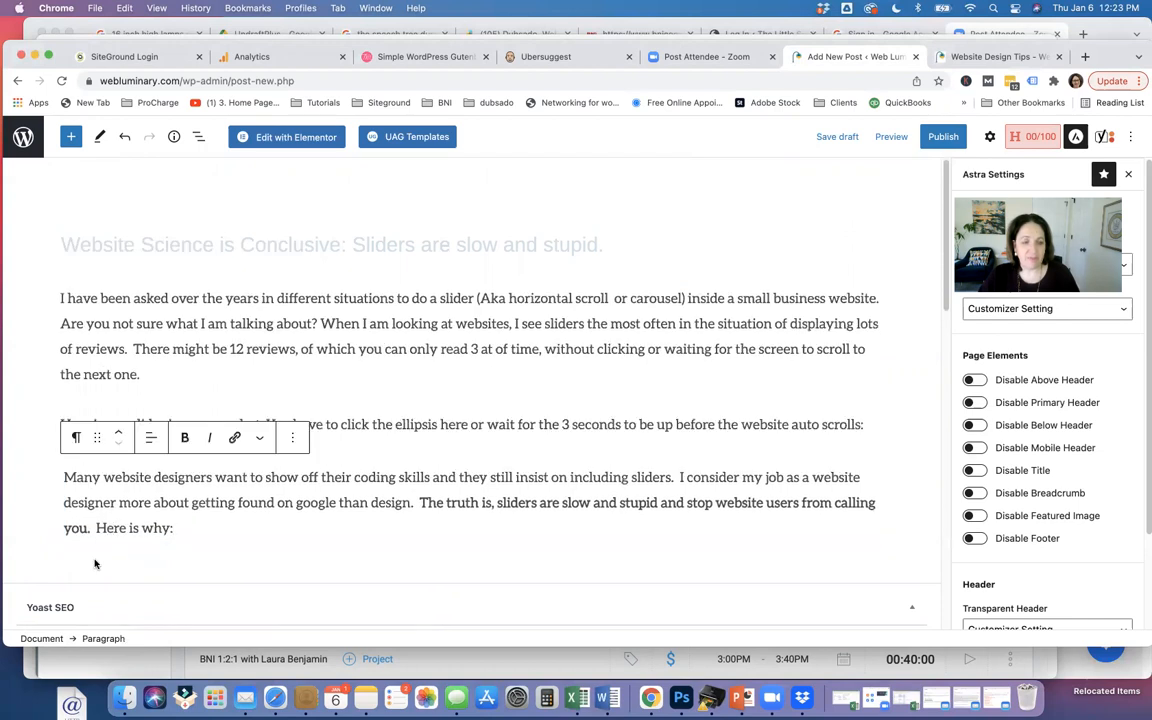
# Browse the text, media and design blocks available for insertion into the post
pyautogui.click(70, 137)
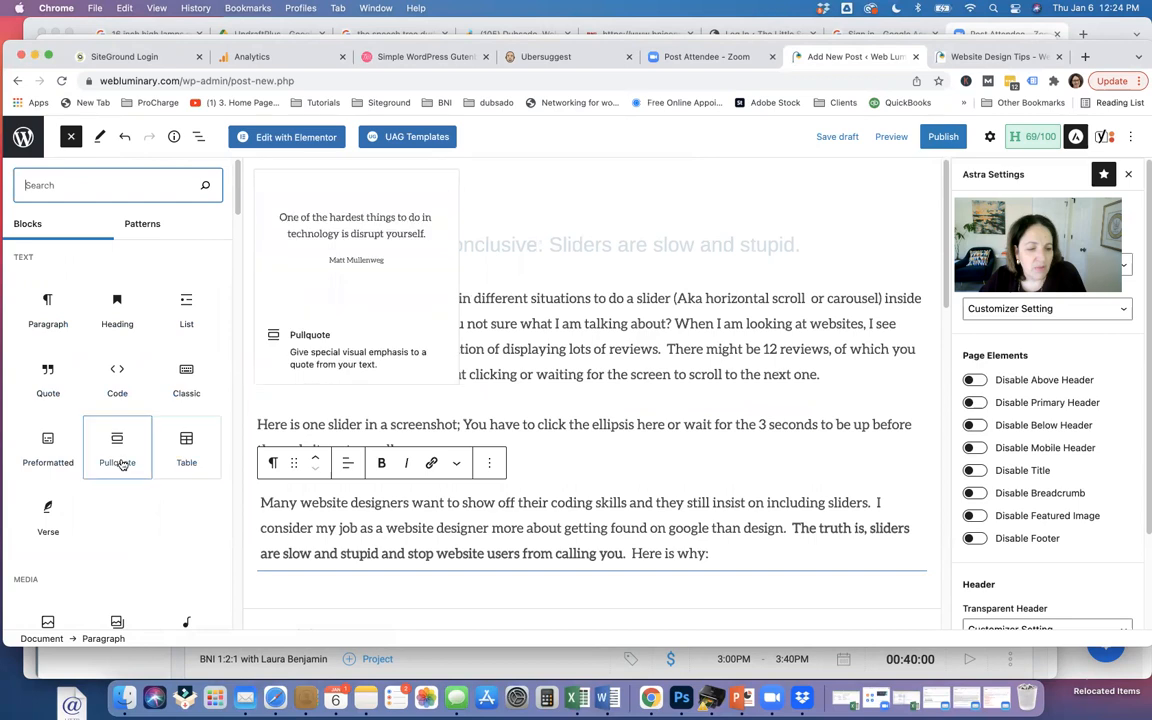
pyautogui.scroll(-2, 151, 530)
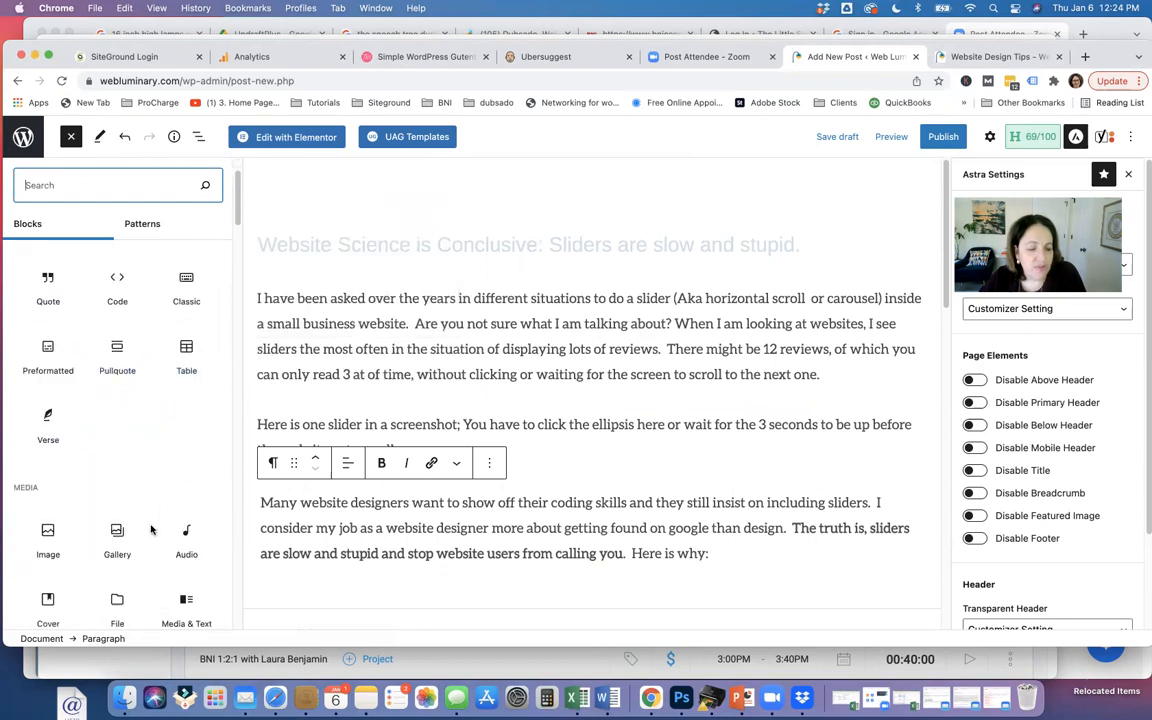
pyautogui.scroll(-3, 151, 530)
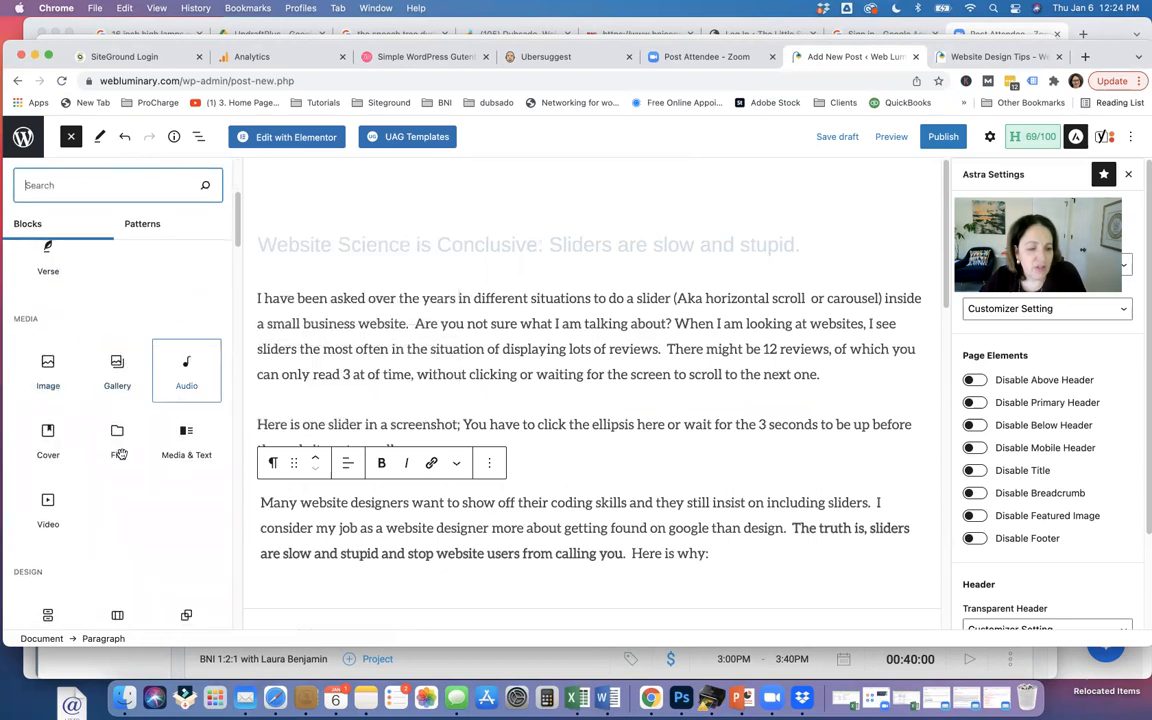
pyautogui.moveTo(51, 461)
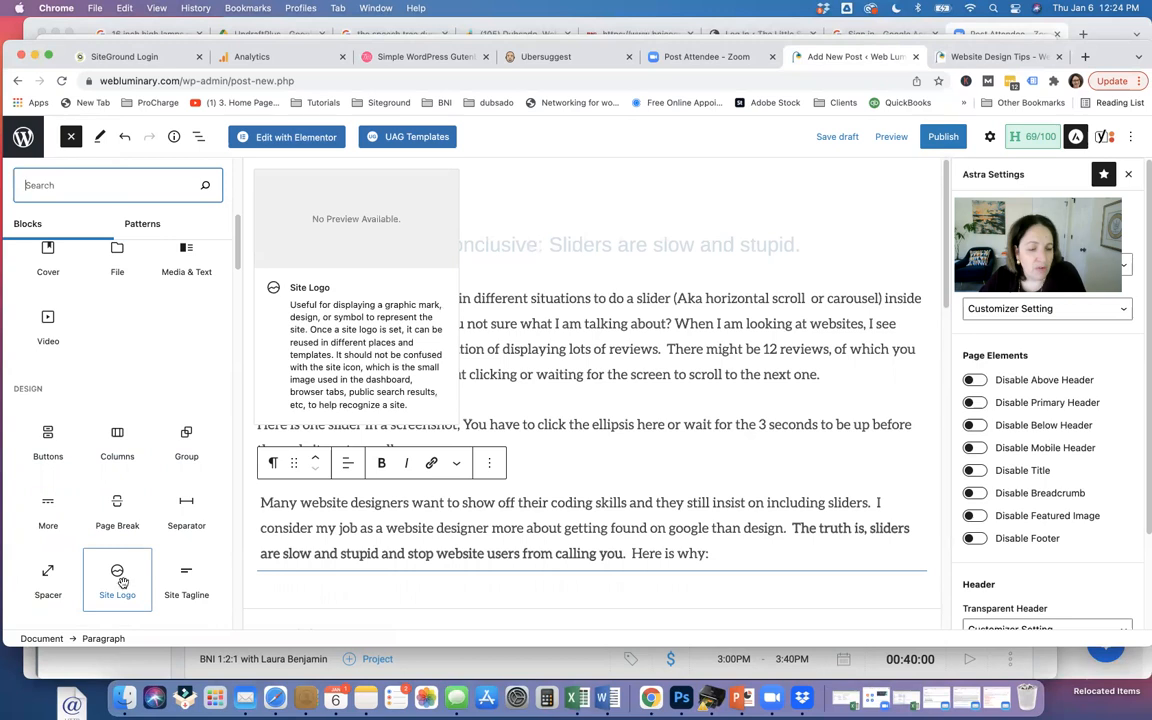
pyautogui.scroll(-3, 81, 574)
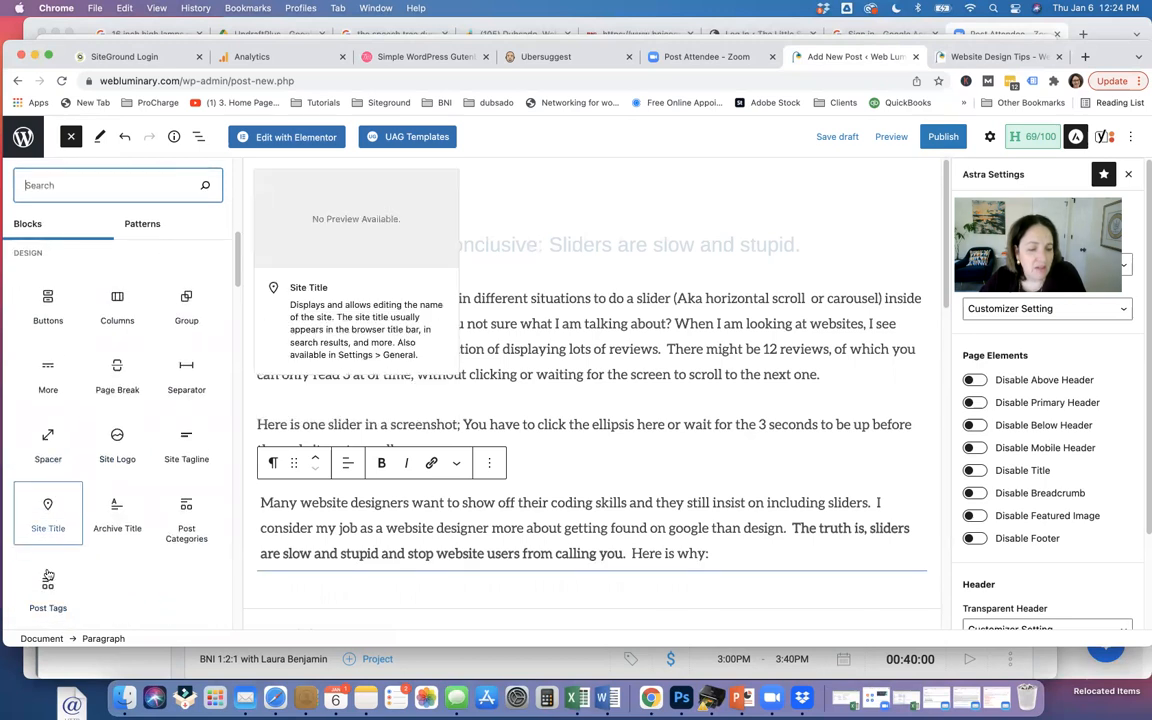
pyautogui.scroll(5, 97, 464)
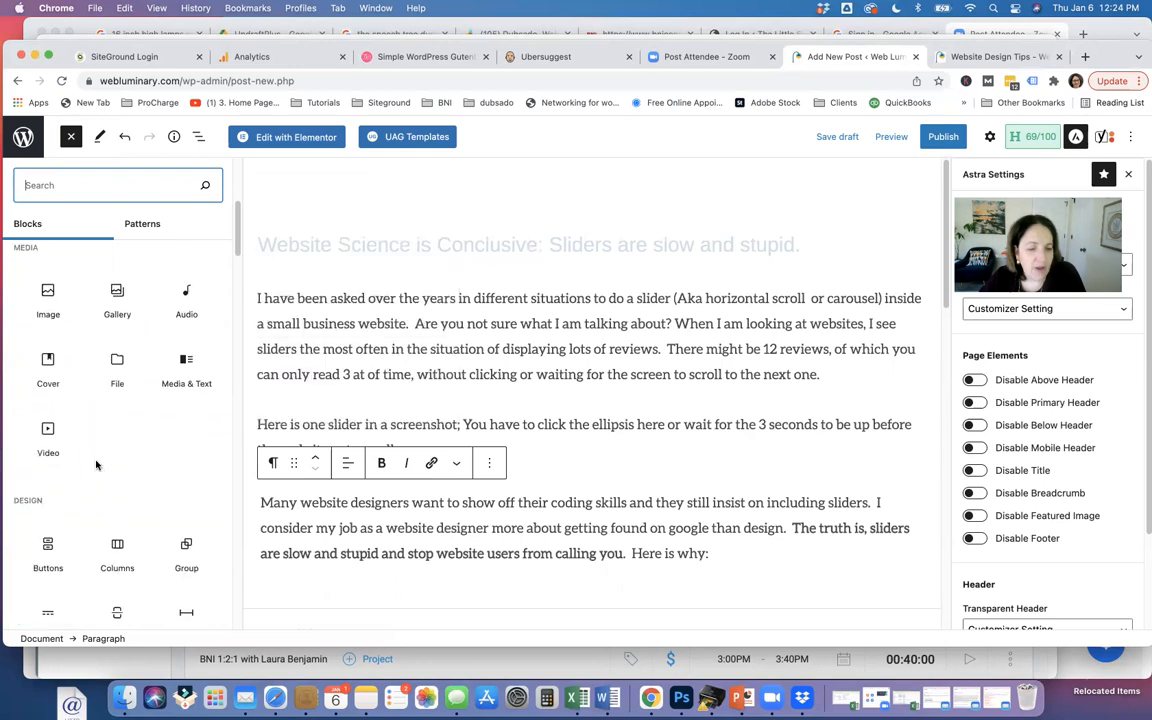
pyautogui.scroll(6, 97, 465)
pyautogui.click(668, 528)
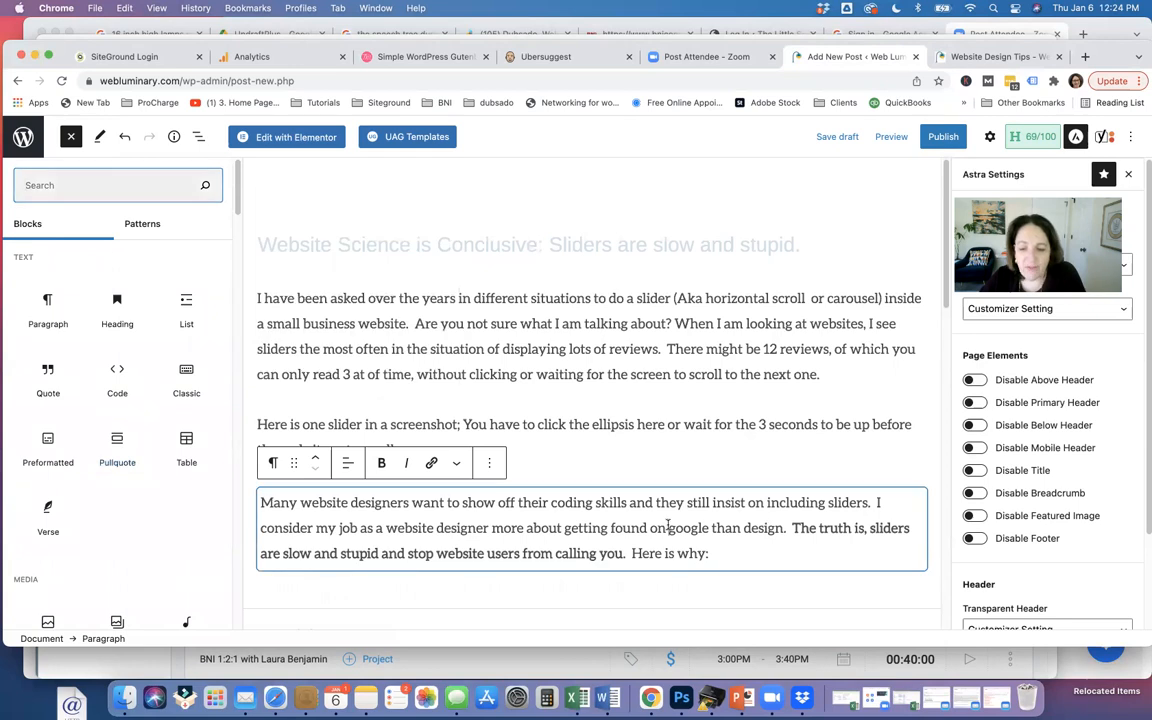
# Insert a Paragraph block after the paragraph ending "Here is why:" and enter the text "Typing my blog"
pyautogui.click(71, 136)
pyautogui.moveTo(45, 302); pyautogui.dragTo(290, 580)
pyautogui.click(306, 602)
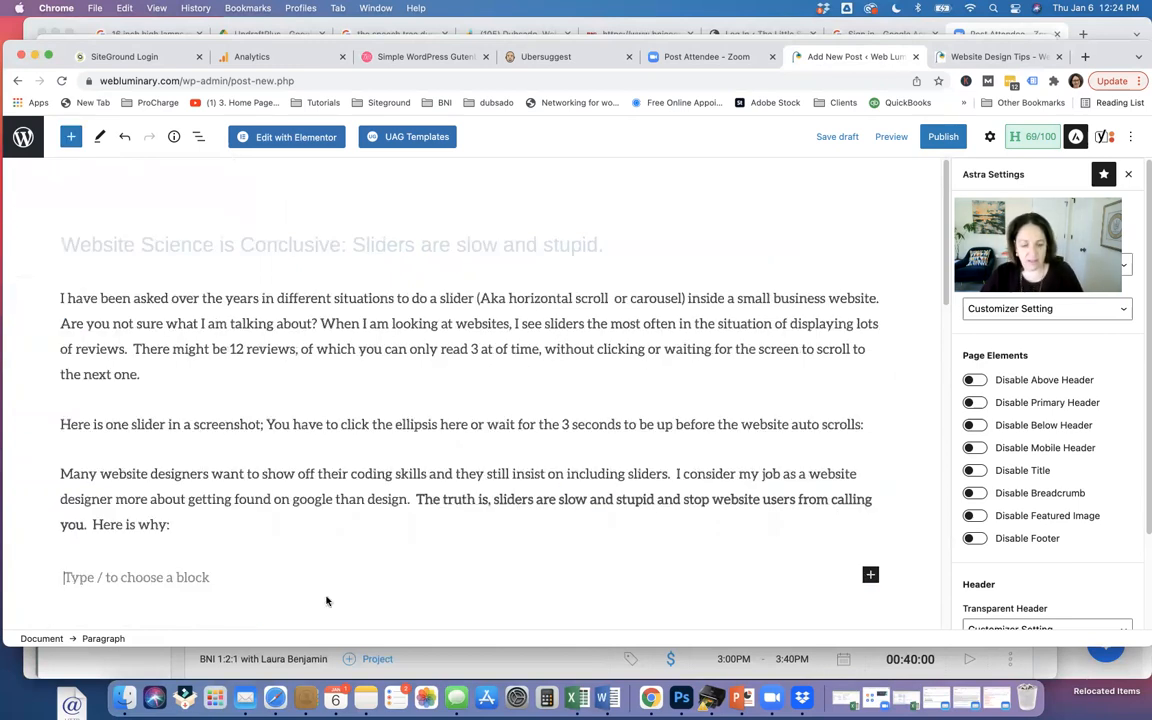
pyautogui.write('Tyling')
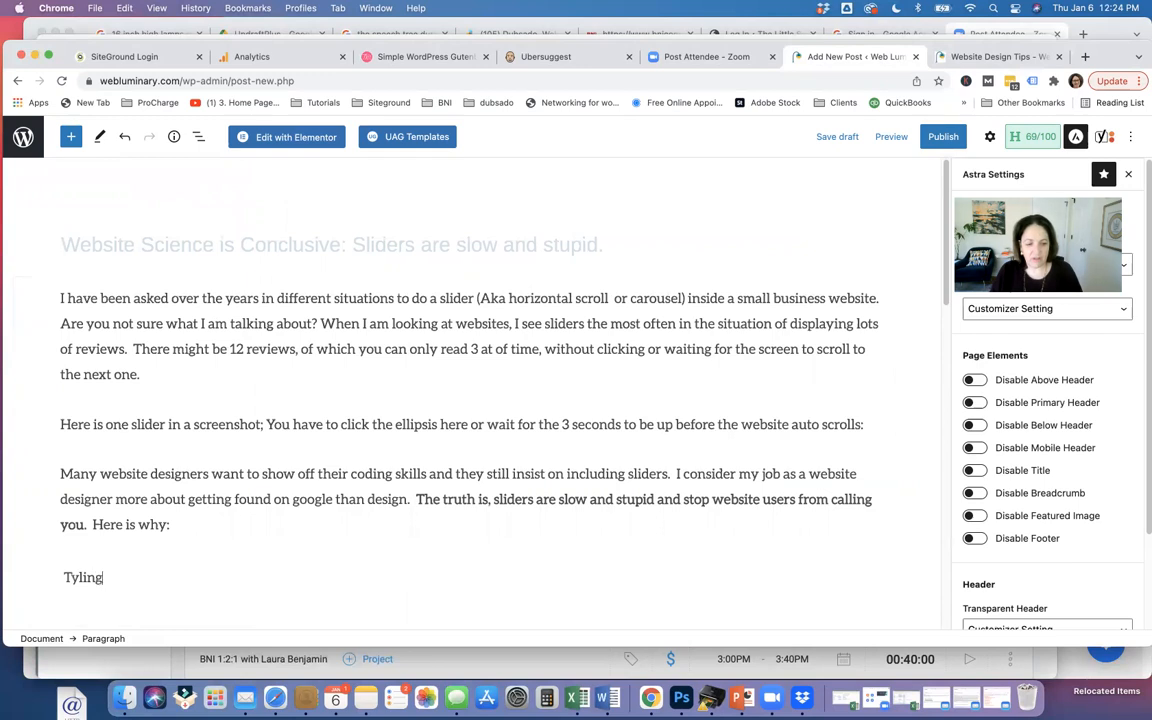
pyautogui.write('ng')
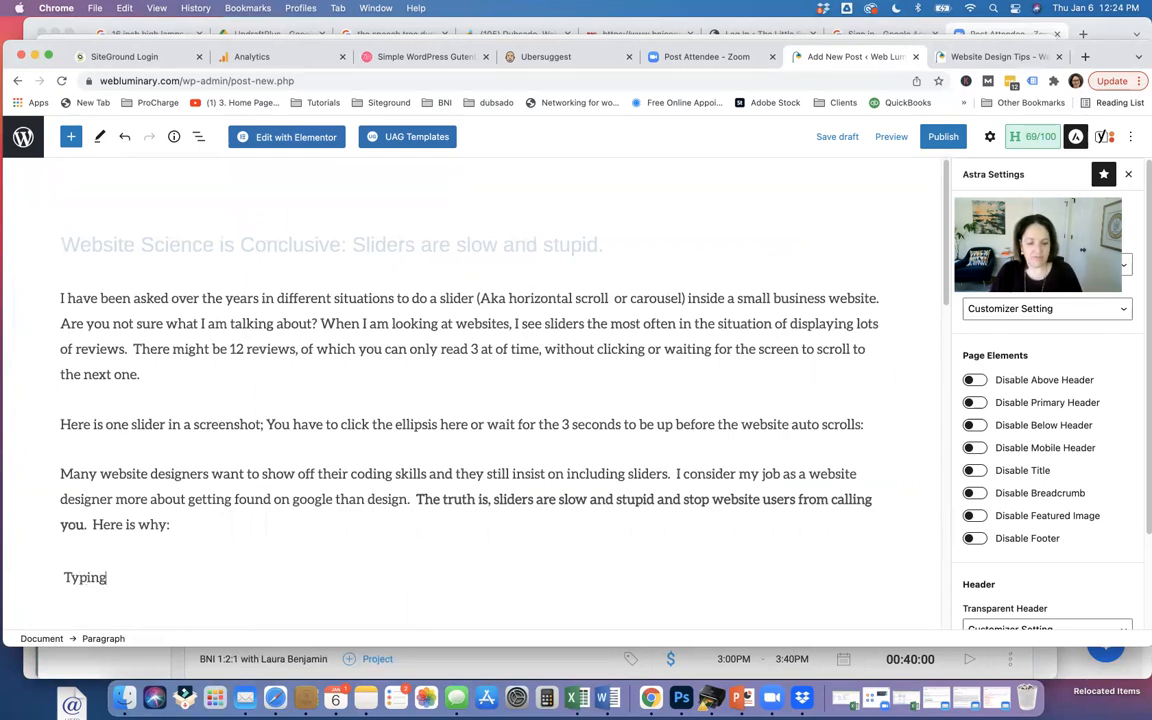
pyautogui.write(' my blog')
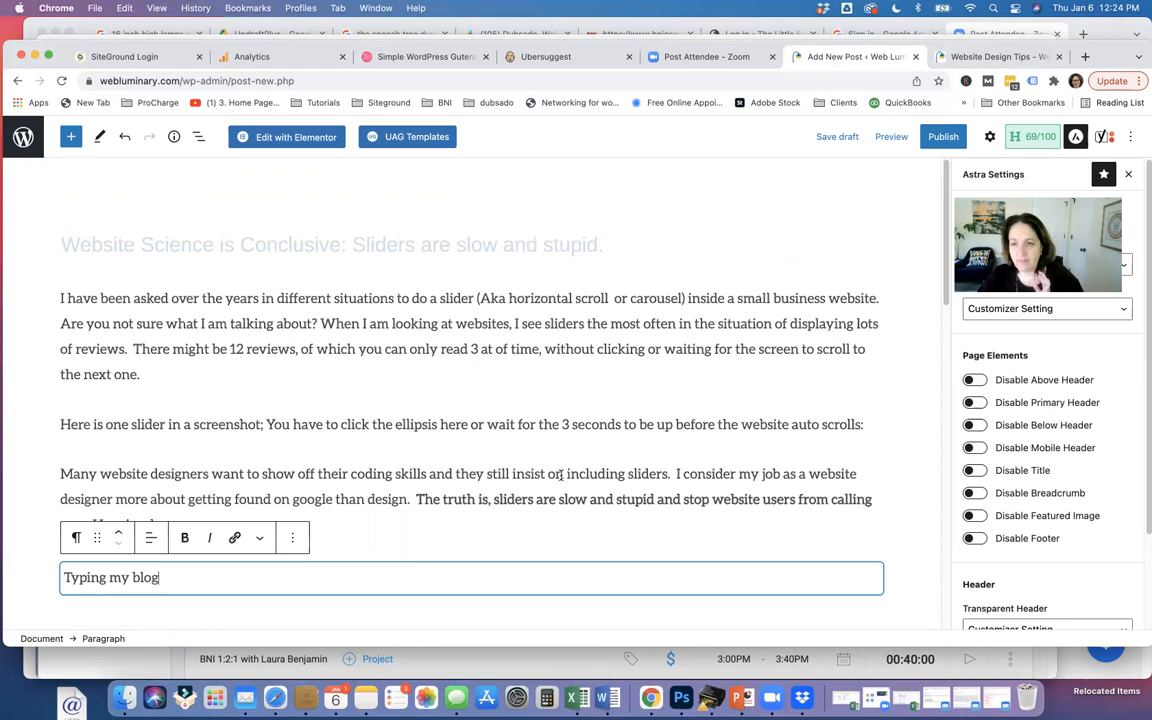
# Save the post as a draft and remove the "Typing my blog" paragraph block
pyautogui.click(826, 140)
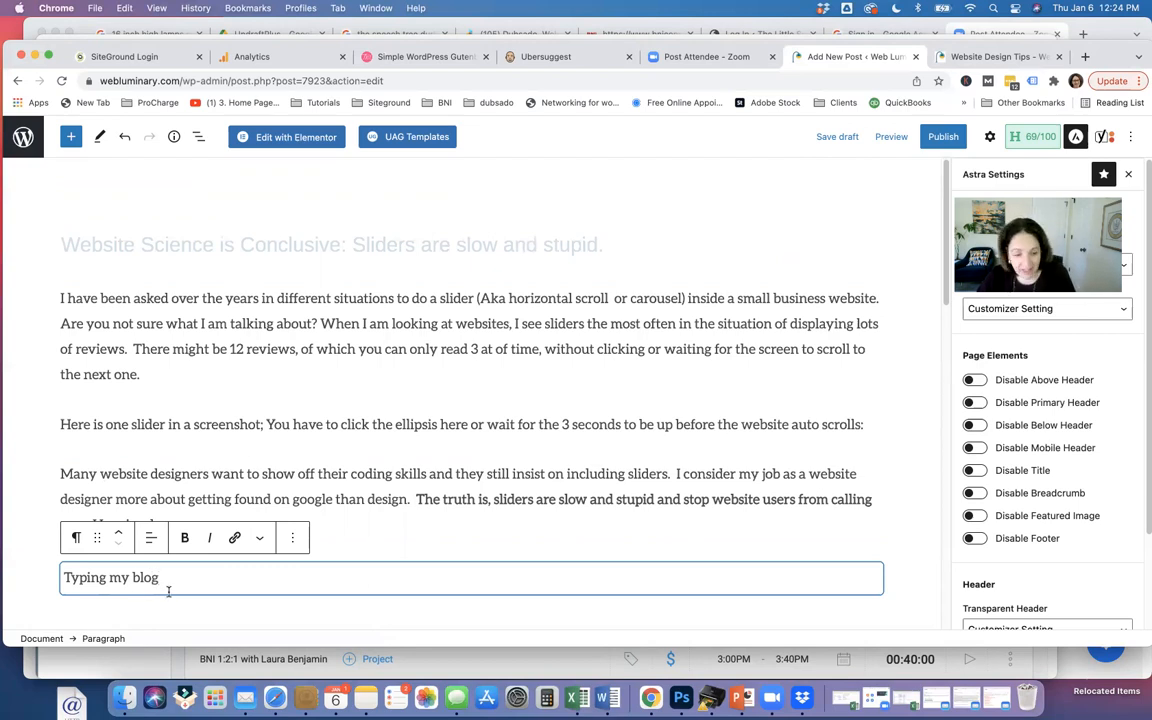
pyautogui.click(292, 537)
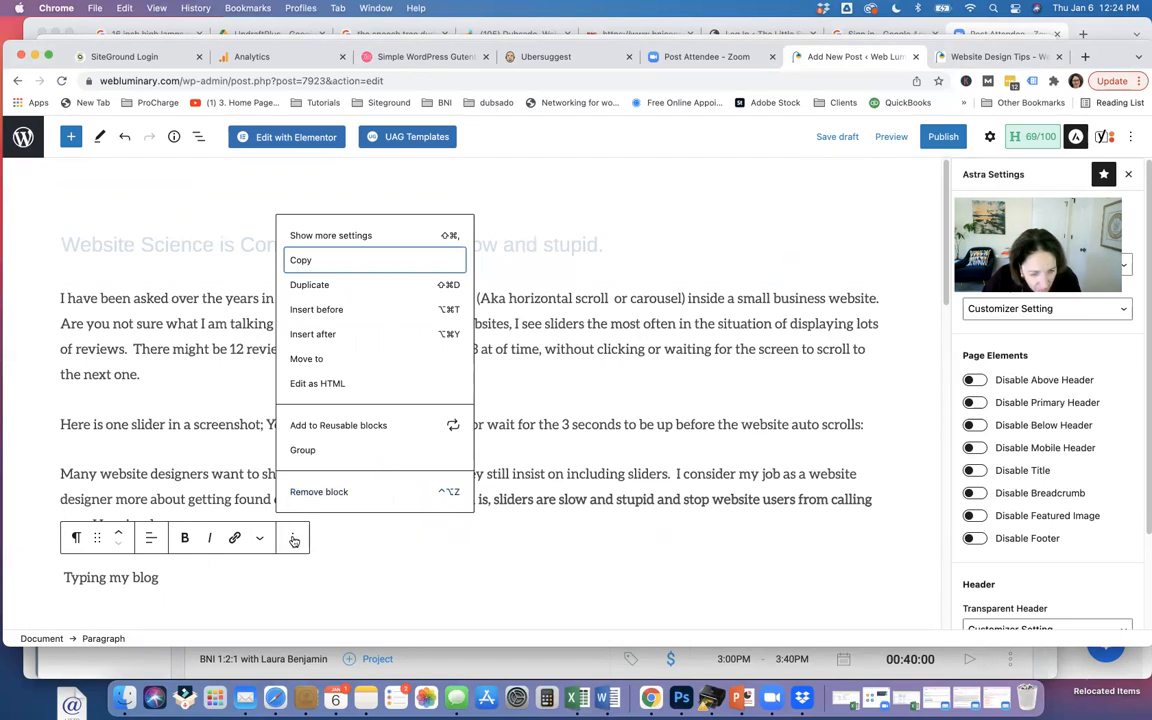
pyautogui.click(315, 492)
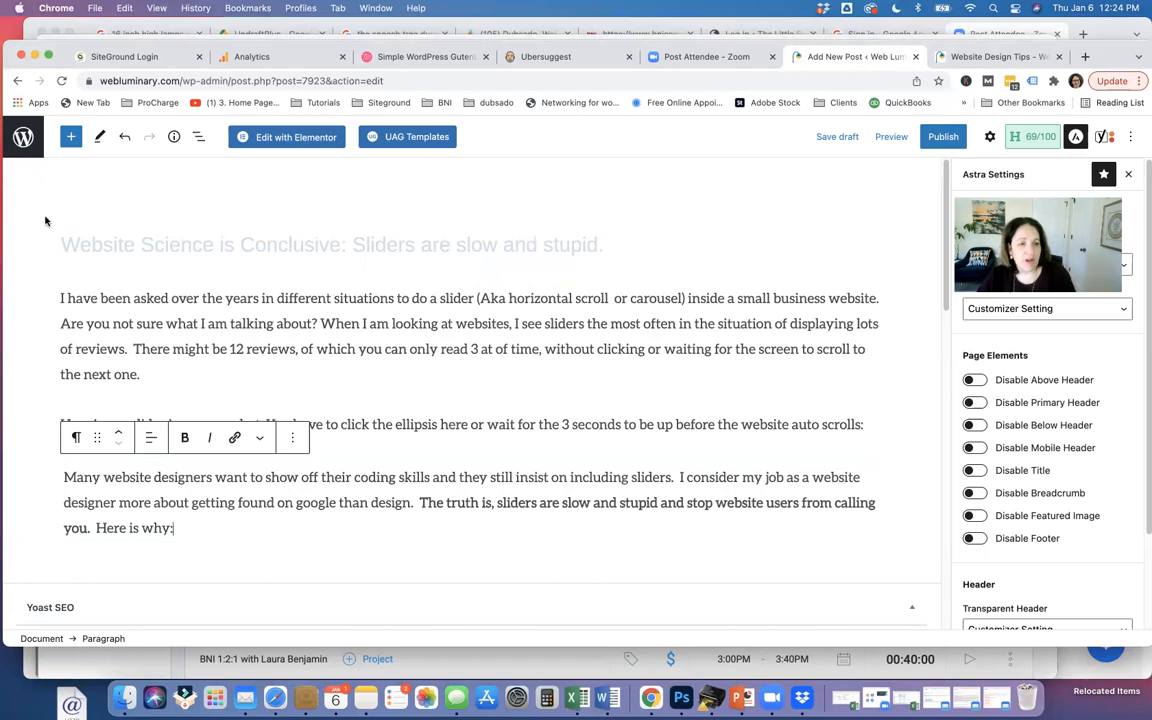
# Insert a List block after the paragraph ending "Here is why:"
pyautogui.click(68, 138)
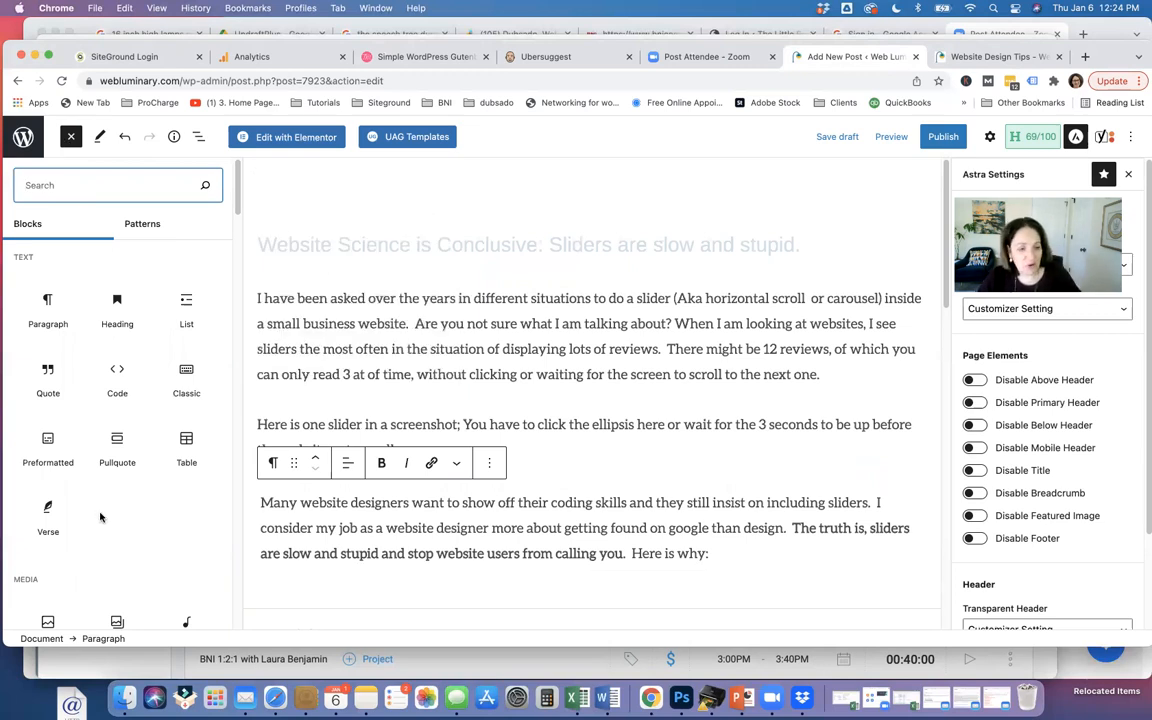
pyautogui.click(187, 312)
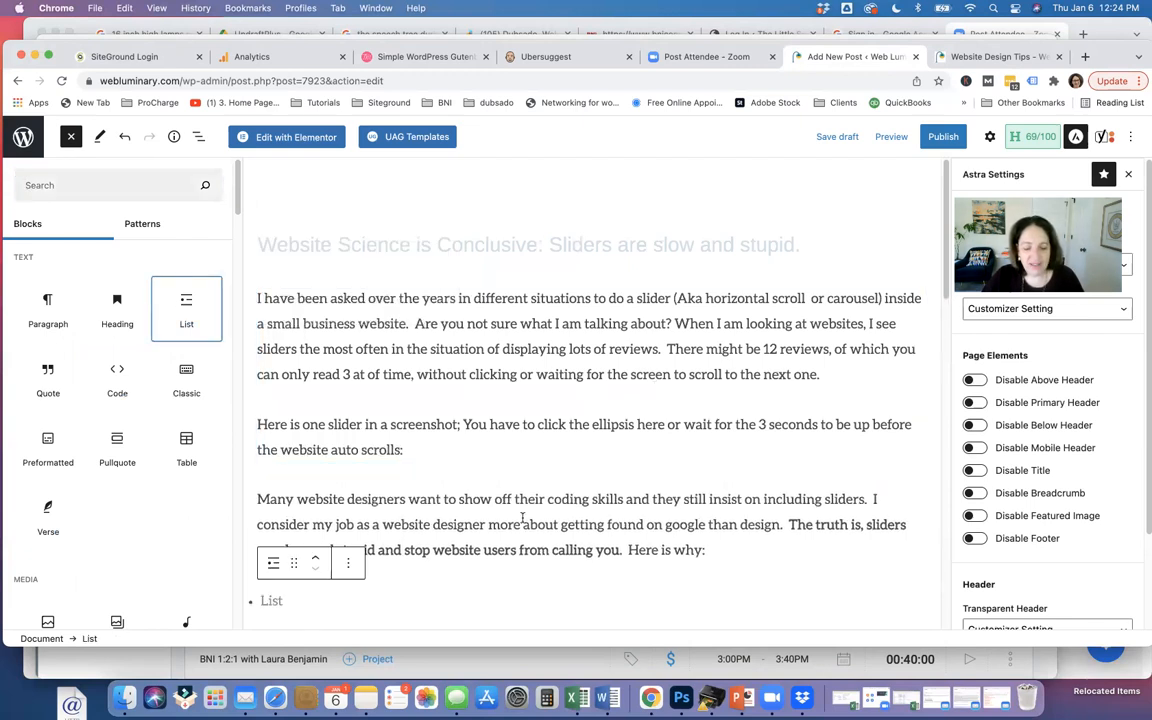
# Copy the "Sliders slow down your website" point from the Word document into the empty List block of the post
pyautogui.scroll(-4, 522, 515)
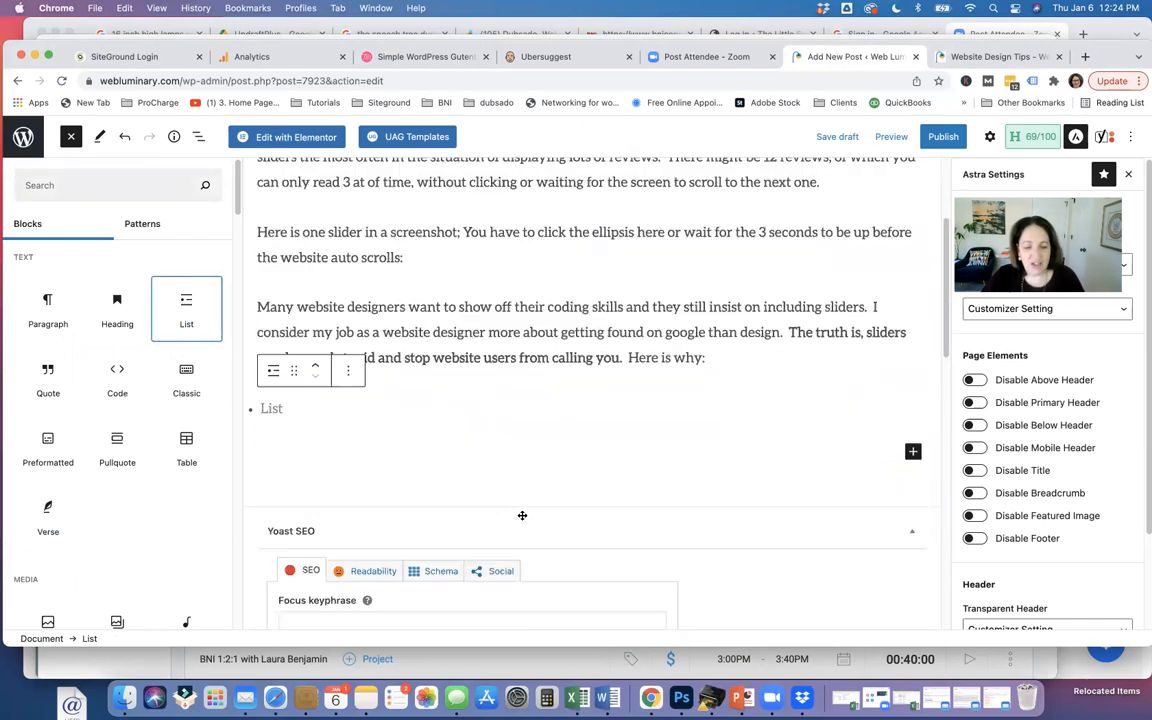
pyautogui.click(603, 697)
pyautogui.scroll(-2, 363, 519)
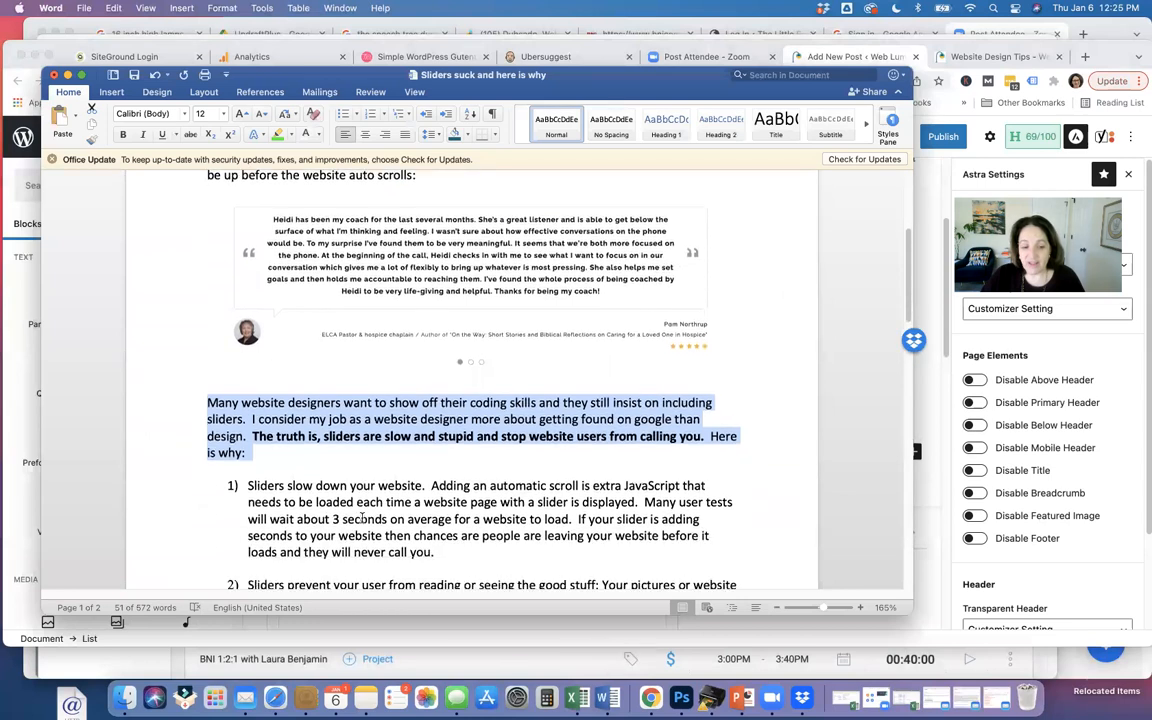
pyautogui.moveTo(248, 487); pyautogui.dragTo(440, 545)
pyautogui.press('super+c')
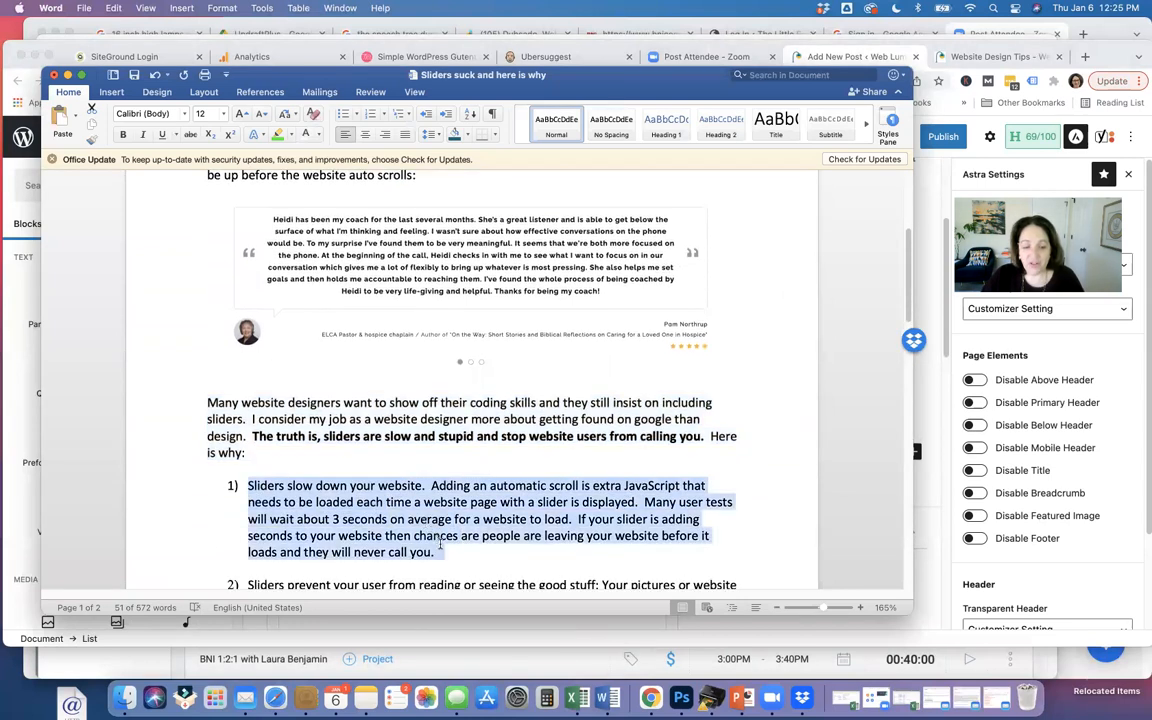
pyautogui.click(16, 489)
pyautogui.click(268, 406)
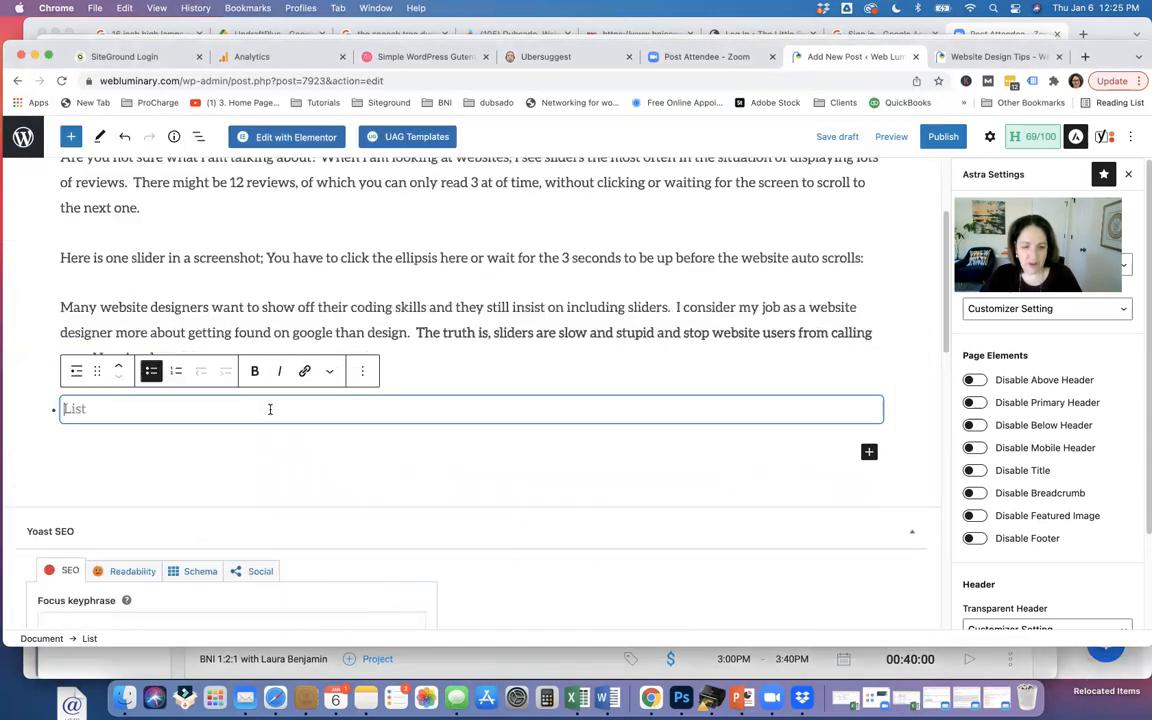
pyautogui.press('super+v')
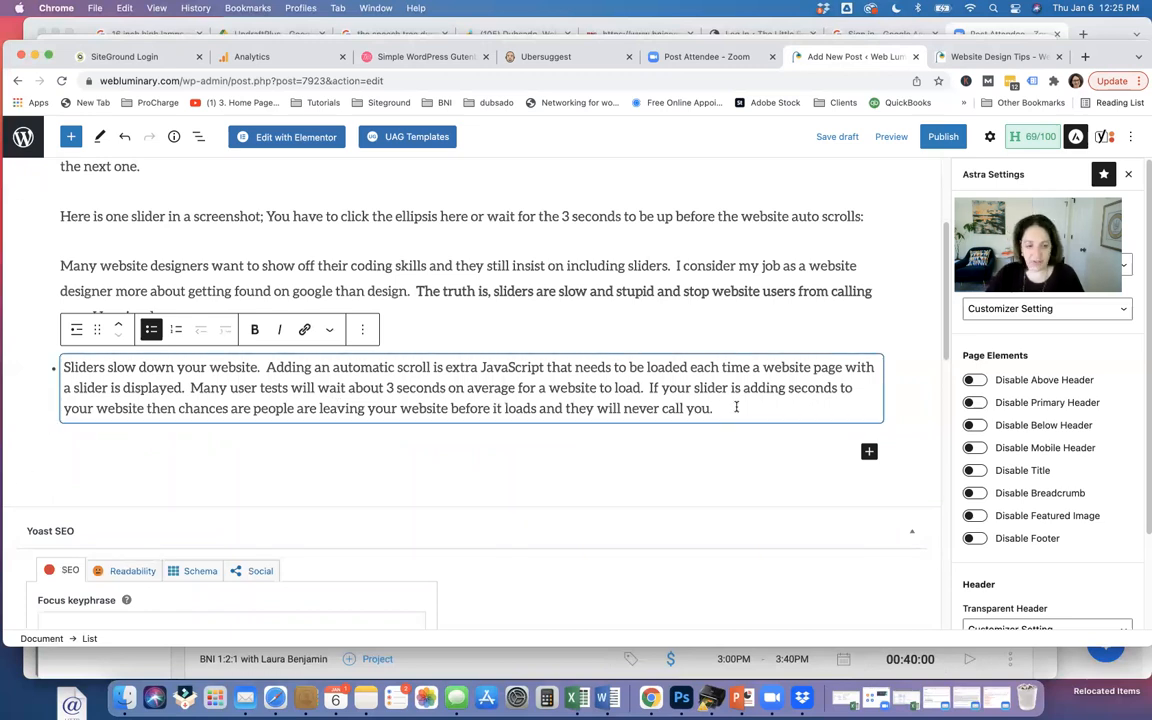
# Add a second List block below the first and fill it with the Word document's "Sliders prevent your user from reading" point
pyautogui.click(71, 137)
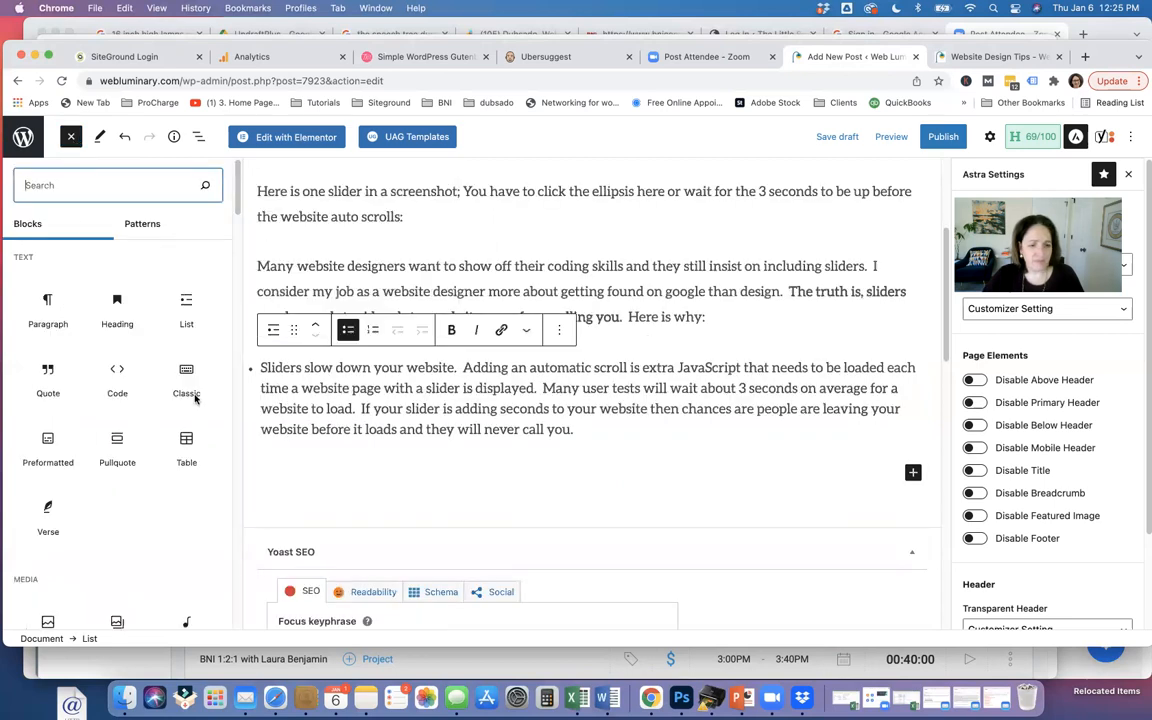
pyautogui.click(184, 318)
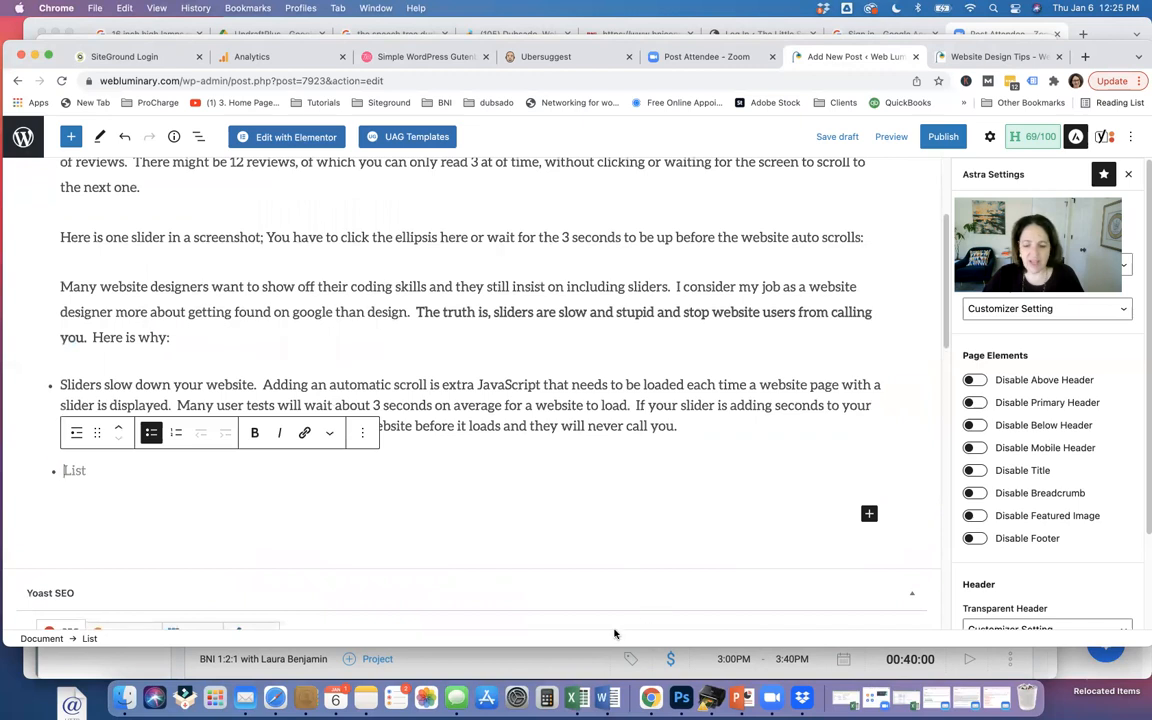
pyautogui.click(603, 697)
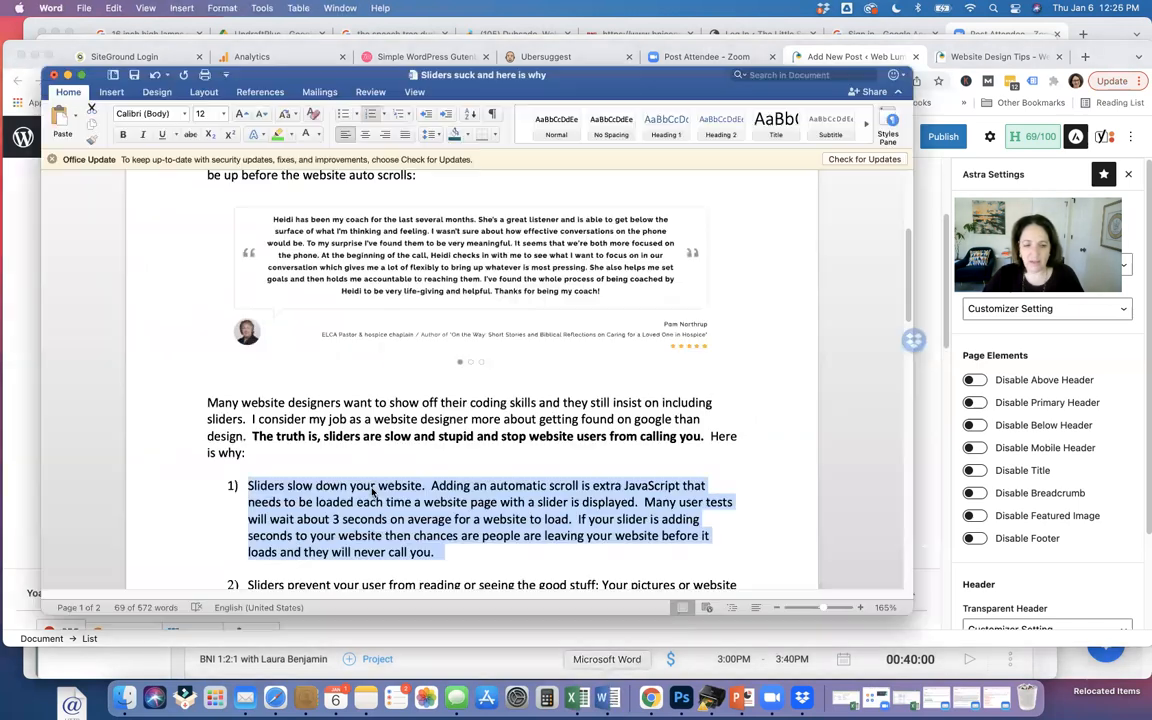
pyautogui.scroll(-3, 330, 490)
pyautogui.click(246, 433)
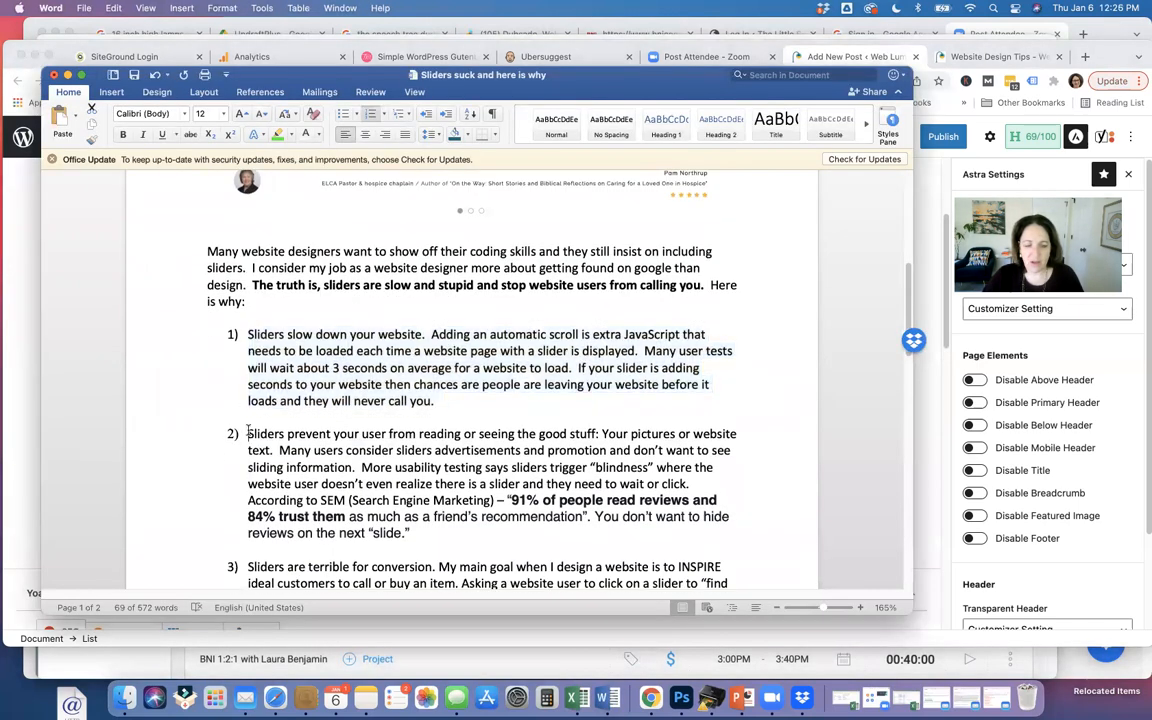
pyautogui.moveTo(246, 433); pyautogui.dragTo(424, 534)
pyautogui.press('super+c')
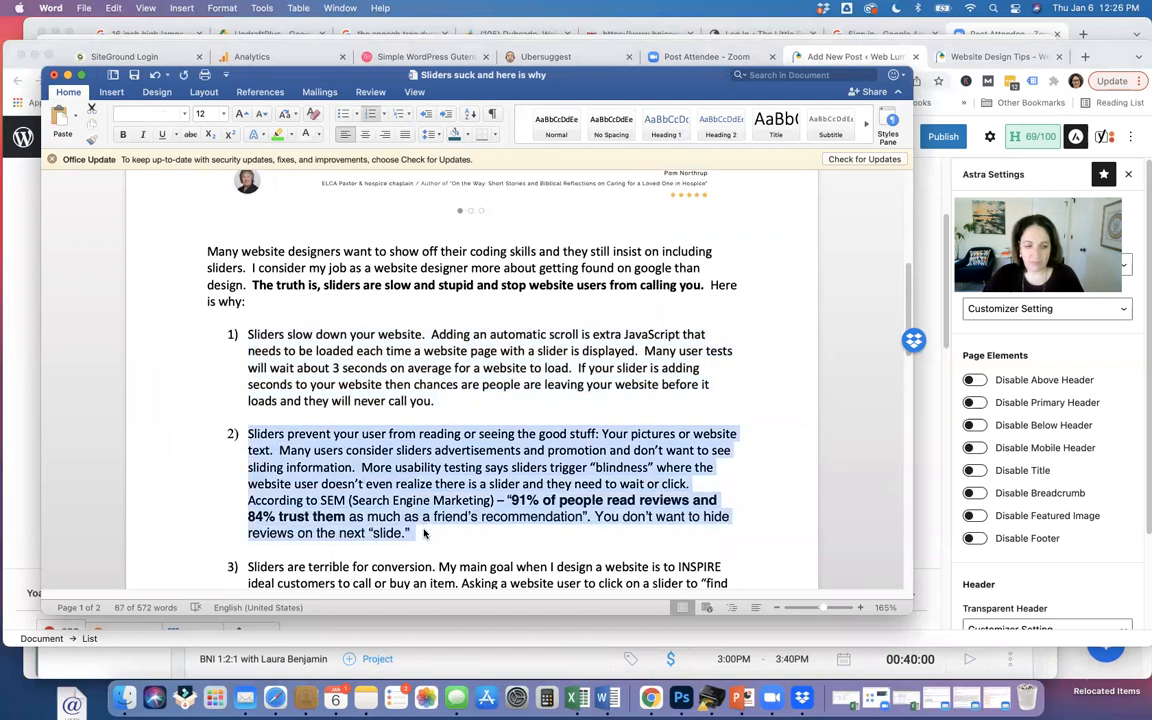
pyautogui.click(918, 512)
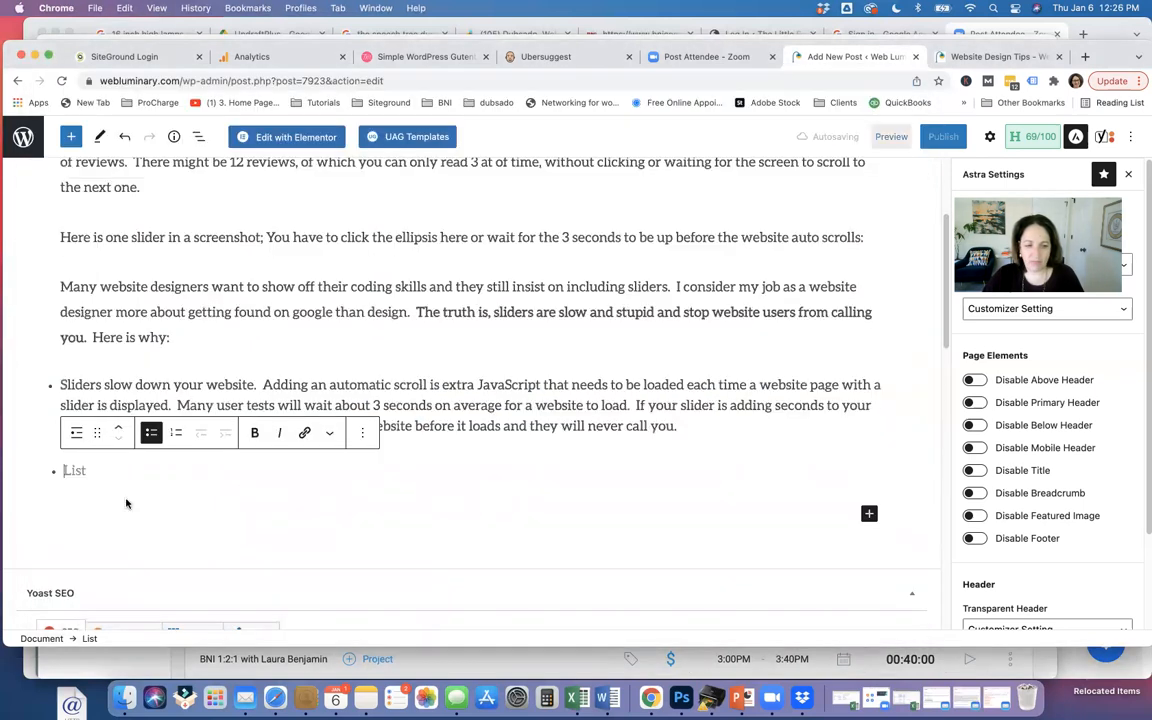
pyautogui.press('super+v')
# Change both list blocks from bulleted to numbered lists
pyautogui.click(61, 303)
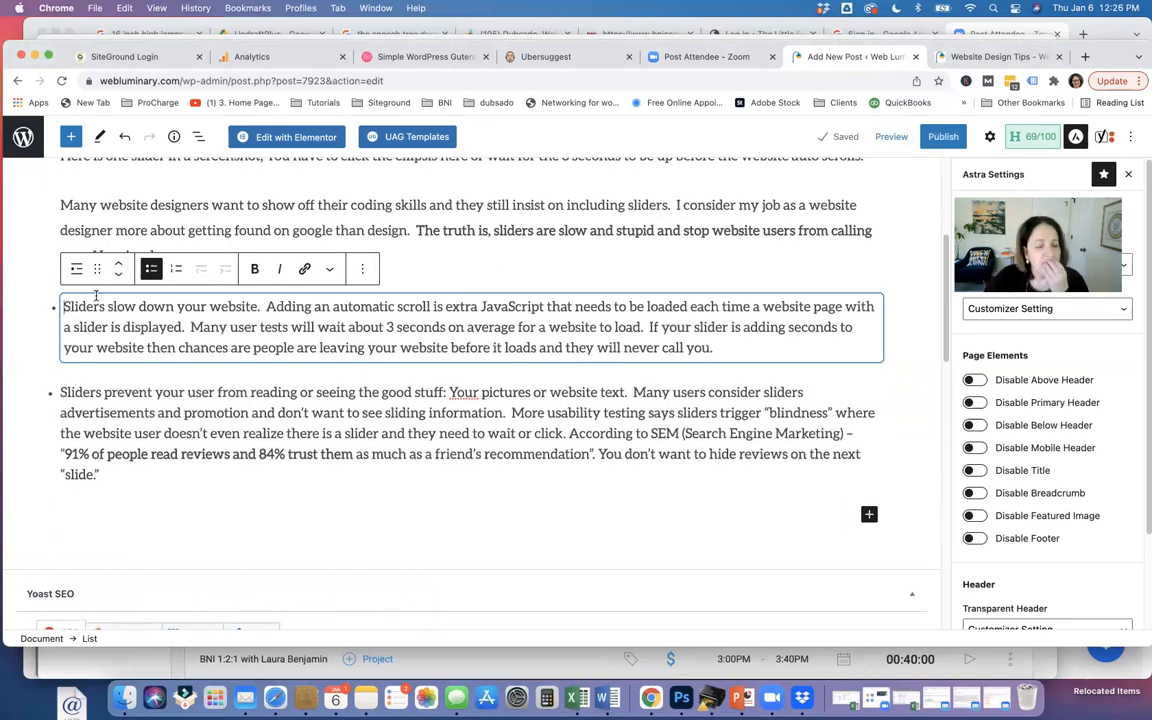
pyautogui.click(175, 270)
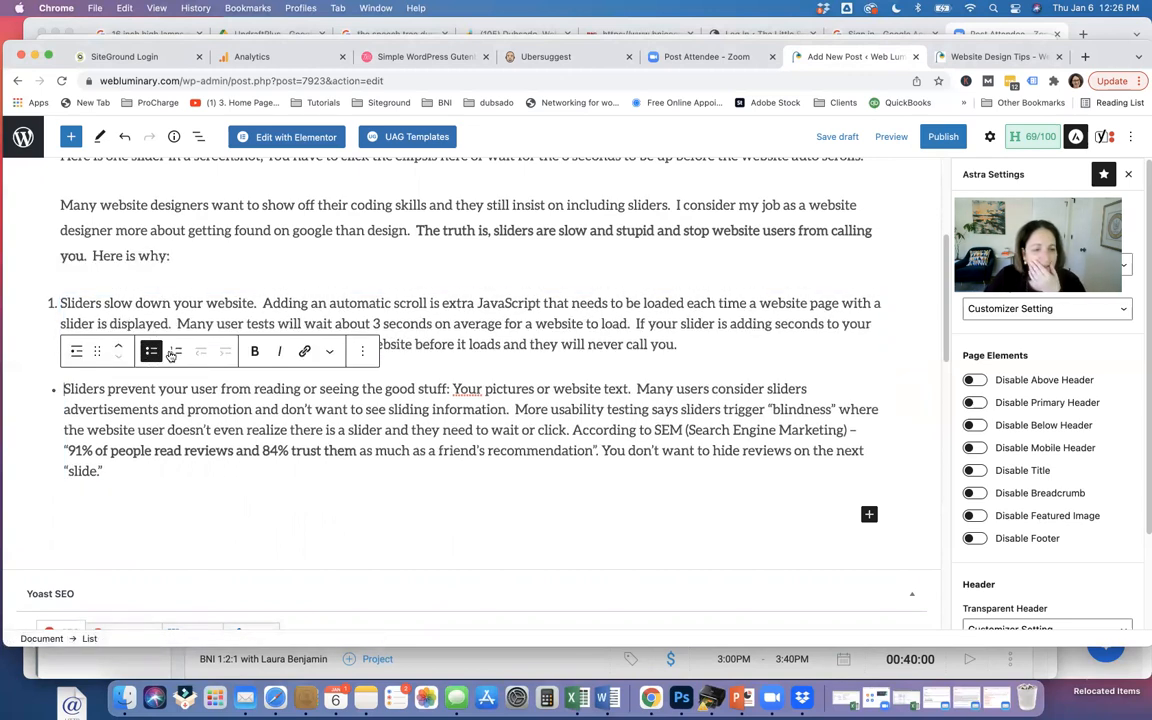
pyautogui.click(175, 352)
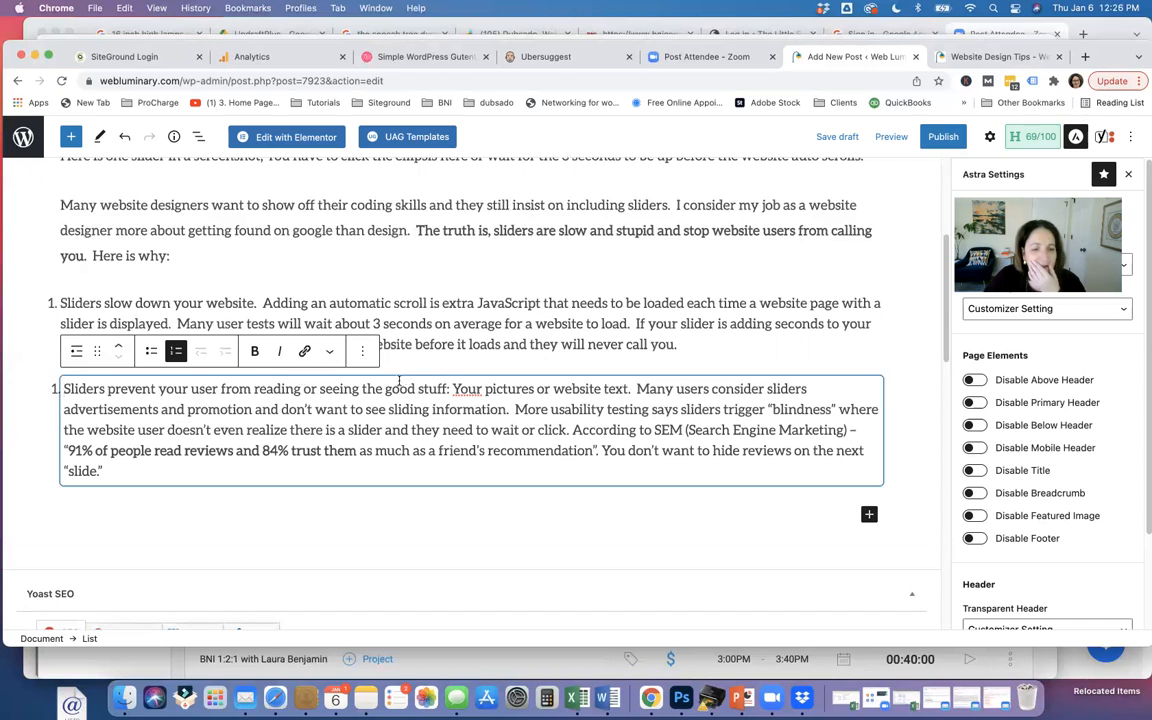
# Group the second list block, the one starting "Sliders prevent your user from reading"
pyautogui.click(590, 326)
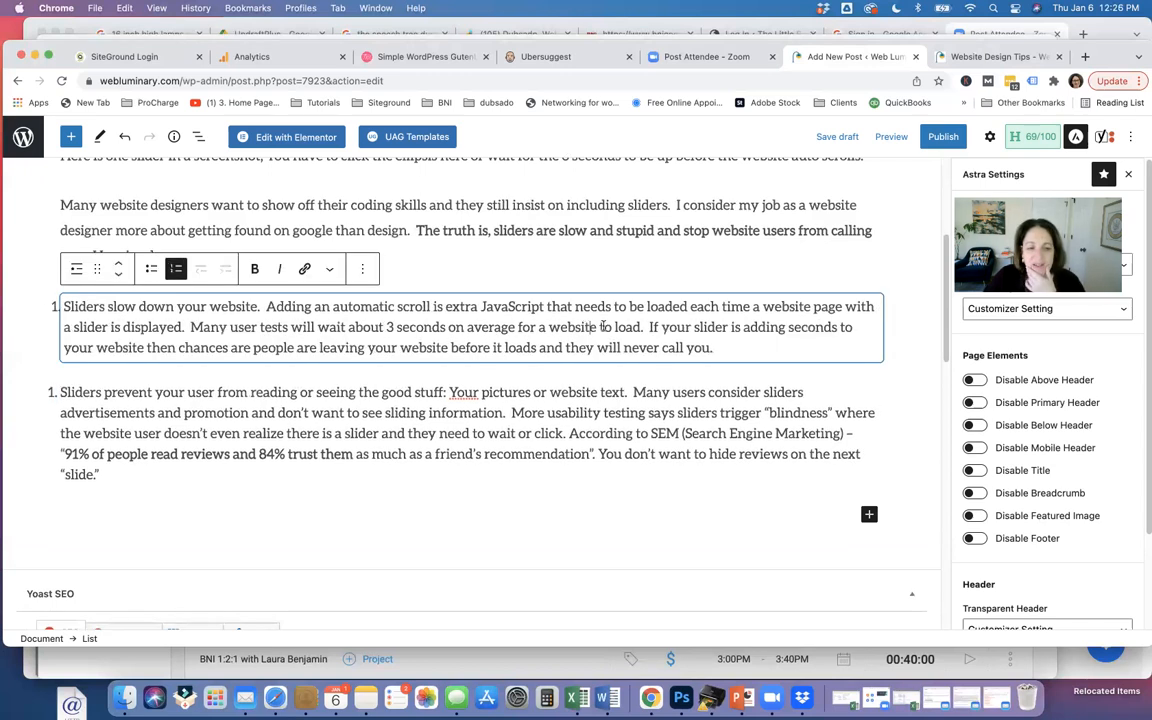
pyautogui.click(91, 412)
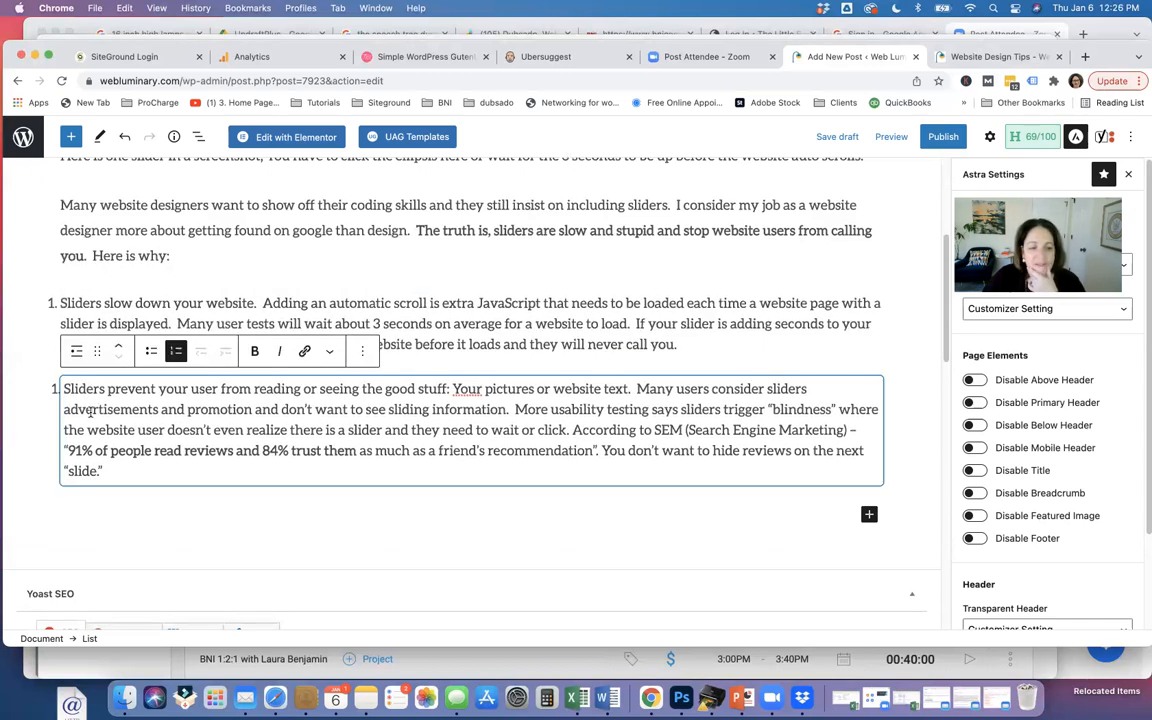
pyautogui.click(362, 351)
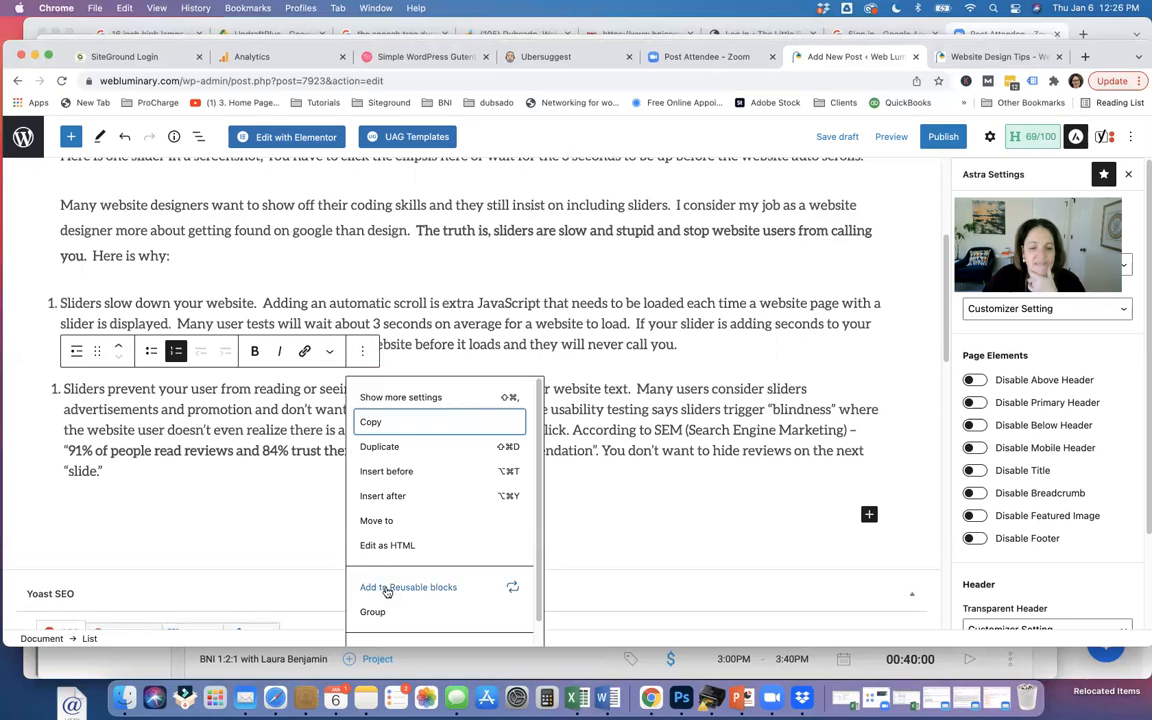
pyautogui.click(130, 427)
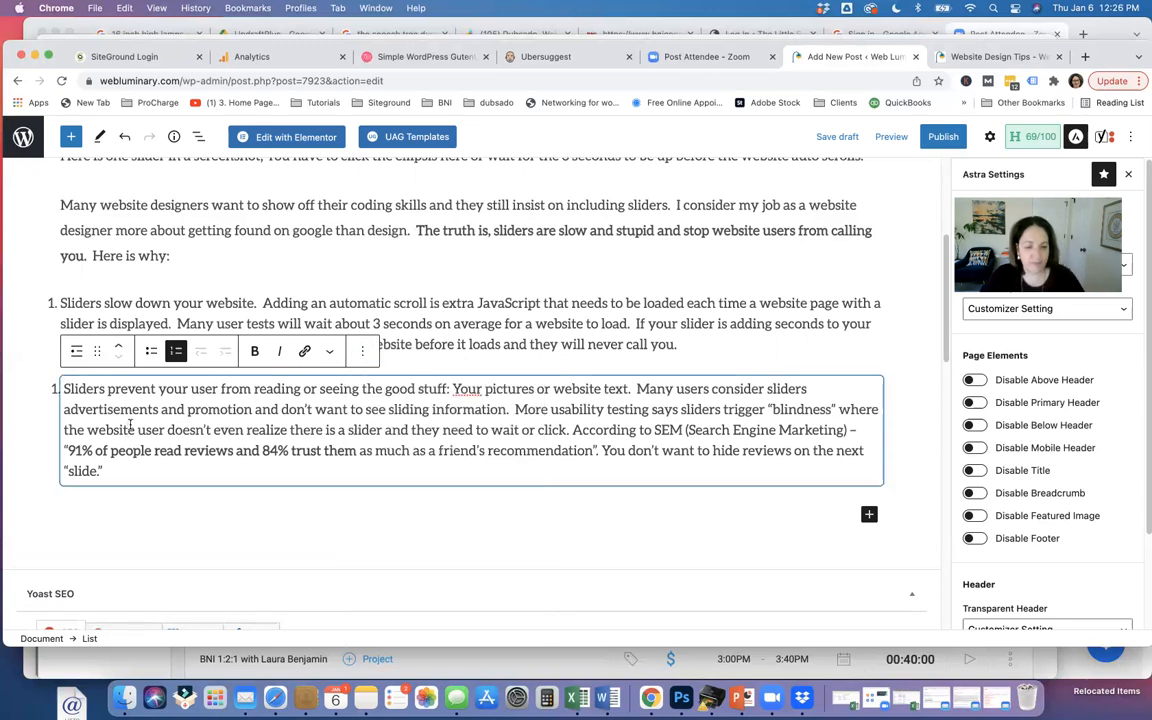
pyautogui.click(360, 354)
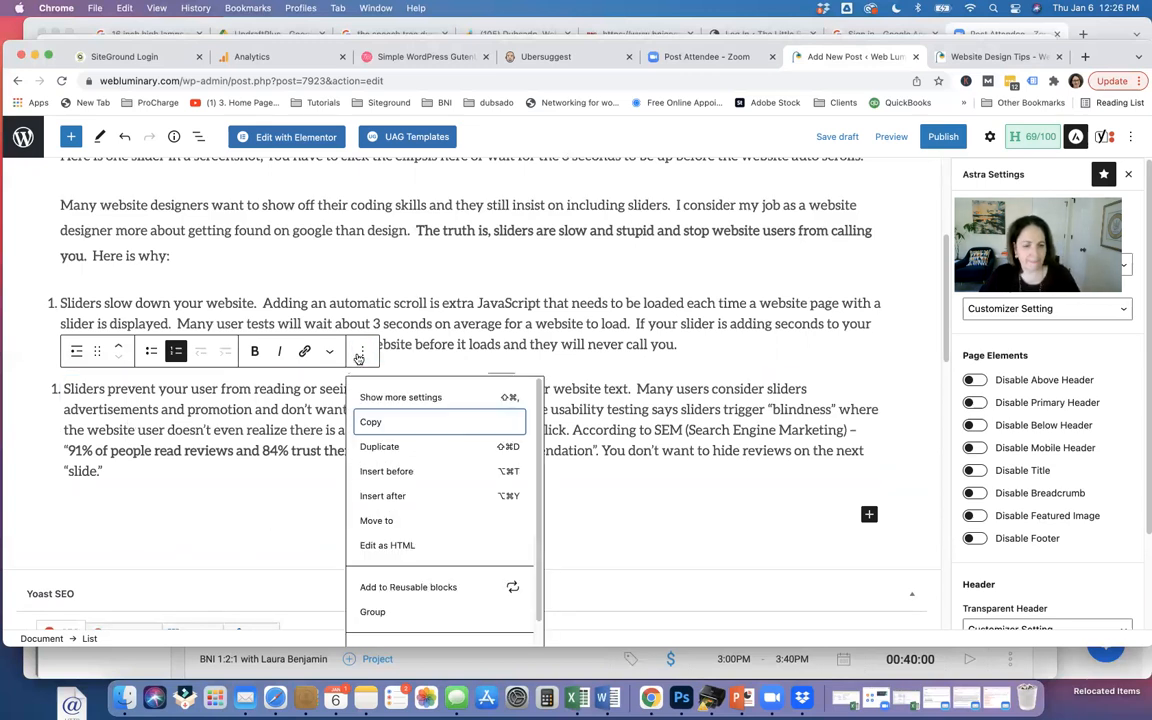
pyautogui.click(375, 611)
pyautogui.hotkey('ctrl', 'z')
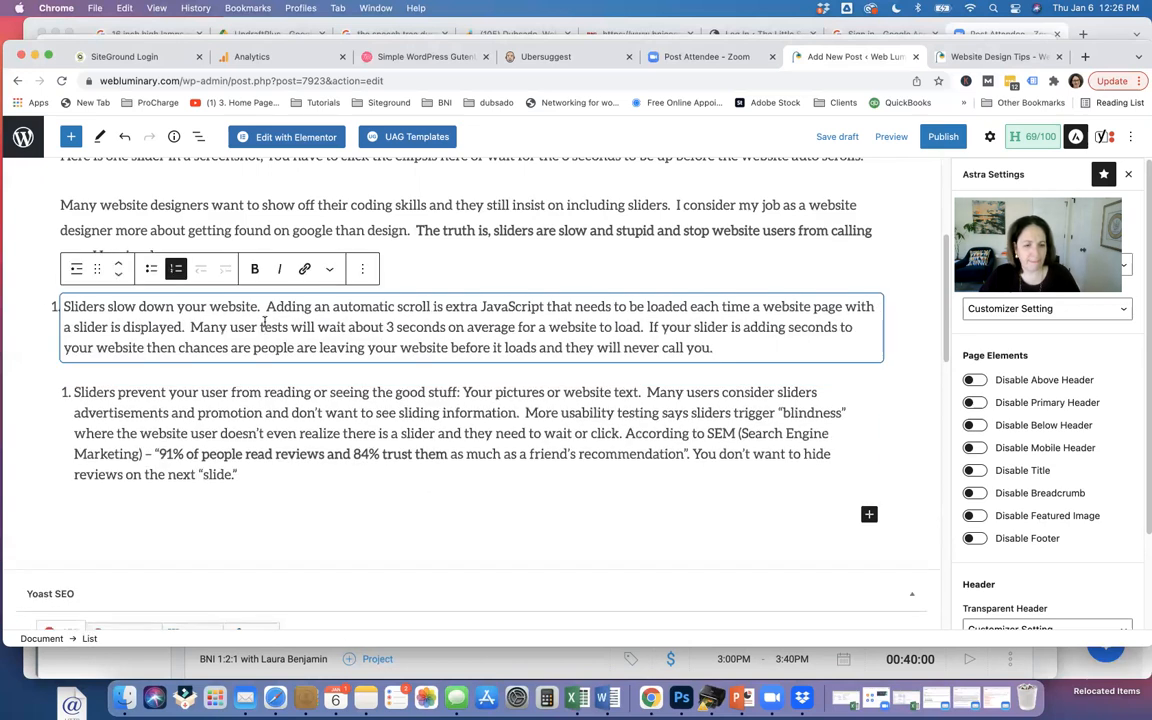
# Group the first list block, the one starting "Sliders slow down your website"
pyautogui.click(144, 409)
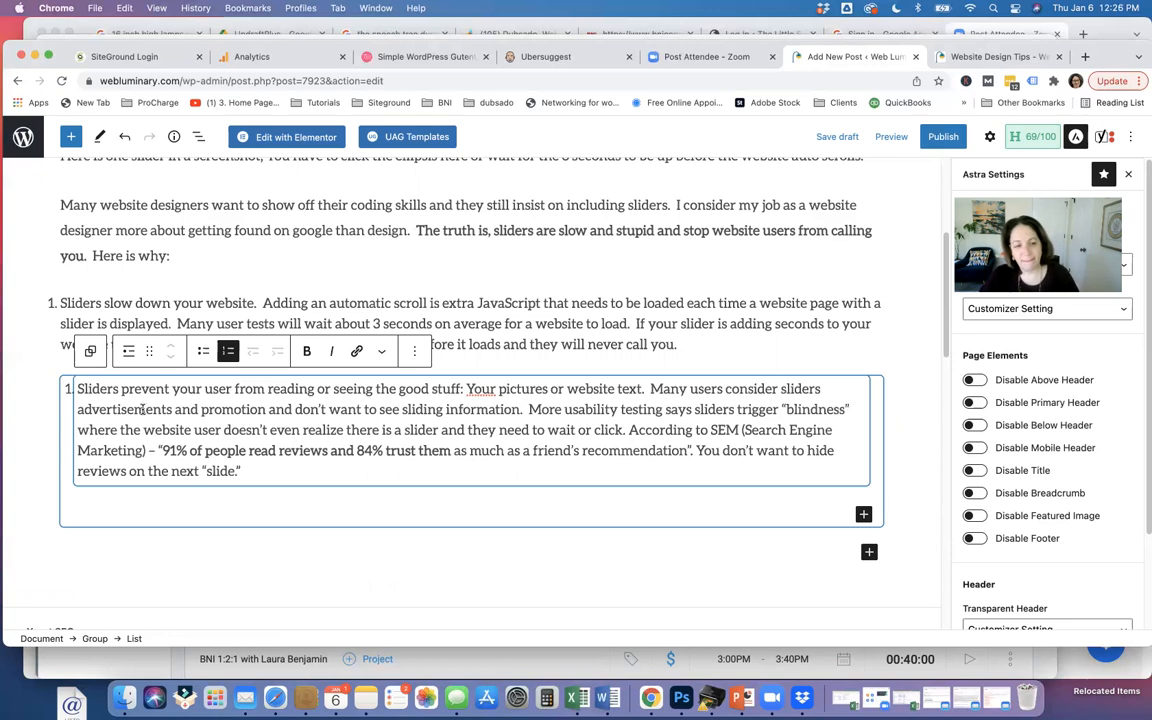
pyautogui.moveTo(74, 325); pyautogui.dragTo(158, 400)
pyautogui.click(158, 400)
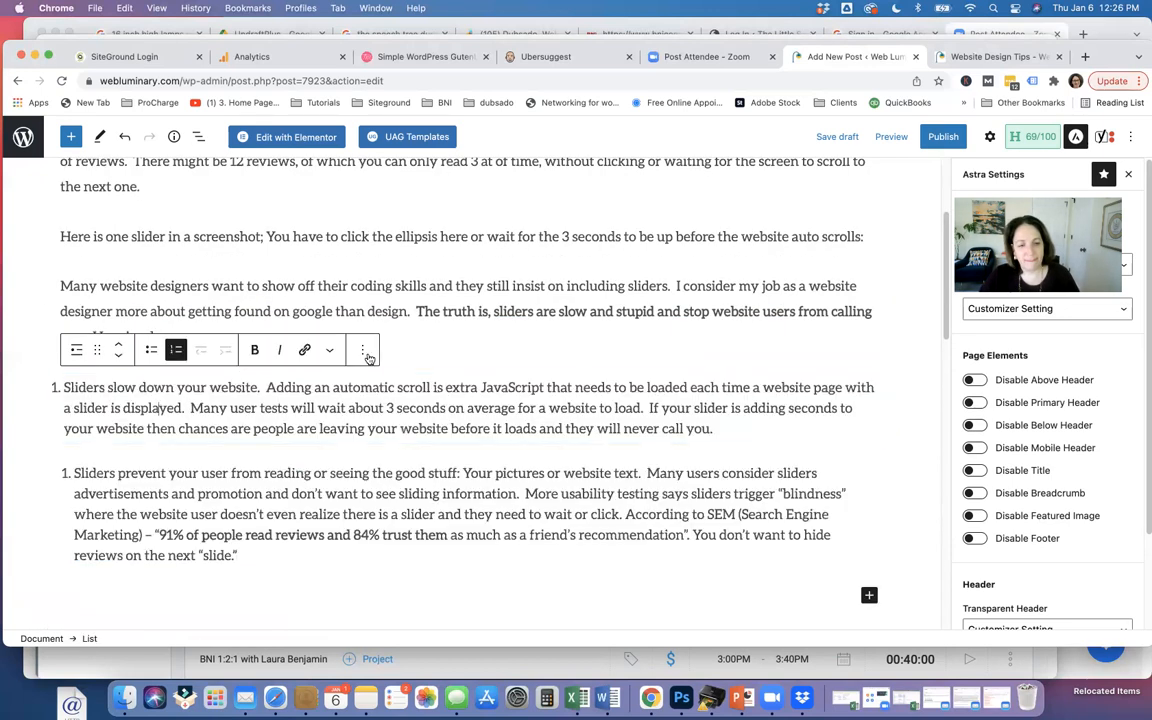
pyautogui.click(362, 349)
pyautogui.click(380, 610)
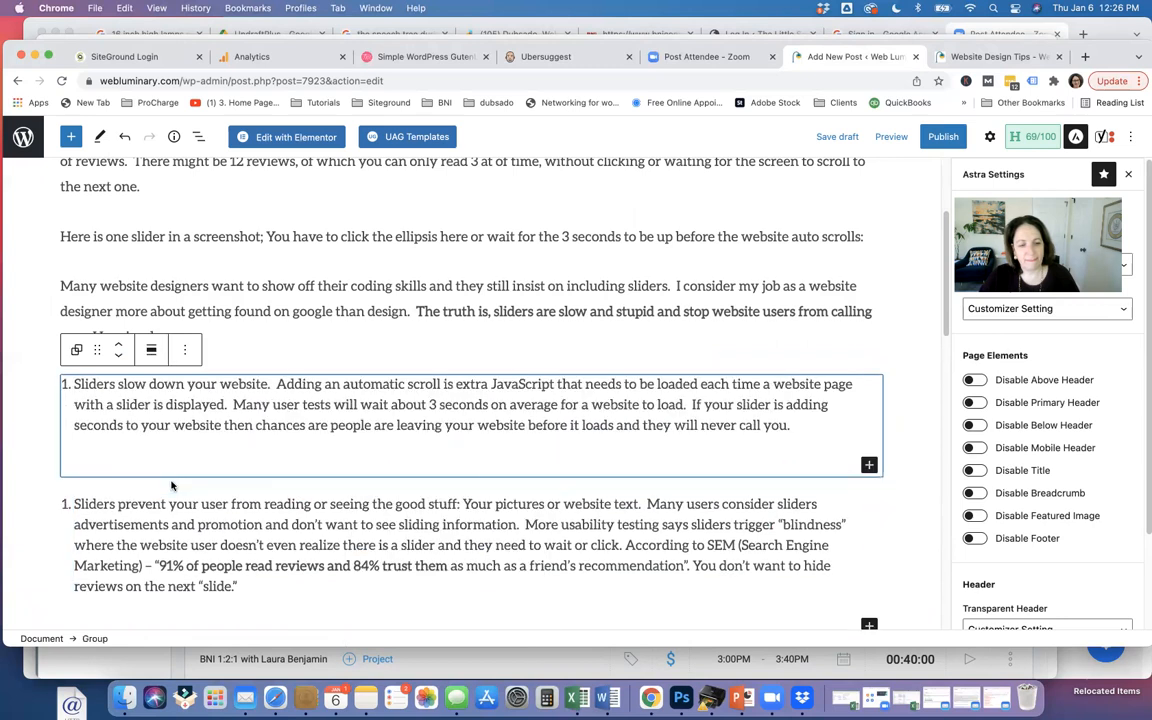
# Move the "Sliders prevent your user" text from the second list into the first list as its own numbered item 2
pyautogui.click(174, 532)
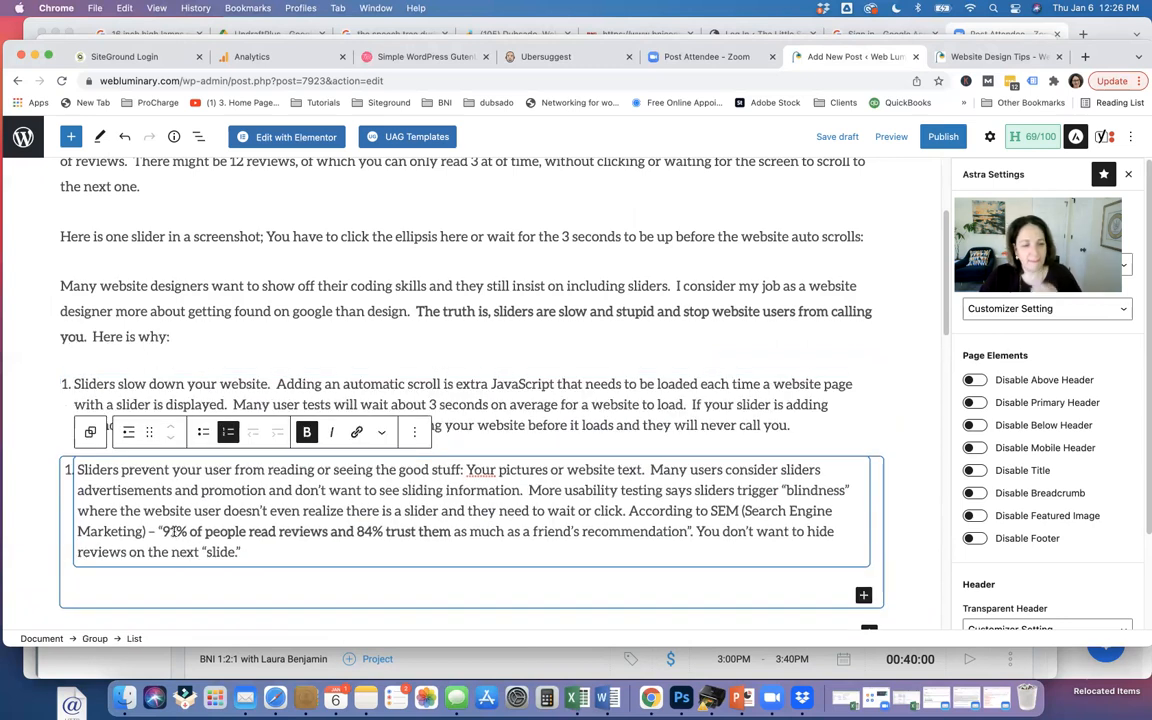
pyautogui.click(532, 512)
pyautogui.moveTo(249, 556); pyautogui.dragTo(72, 478)
pyautogui.scroll(1, 73, 478)
pyautogui.press('super+x')
pyautogui.click(798, 509)
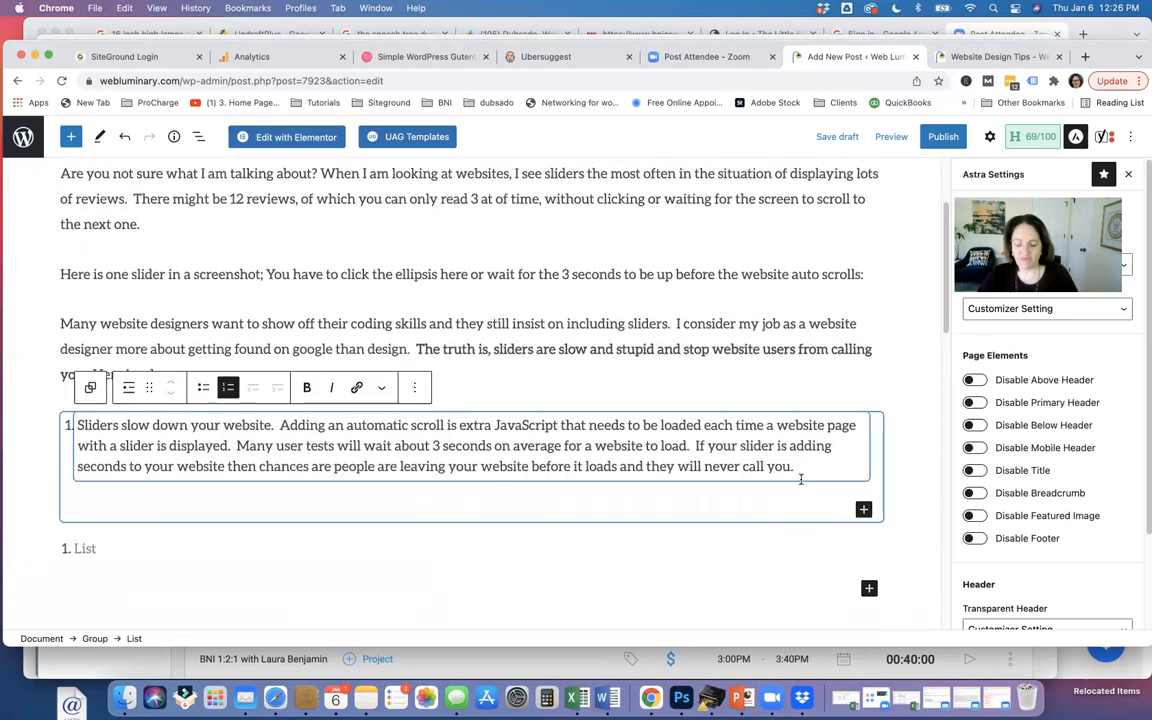
pyautogui.press('super+v')
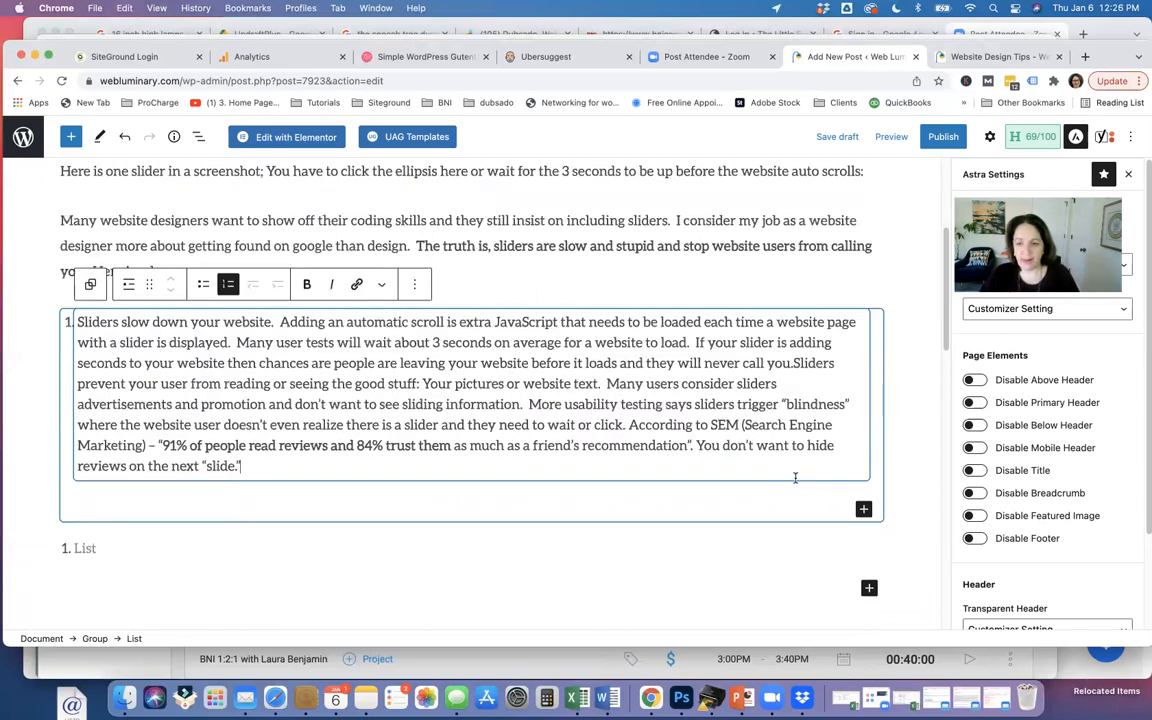
pyautogui.click(793, 363)
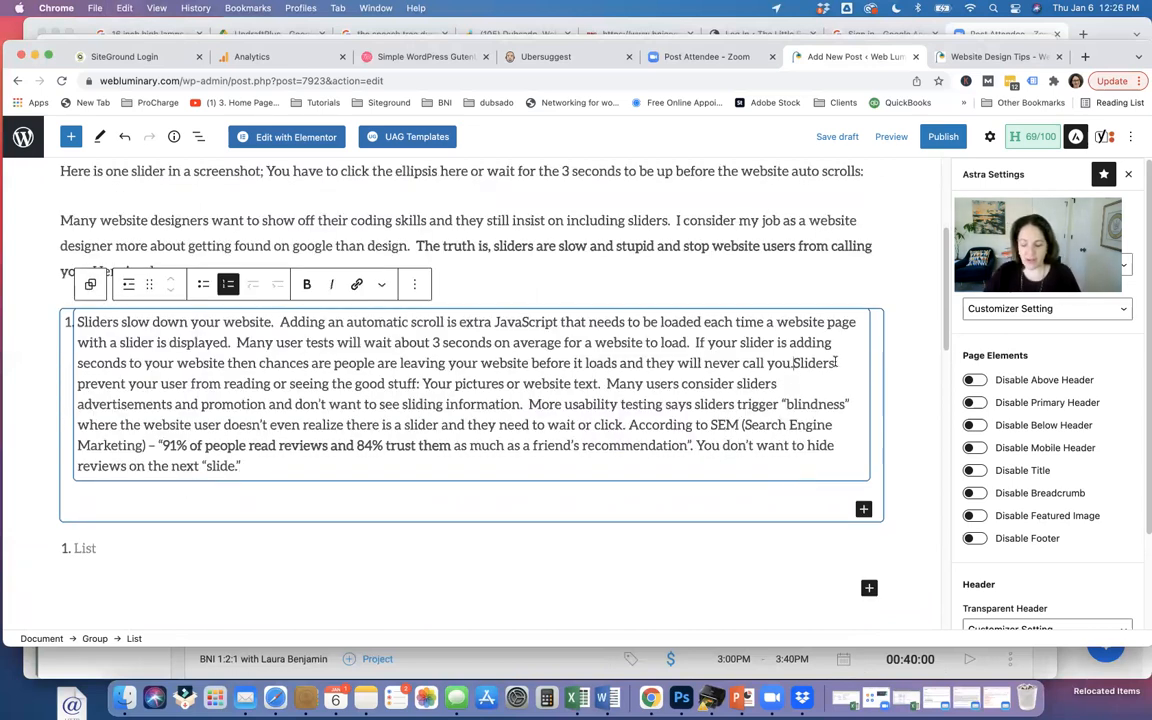
pyautogui.press('Return')
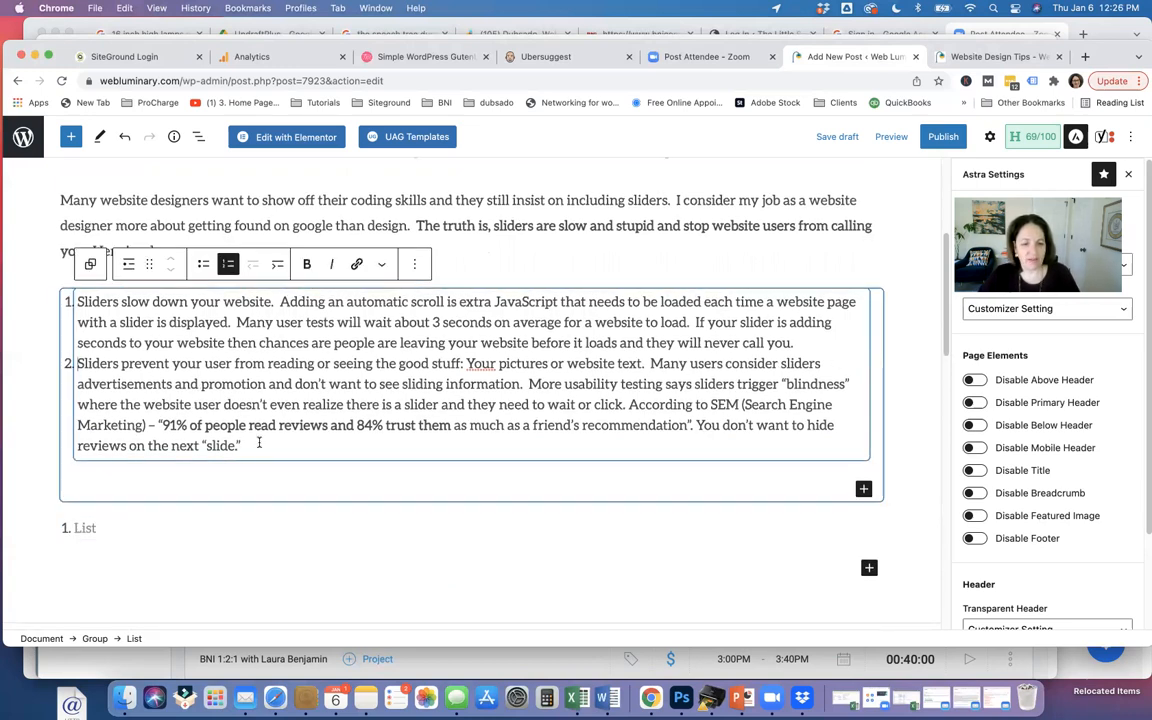
# Append the Word document's "Sliders are terrible for conversion" point to item 2 and split off a new item at "According to SEM"
pyautogui.click(602, 697)
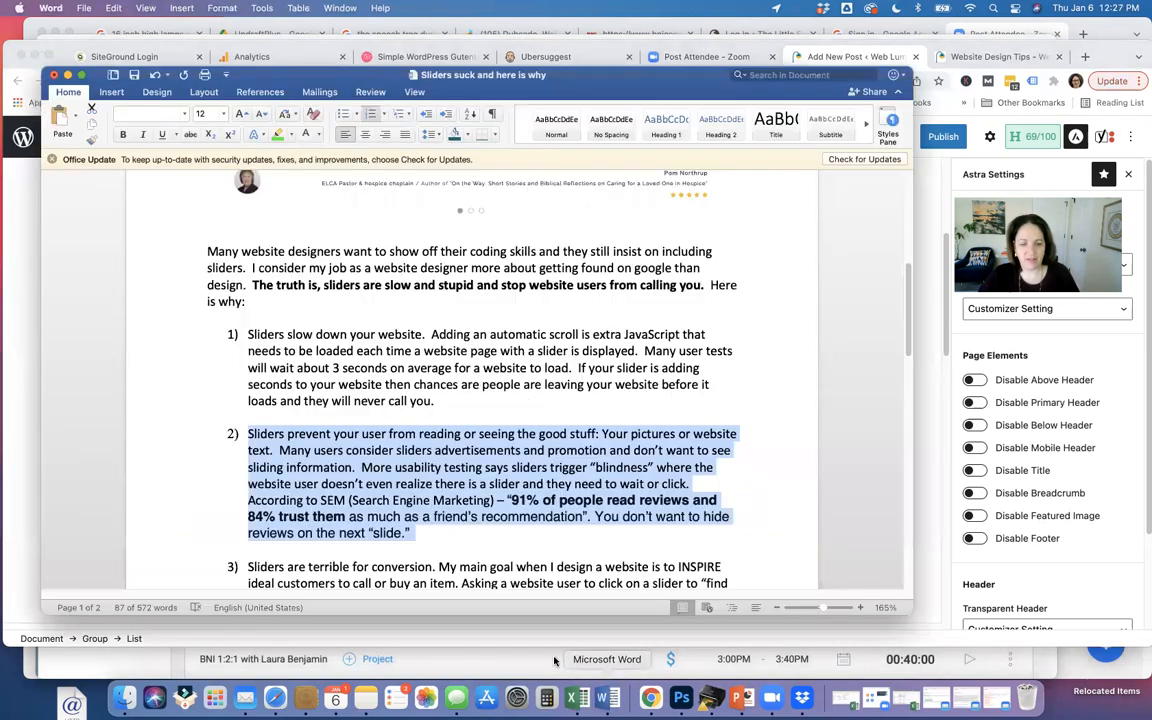
pyautogui.scroll(-3, 336, 527)
pyautogui.tripleClick(241, 457)
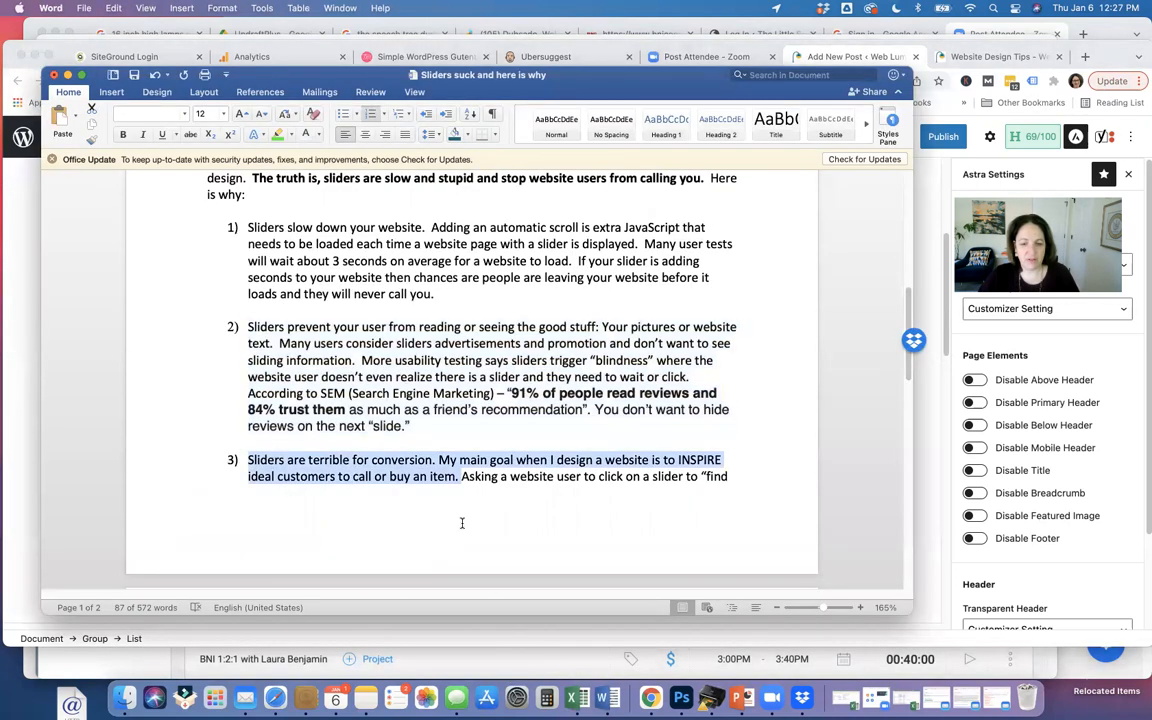
pyautogui.scroll(-8, 465, 525)
pyautogui.scroll(-2, 467, 526)
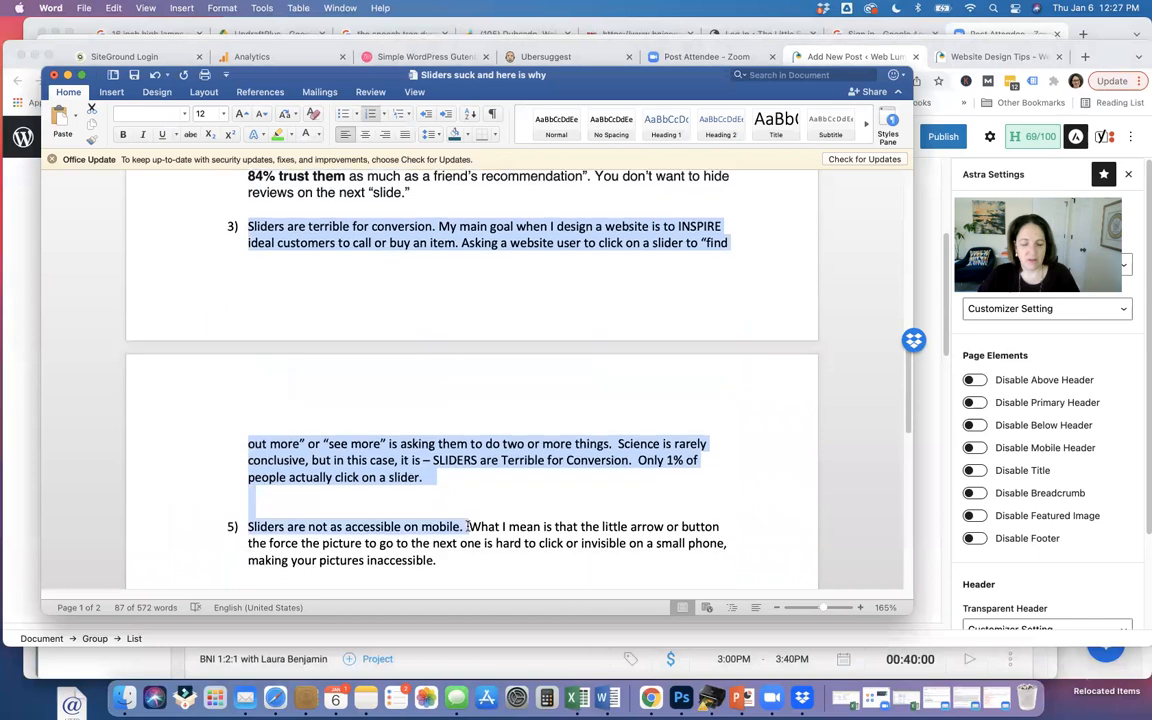
pyautogui.press('super+c')
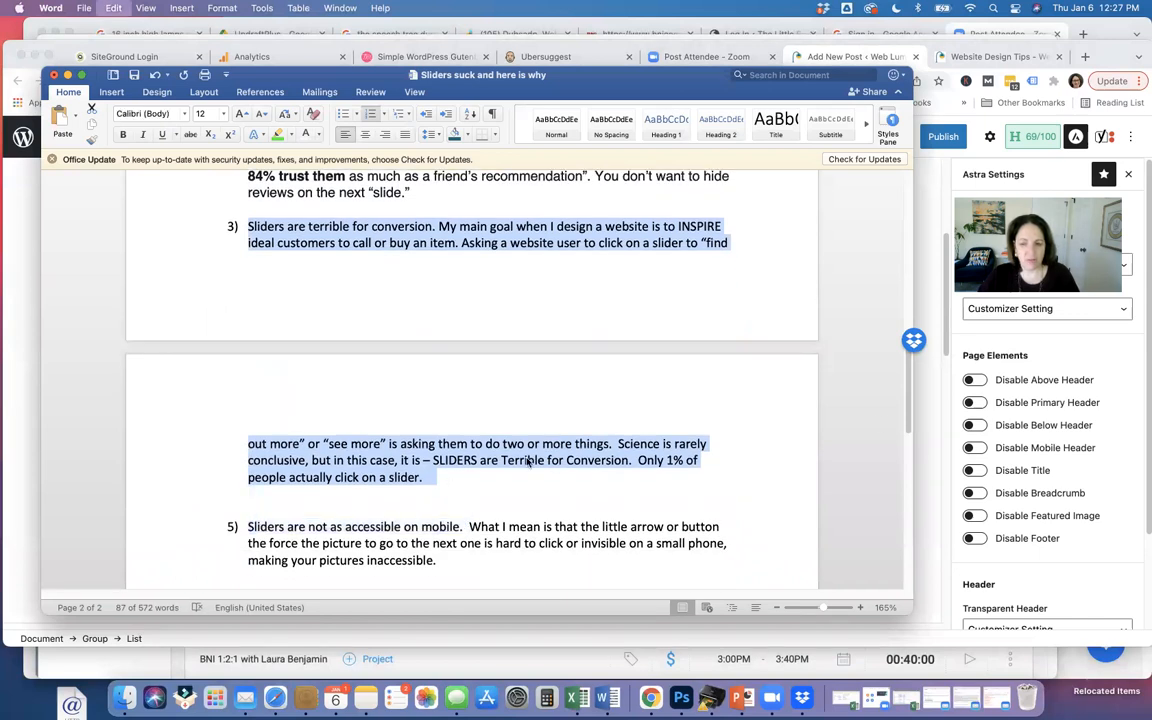
pyautogui.click(931, 504)
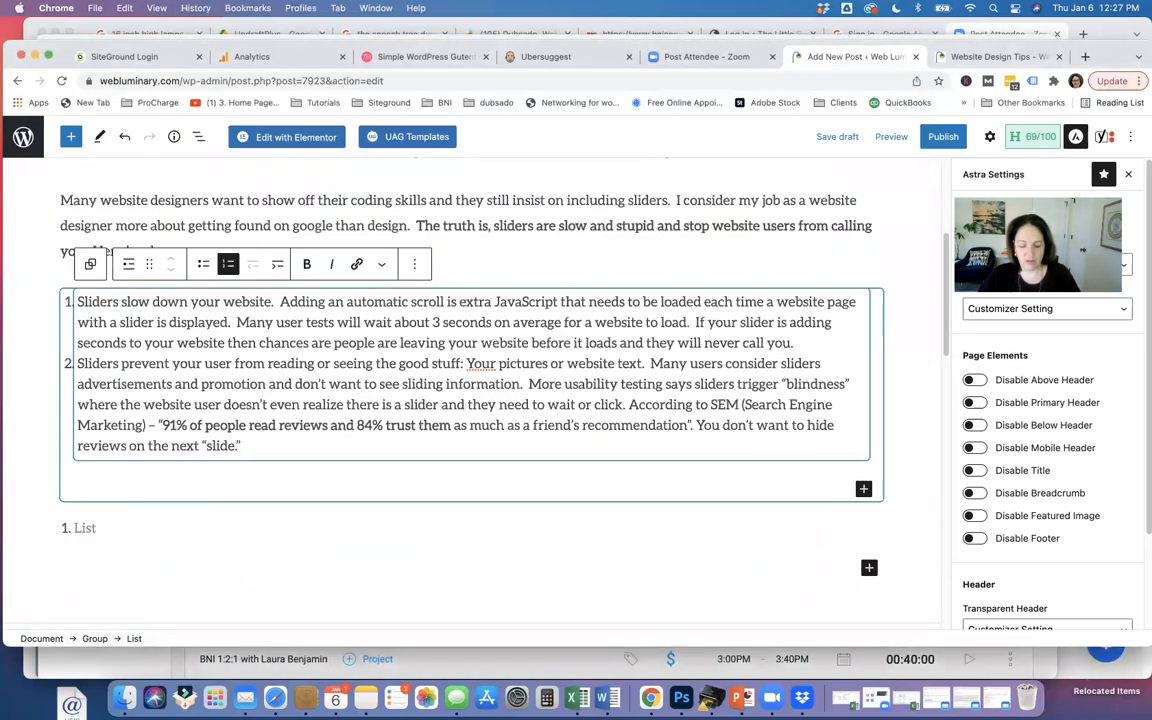
pyautogui.press('super+v')
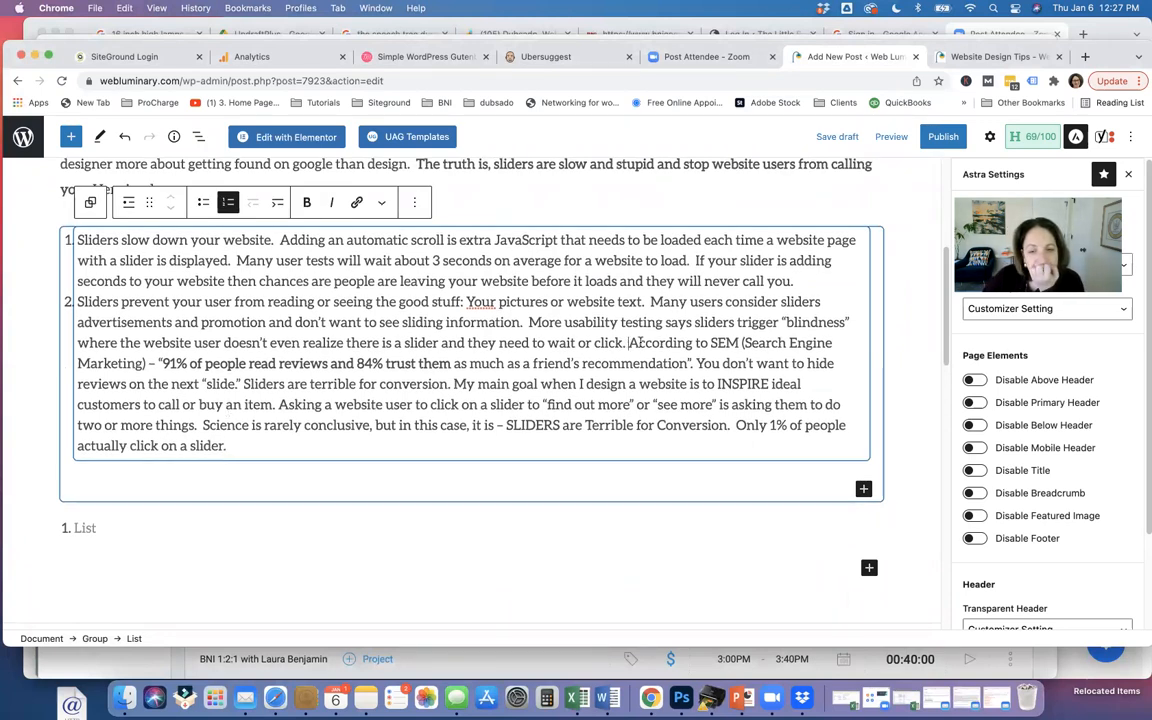
pyautogui.press('Return')
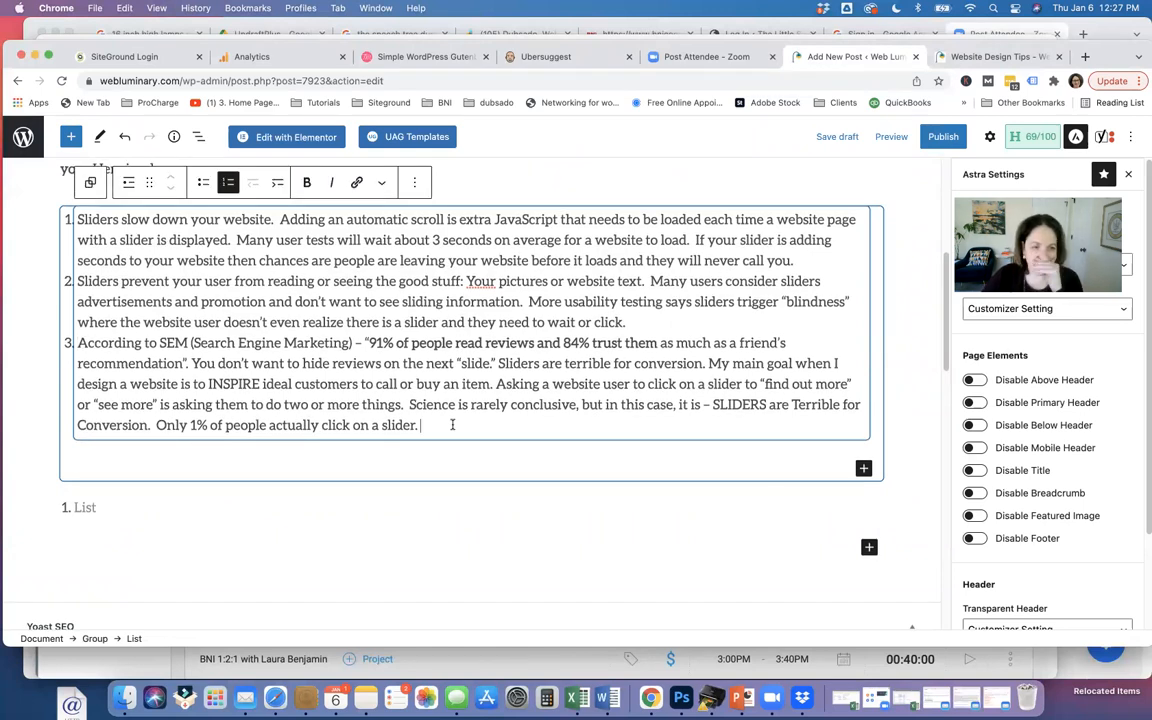
# In the Word document, copy the closing paragraphs from "OK I will admit" through "ditch the slider!" and return to the WordPress editor
pyautogui.click(607, 699)
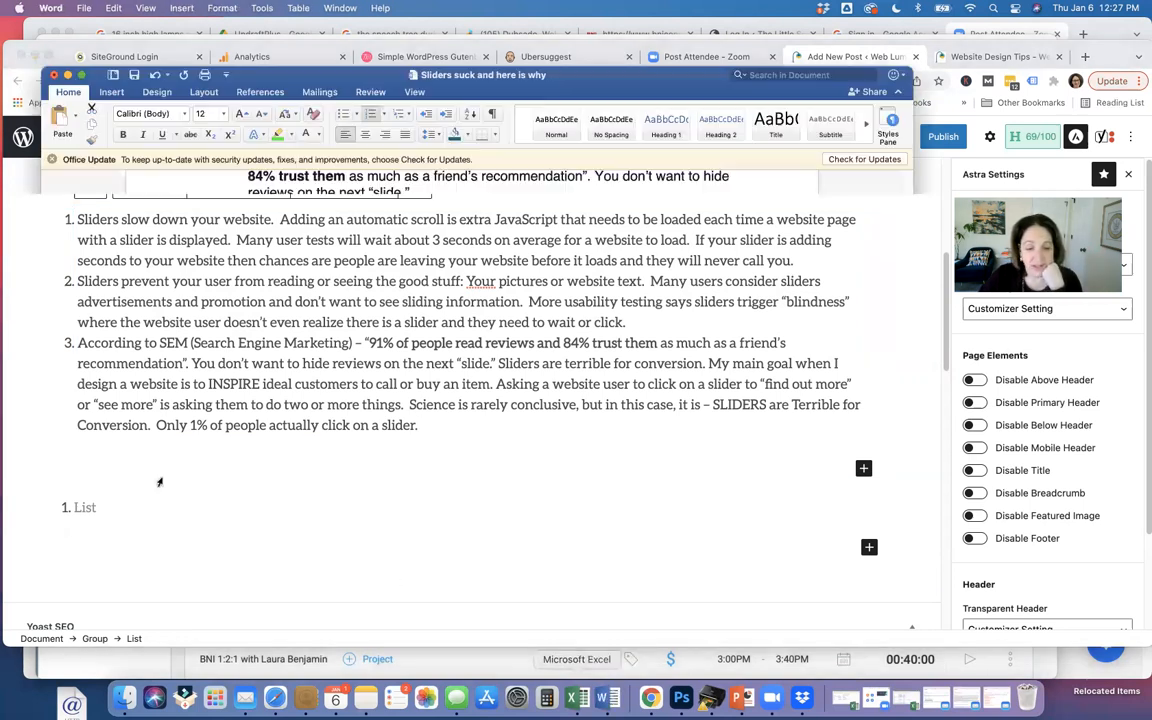
pyautogui.scroll(-6, 439, 502)
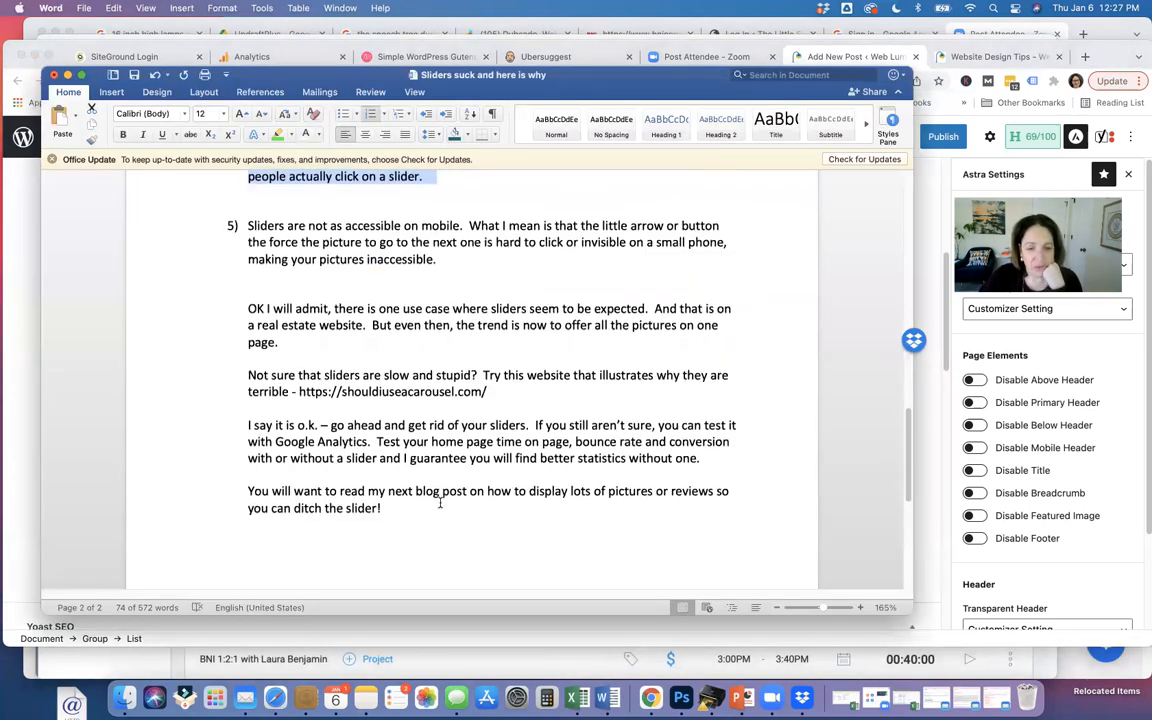
pyautogui.scroll(-2, 439, 502)
pyautogui.scroll(3, 439, 502)
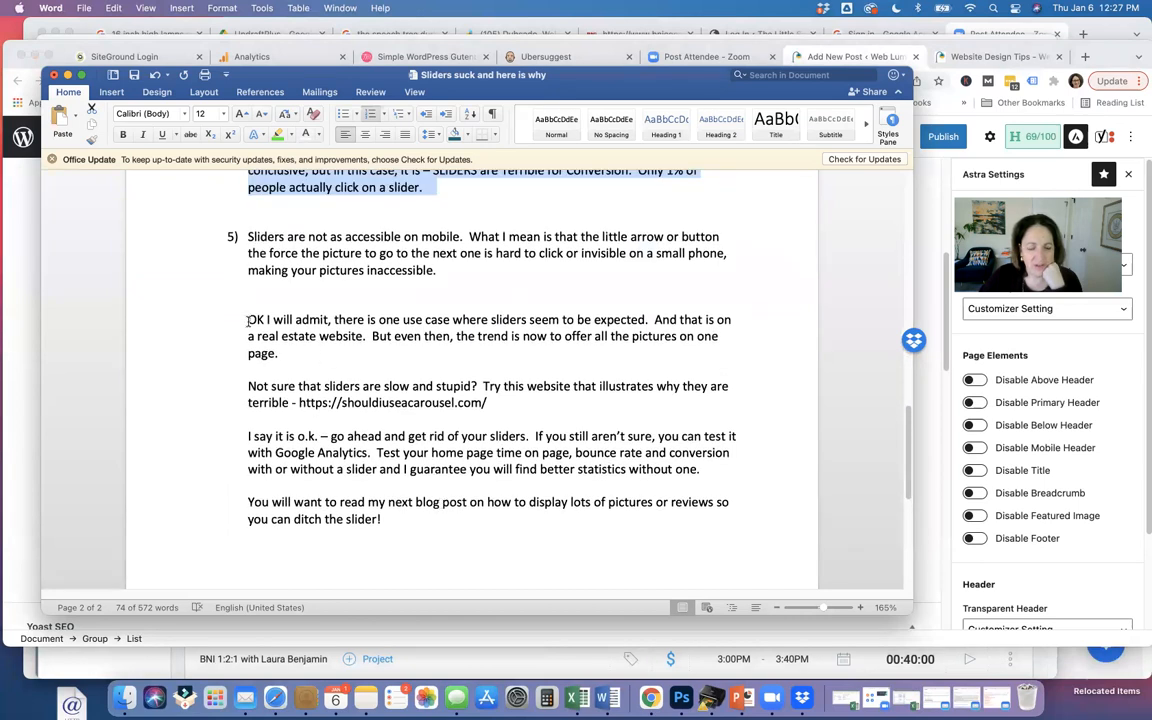
pyautogui.moveTo(246, 319); pyautogui.dragTo(408, 515)
pyautogui.press('super+c')
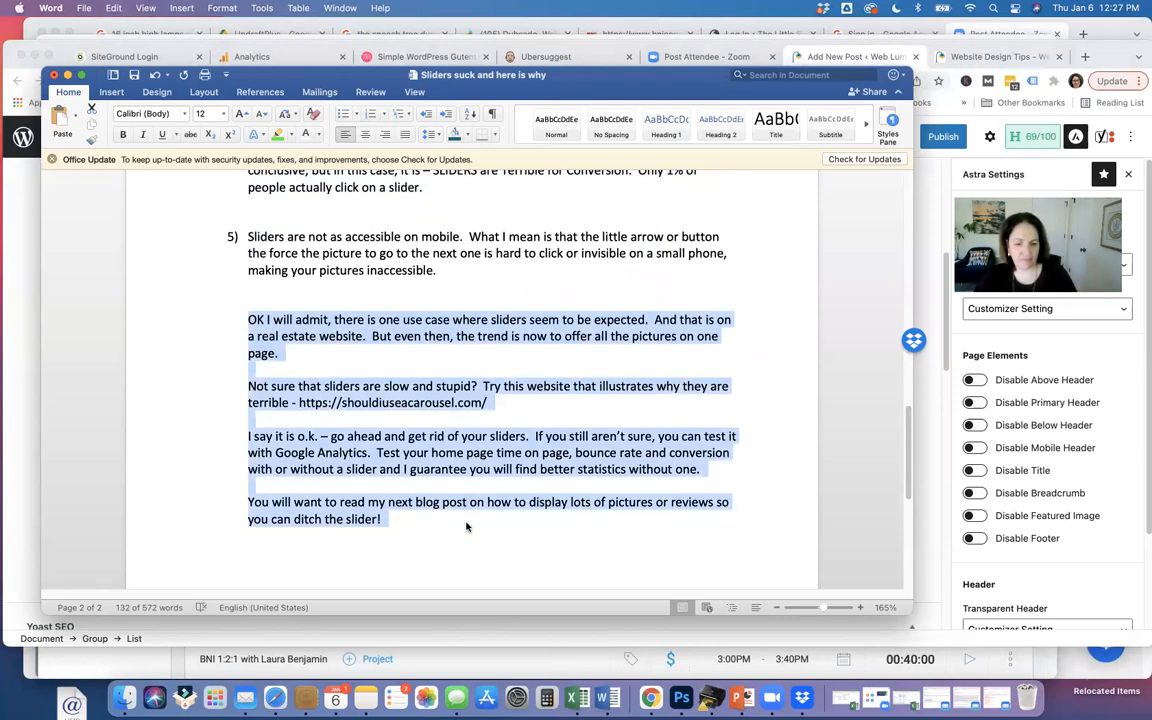
pyautogui.click(629, 626)
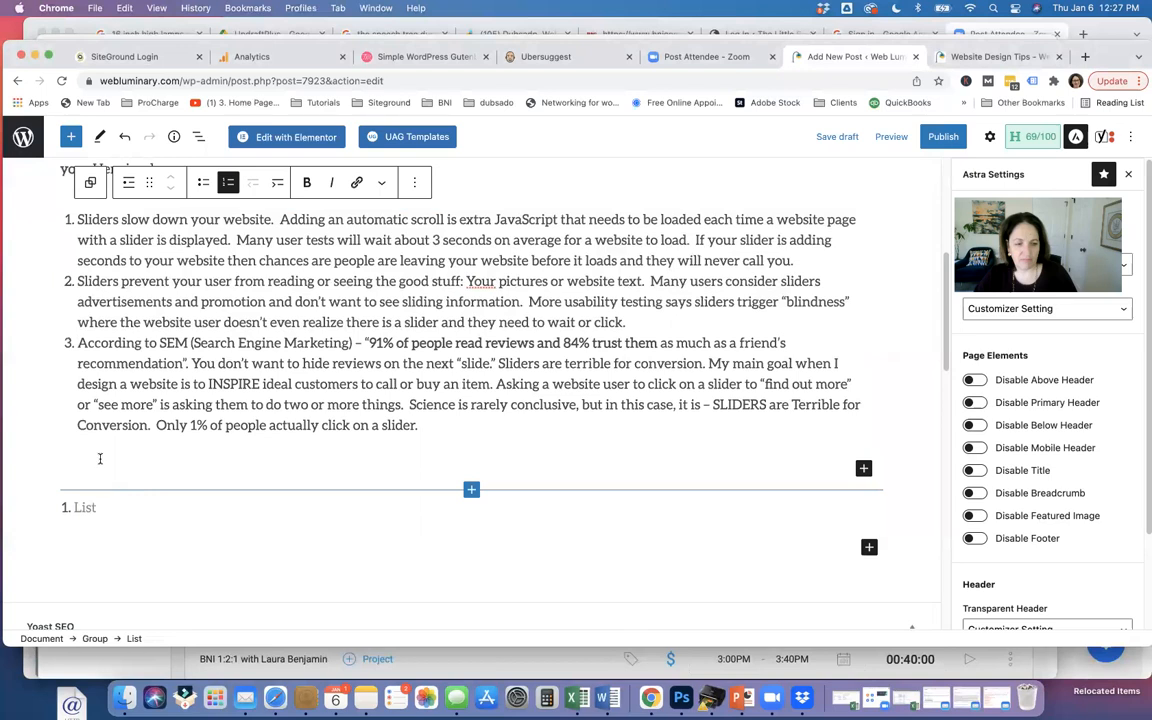
# Remove the leftover group containing the empty numbered list below the three-item list
pyautogui.click(134, 509)
pyautogui.press('Return')
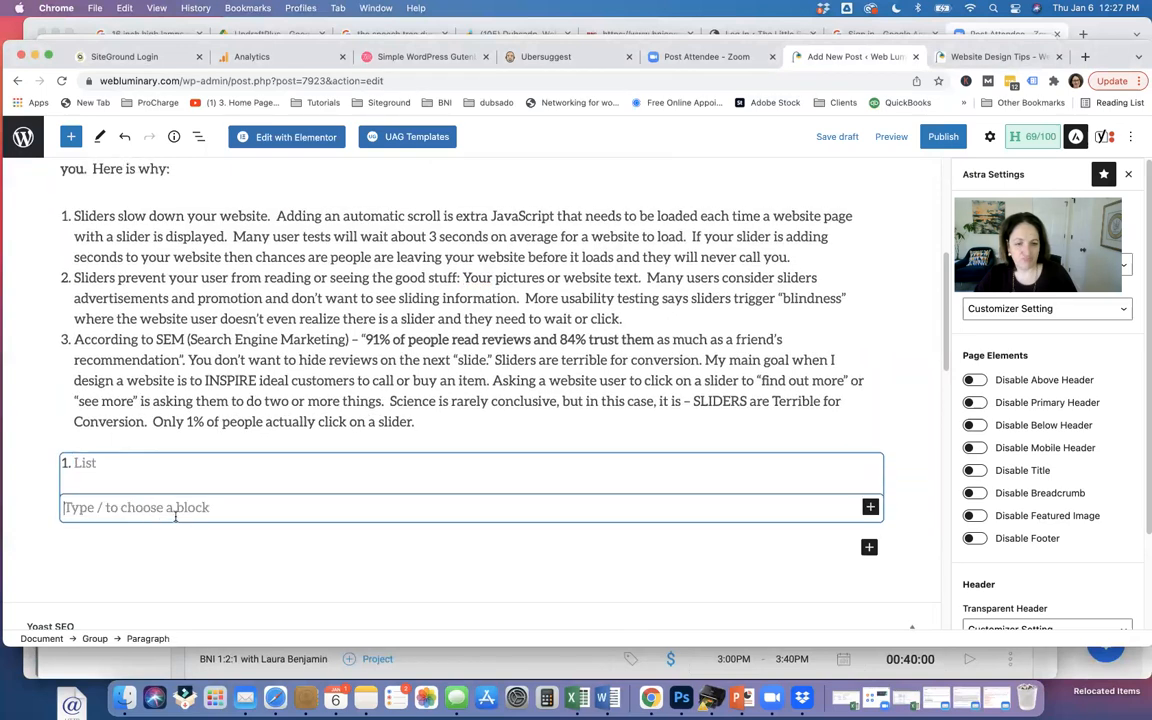
pyautogui.rightClick(649, 491)
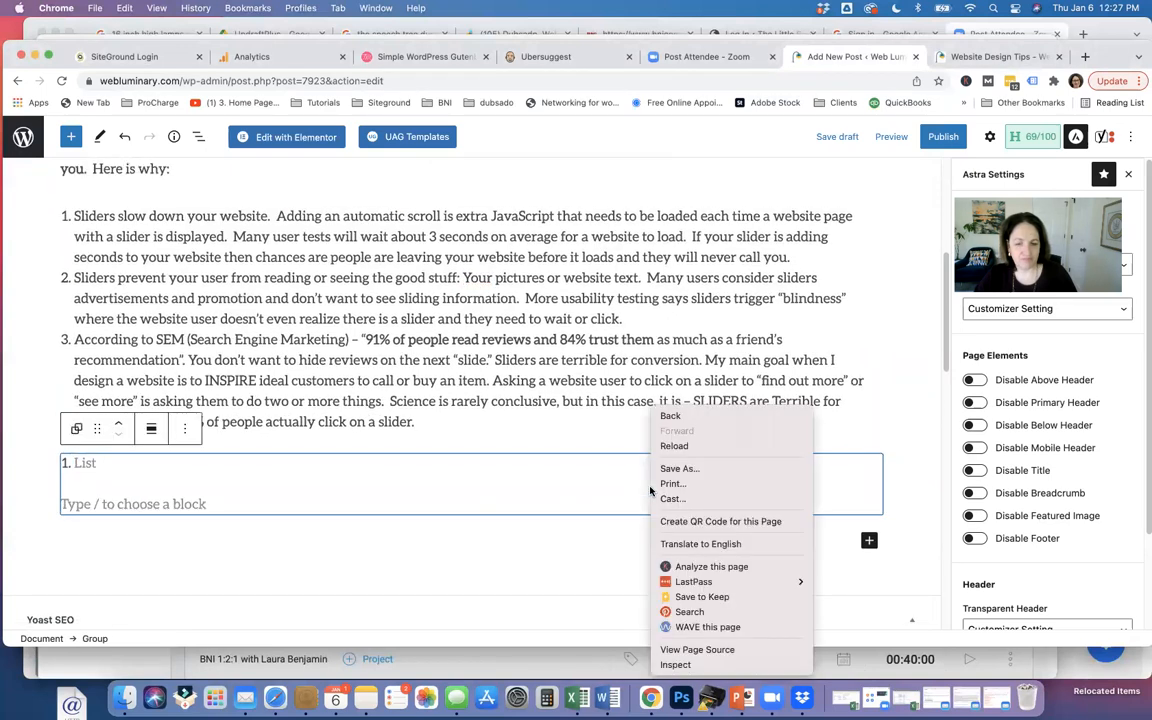
pyautogui.click(184, 432)
pyautogui.click(184, 432)
pyautogui.click(184, 432)
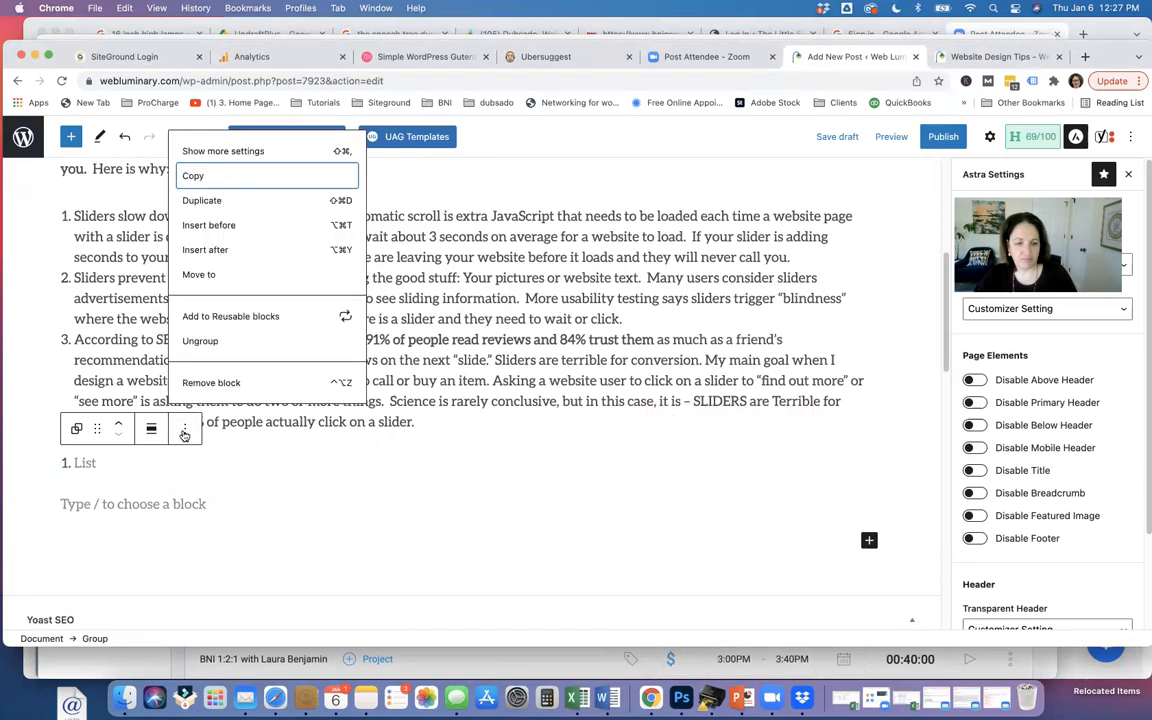
pyautogui.click(206, 381)
# Paste the copied closing paragraphs into the empty paragraph block below the numbered list
pyautogui.click(76, 456)
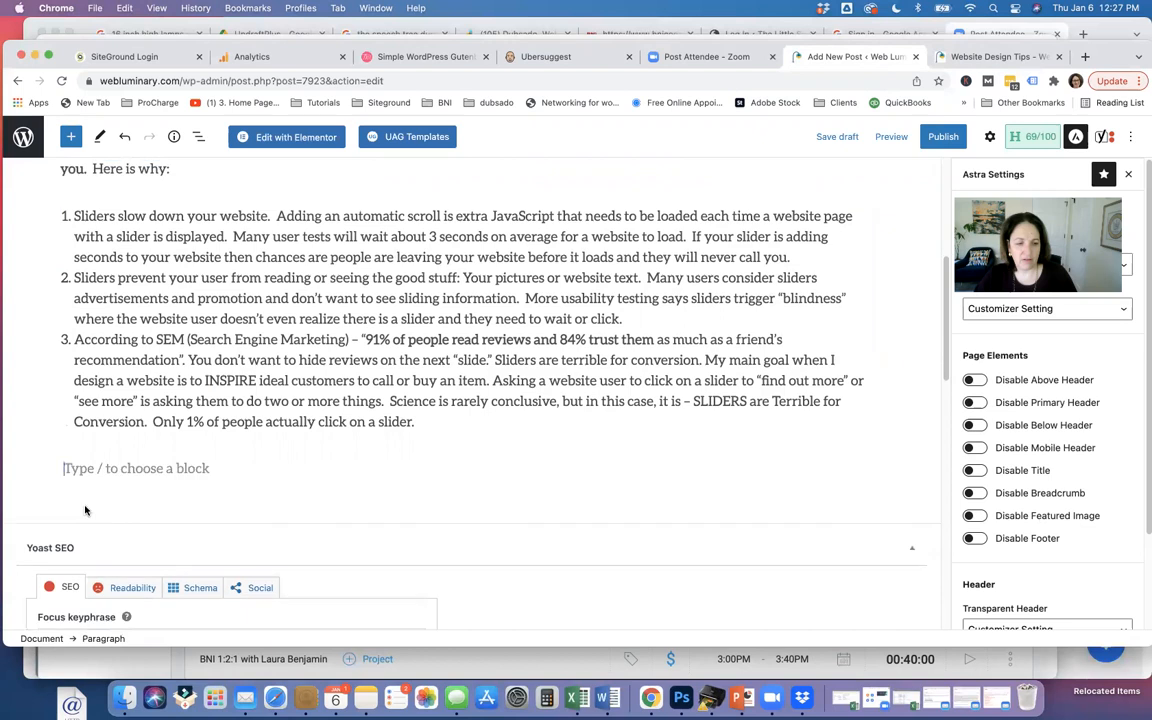
pyautogui.click(244, 478)
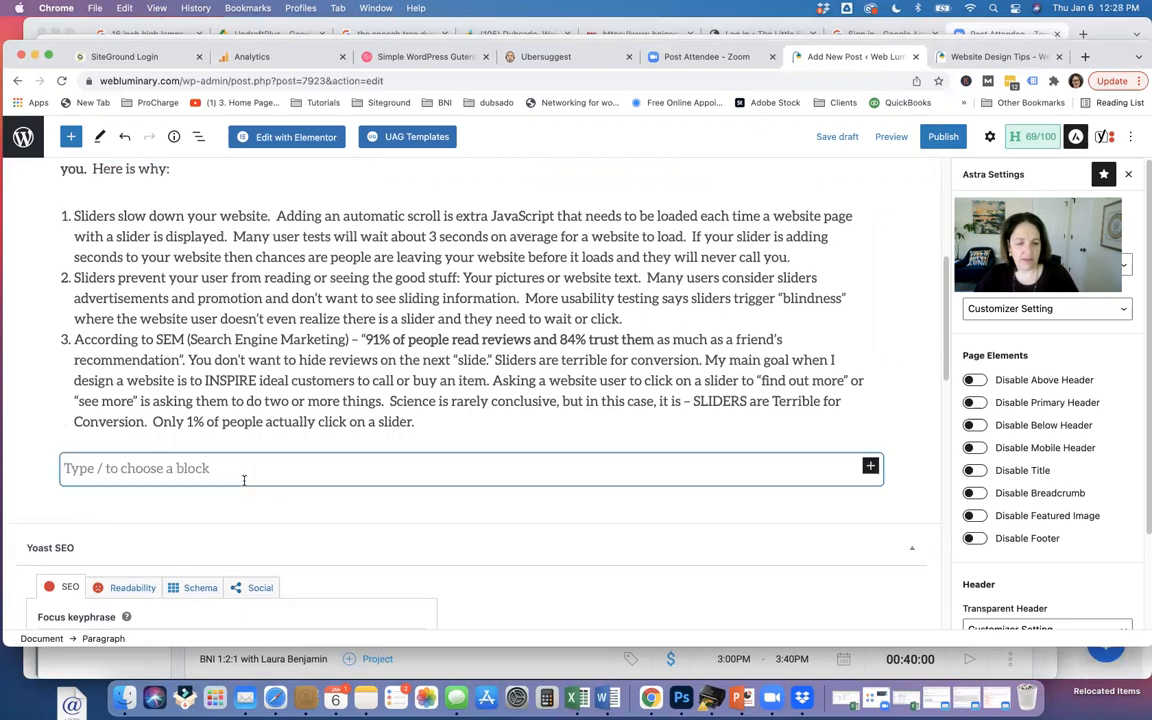
pyautogui.press('super+v')
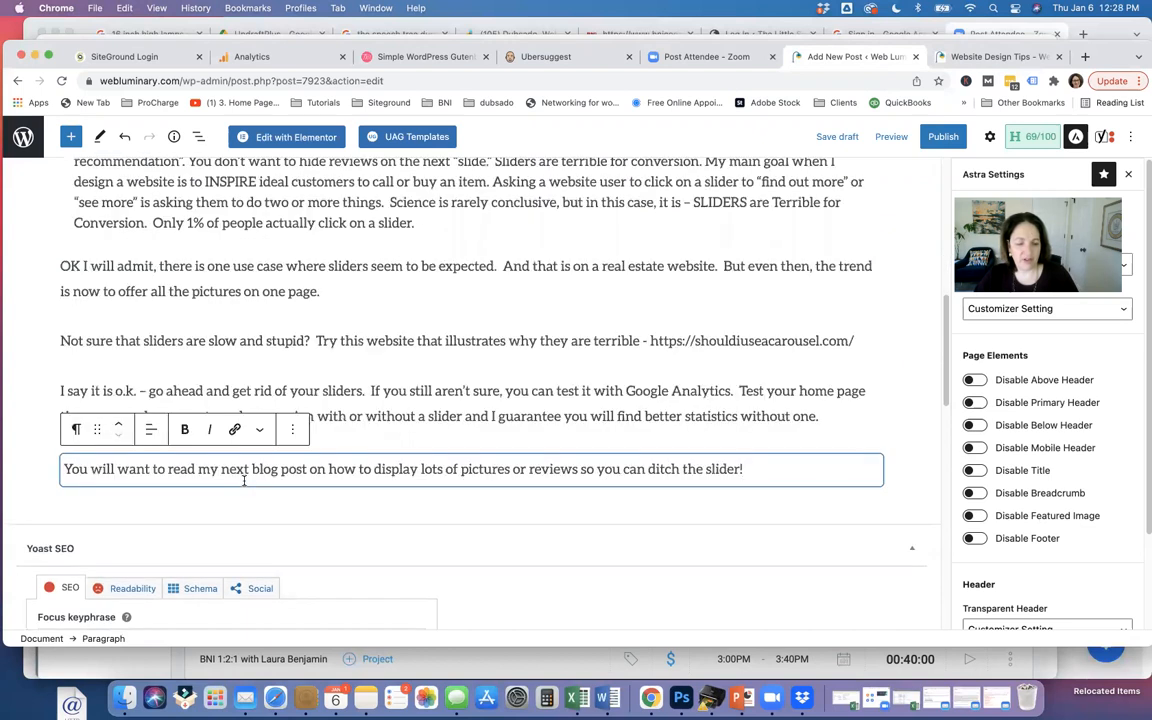
# Add a period after "why they are terrible" in the "Not sure that sliders are slow and stupid?" paragraph
pyautogui.click(640, 347)
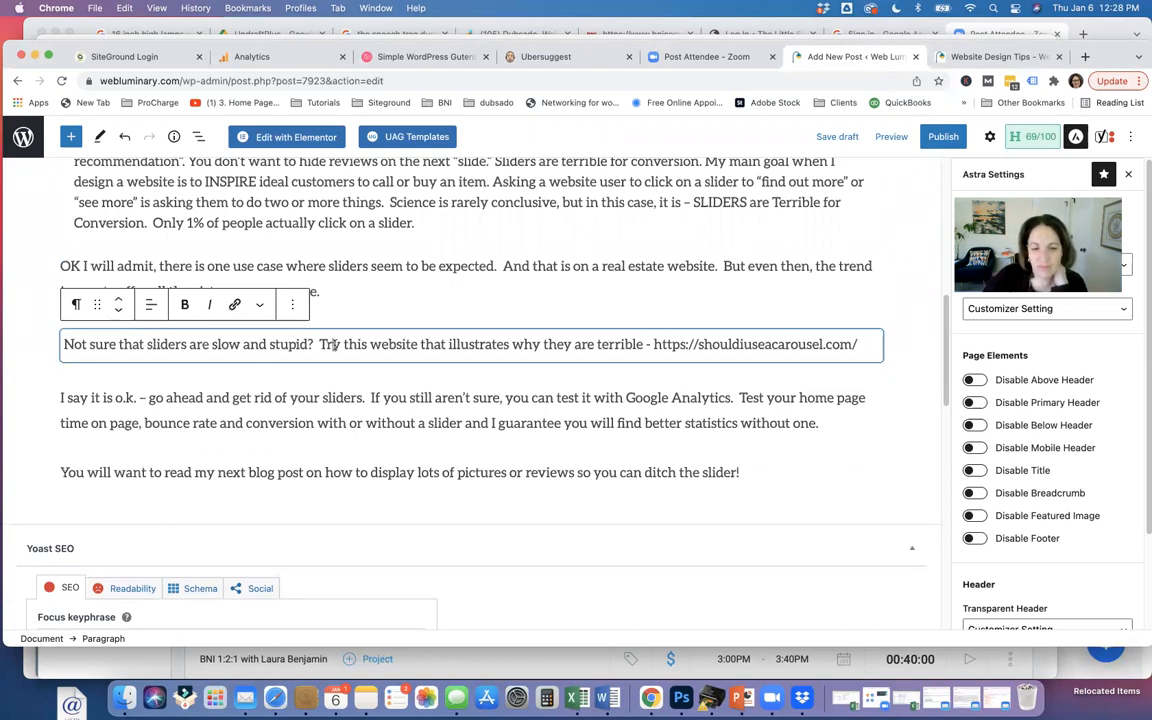
pyautogui.moveTo(652, 344); pyautogui.dragTo(858, 352)
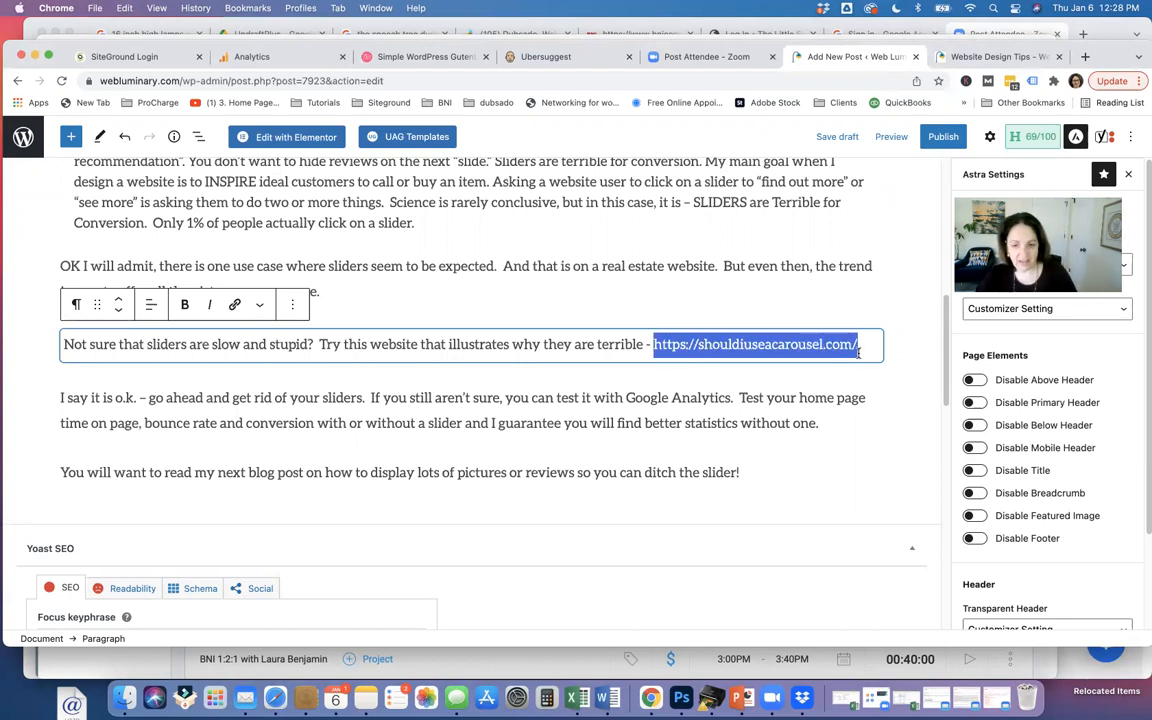
pyautogui.click(648, 344)
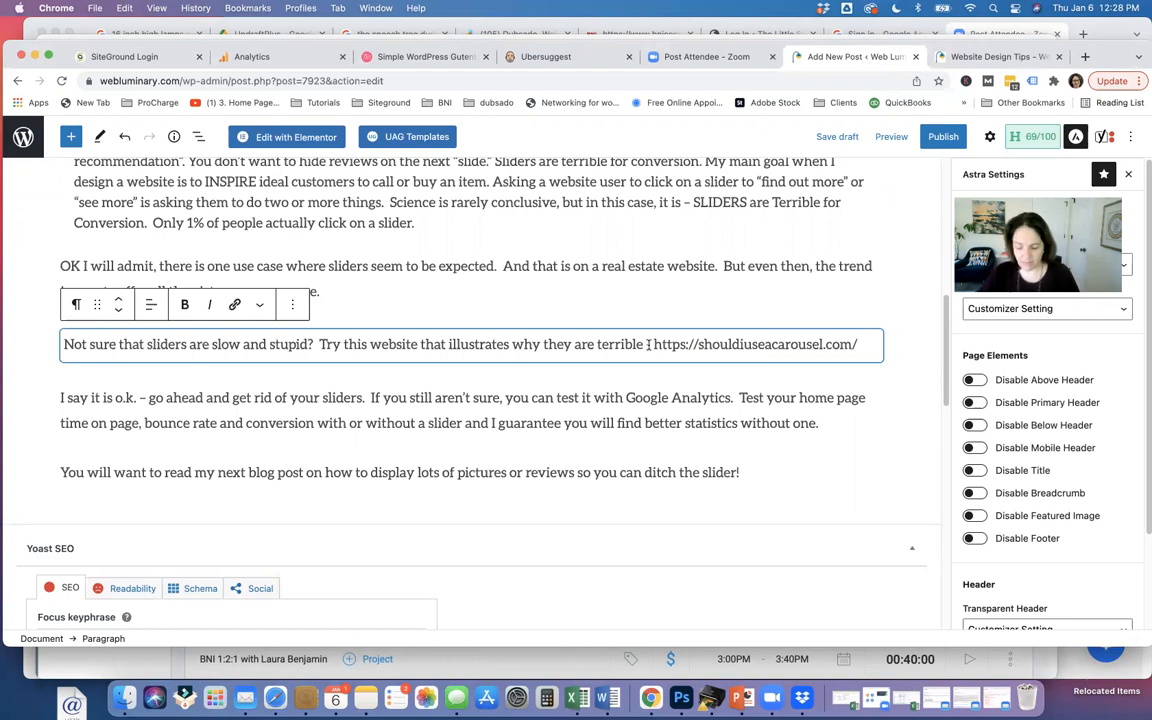
pyautogui.write('. -')
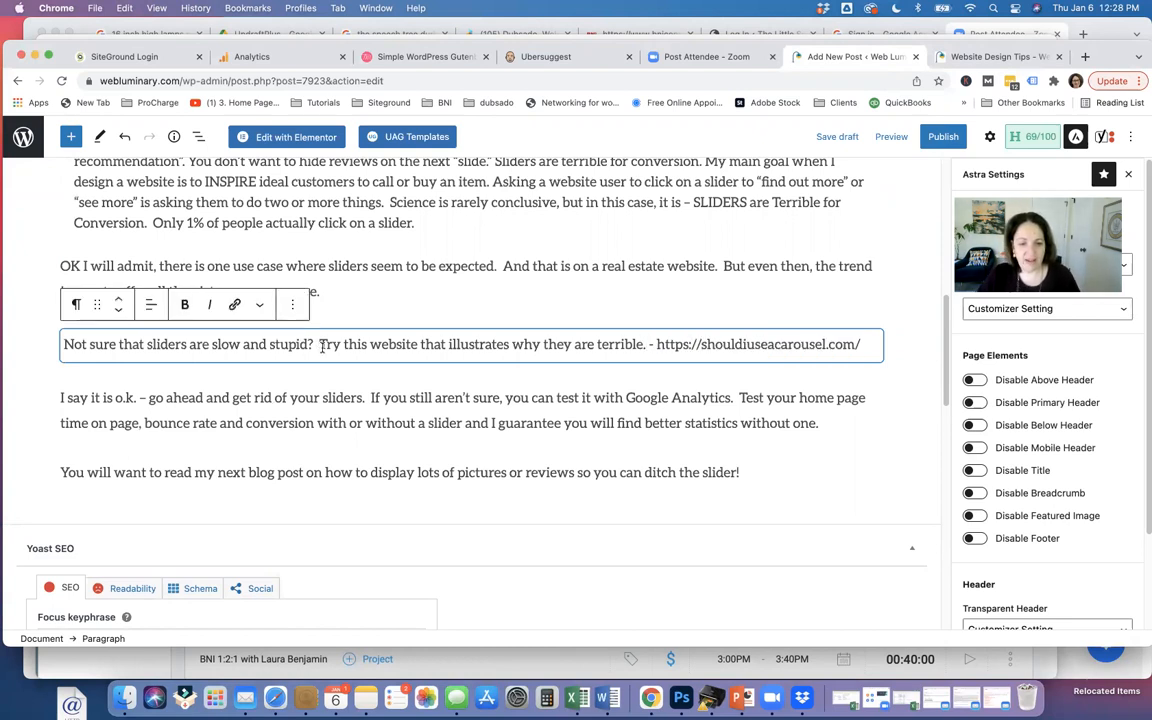
pyautogui.moveTo(319, 344); pyautogui.dragTo(417, 344)
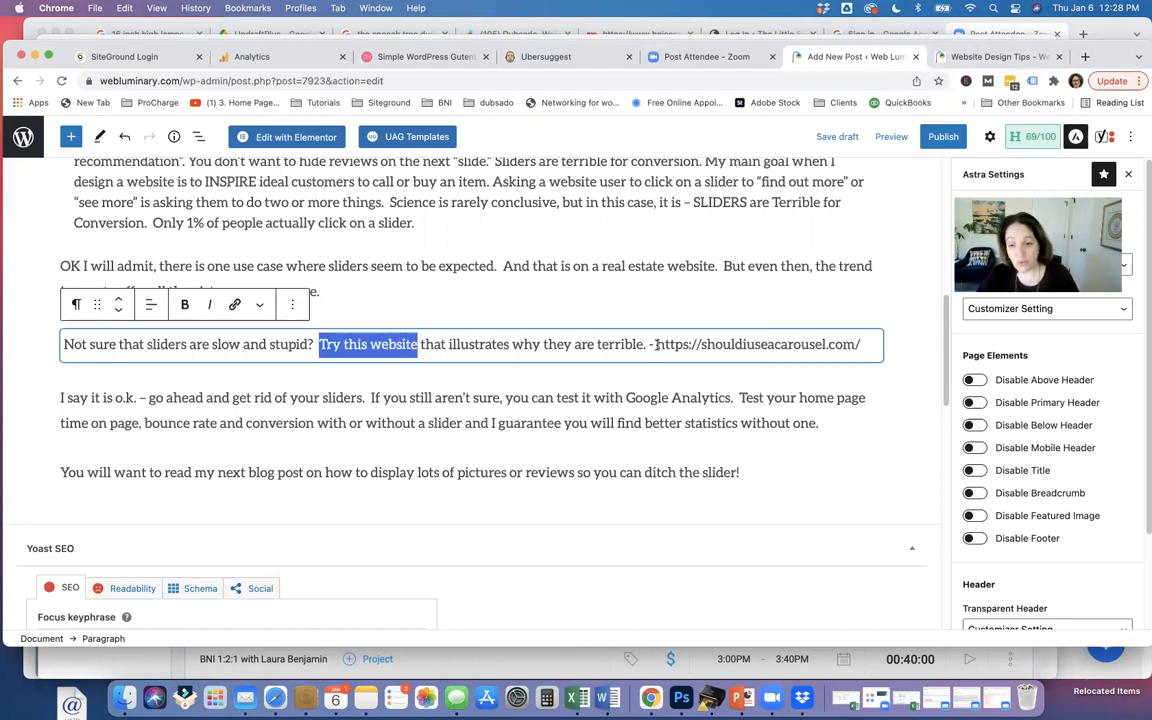
pyautogui.moveTo(655, 344); pyautogui.dragTo(880, 347)
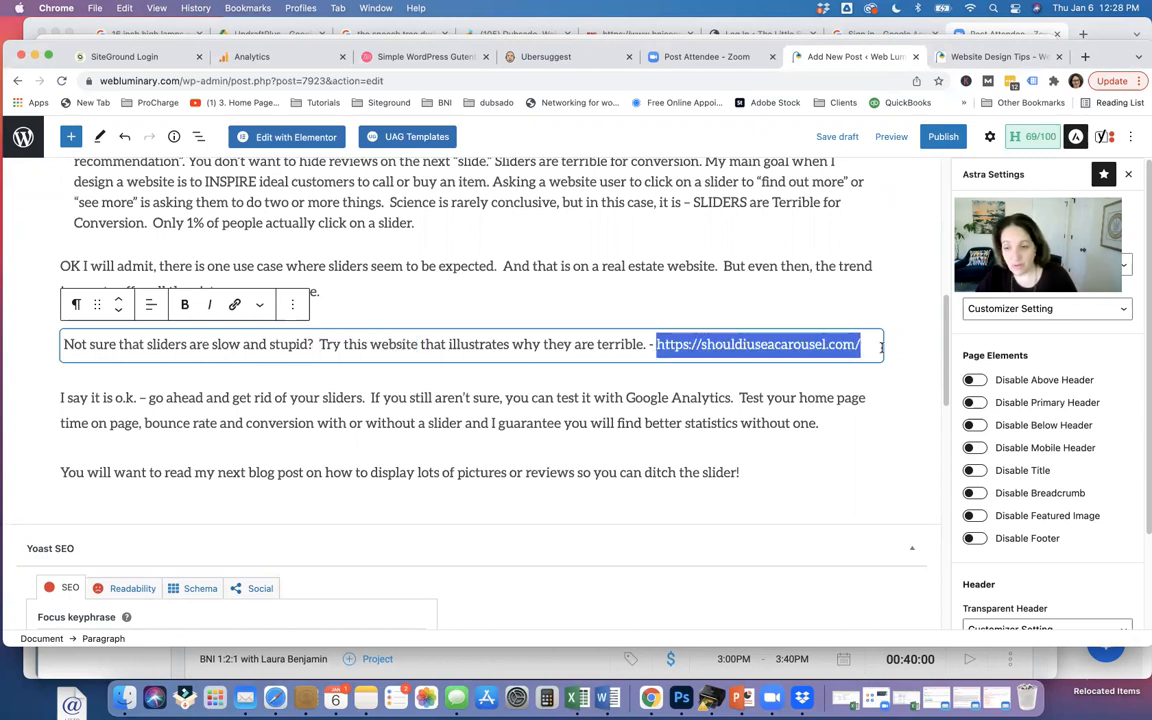
pyautogui.click(321, 343)
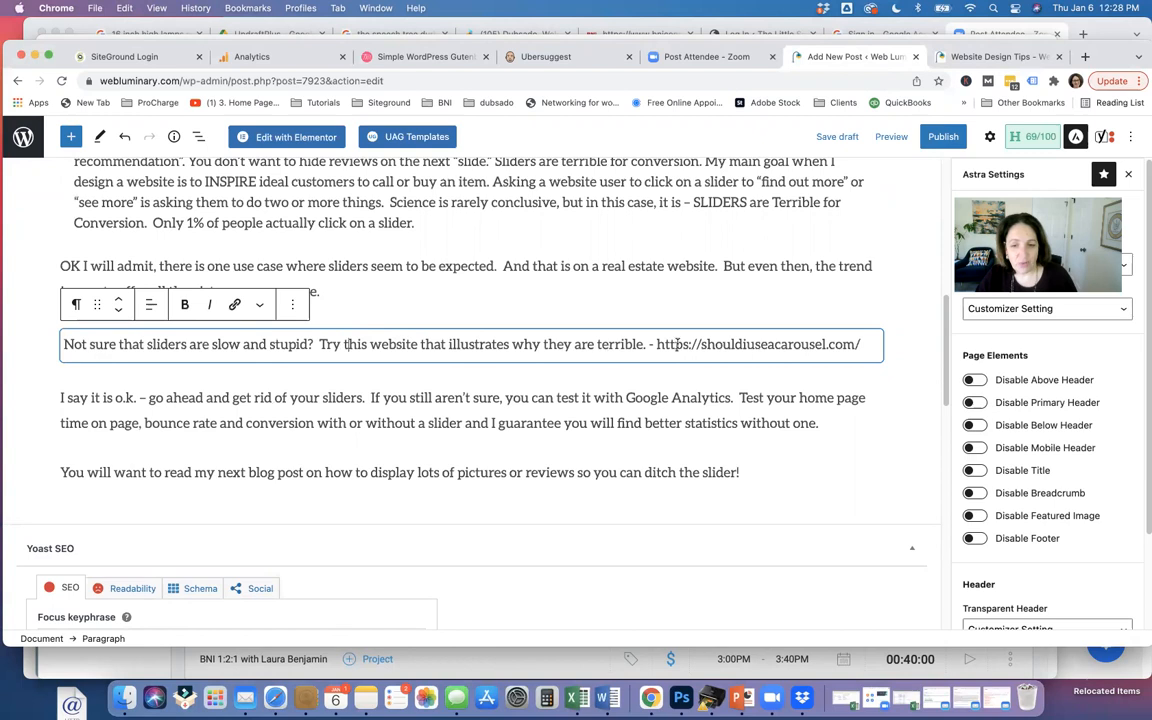
pyautogui.moveTo(656, 345); pyautogui.dragTo(862, 349)
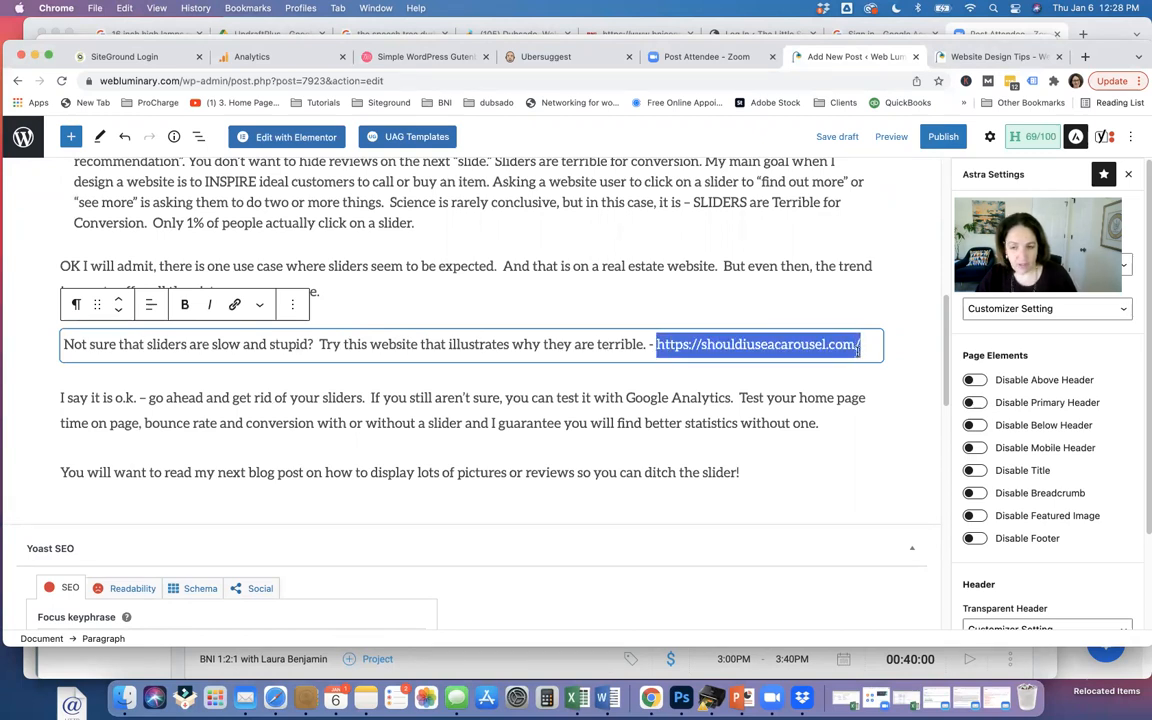
pyautogui.press('super+x')
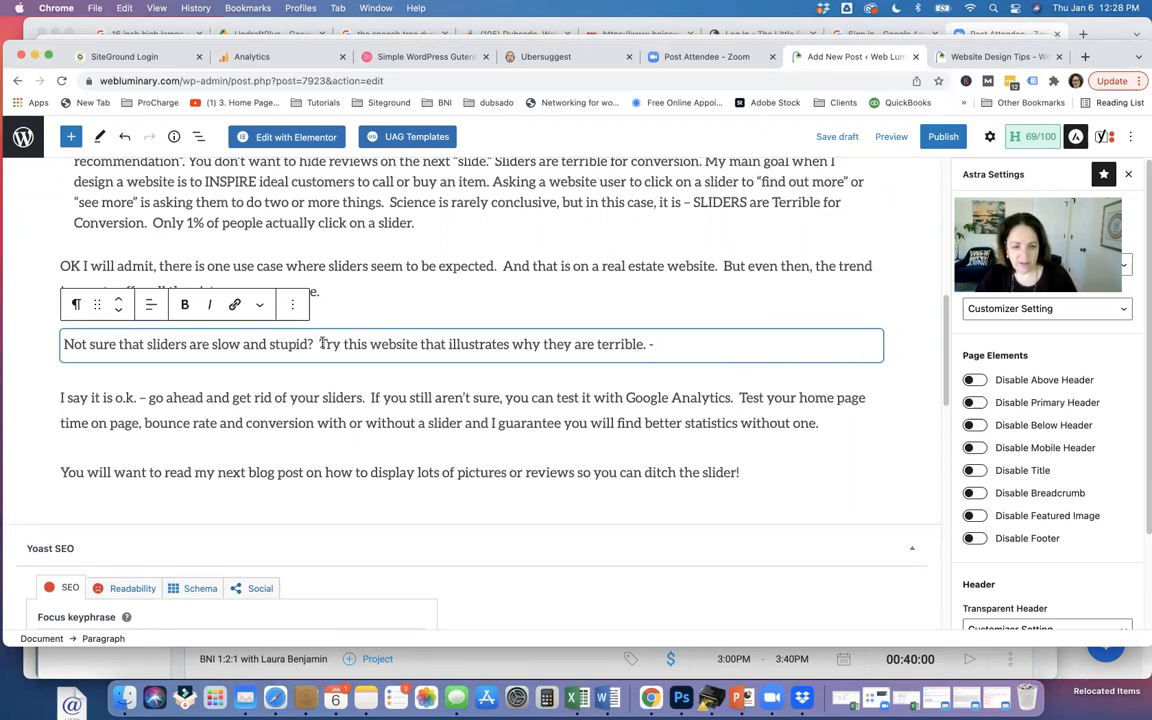
pyautogui.moveTo(319, 343); pyautogui.dragTo(418, 346)
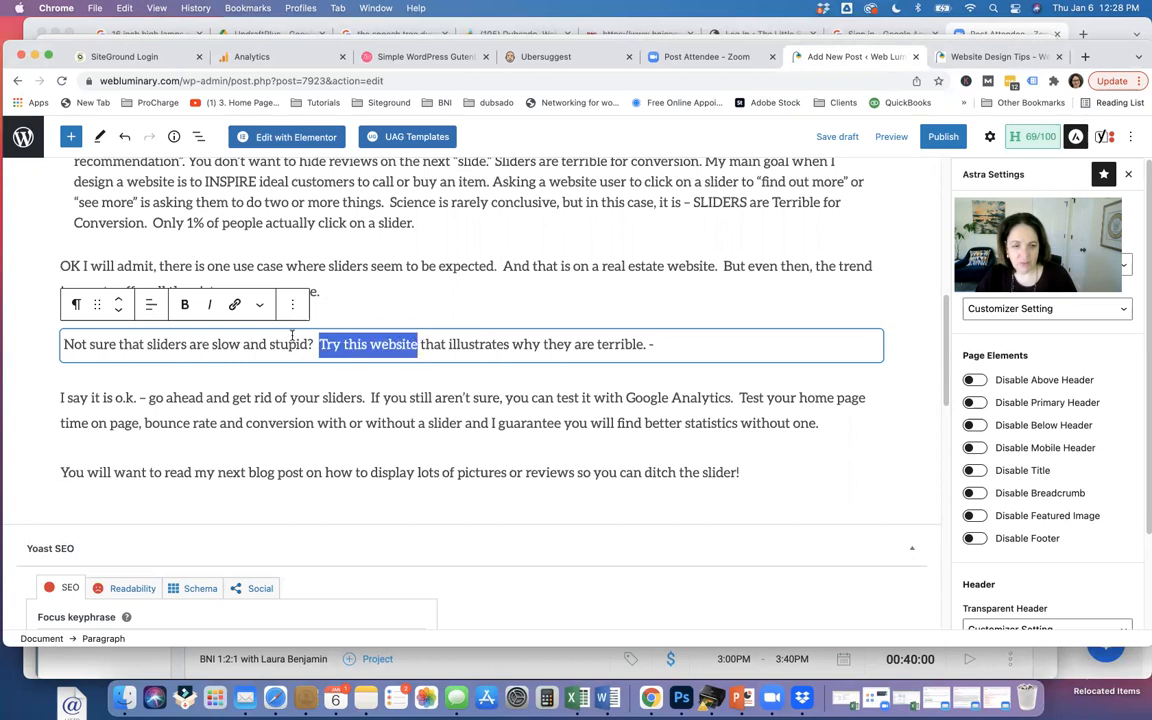
pyautogui.click(234, 306)
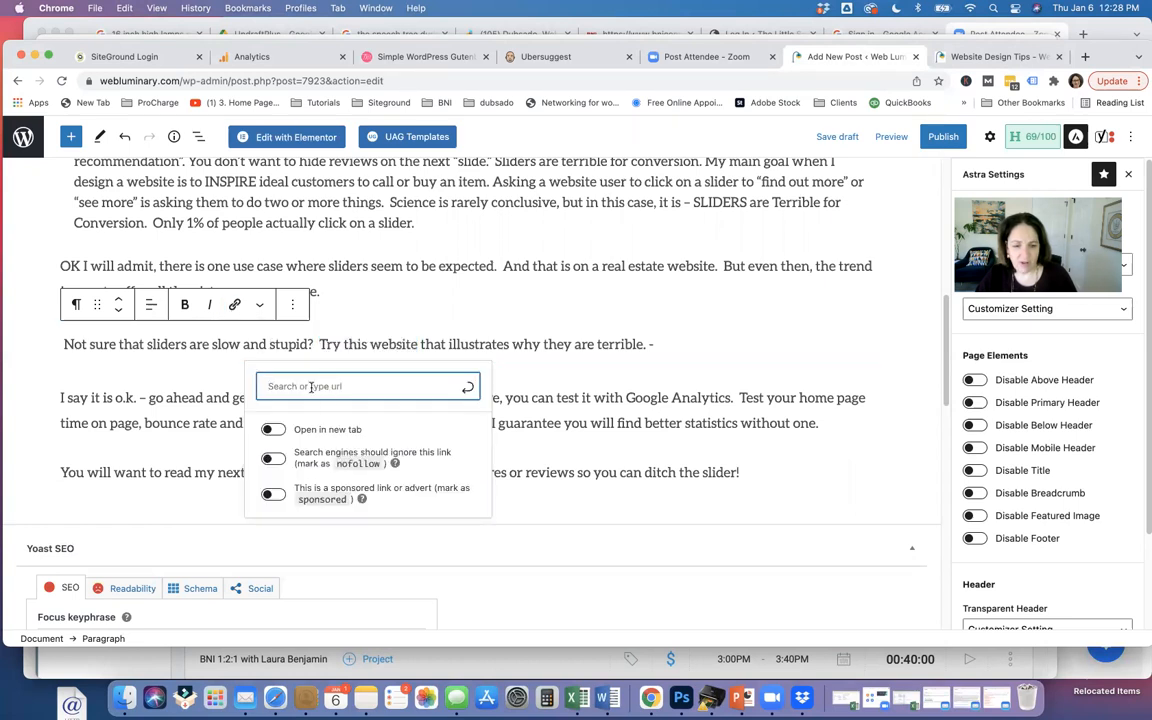
pyautogui.press('super+v')
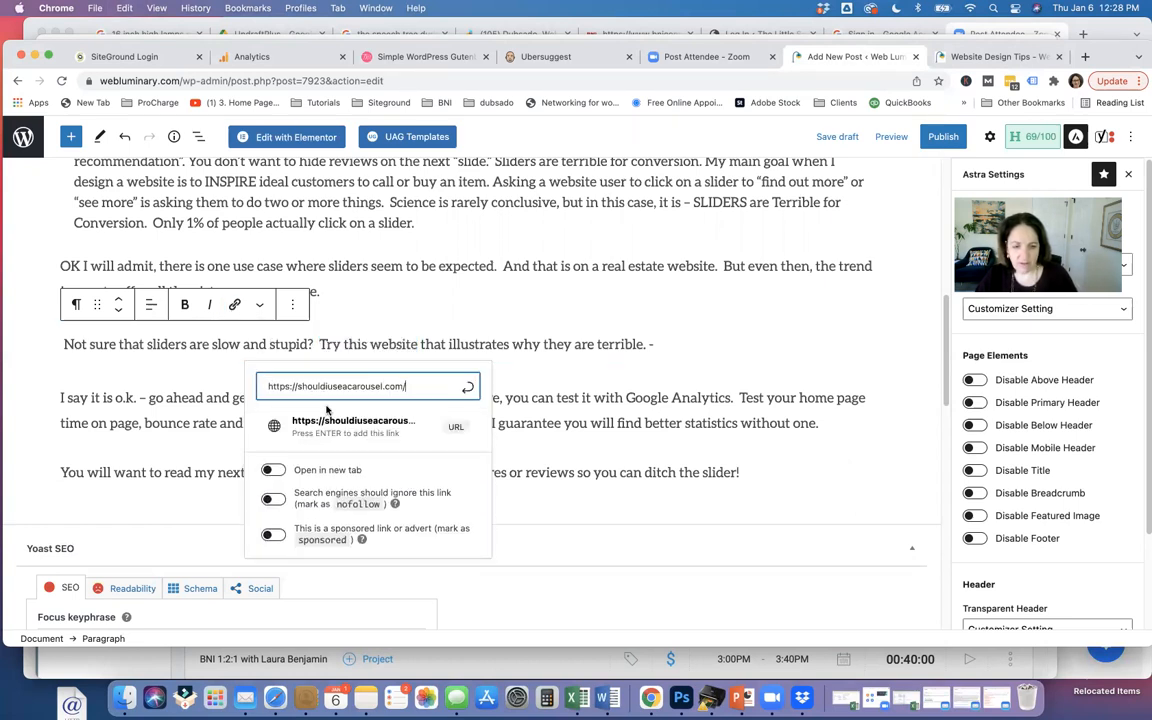
pyautogui.click(385, 430)
pyautogui.click(317, 344)
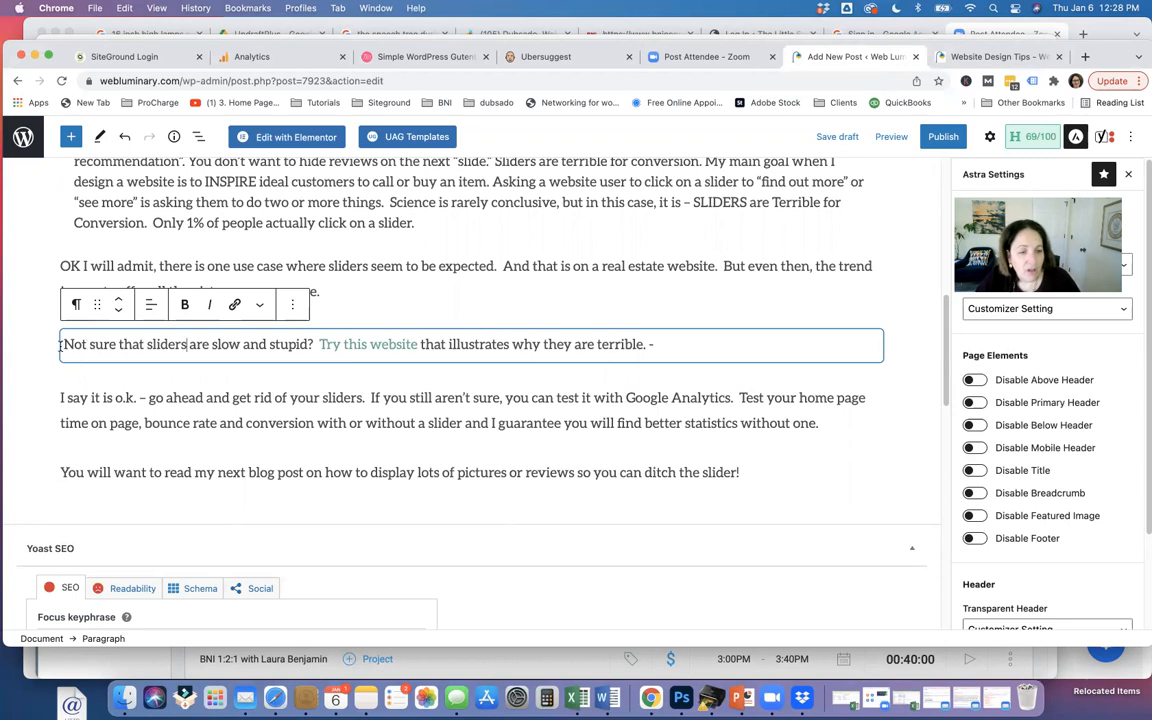
# Bold "Not sure that sliders are slow and stupid?" and italicize part of it, starting at "that sliders are"
pyautogui.moveTo(64, 344); pyautogui.dragTo(313, 354)
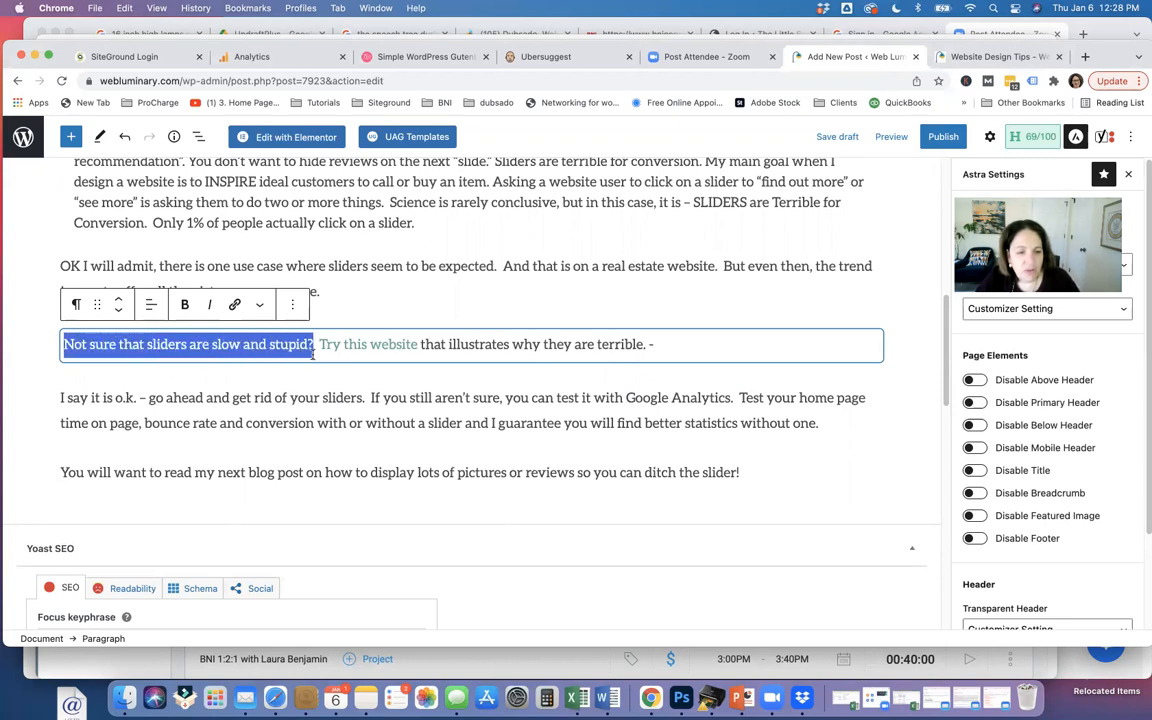
pyautogui.click(183, 305)
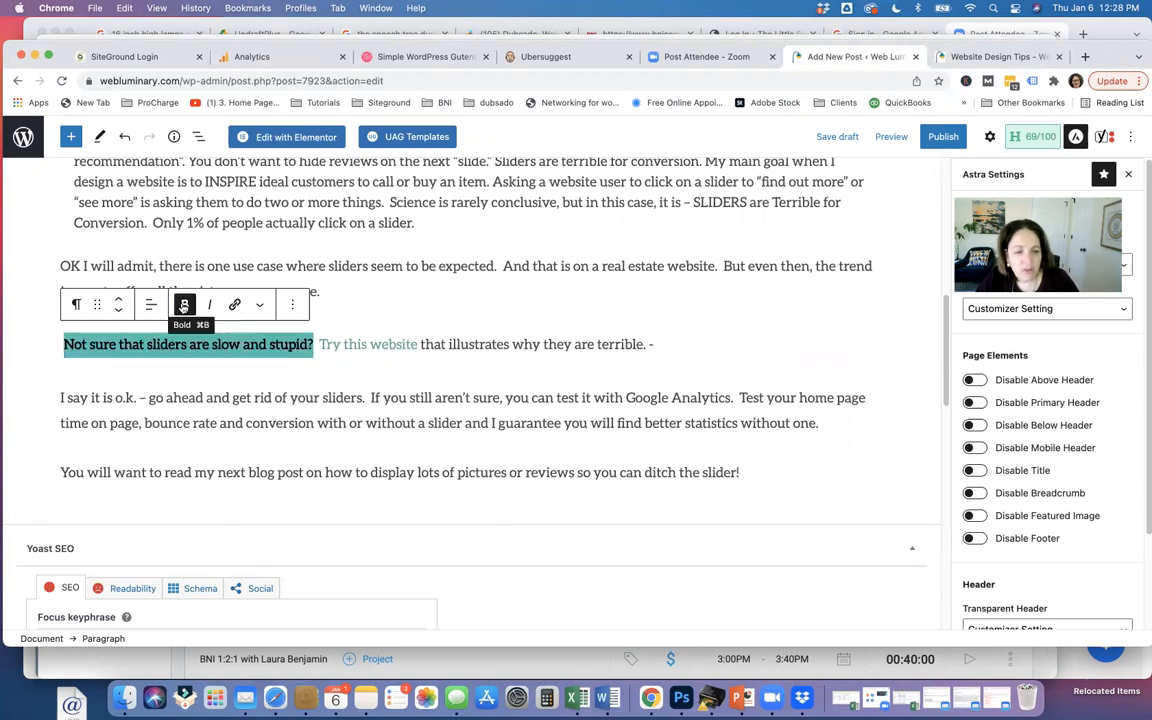
pyautogui.click(118, 345)
pyautogui.moveTo(118, 345); pyautogui.dragTo(207, 316)
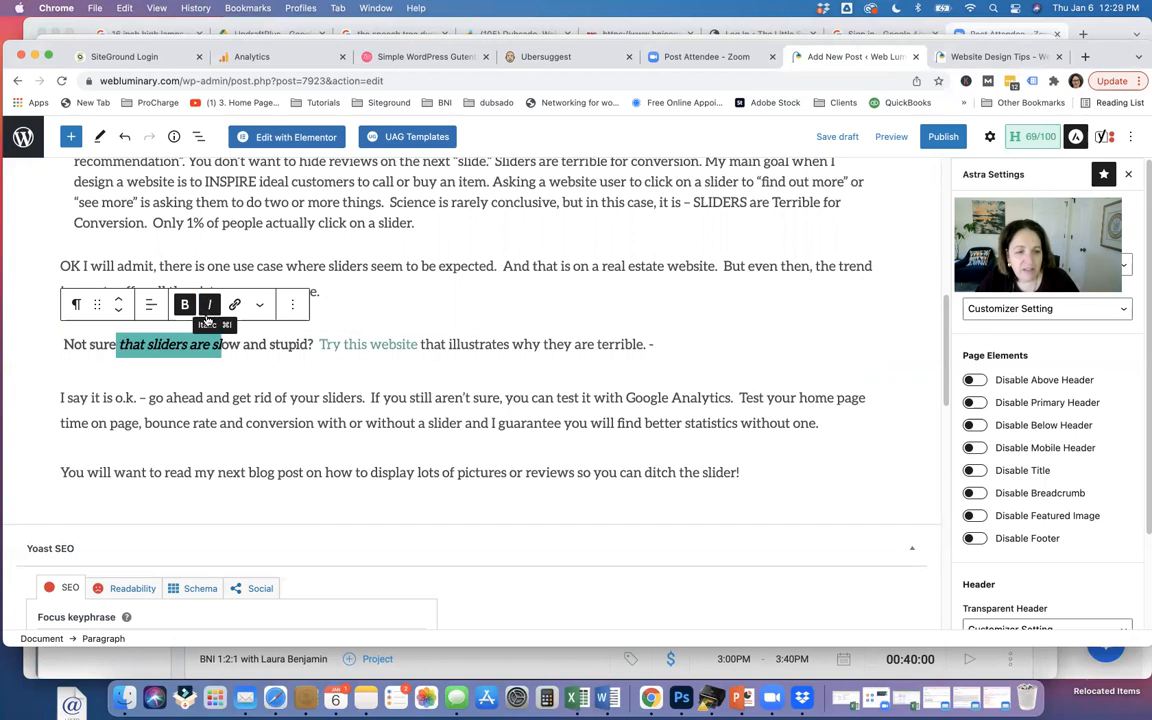
pyautogui.click(209, 305)
# Try to apply the blue theme text color to the italicized part of the question
pyautogui.click(259, 307)
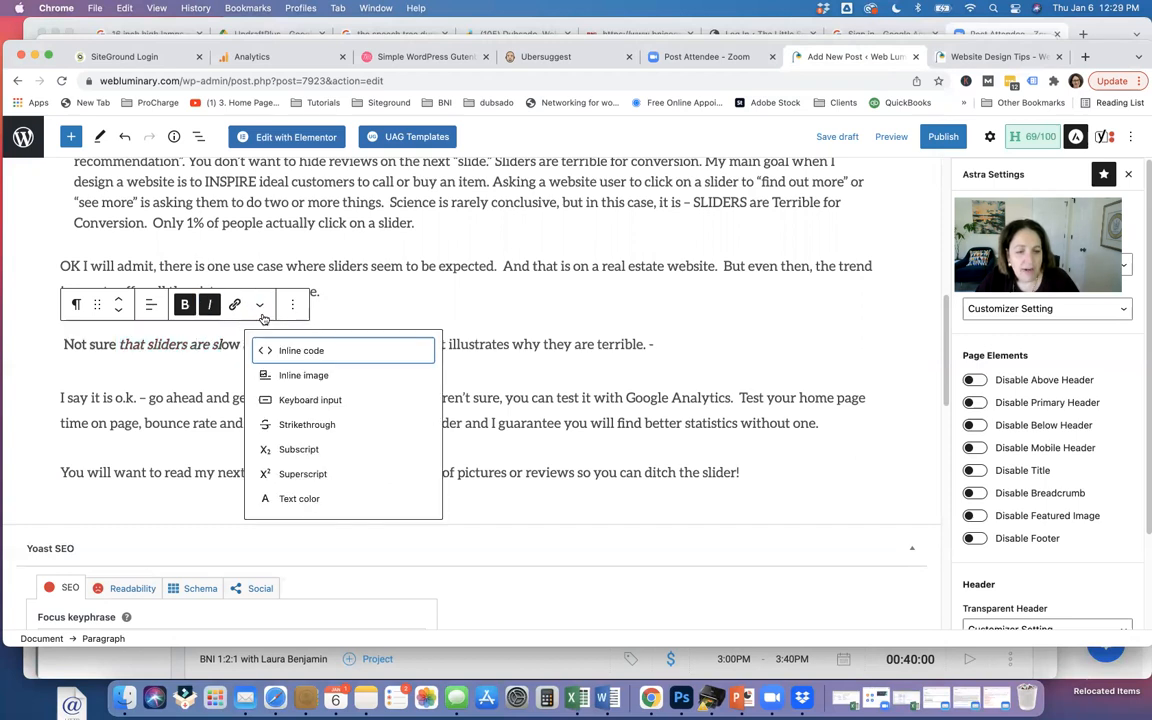
pyautogui.click(305, 497)
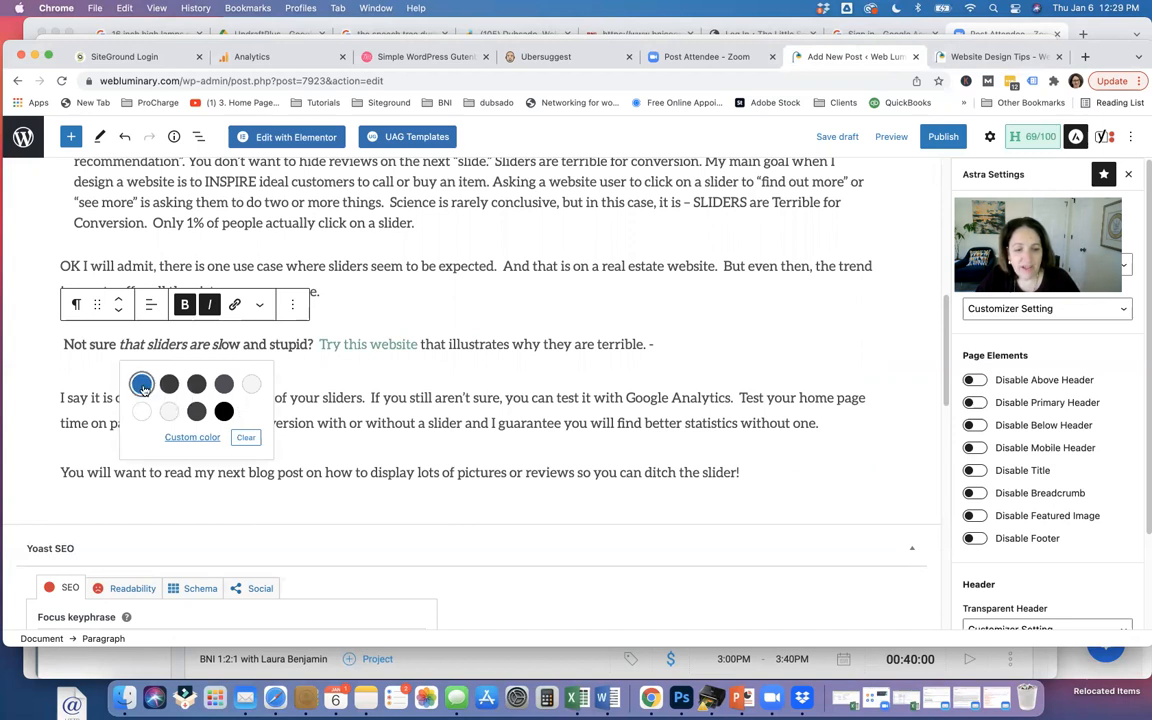
pyautogui.click(141, 384)
# Set the text color of "sliders are slow and stupid?" to the blue Theme Color 1
pyautogui.click(155, 348)
pyautogui.moveTo(148, 344); pyautogui.dragTo(312, 350)
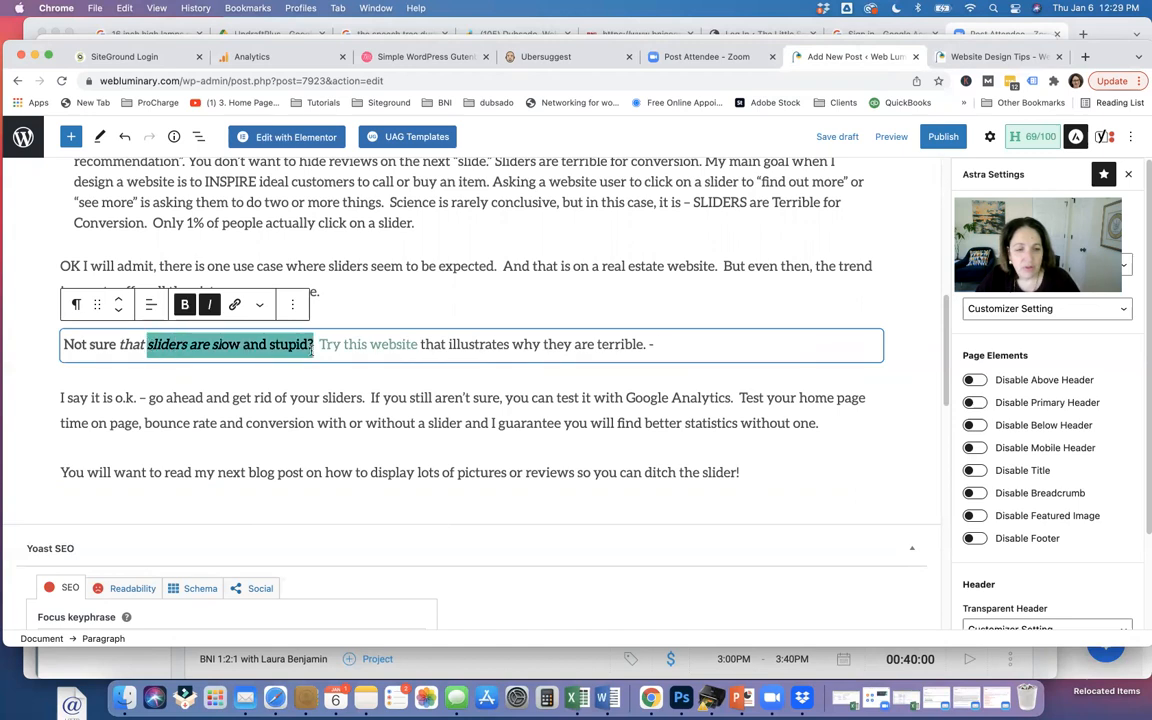
pyautogui.click(260, 306)
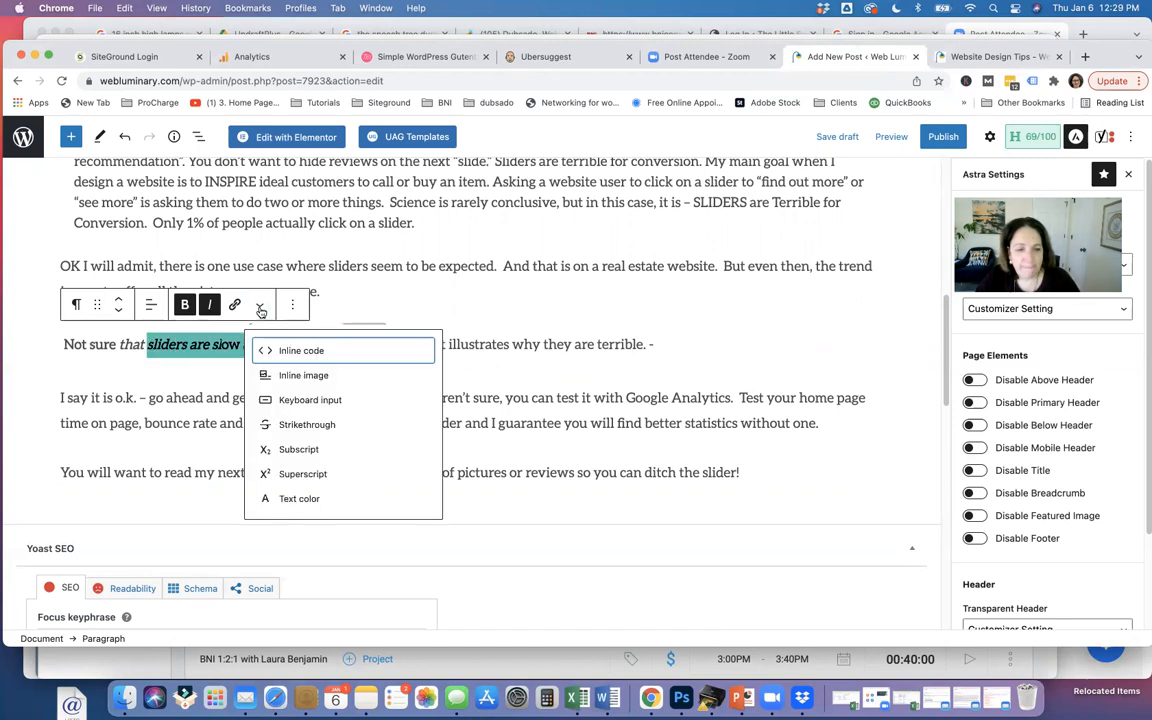
pyautogui.click(296, 497)
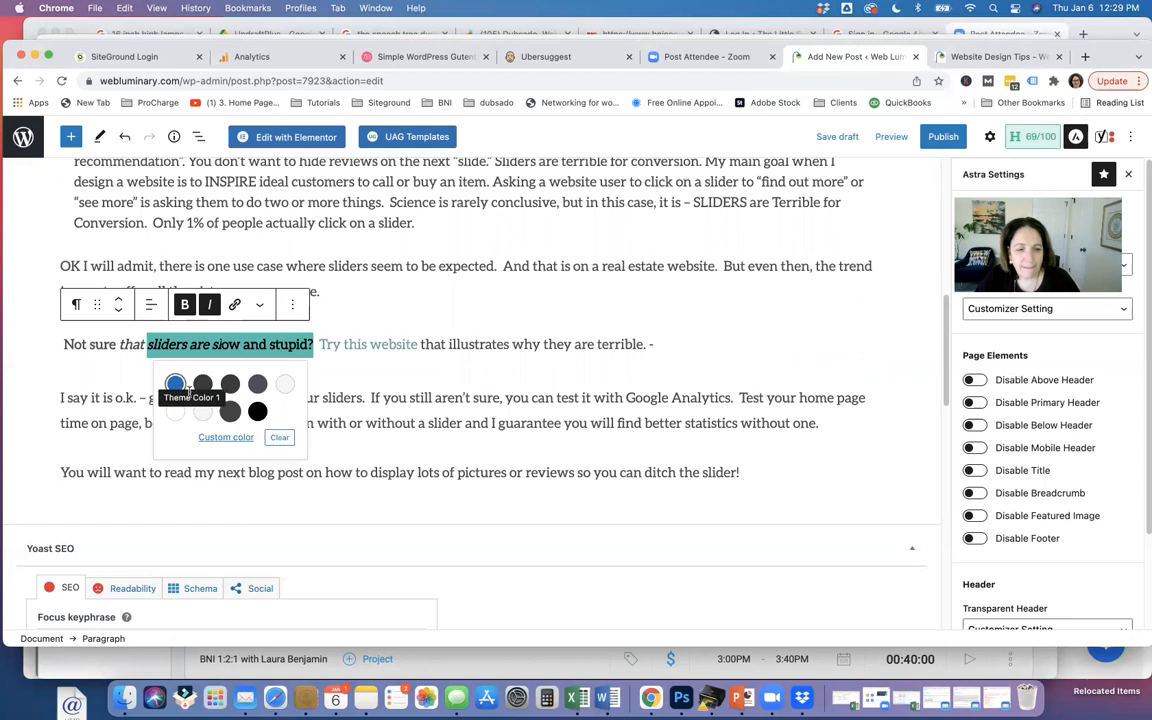
pyautogui.click(174, 383)
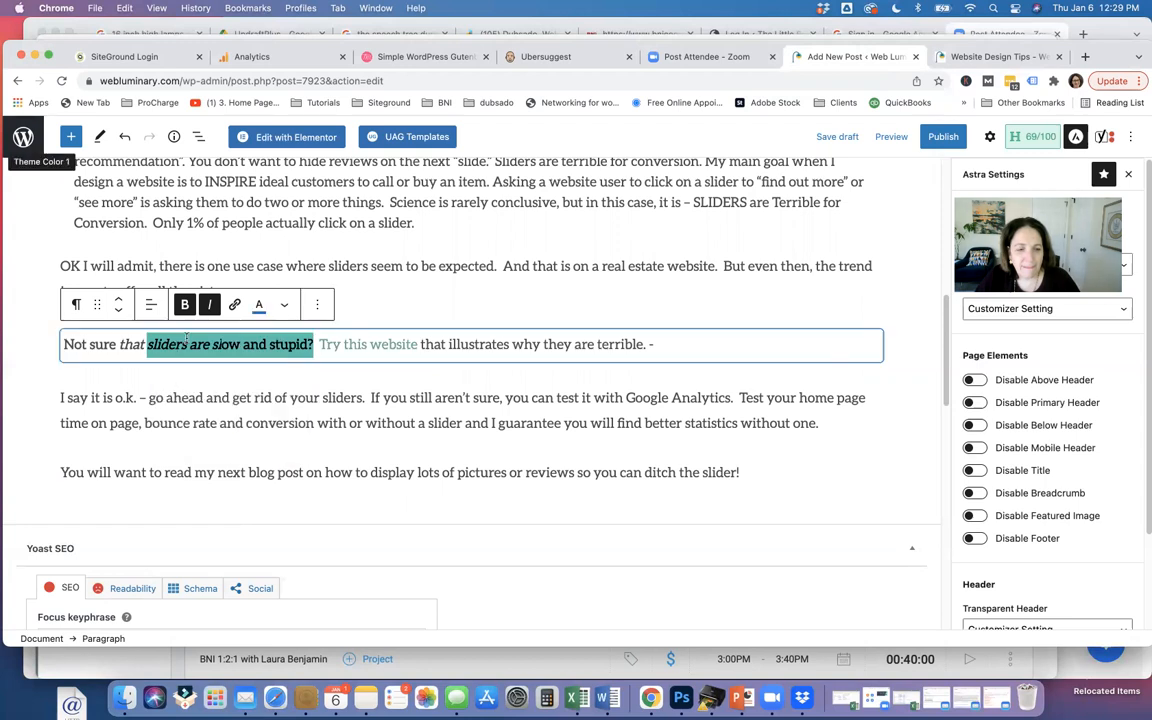
pyautogui.click(149, 344)
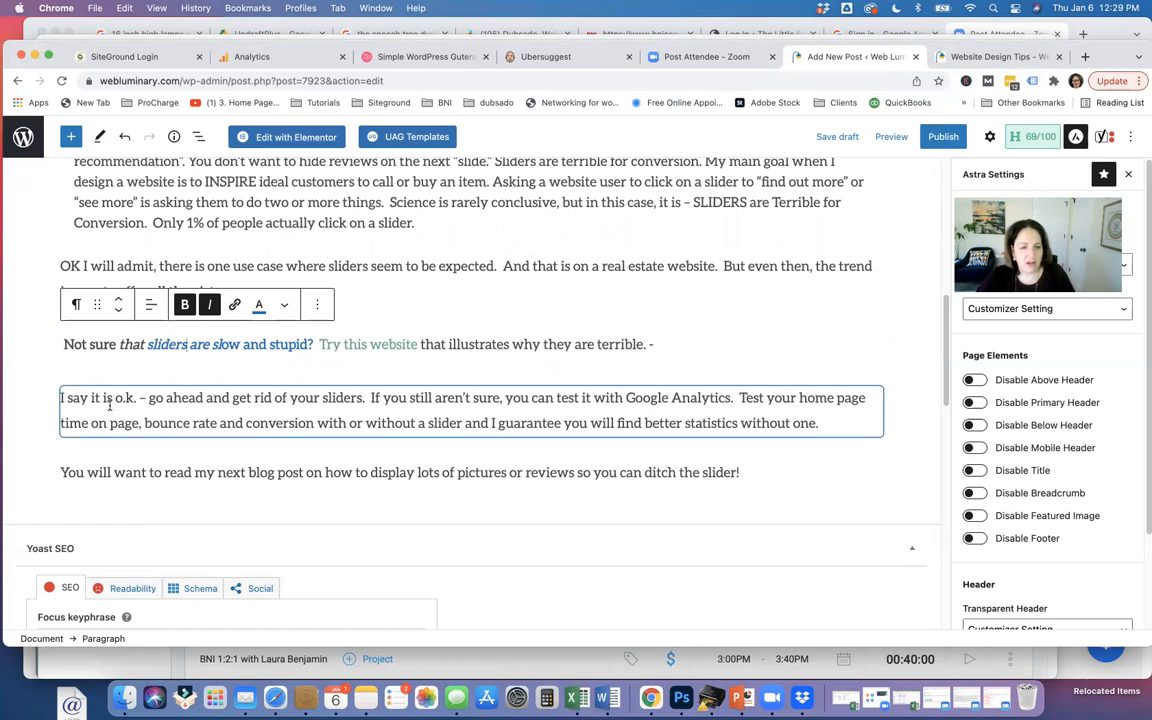
# Convert the closing paragraph about the next blog post to an H2 heading
pyautogui.click(97, 476)
pyautogui.moveTo(60, 470); pyautogui.dragTo(679, 485)
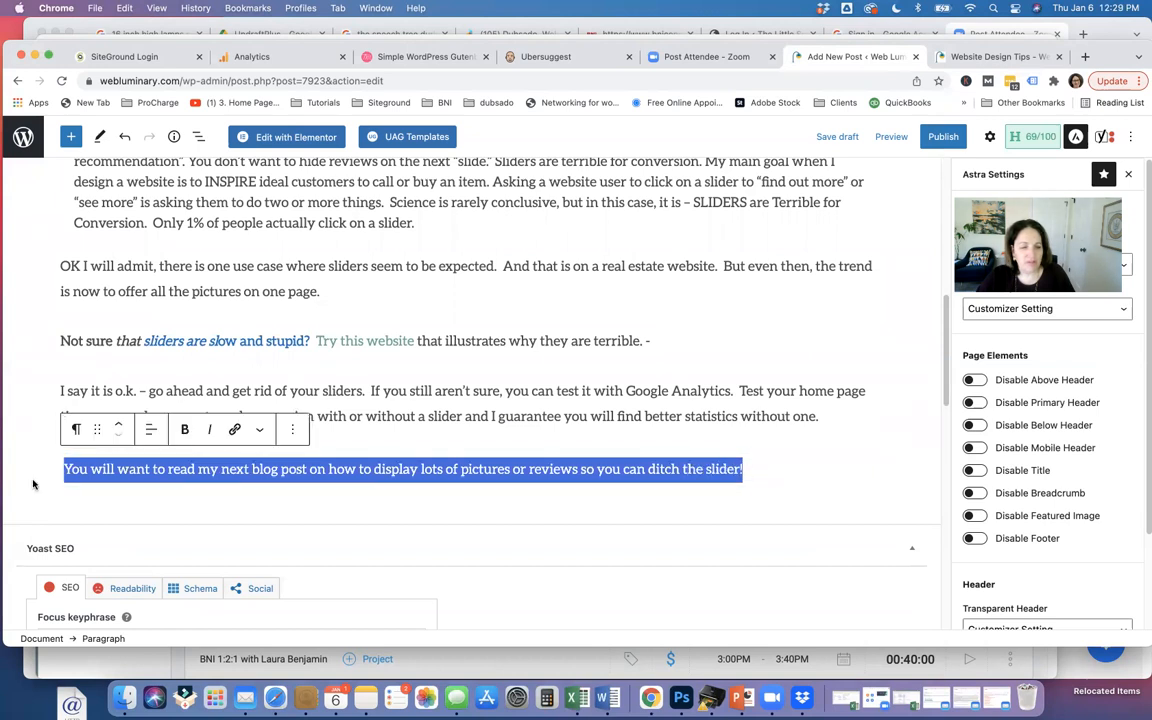
pyautogui.click(77, 430)
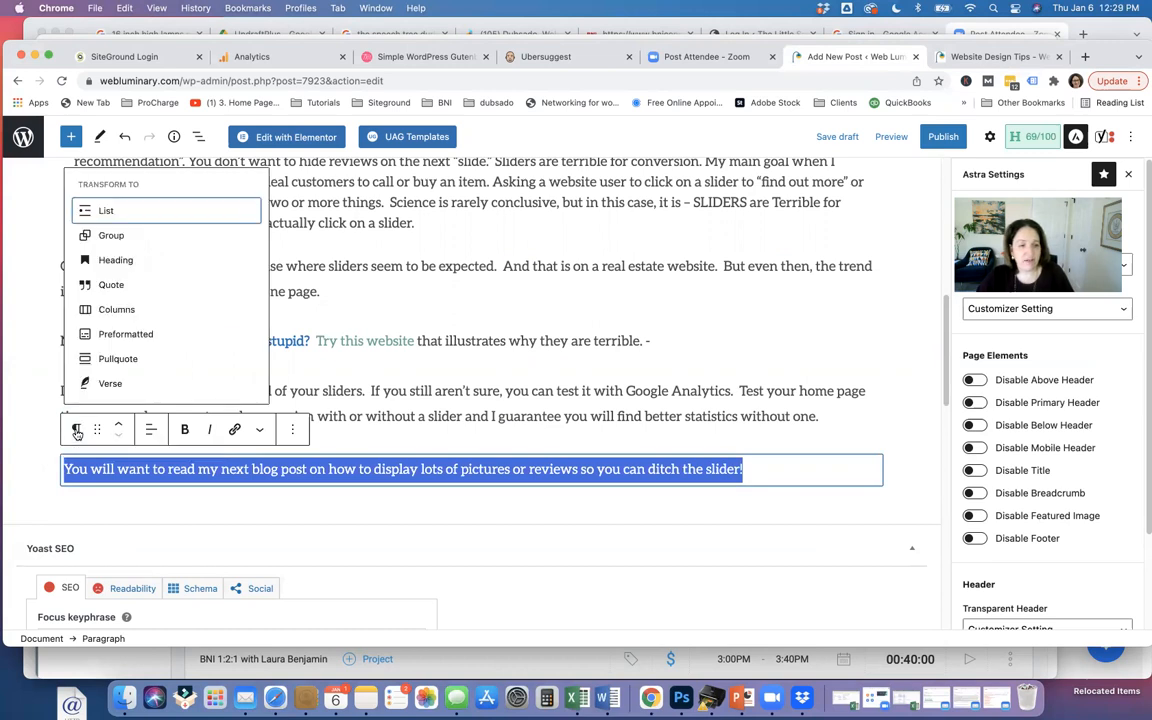
pyautogui.click(104, 262)
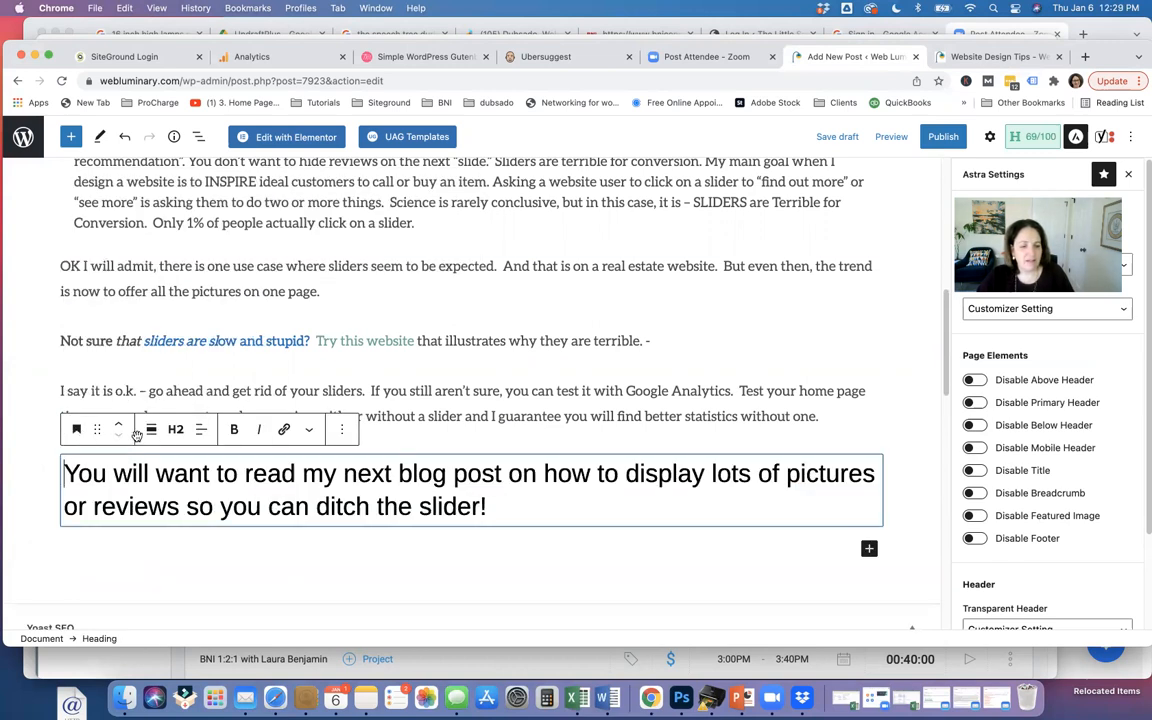
pyautogui.click(79, 431)
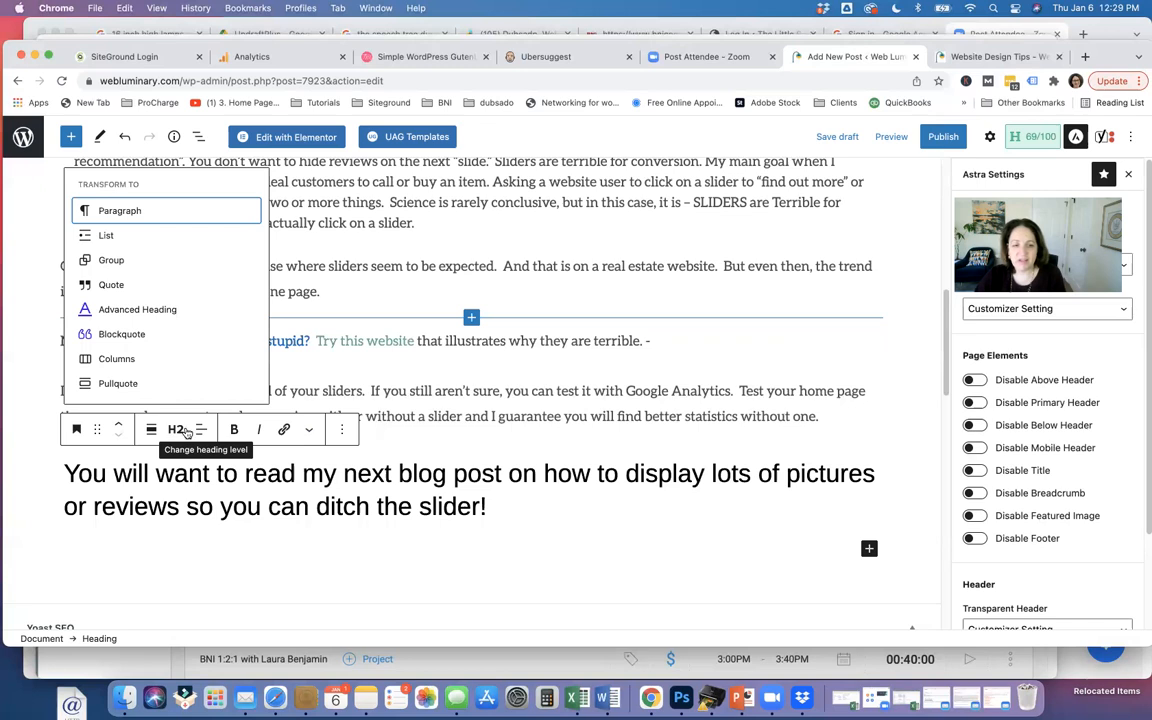
pyautogui.scroll(10, 527, 345)
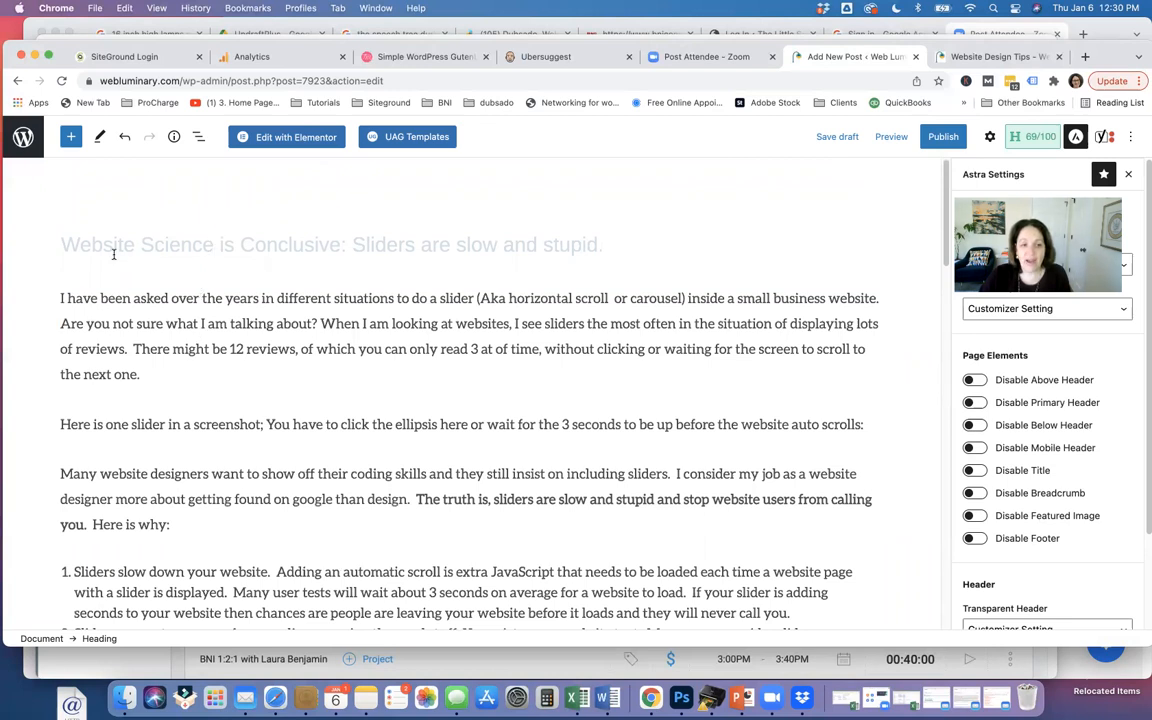
pyautogui.click(80, 246)
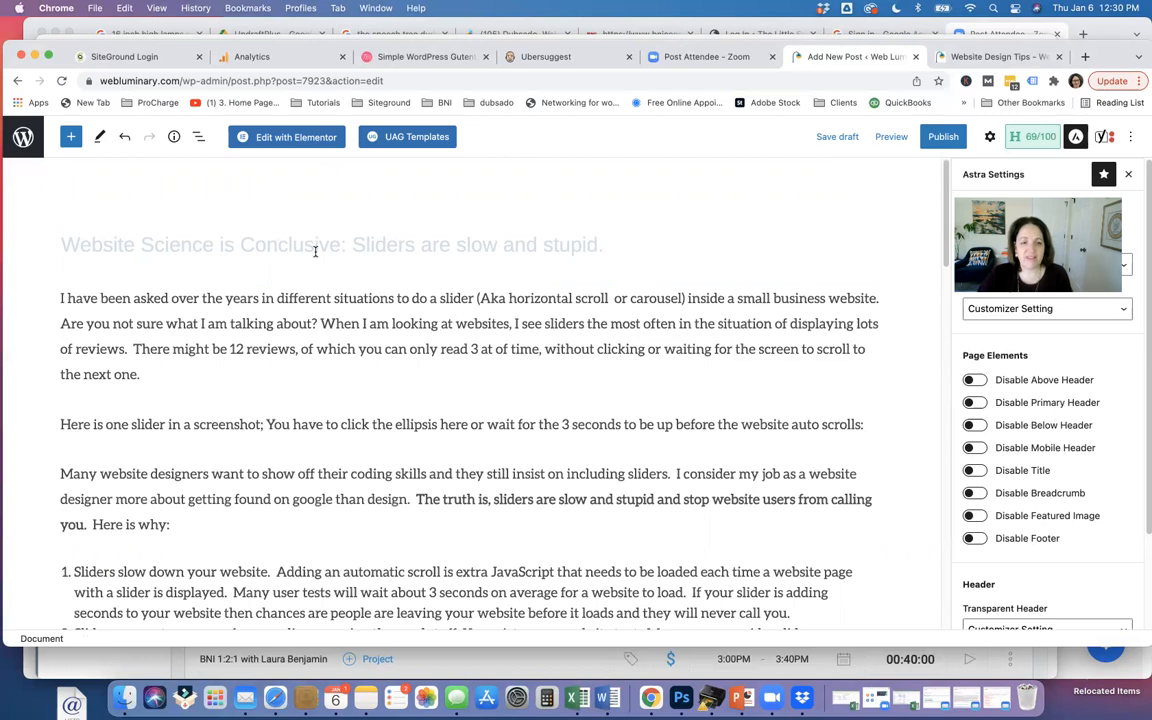
pyautogui.scroll(-10, 418, 427)
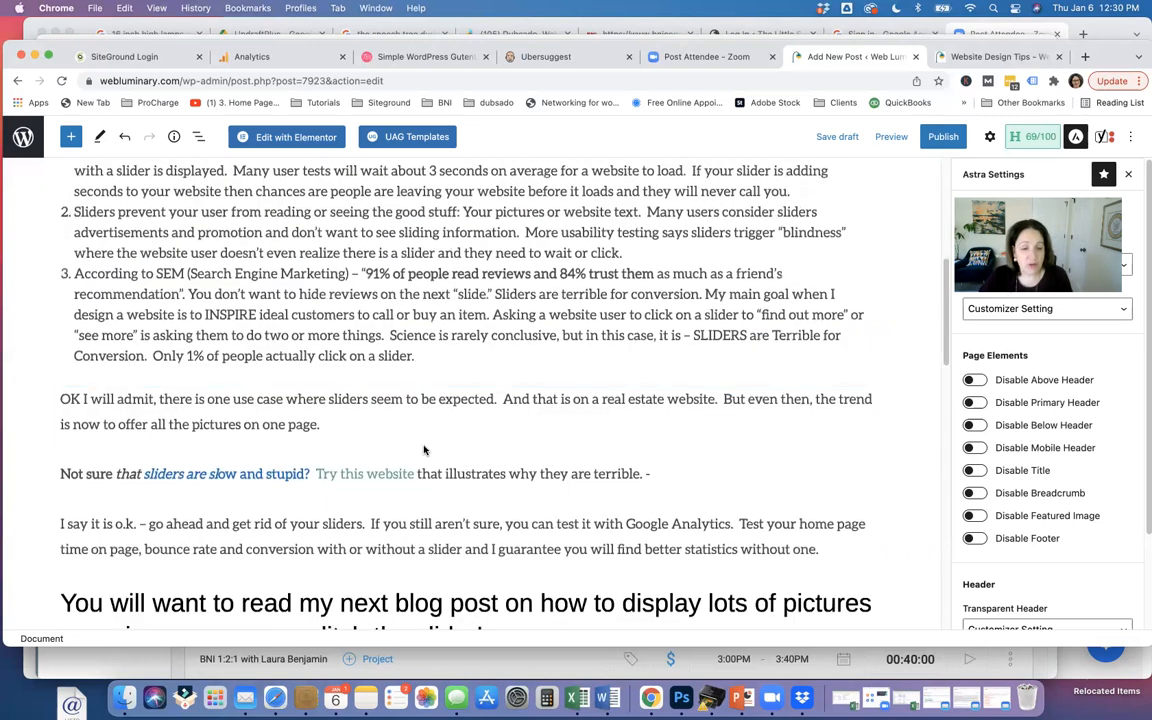
# Try right alignment on the closing heading's text and settle on center alignment
pyautogui.click(244, 247)
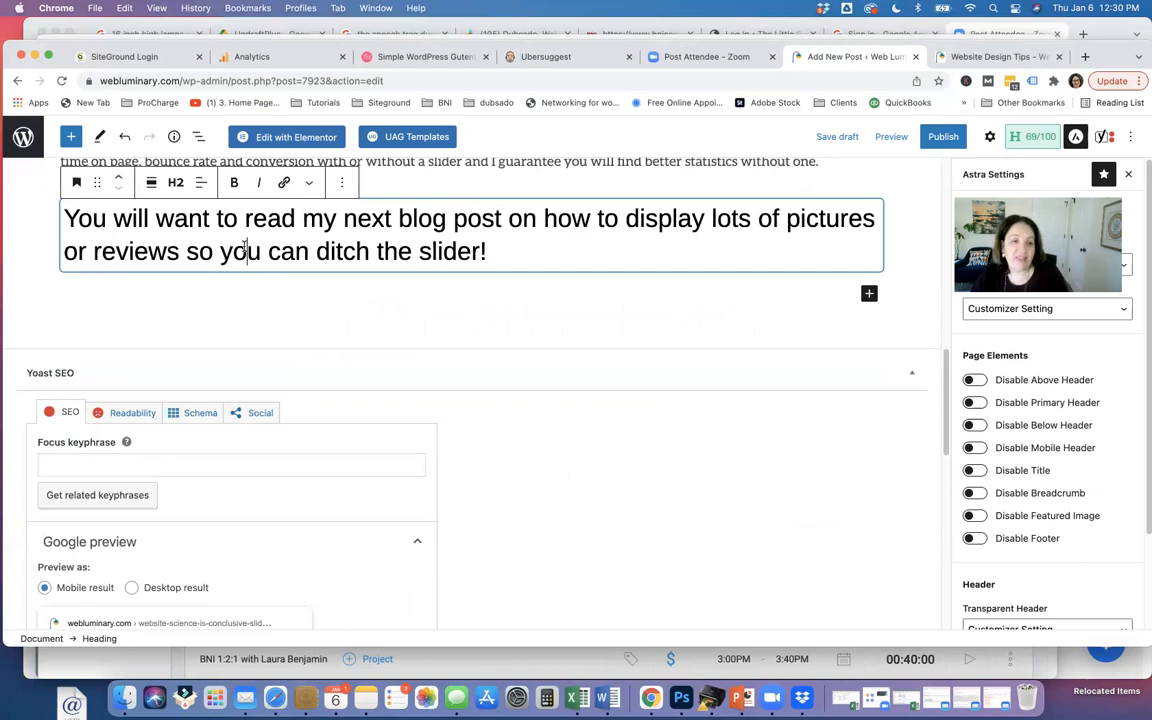
pyautogui.moveTo(489, 251); pyautogui.dragTo(62, 225)
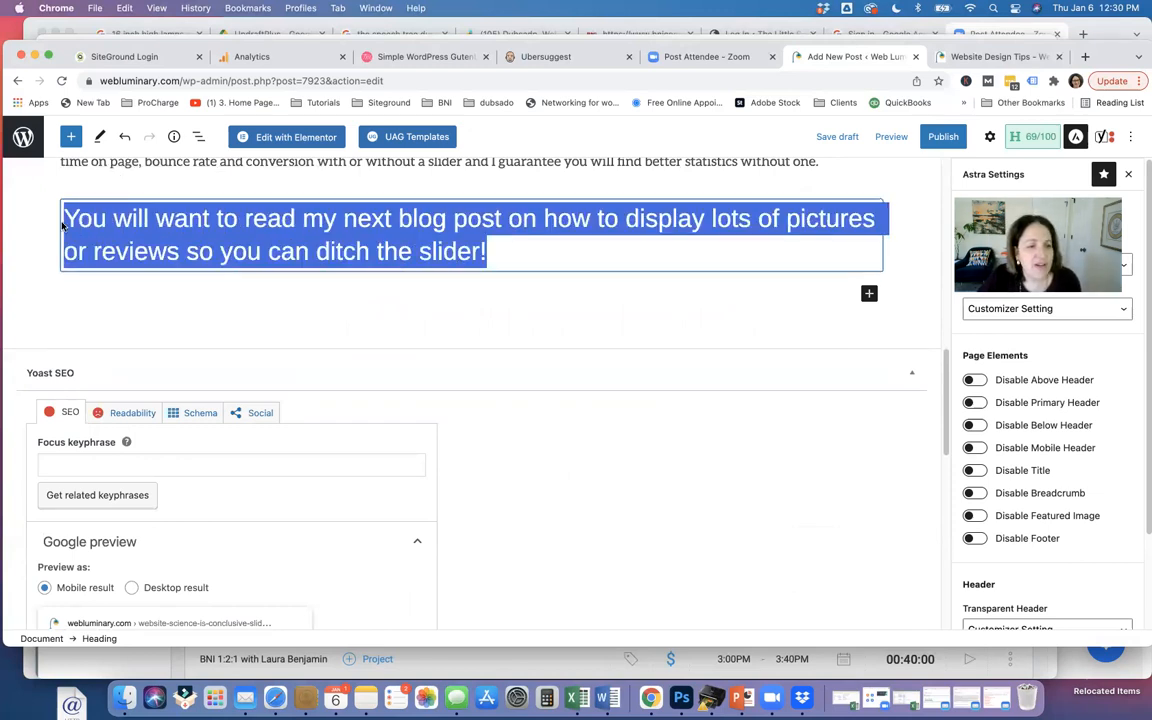
pyautogui.click(151, 184)
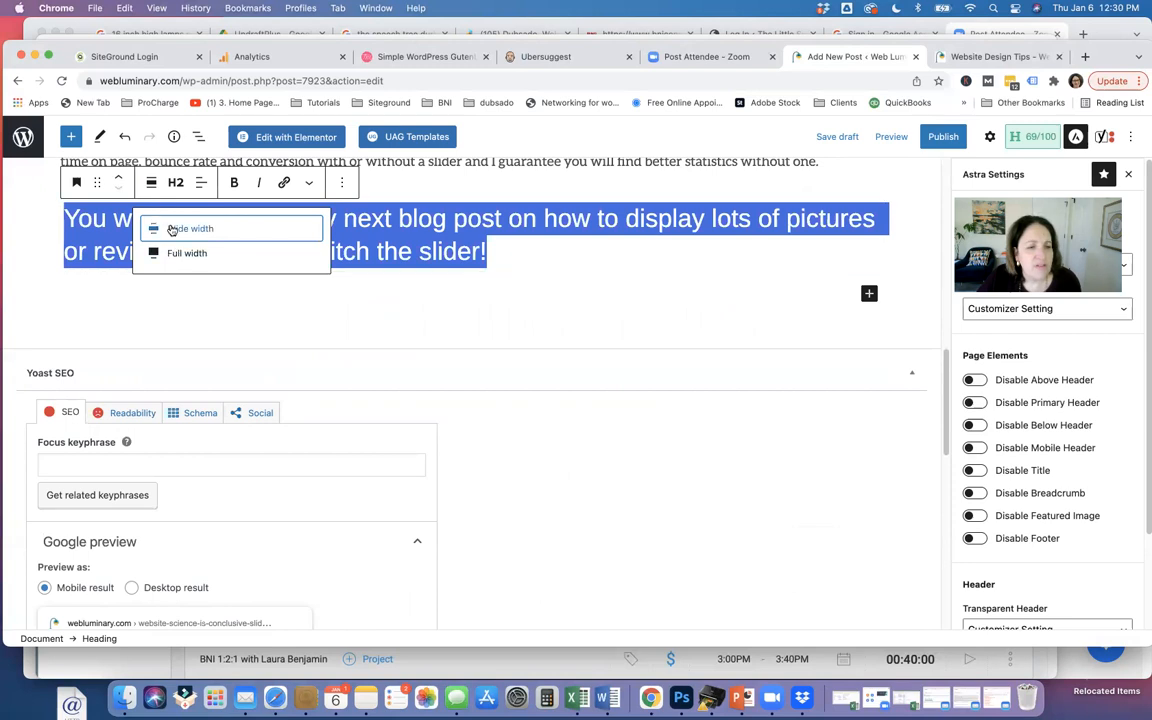
pyautogui.click(201, 182)
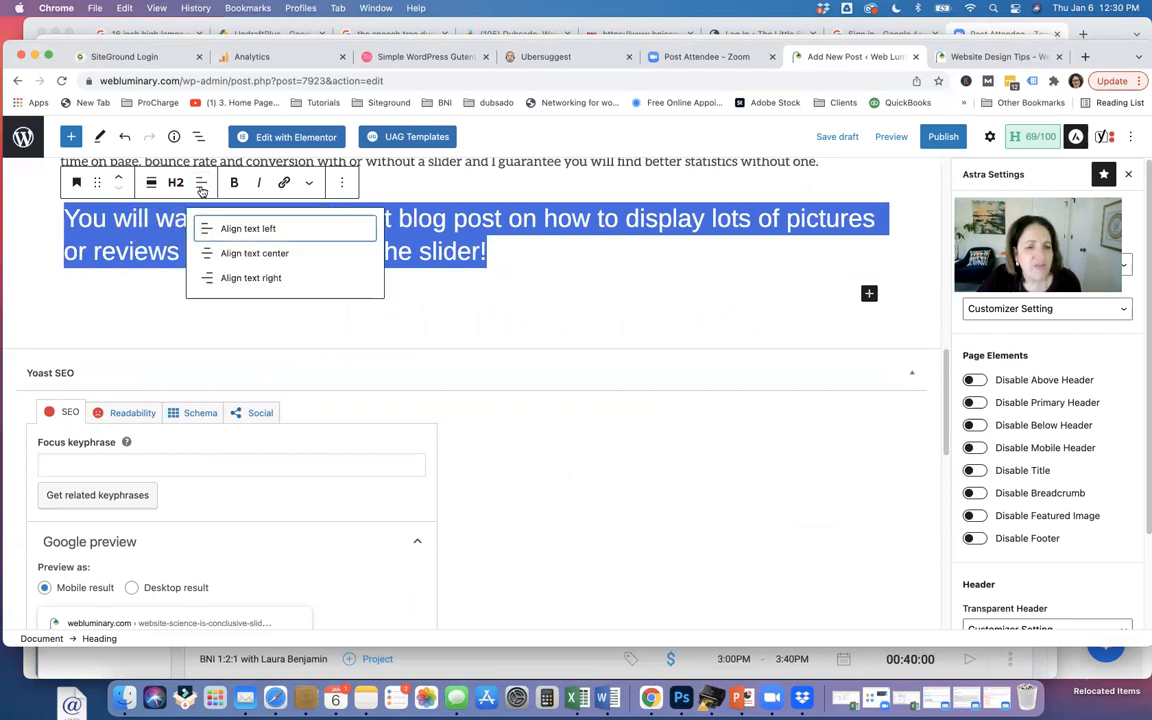
pyautogui.click(235, 256)
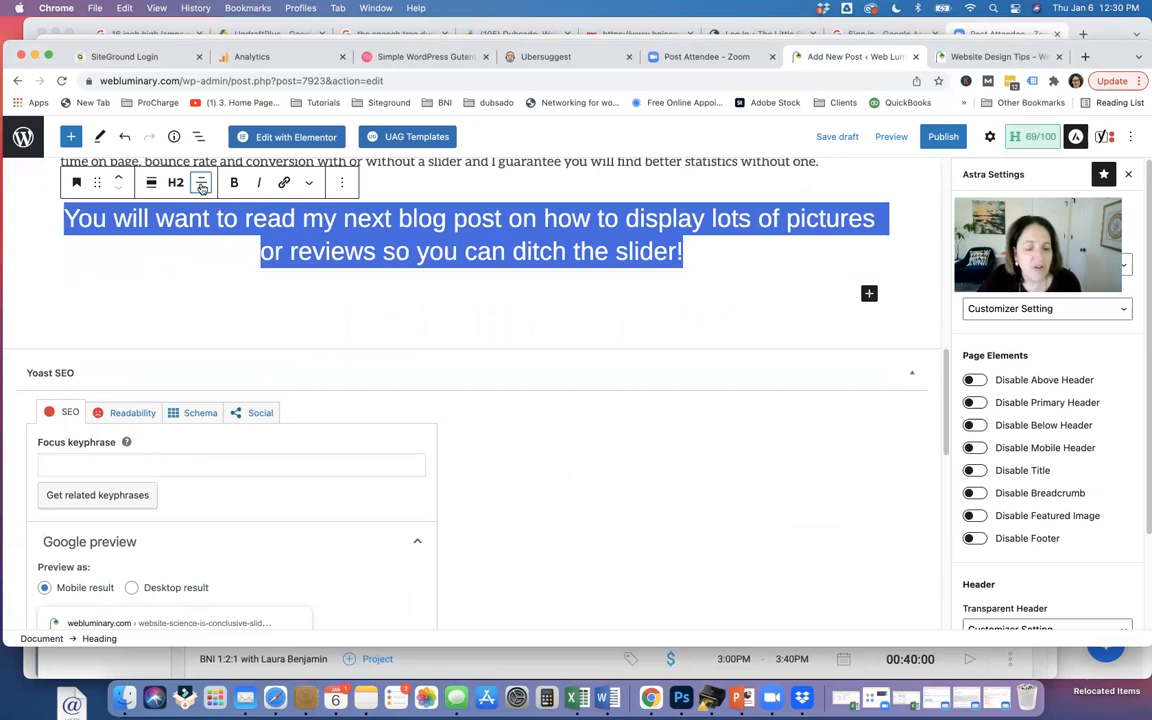
pyautogui.click(201, 182)
pyautogui.click(259, 276)
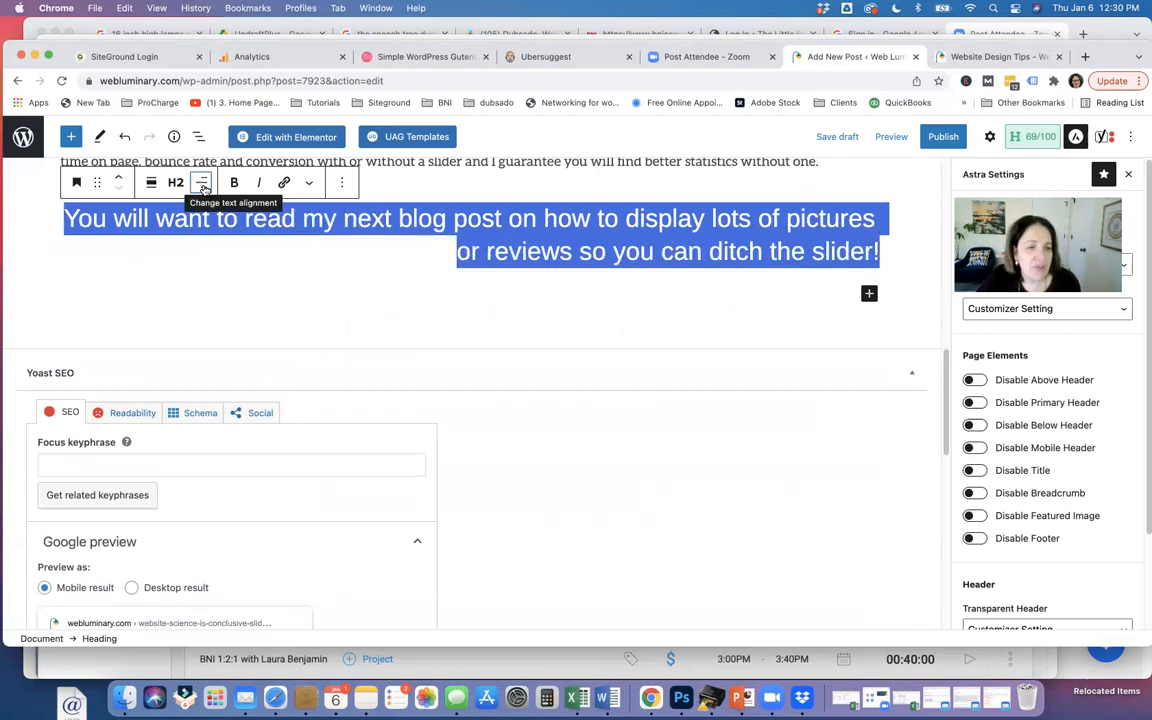
pyautogui.click(201, 182)
pyautogui.click(211, 249)
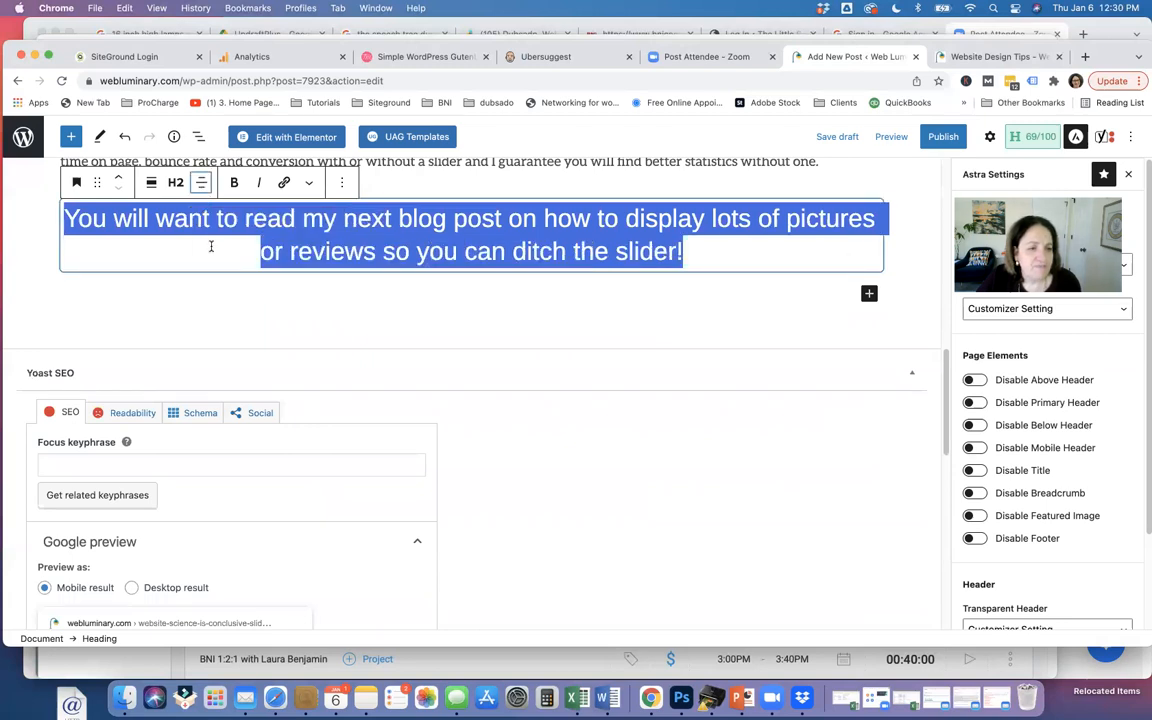
# Transform the closing heading into a Quote block and enter the author's full name as its citation
pyautogui.click(77, 183)
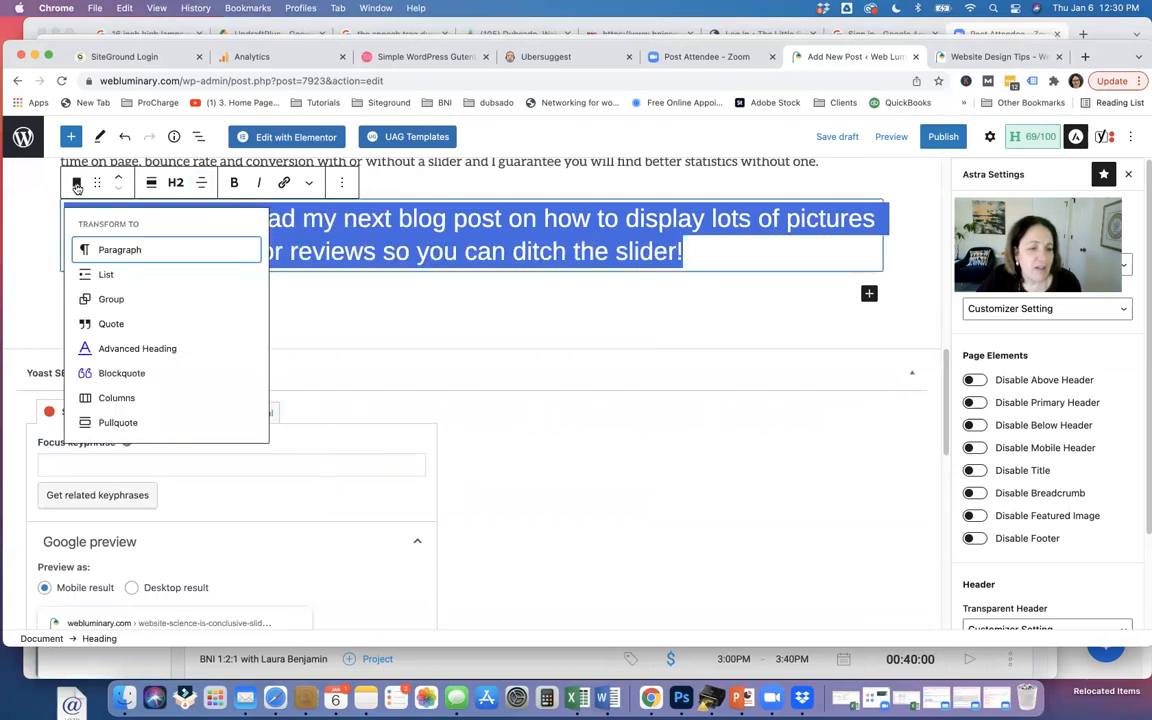
pyautogui.click(110, 324)
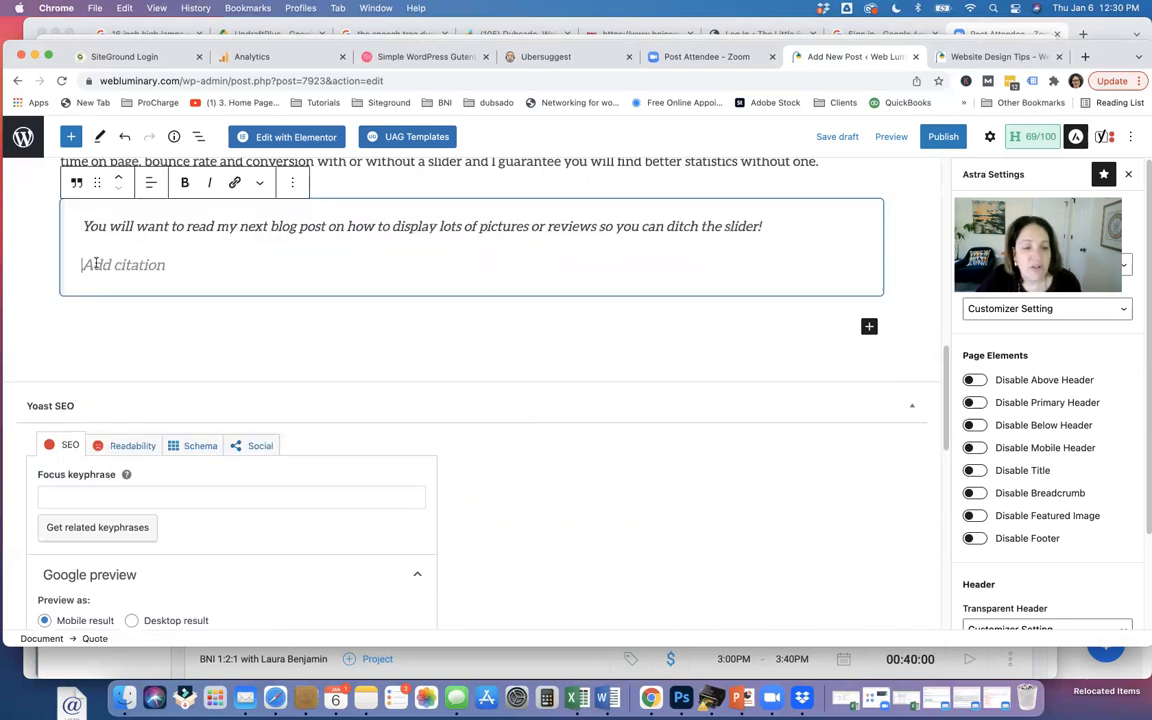
pyautogui.click(165, 264)
pyautogui.write('Laura Simpson')
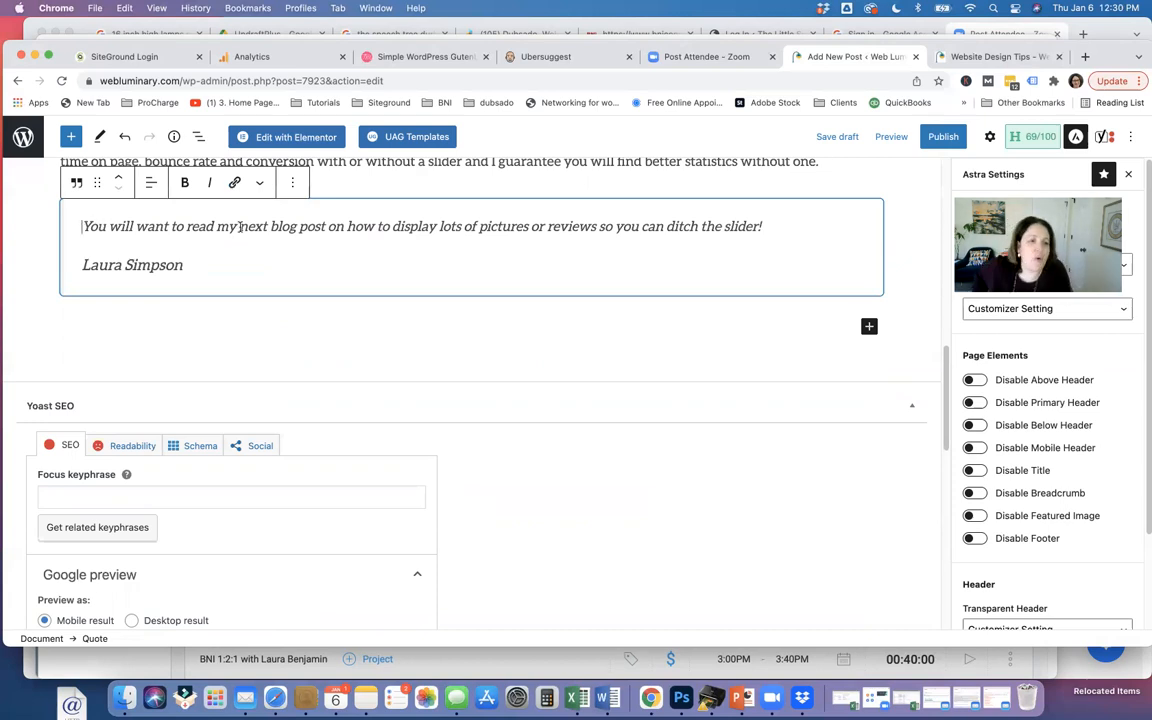
# Enclose the quote's sentence in double quotation marks
pyautogui.write('"')
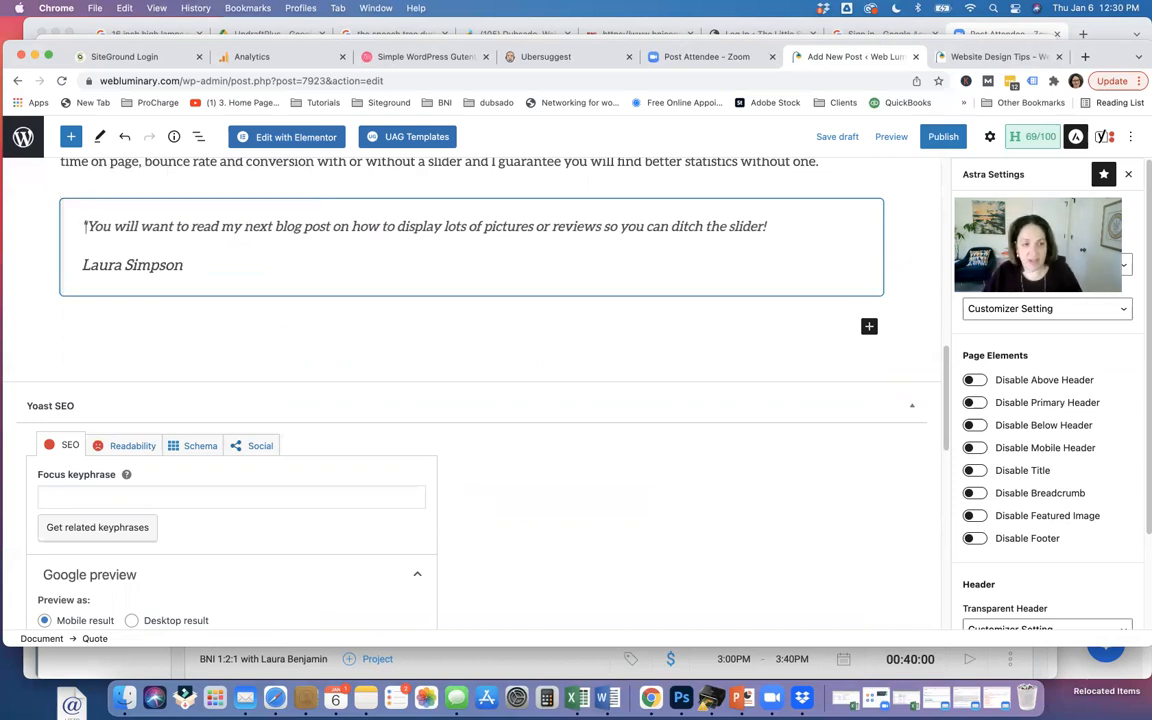
pyautogui.click(783, 225)
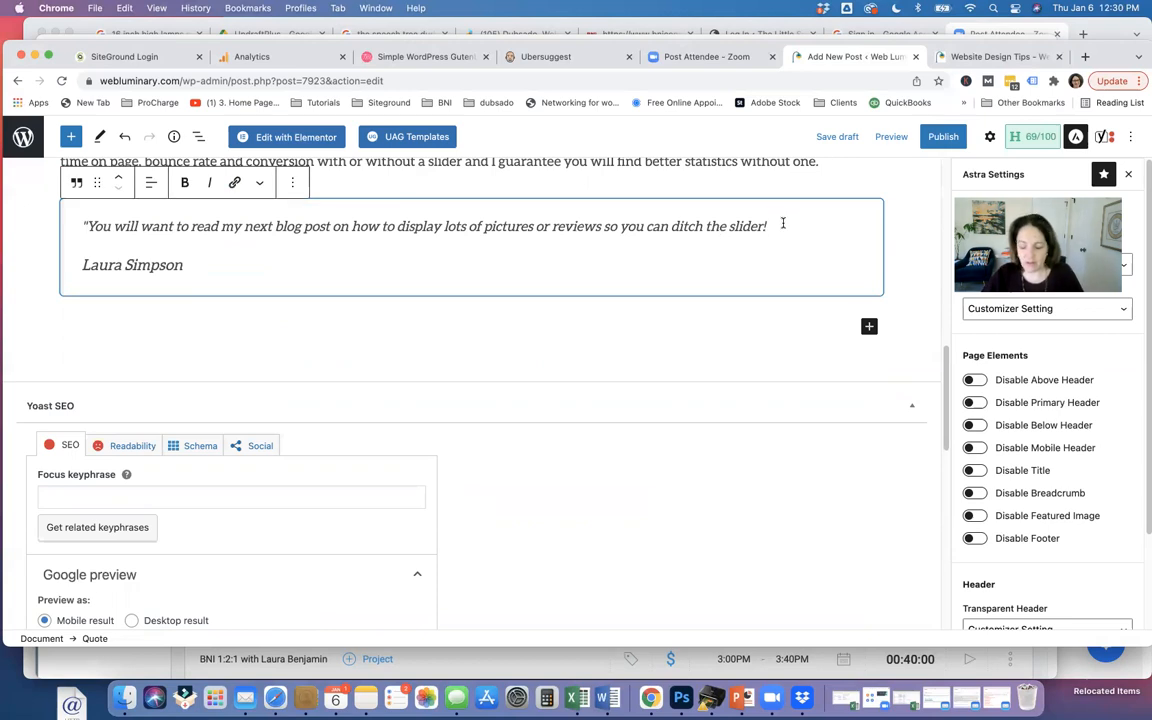
pyautogui.write('"')
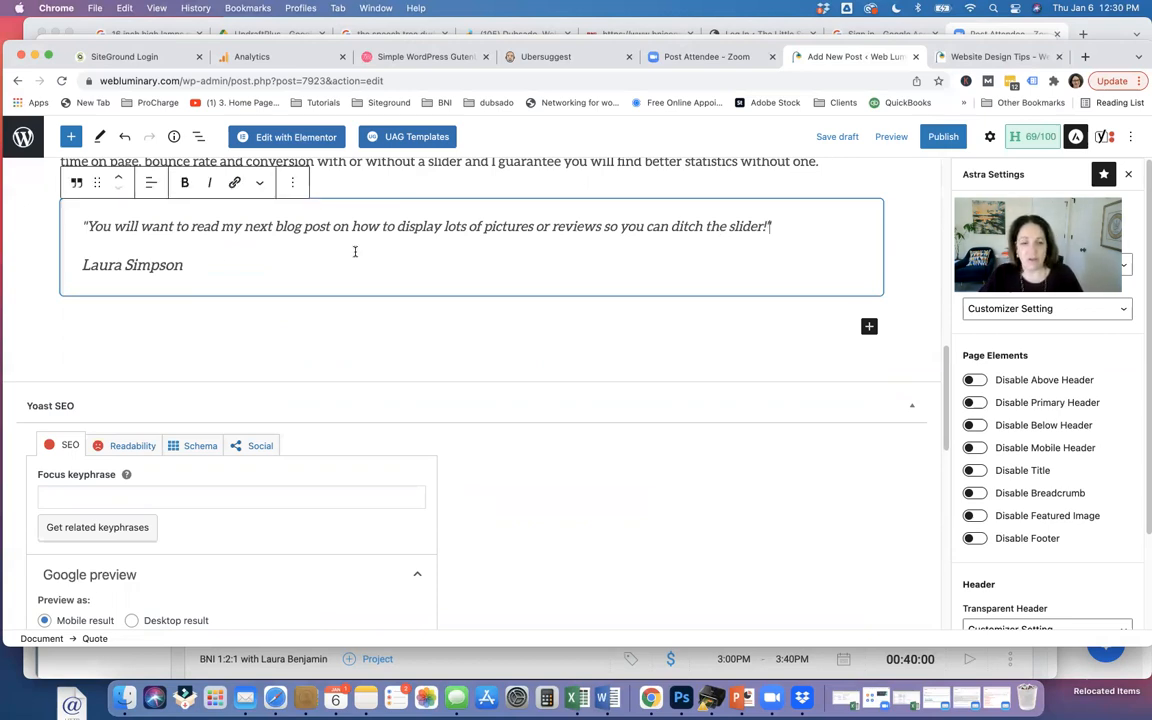
pyautogui.scroll(3, 311, 321)
pyautogui.scroll(5, 396, 343)
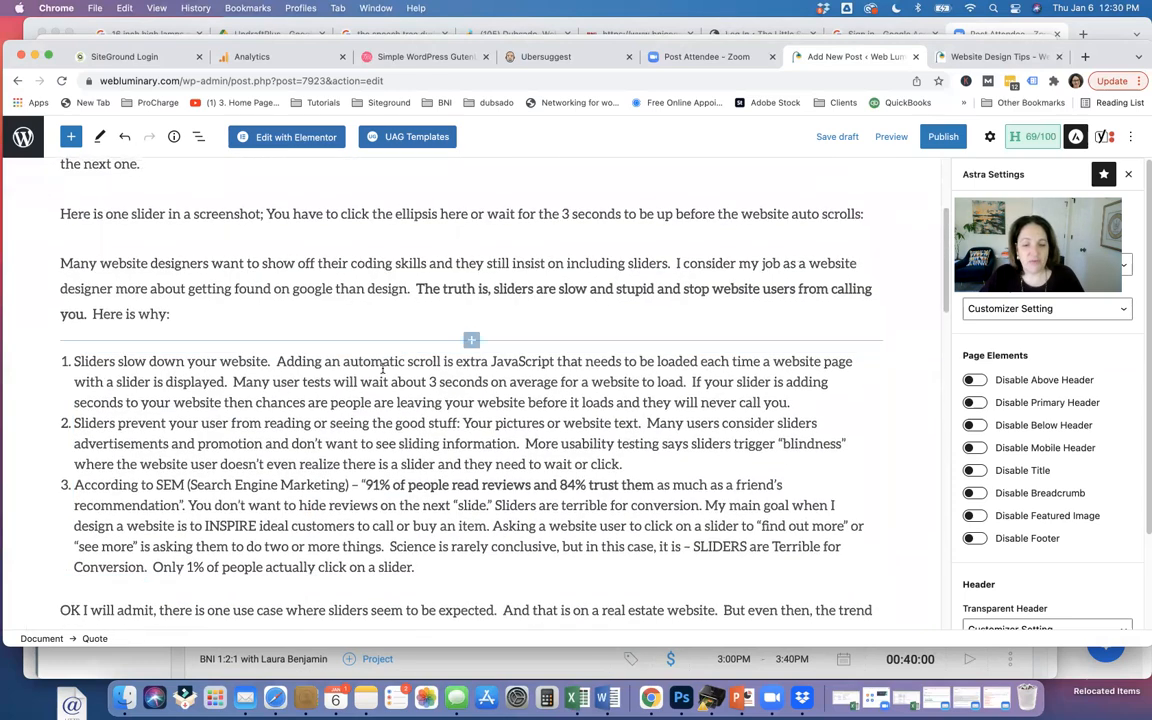
pyautogui.click(294, 440)
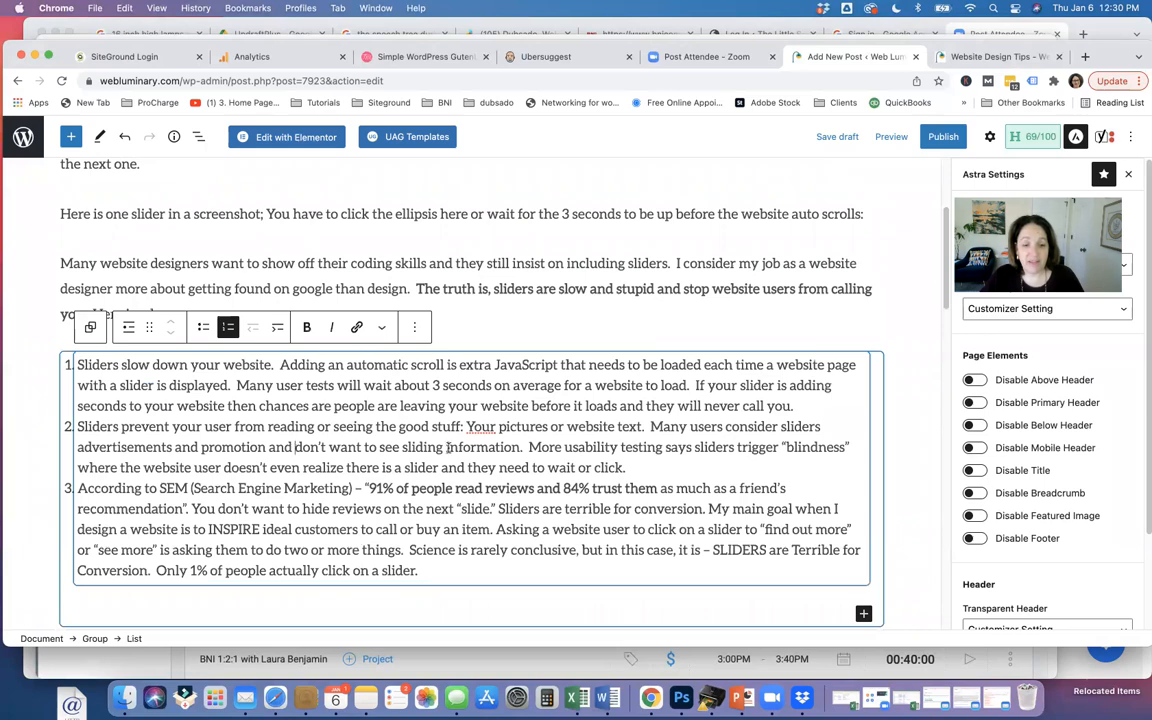
pyautogui.scroll(-5, 448, 447)
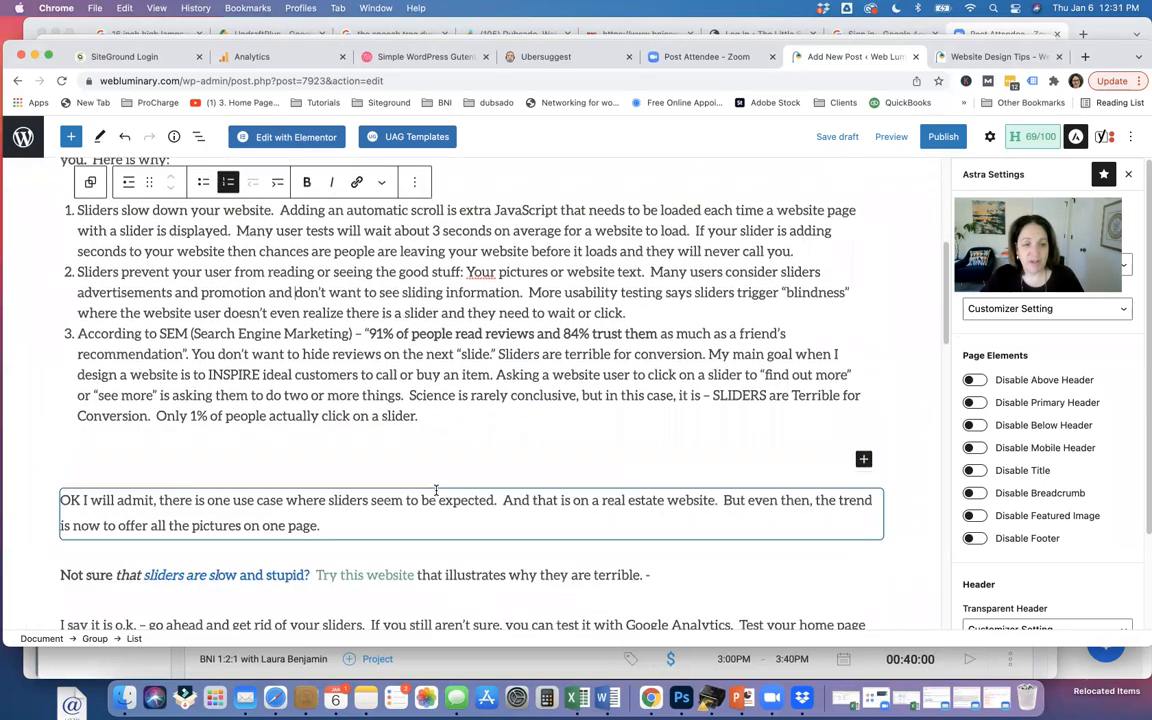
pyautogui.scroll(8, 436, 490)
pyautogui.click(836, 137)
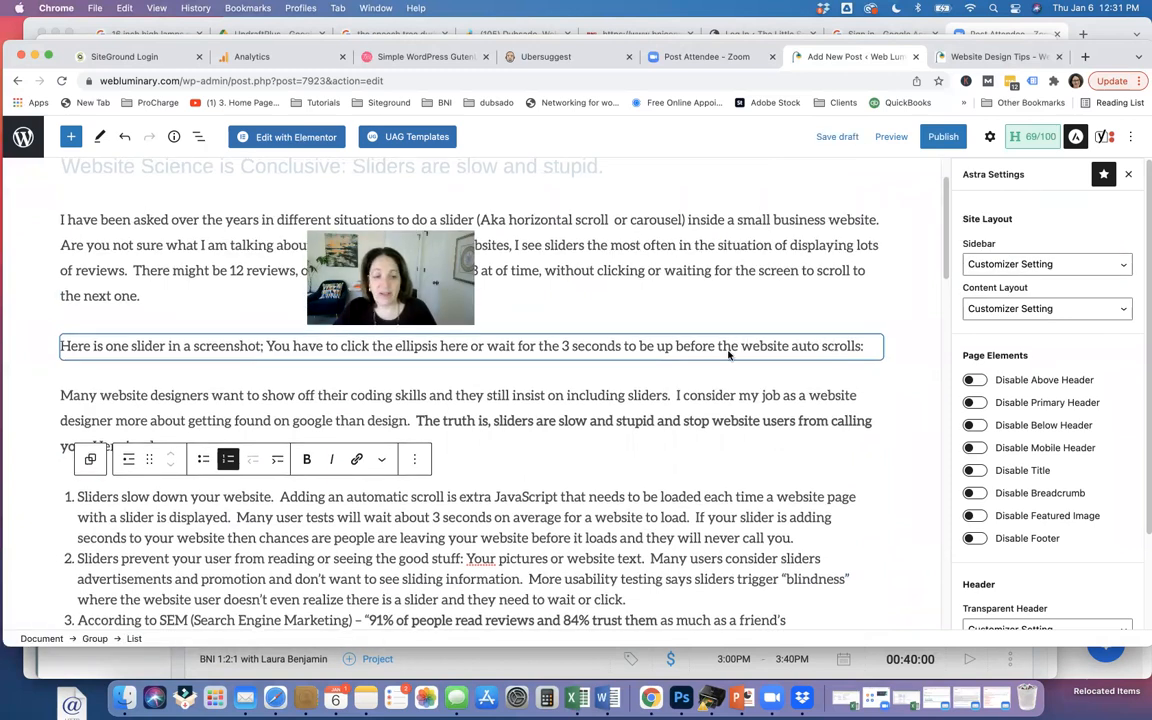
pyautogui.click(66, 372)
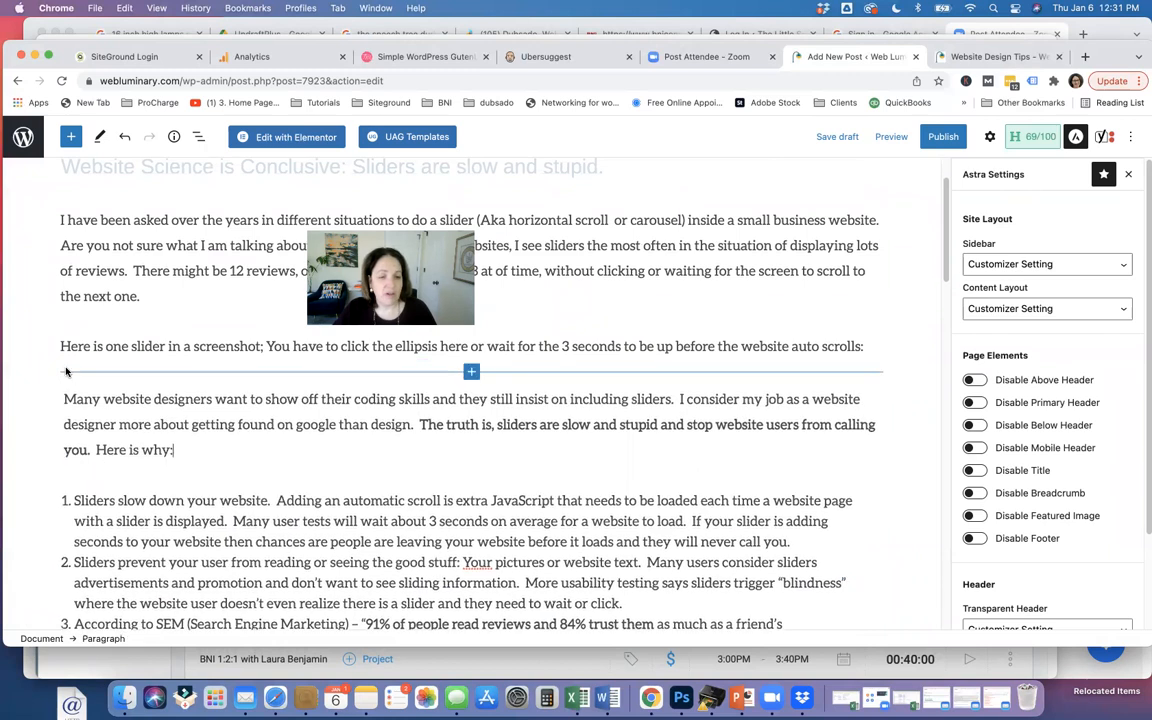
pyautogui.click(470, 372)
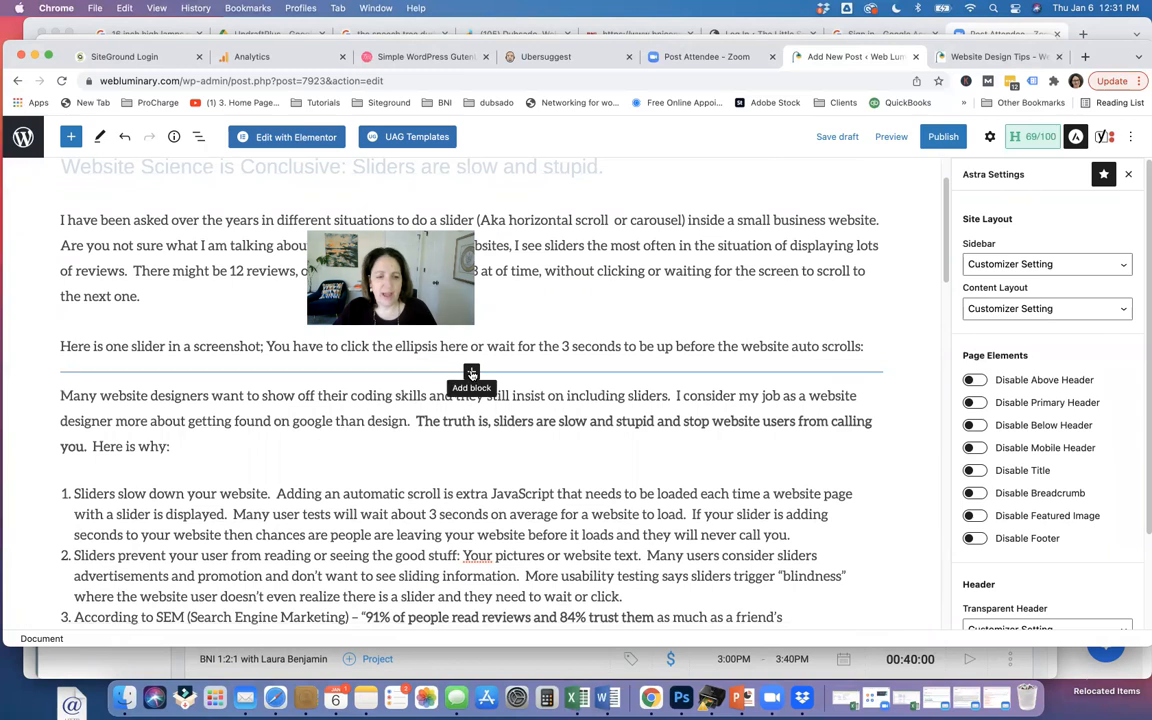
pyautogui.click(471, 373)
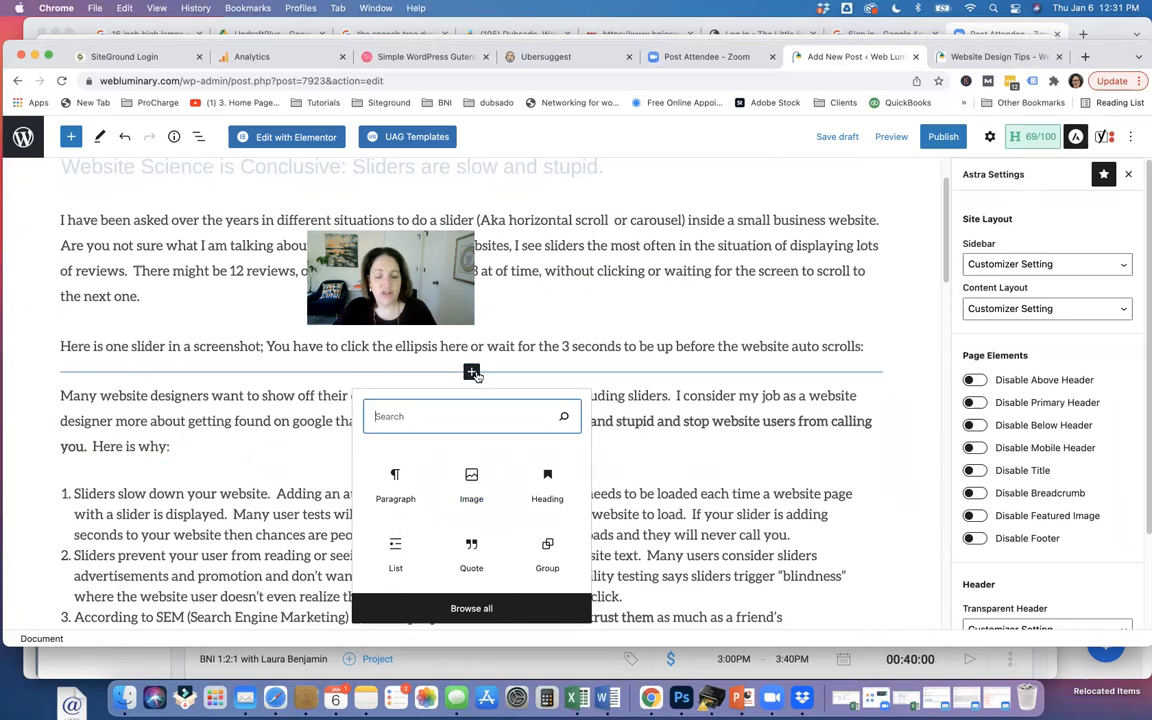
# Insert an Image block below the paragraph that begins "Many website designers want to show off"
pyautogui.click(103, 388)
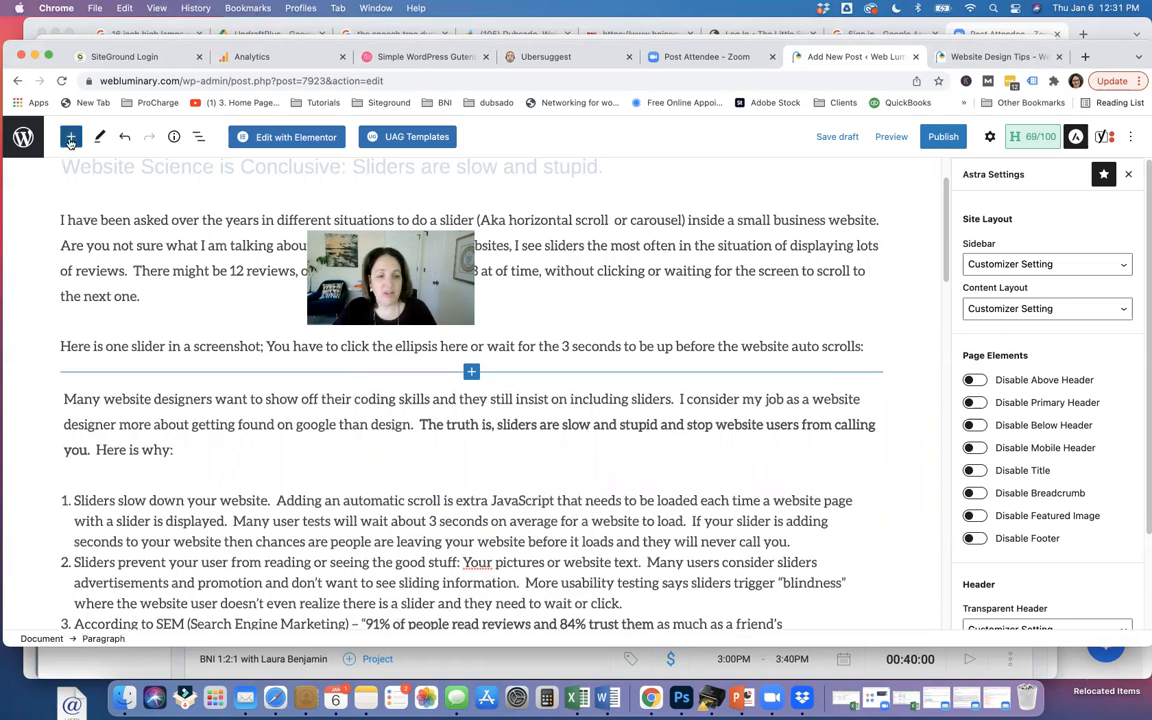
pyautogui.click(70, 138)
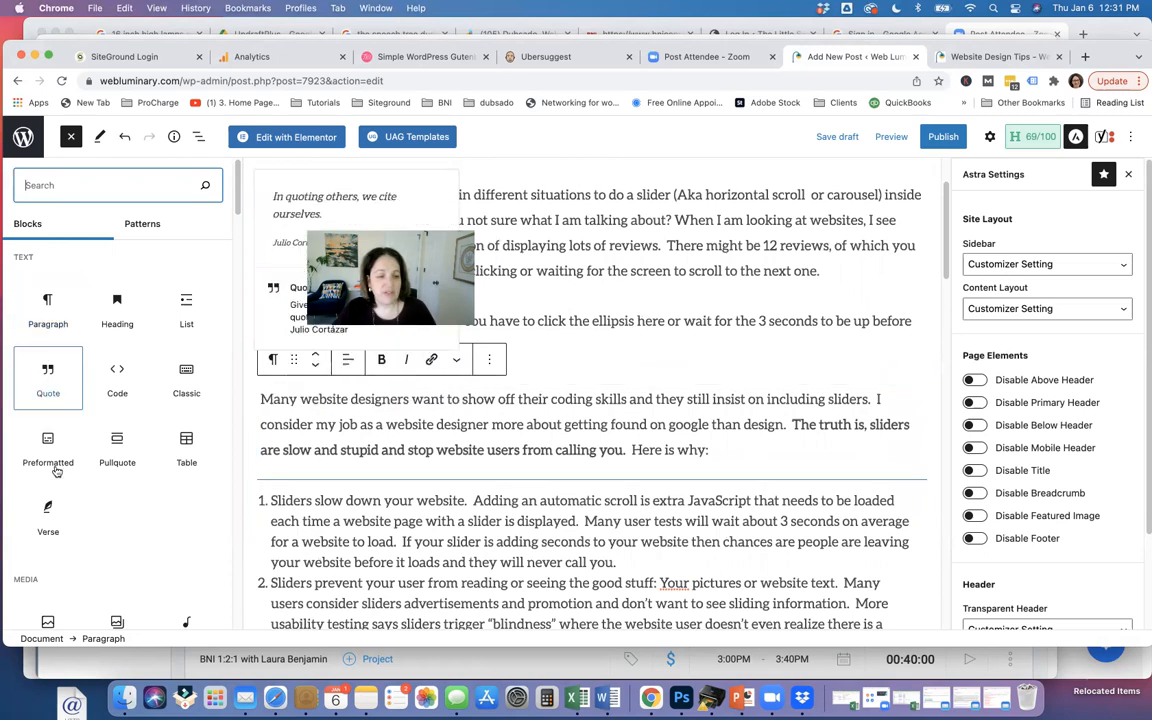
pyautogui.scroll(-4, 100, 460)
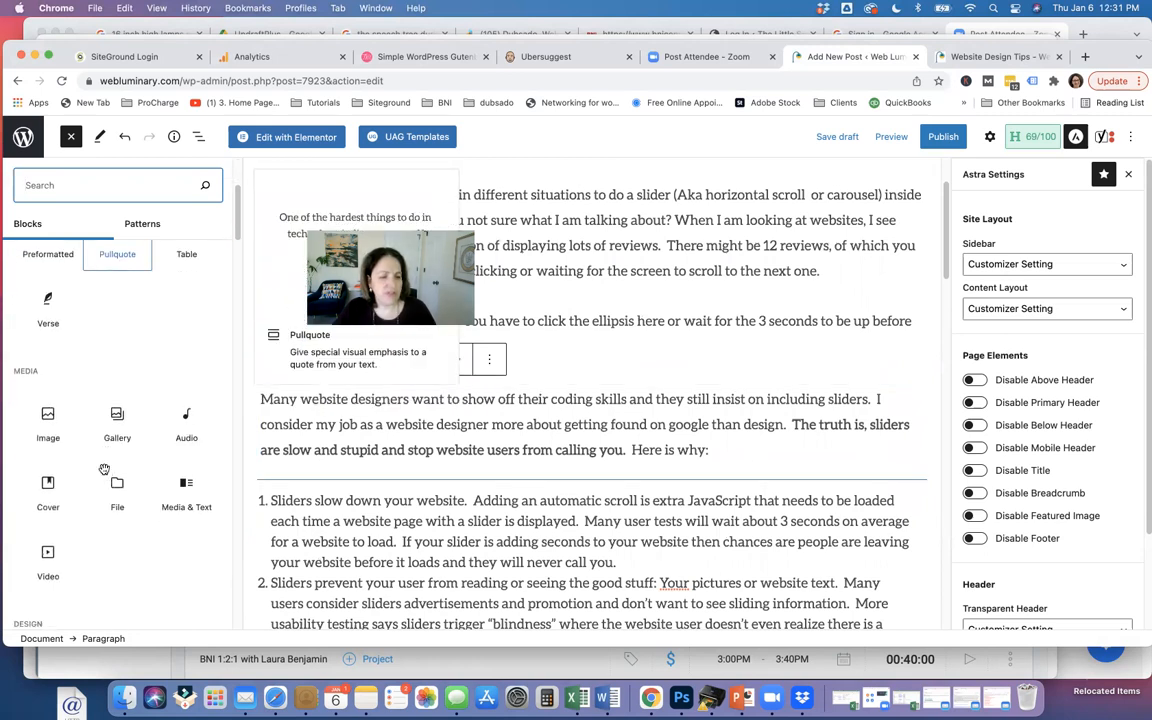
pyautogui.click(48, 430)
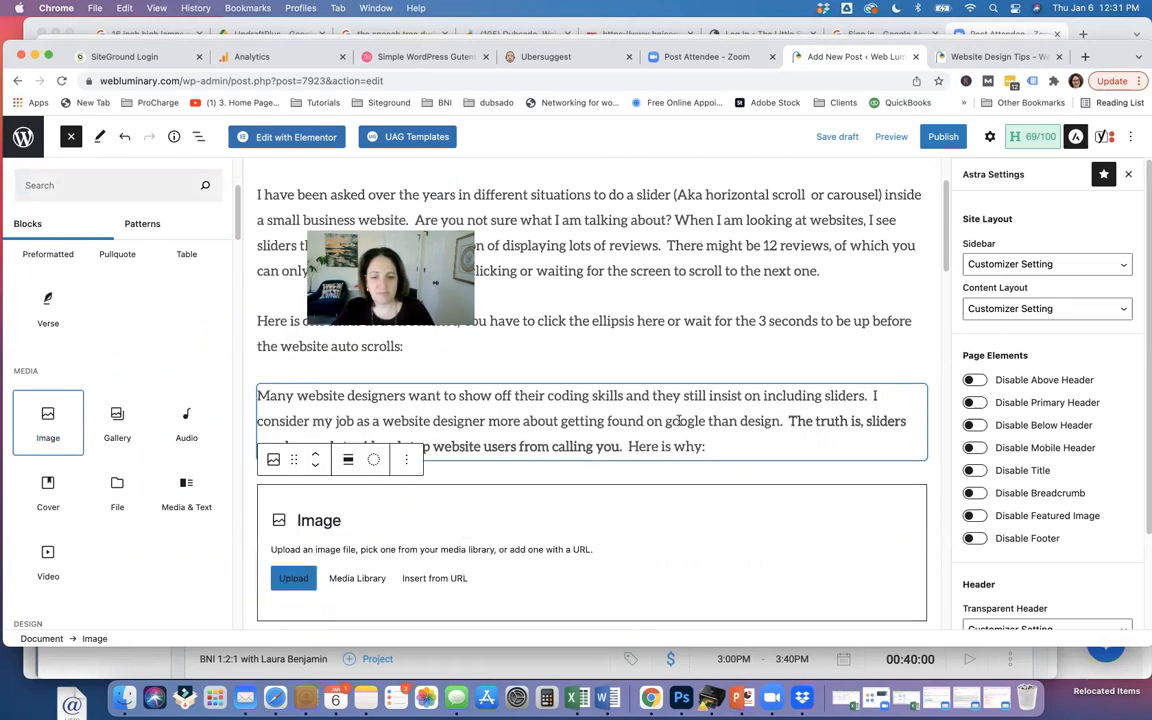
# Upload "Screen Shot 2021-12-19 at 3.47.45 PM" from the Desktop into the Image block
pyautogui.click(295, 579)
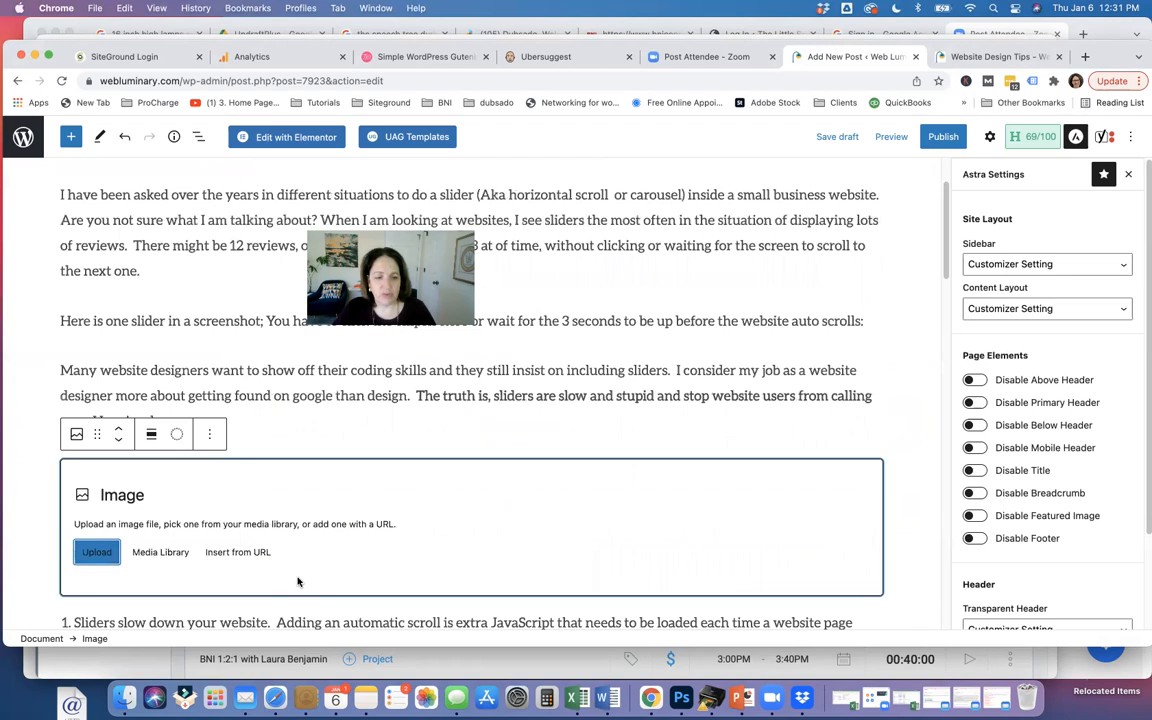
pyautogui.click(97, 556)
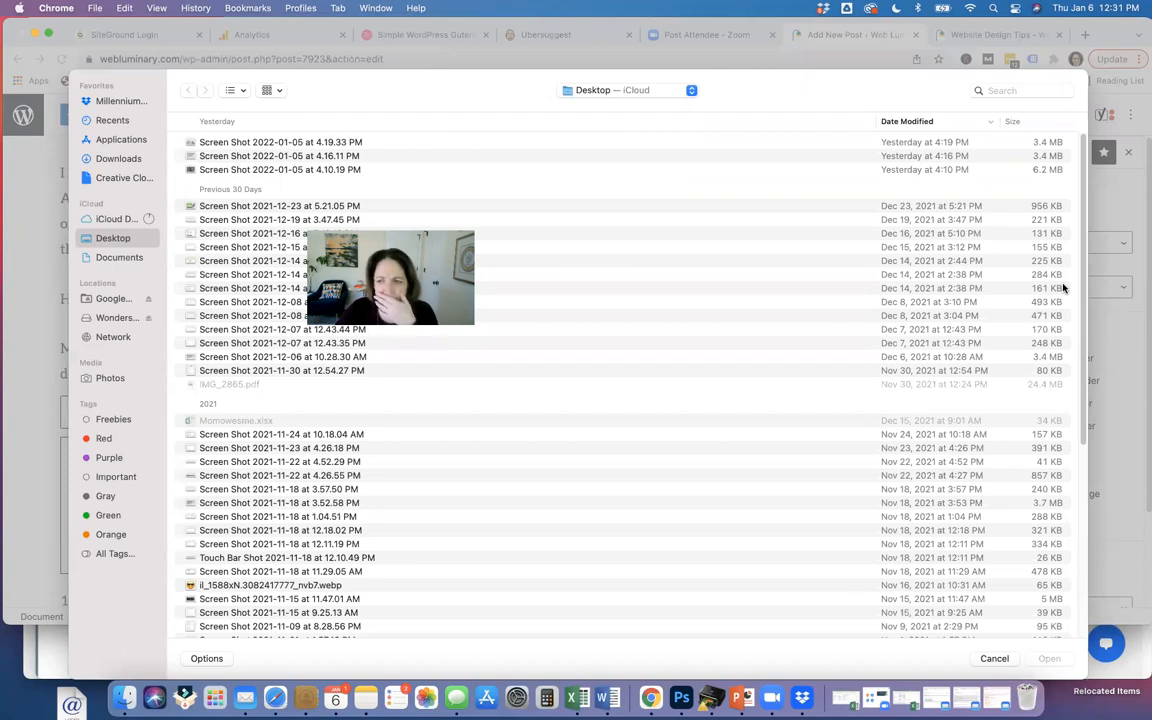
pyautogui.click(211, 234)
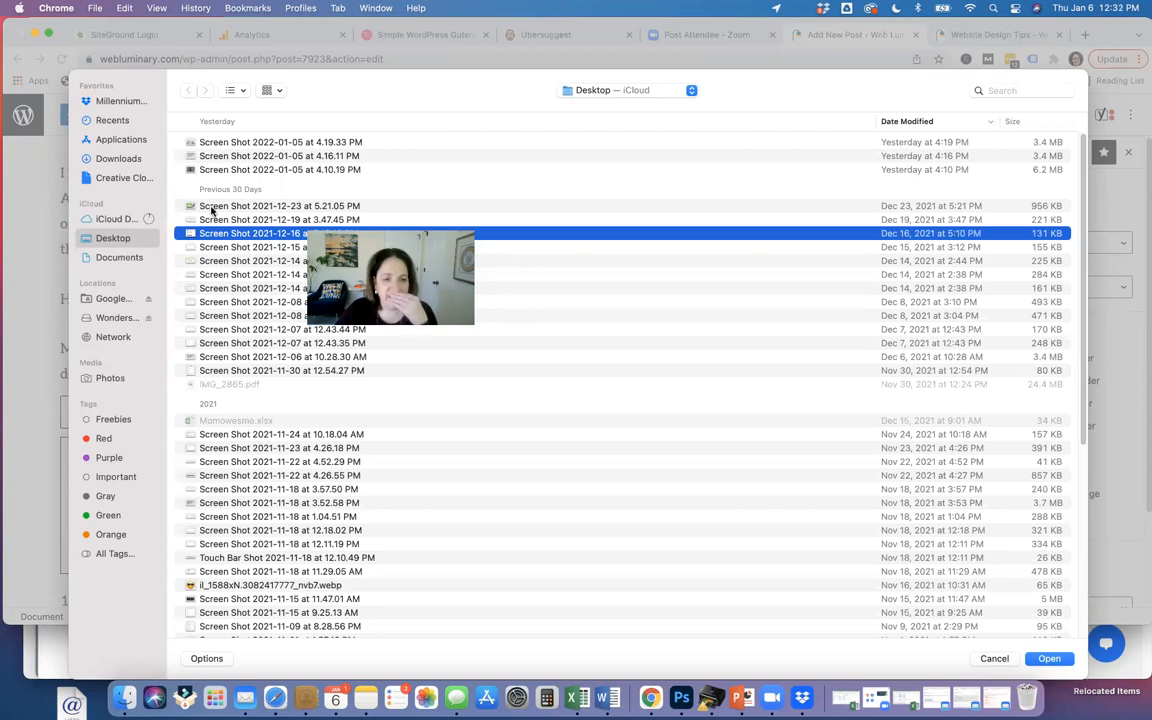
pyautogui.click(212, 208)
pyautogui.click(211, 221)
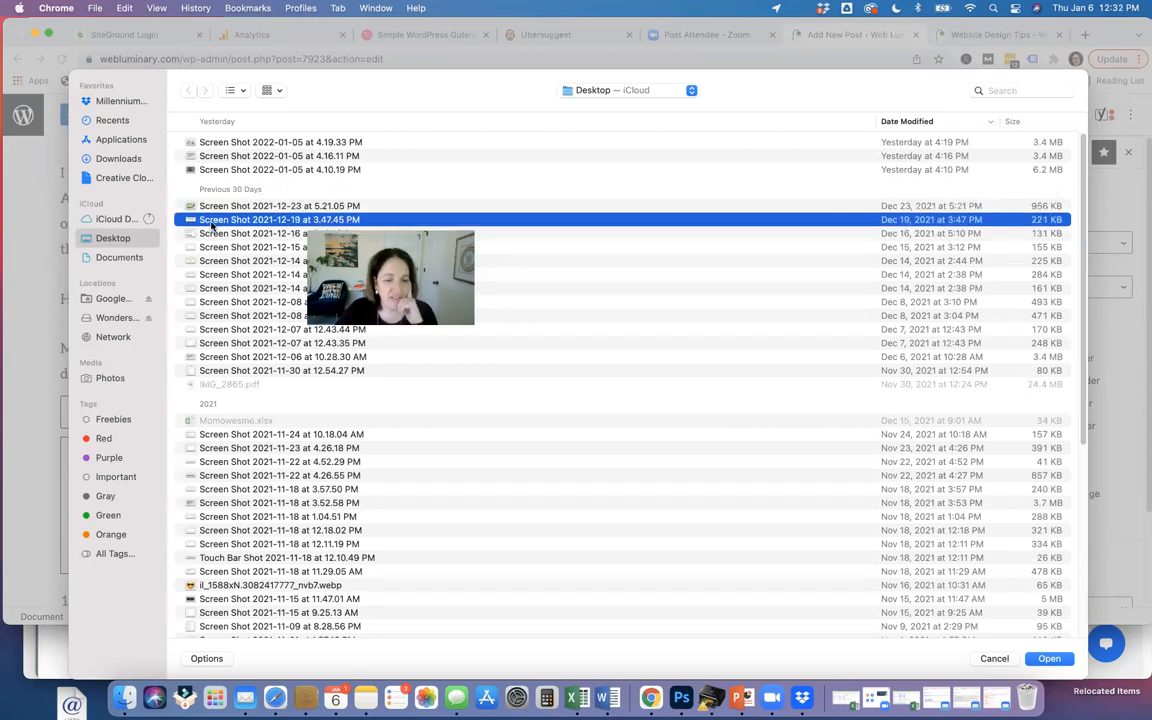
pyautogui.click(1050, 659)
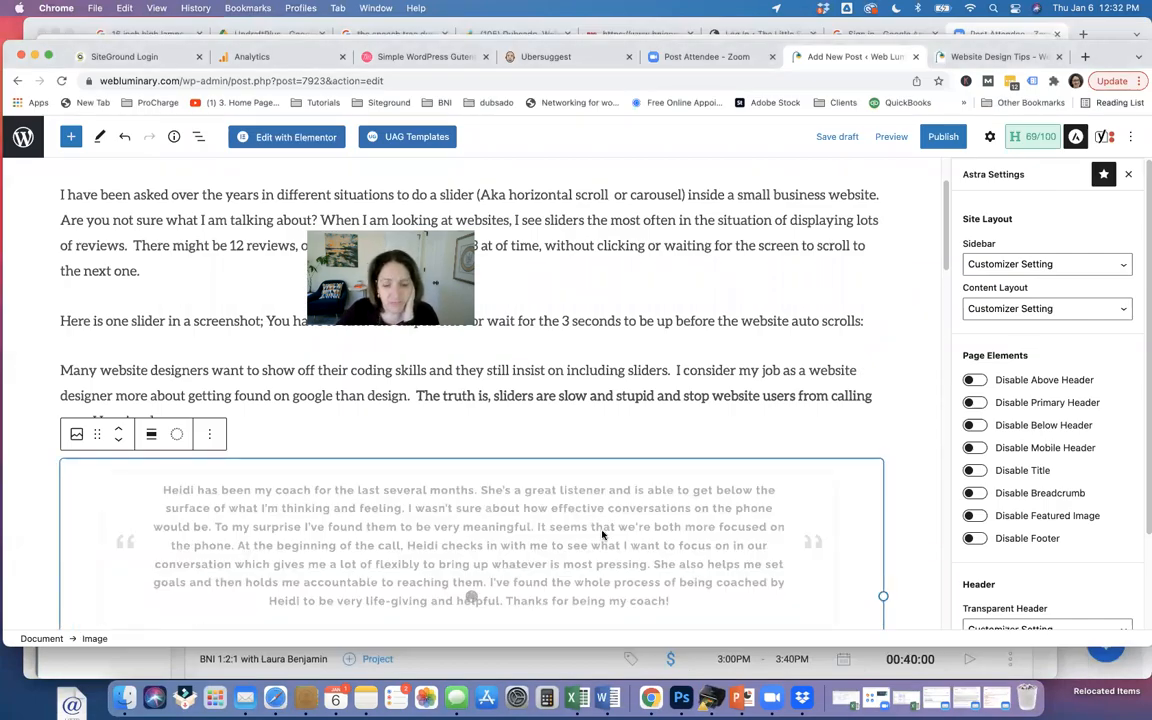
pyautogui.scroll(-5, 550, 552)
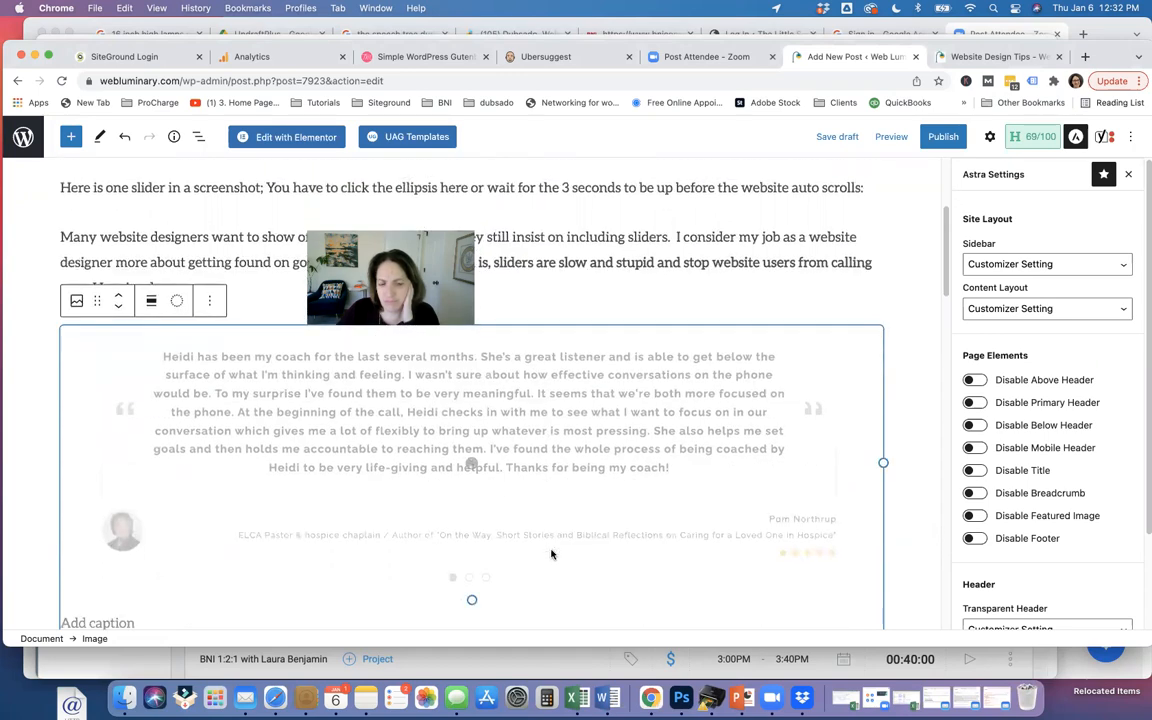
pyautogui.scroll(2, 551, 550)
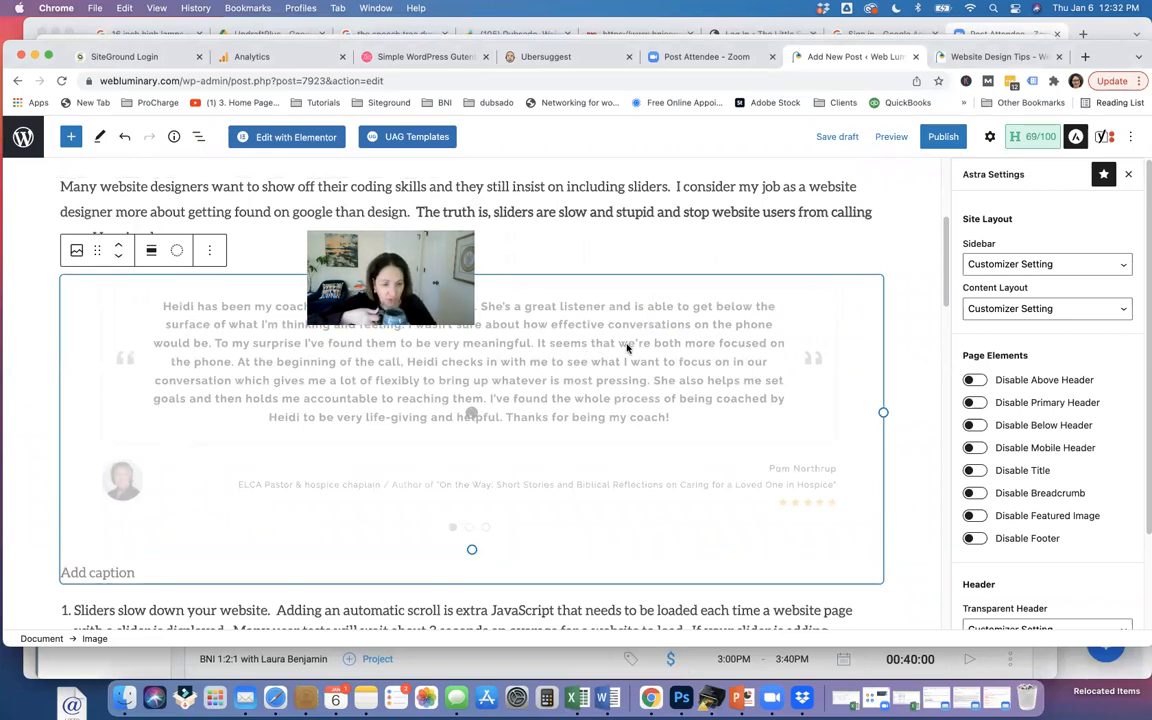
pyautogui.scroll(-4, 627, 347)
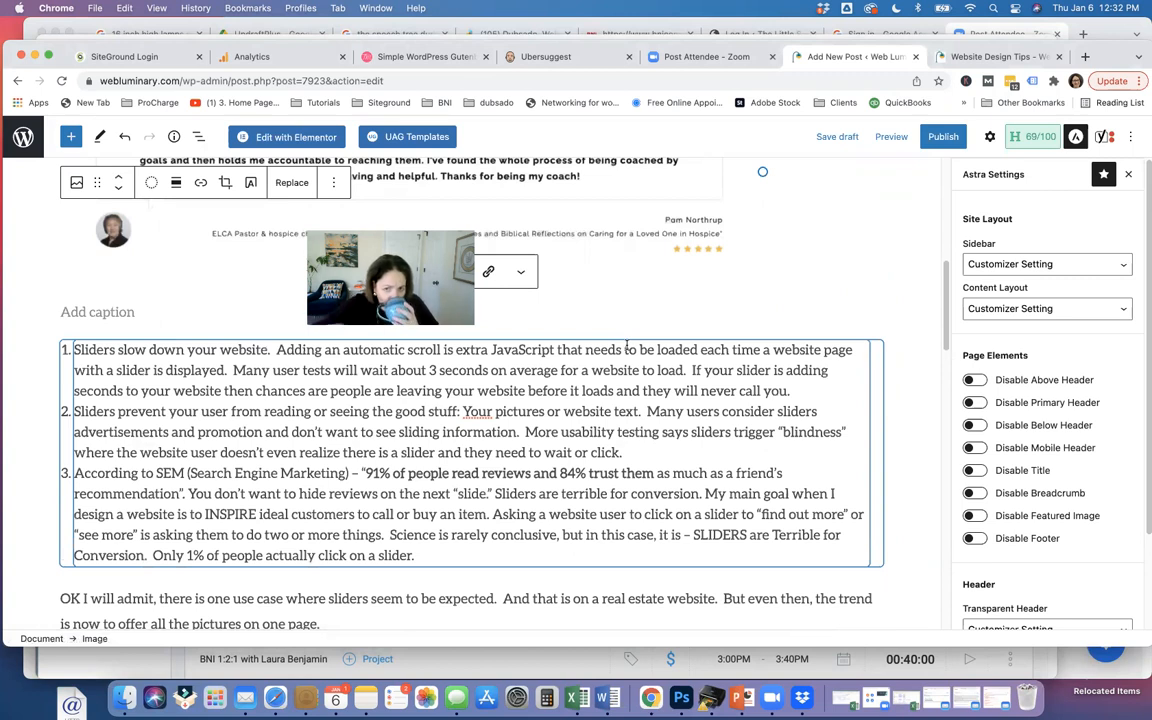
pyautogui.scroll(6, 683, 447)
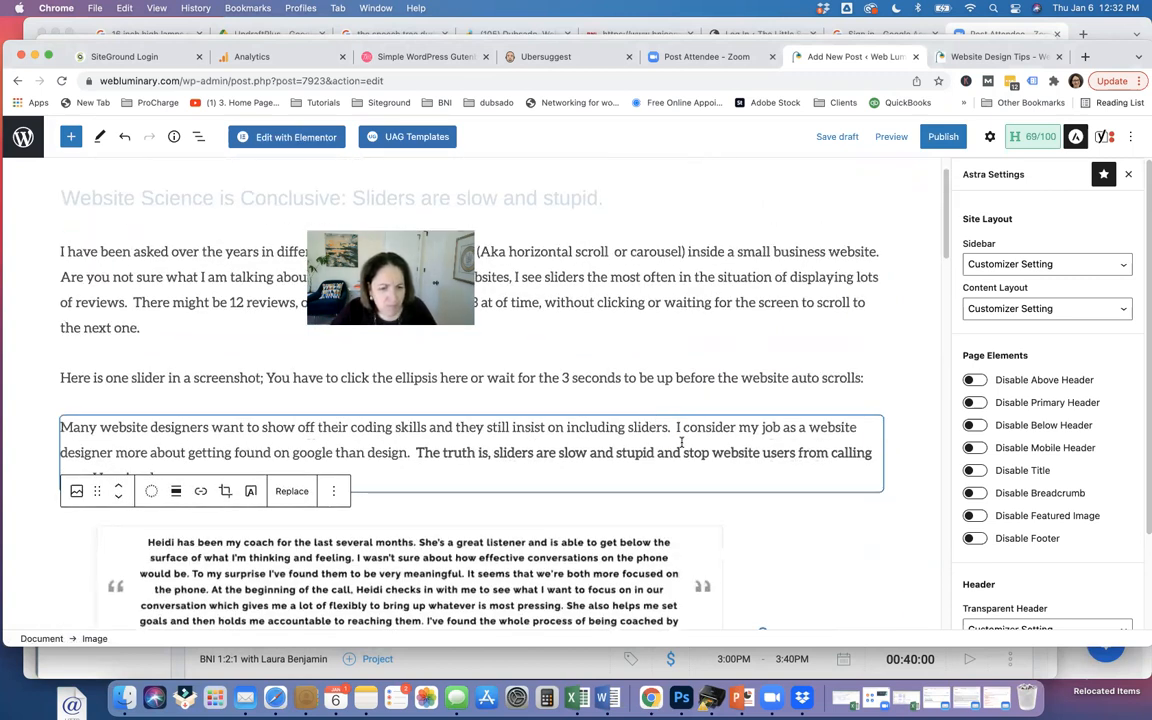
pyautogui.scroll(-3, 683, 447)
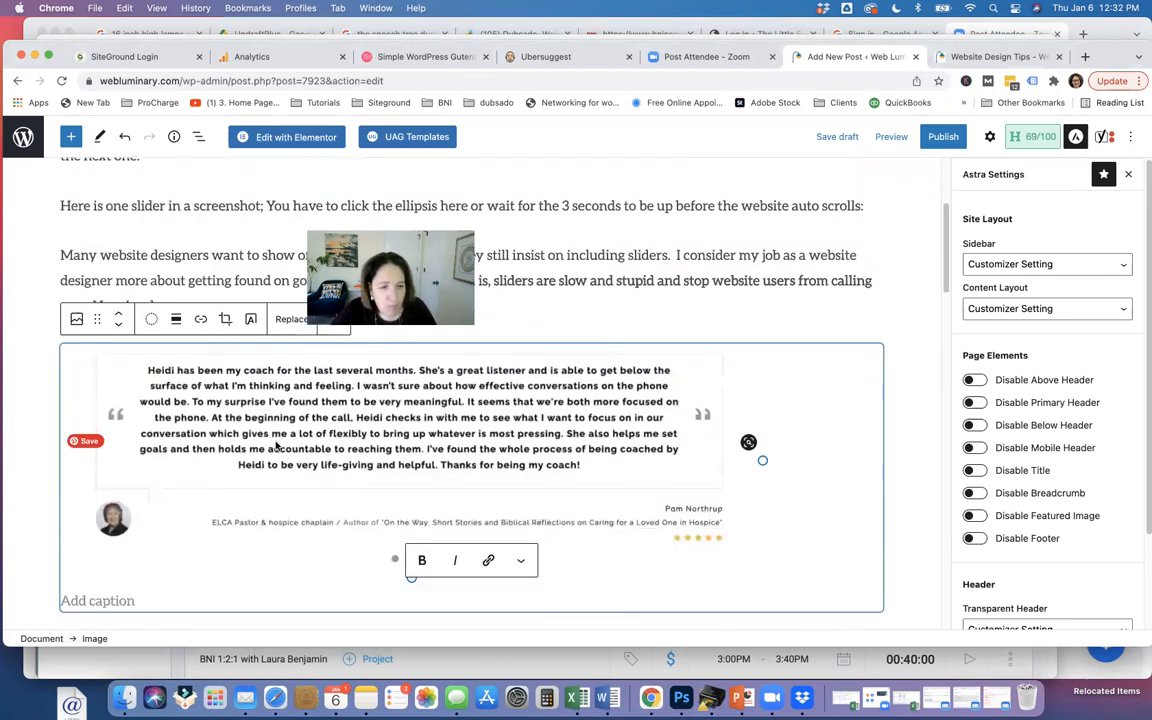
# Place the text cursor in the post's opening paragraph, which begins "I have been asked over the years"
pyautogui.click(773, 288)
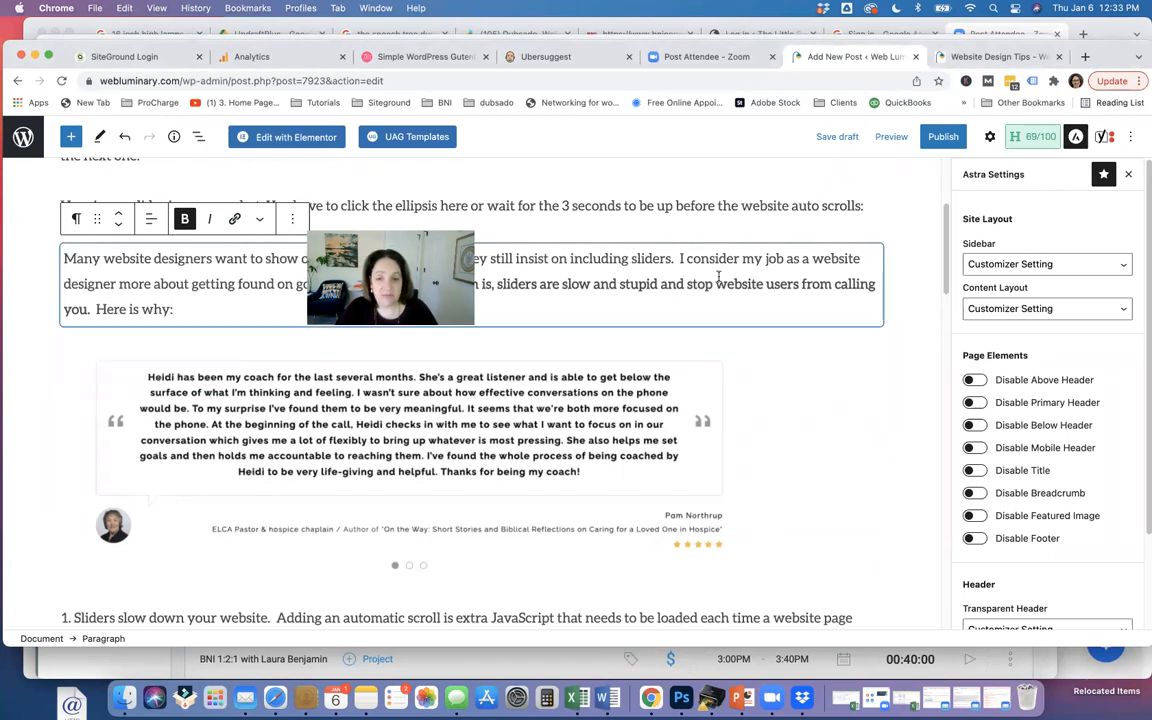
pyautogui.scroll(5, 718, 277)
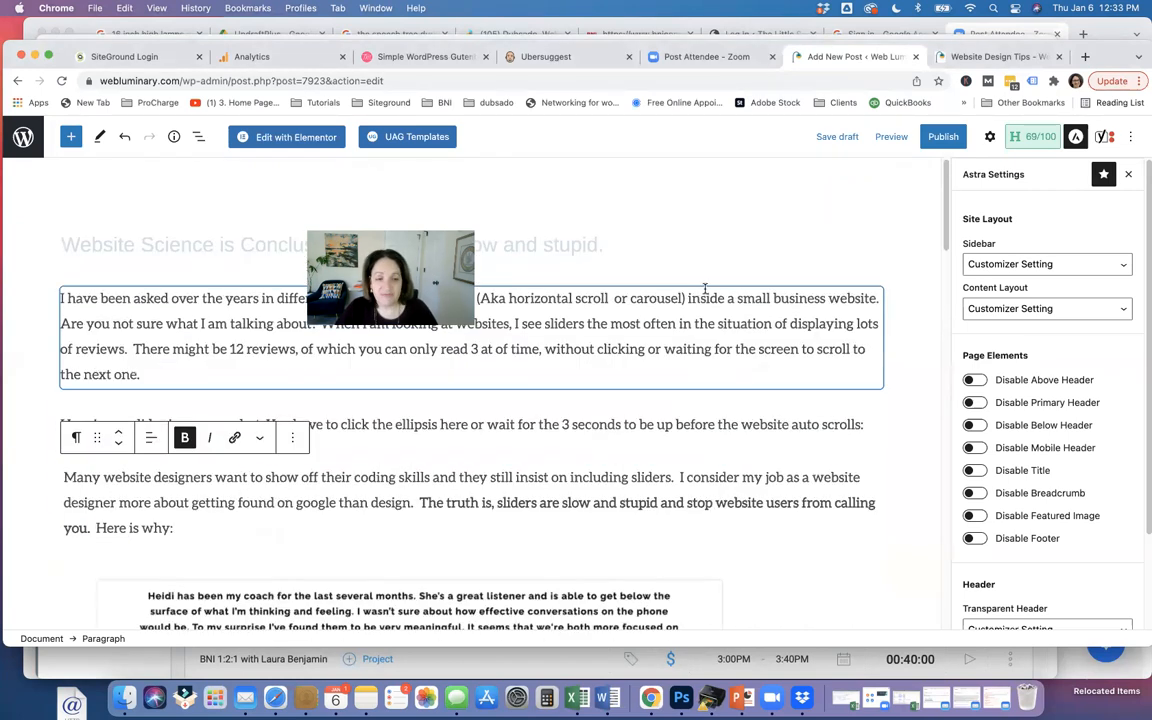
pyautogui.click(70, 298)
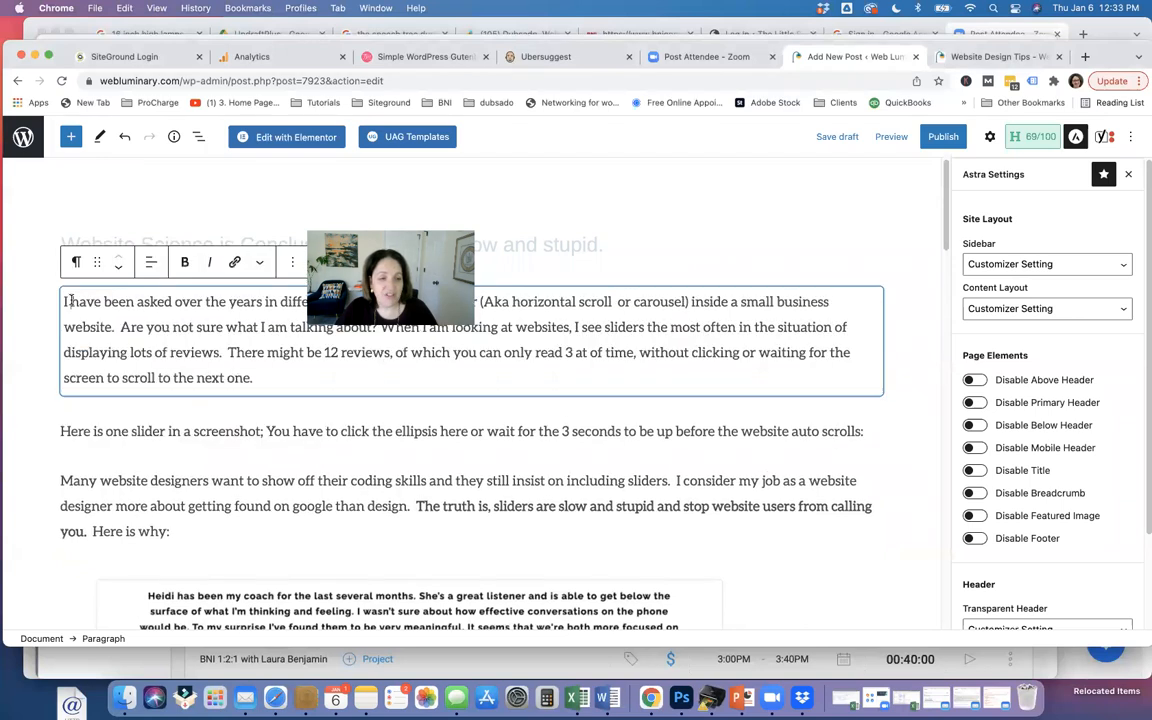
pyautogui.click(1085, 58)
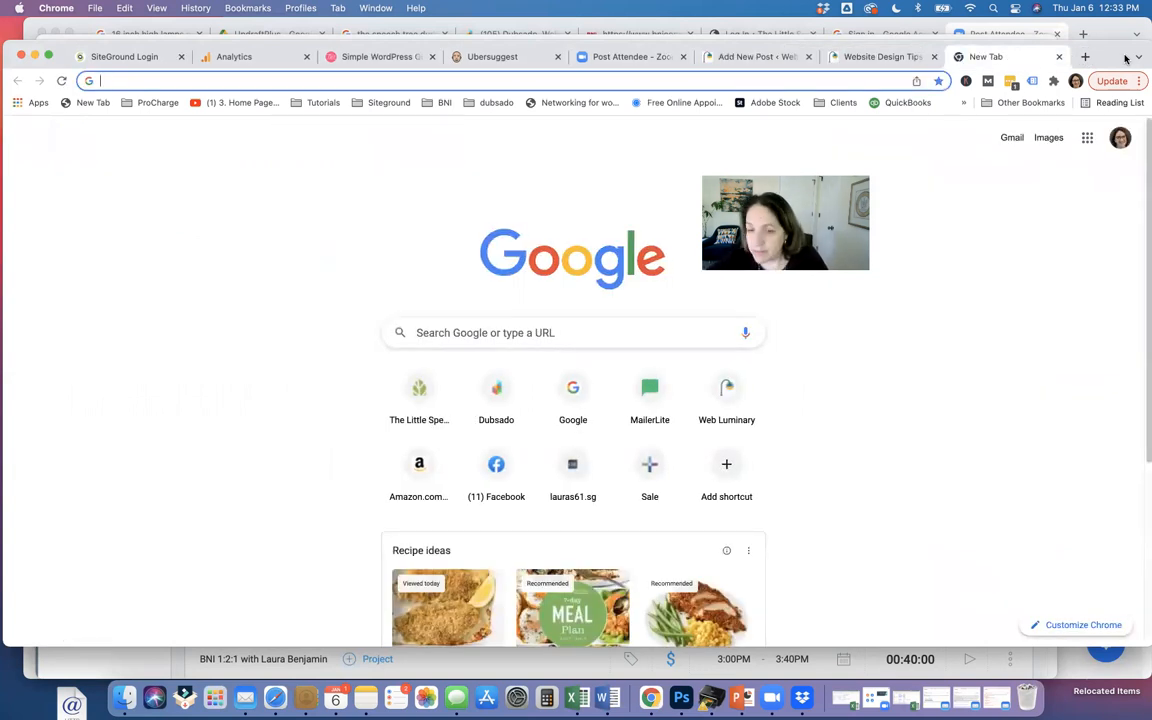
pyautogui.write('ww')
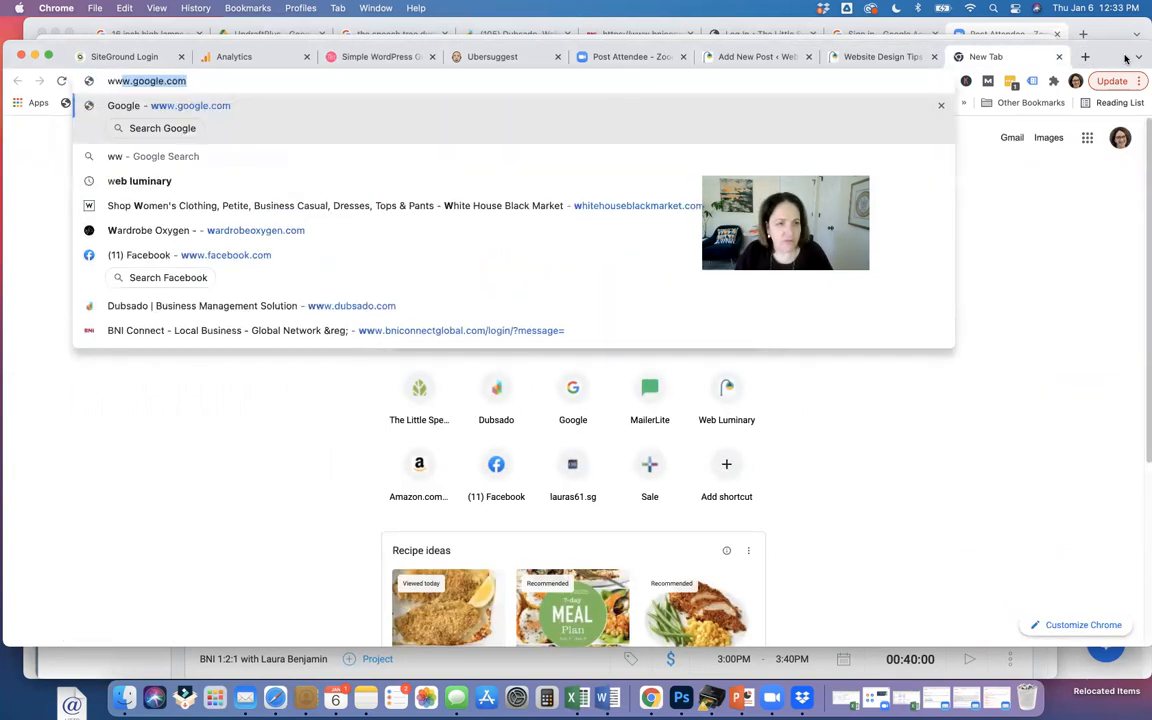
pyautogui.write('w.pixa')
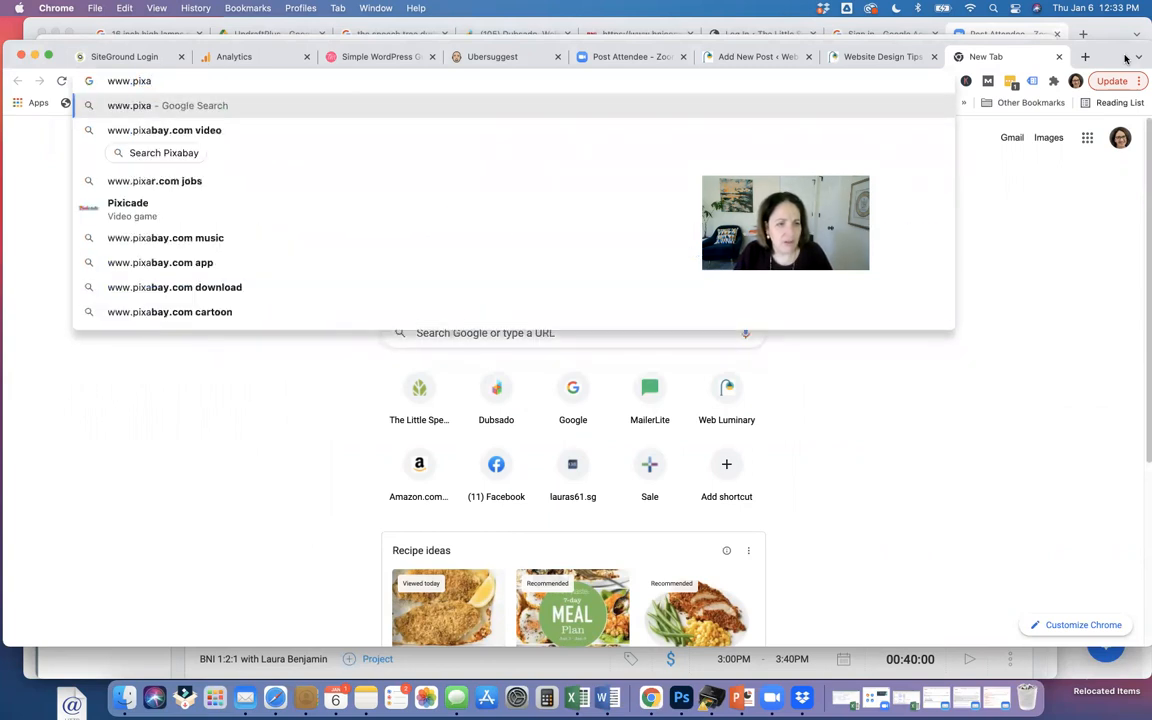
pyautogui.write('bay.com')
pyautogui.press('Return')
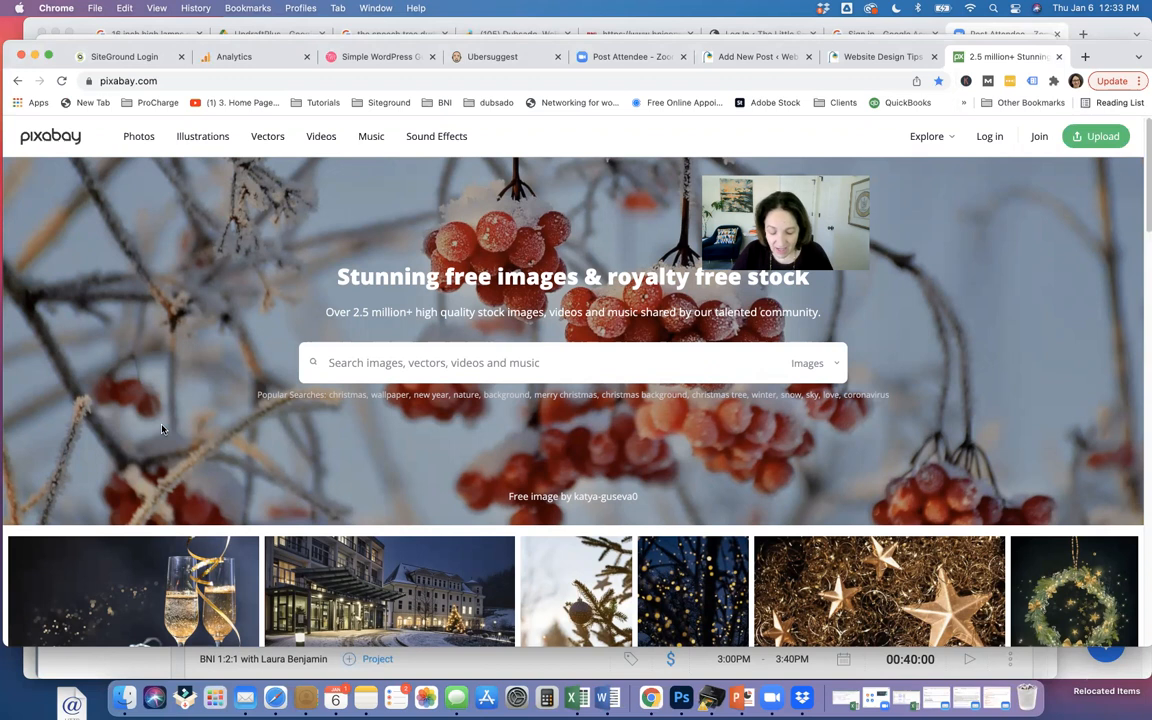
# Search Pixabay for "yoga downward dog" images and look through the results
pyautogui.write('yoga')
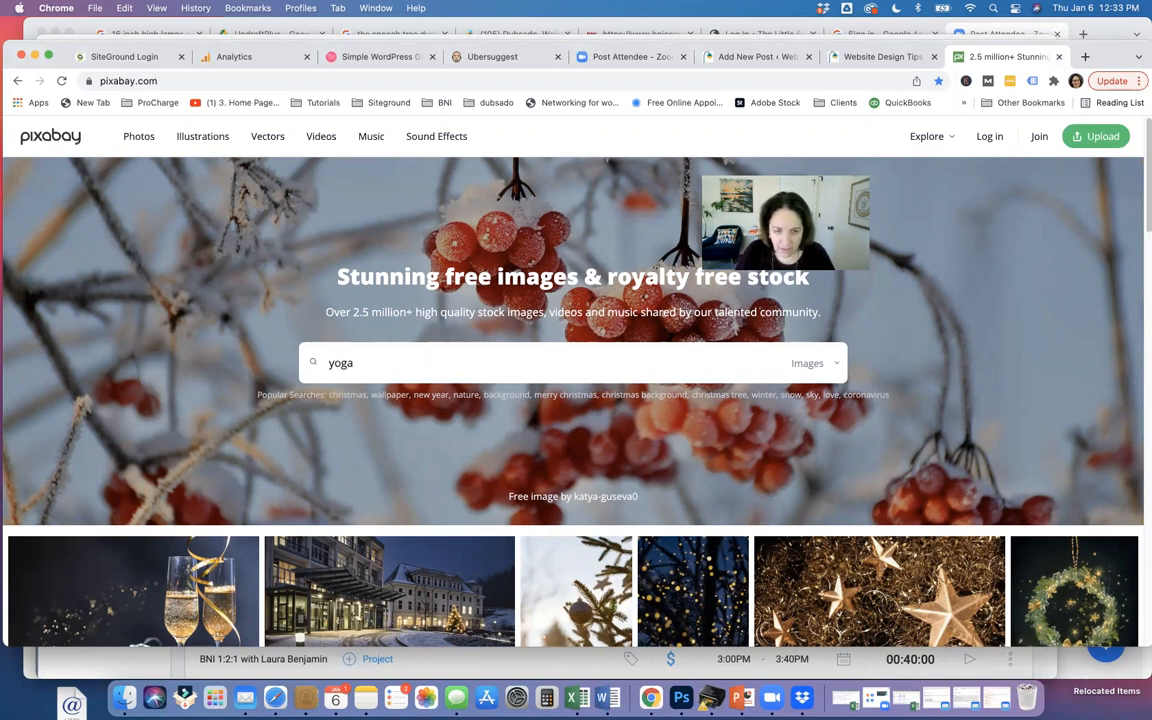
pyautogui.write(' downward dog')
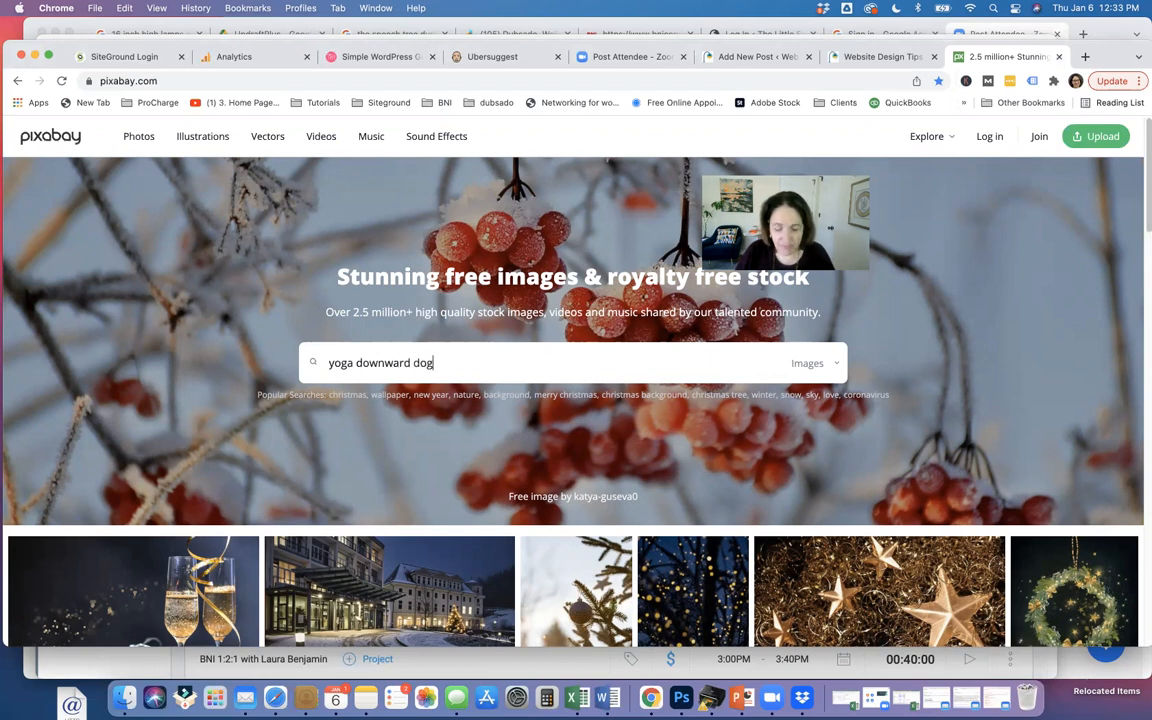
pyautogui.press('Return')
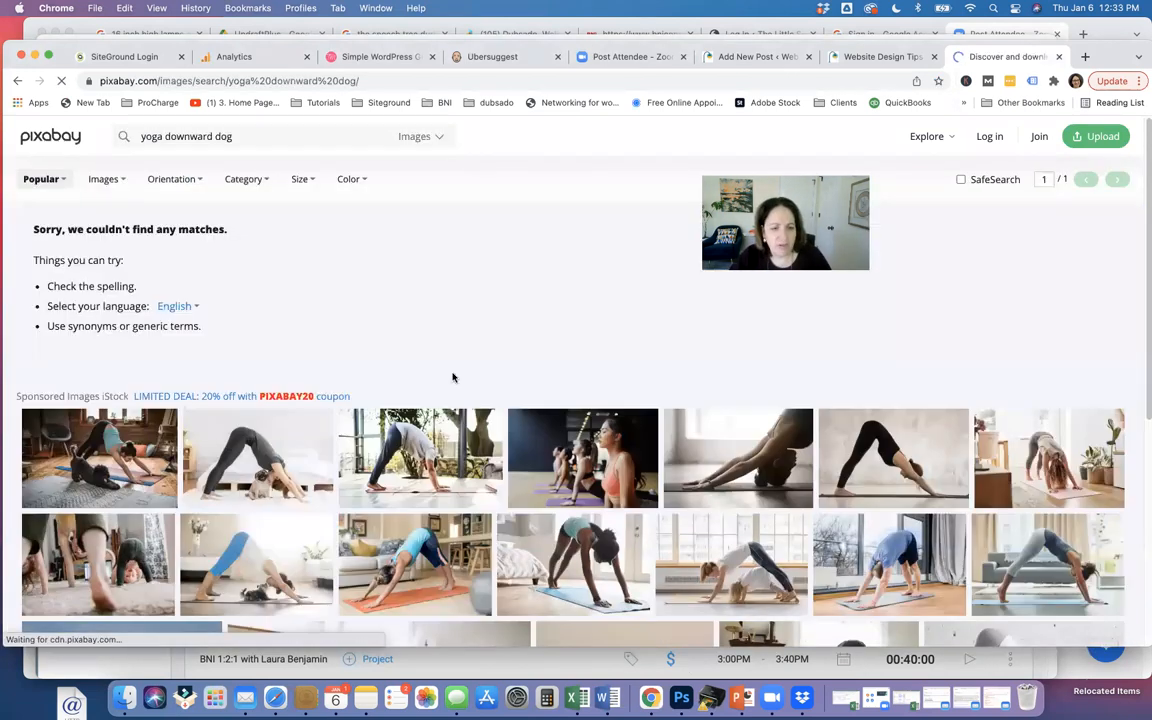
pyautogui.scroll(-2, 423, 407)
pyautogui.scroll(-1, 423, 407)
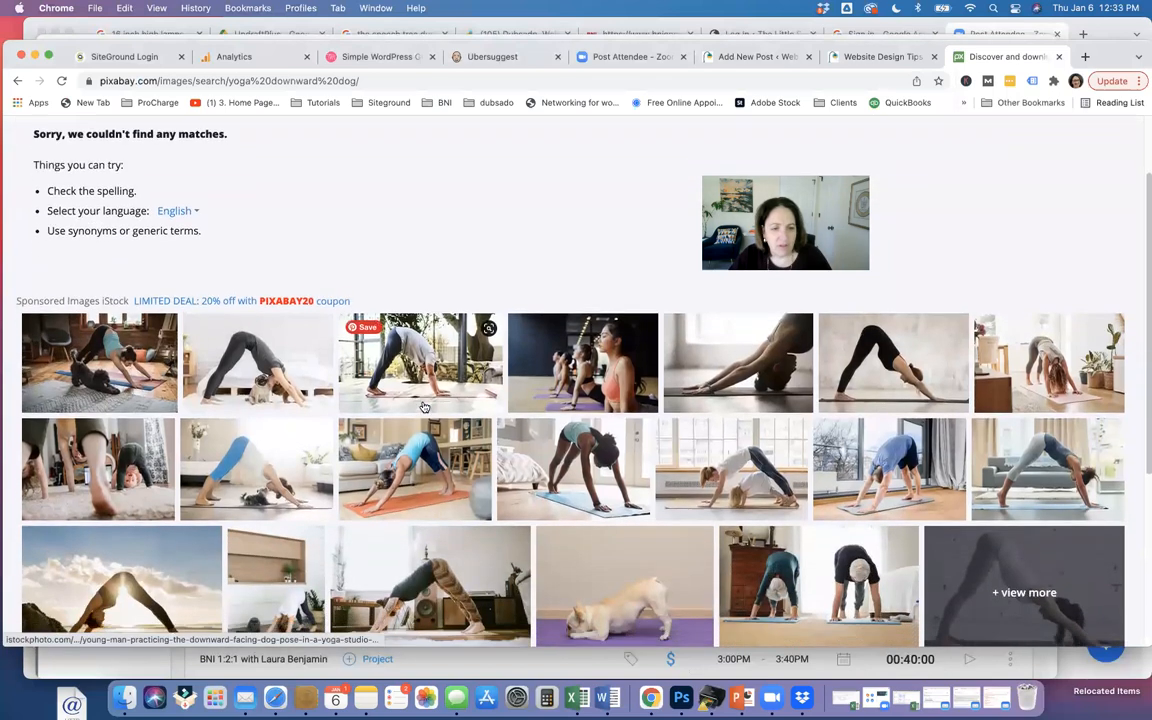
pyautogui.scroll(4, 423, 407)
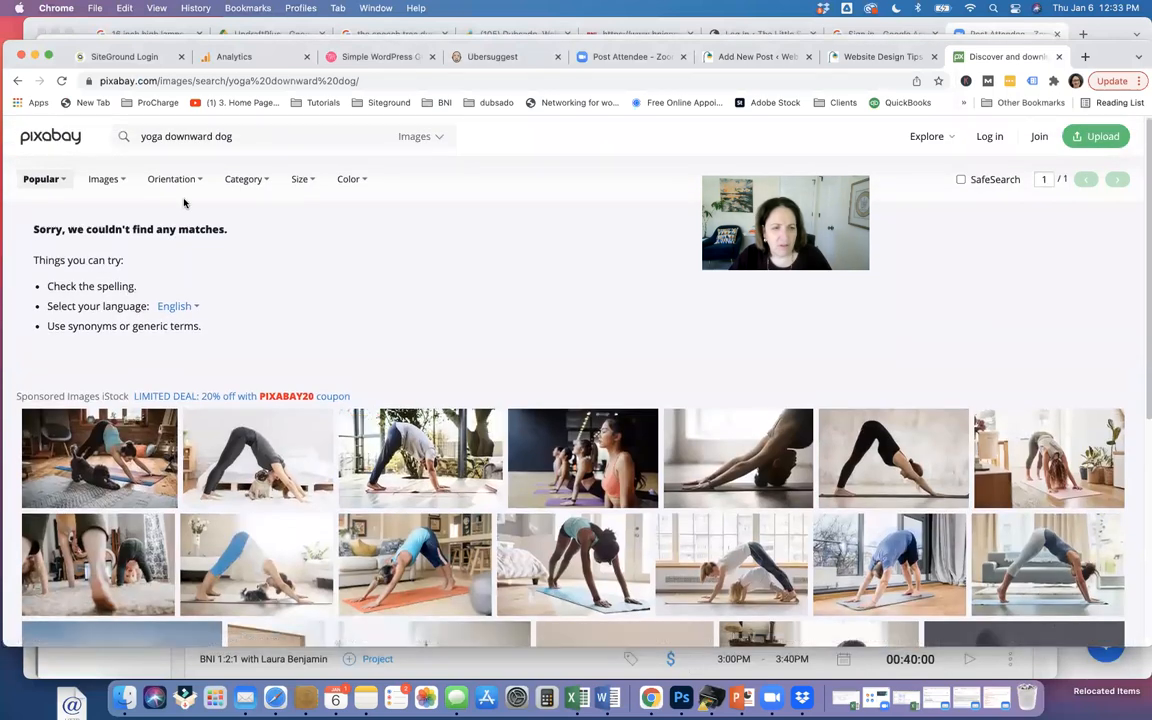
# Shorten the Pixabay search to "yoga" and browse the free images
pyautogui.moveTo(166, 136); pyautogui.dragTo(234, 136)
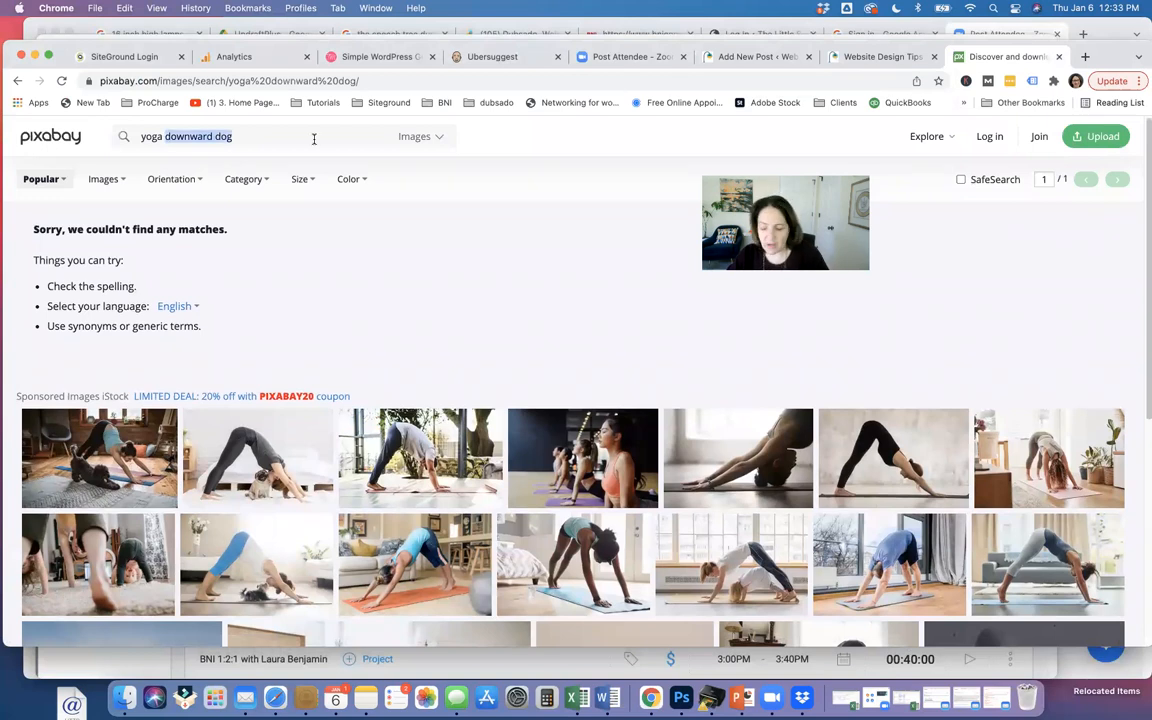
pyautogui.press('BackSpace')
pyautogui.press('Return')
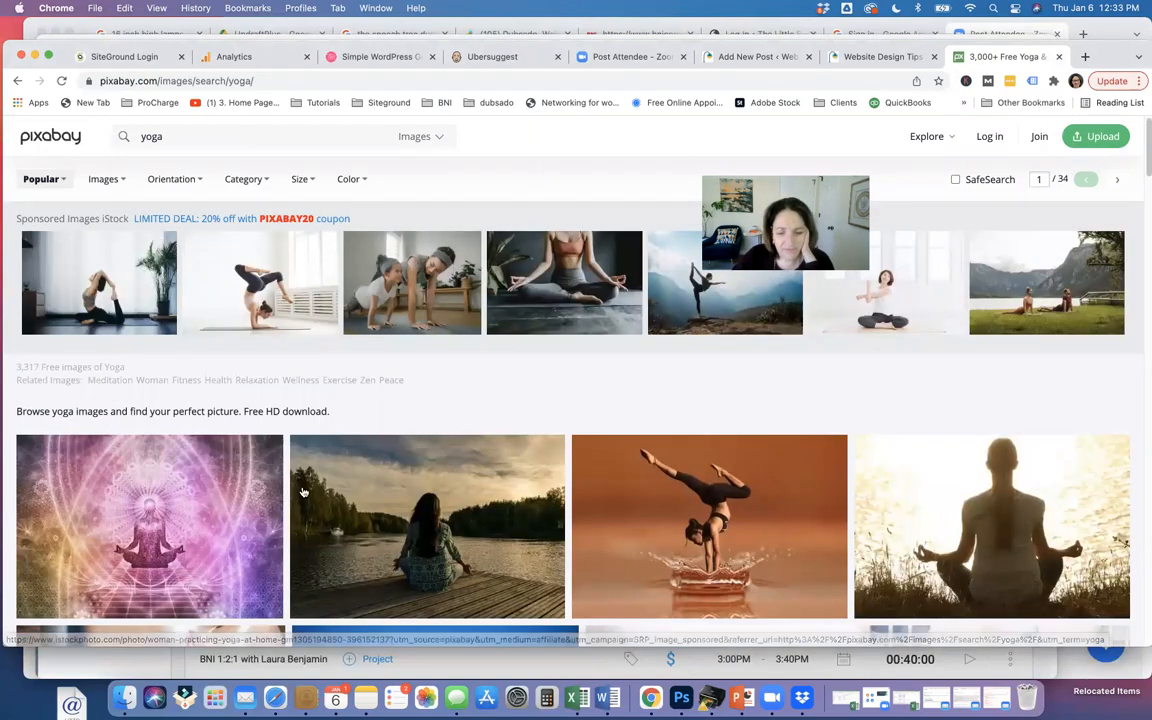
pyautogui.scroll(-3, 527, 470)
pyautogui.scroll(-3, 964, 453)
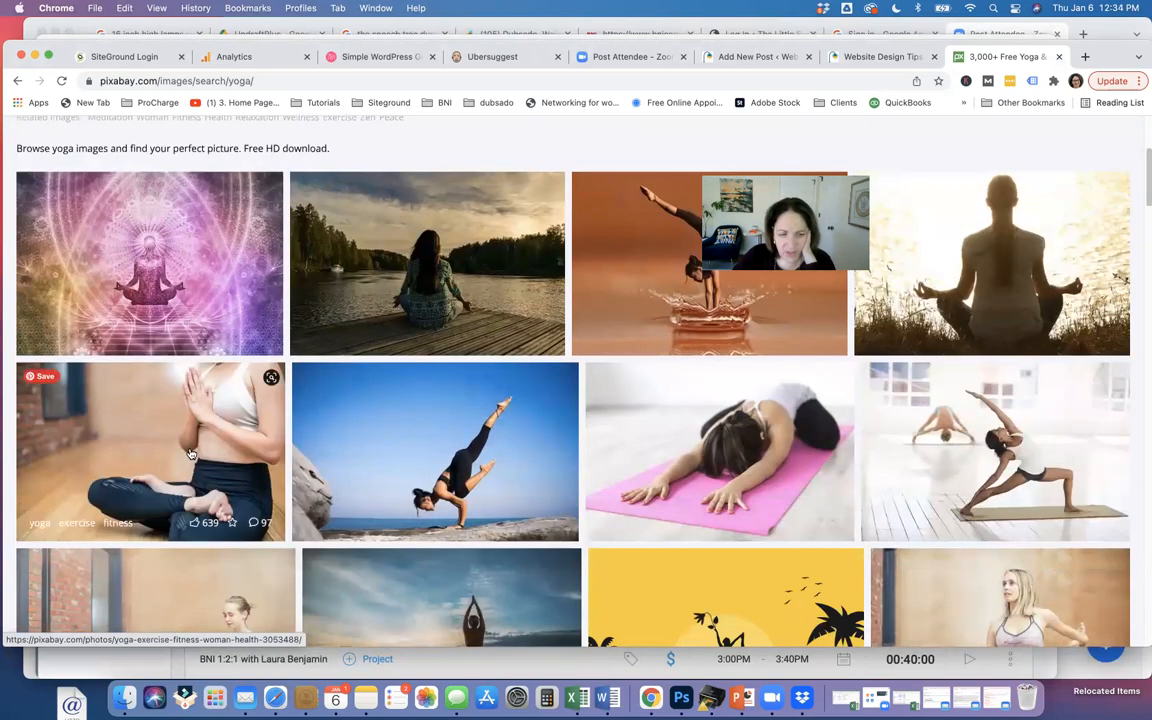
# Download the photo of the cross-legged woman with joined palms as a 1920×1280 JPG, completing the robot check
pyautogui.click(120, 453)
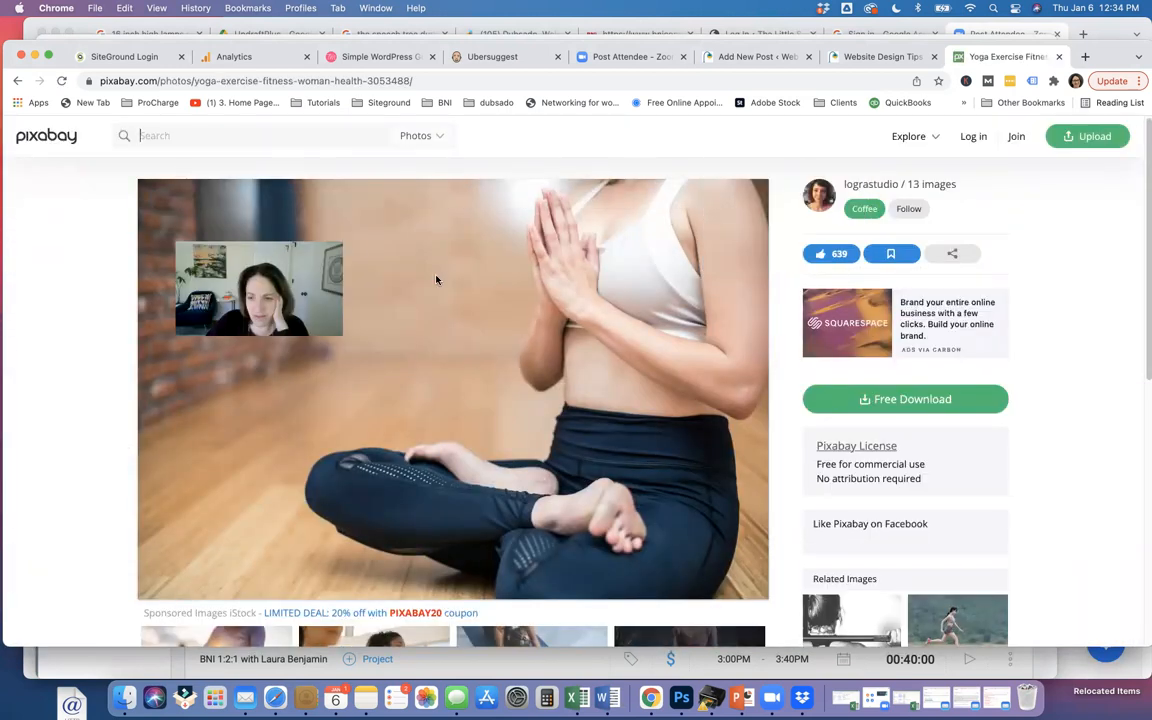
pyautogui.click(923, 402)
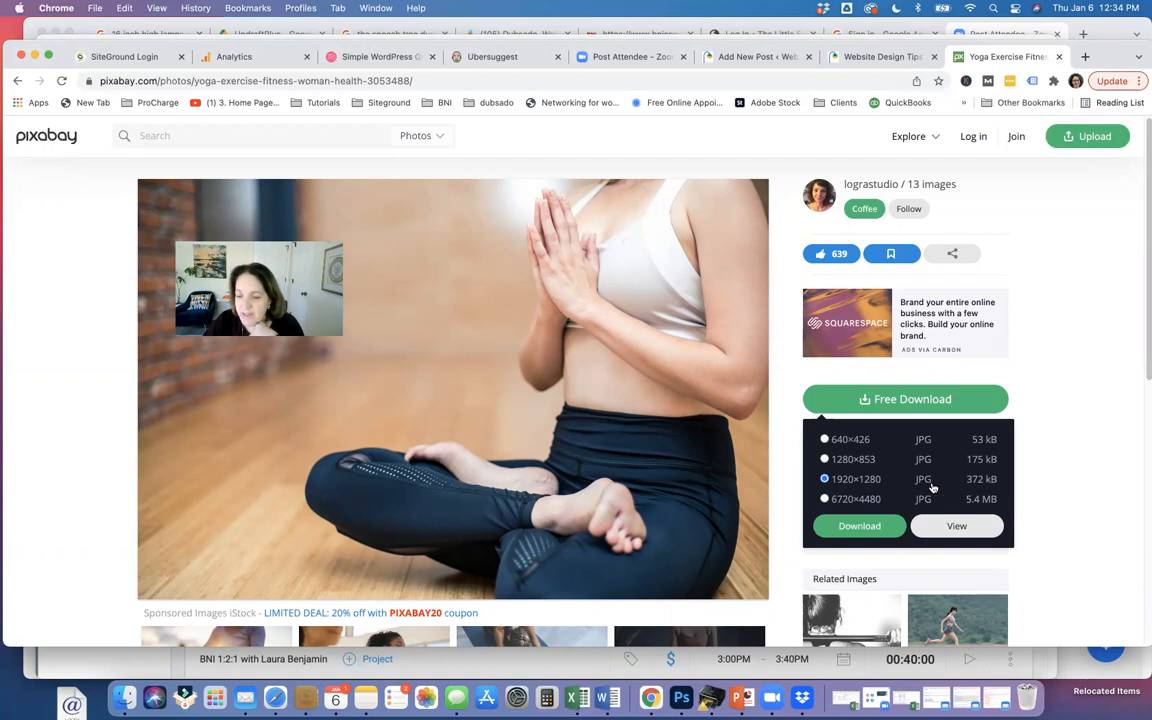
pyautogui.click(858, 527)
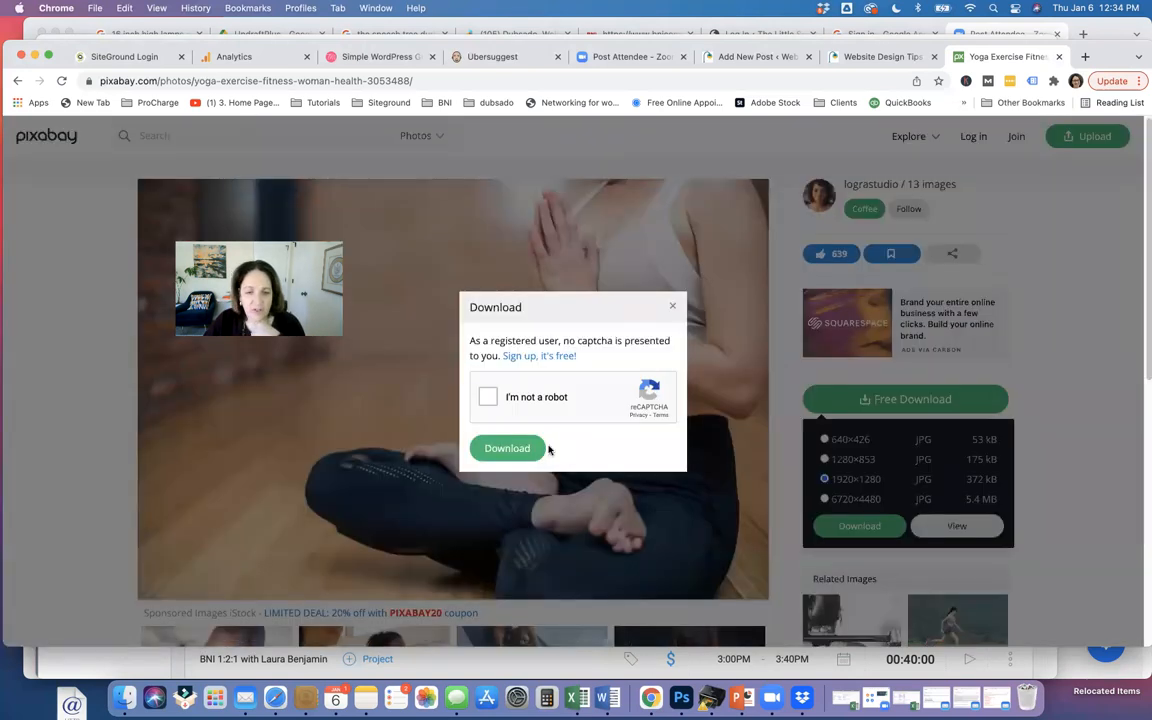
pyautogui.click(488, 400)
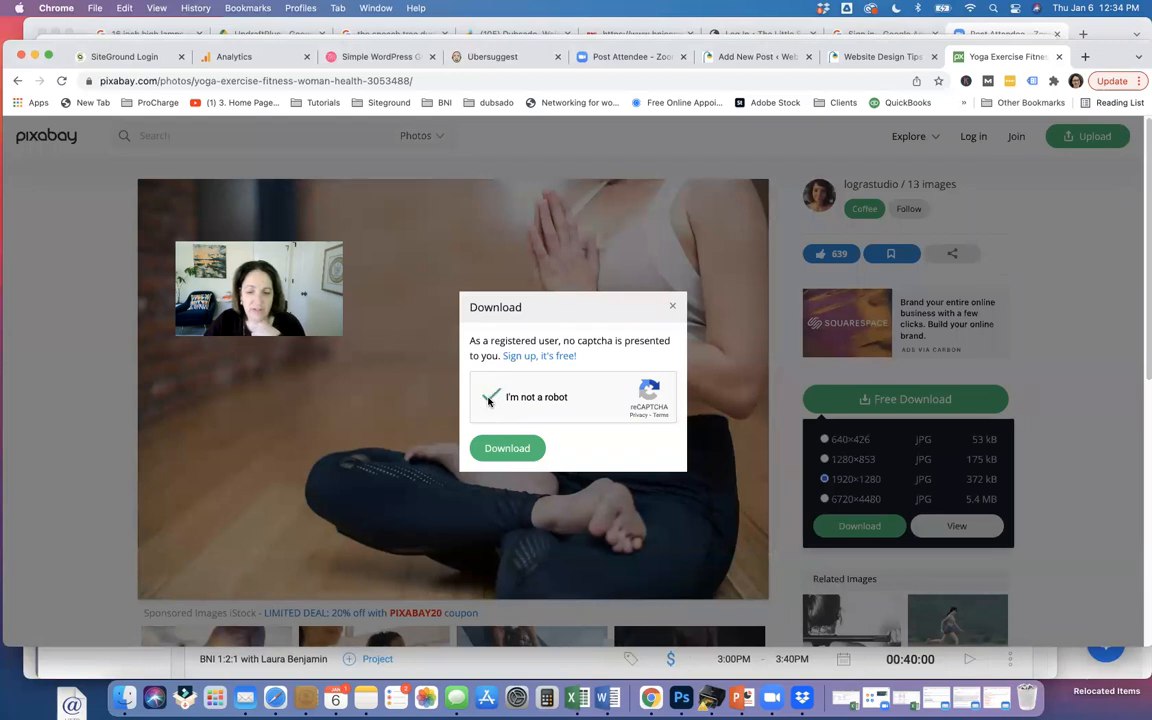
pyautogui.click(507, 448)
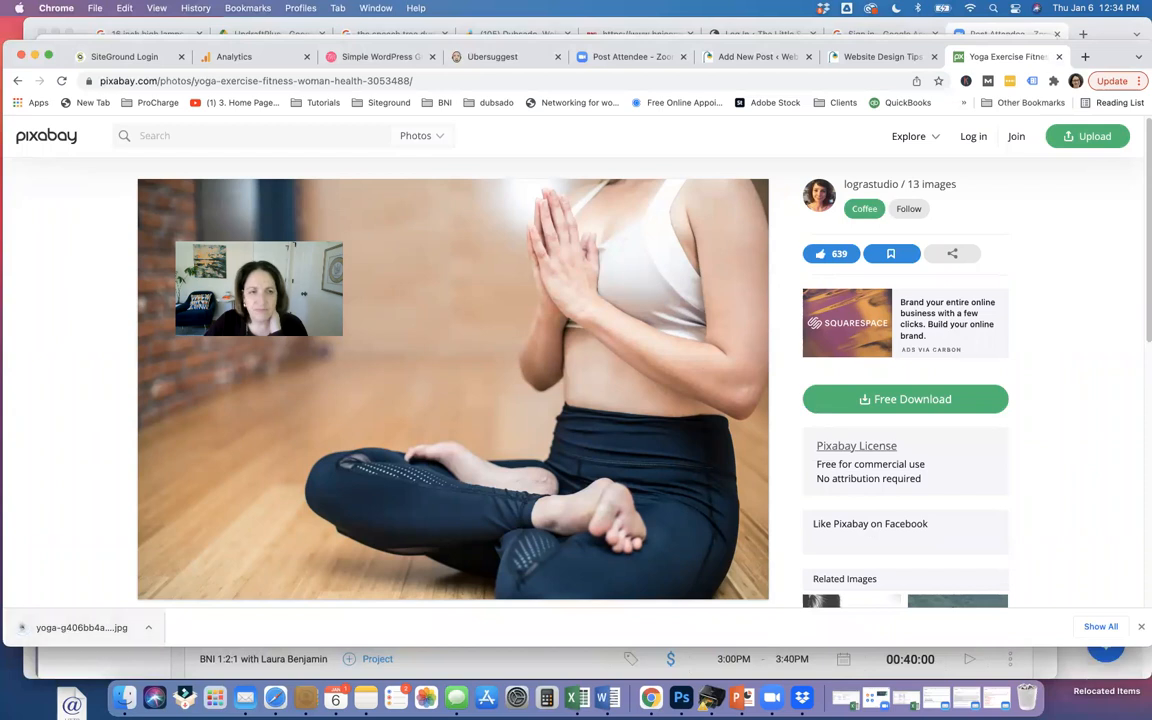
# Return to the post being edited and insert an Image block below its opening paragraph
pyautogui.click(899, 58)
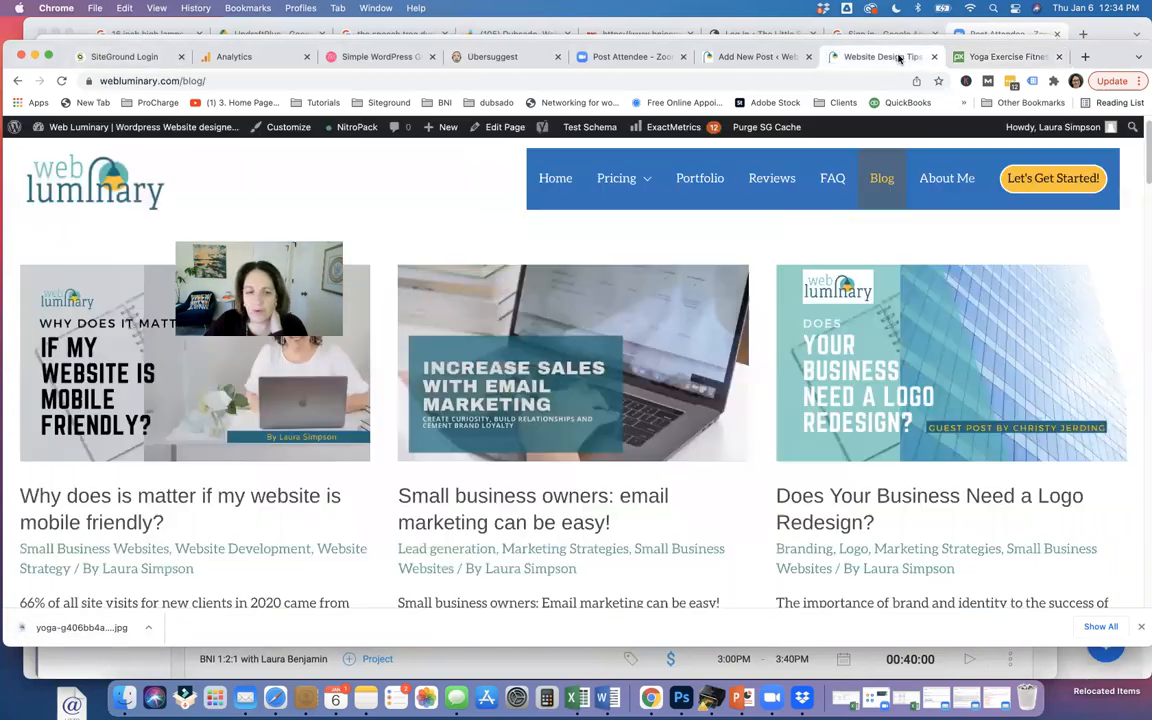
pyautogui.click(733, 58)
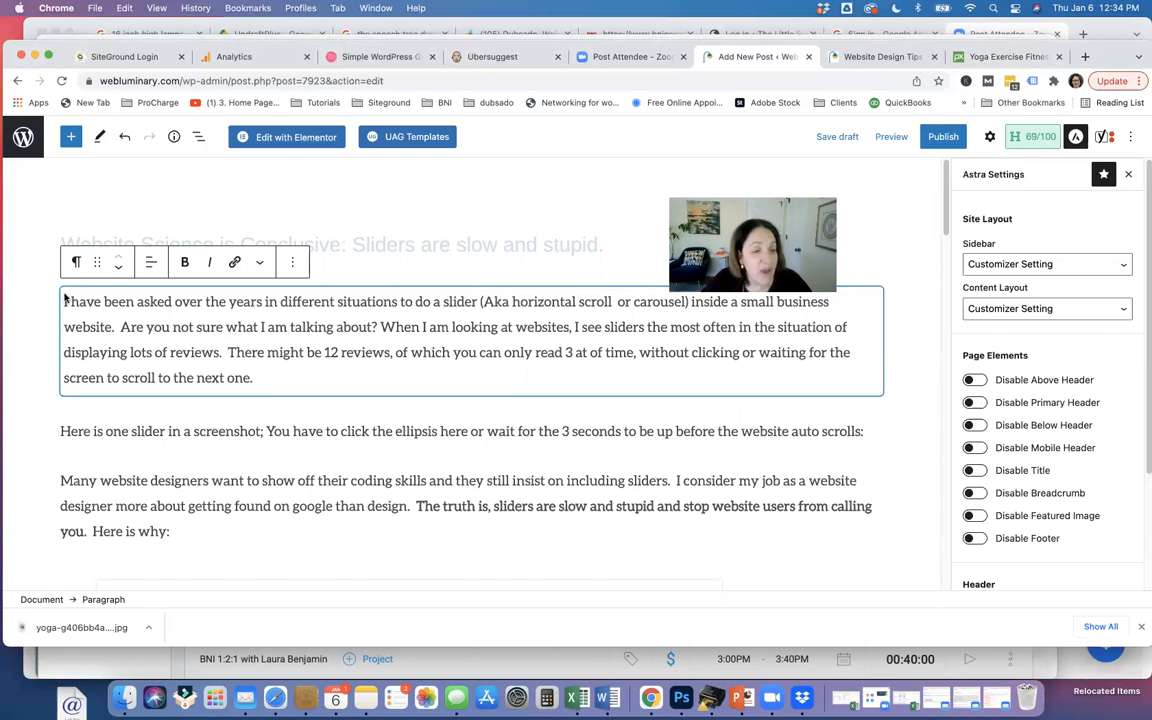
pyautogui.click(70, 137)
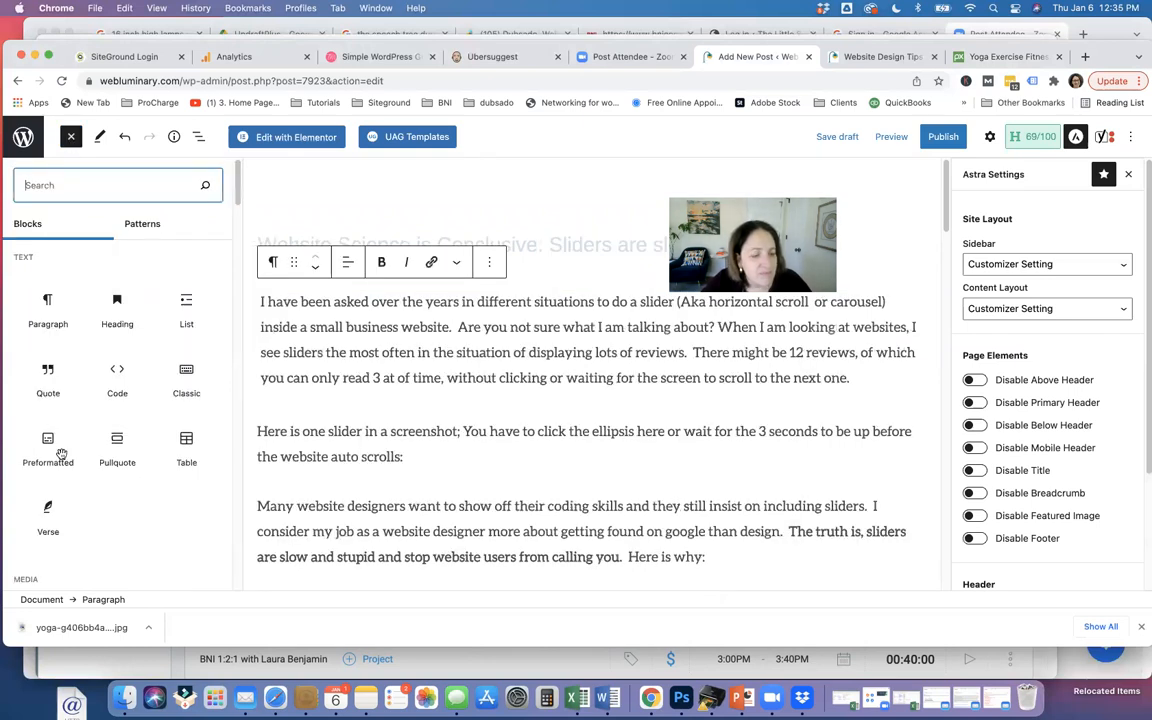
pyautogui.scroll(-3, 65, 495)
pyautogui.click(60, 500)
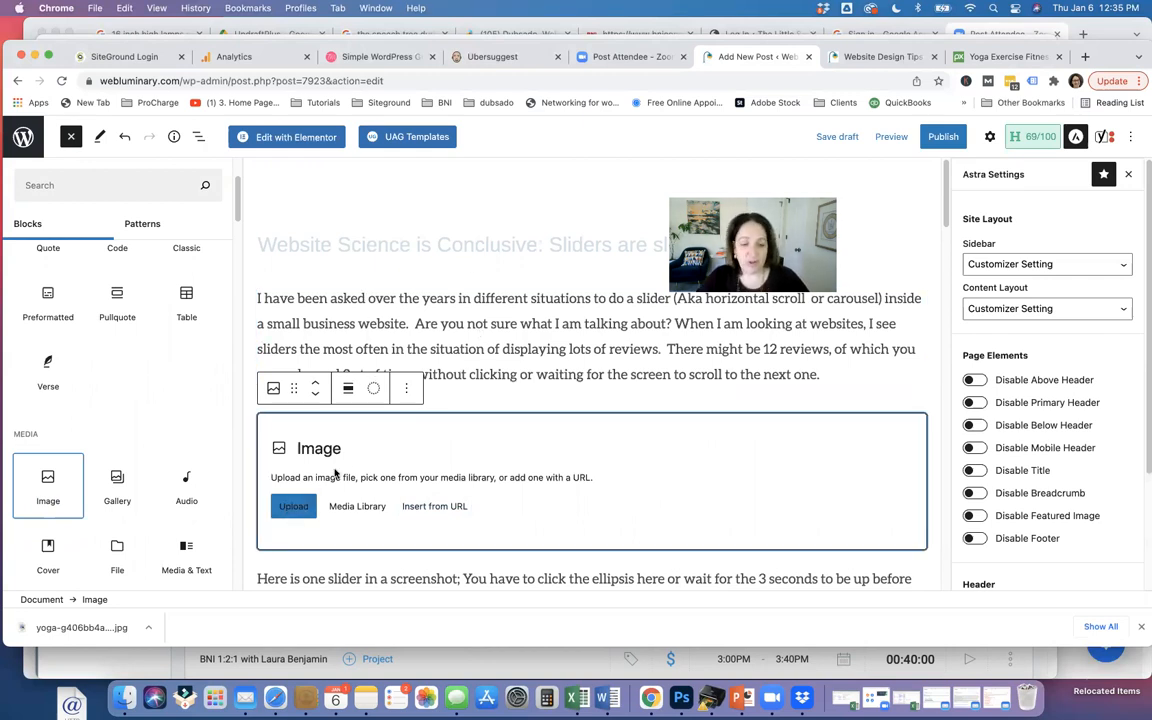
# Start uploading an image file into the Image block below the opening paragraph
pyautogui.click(294, 508)
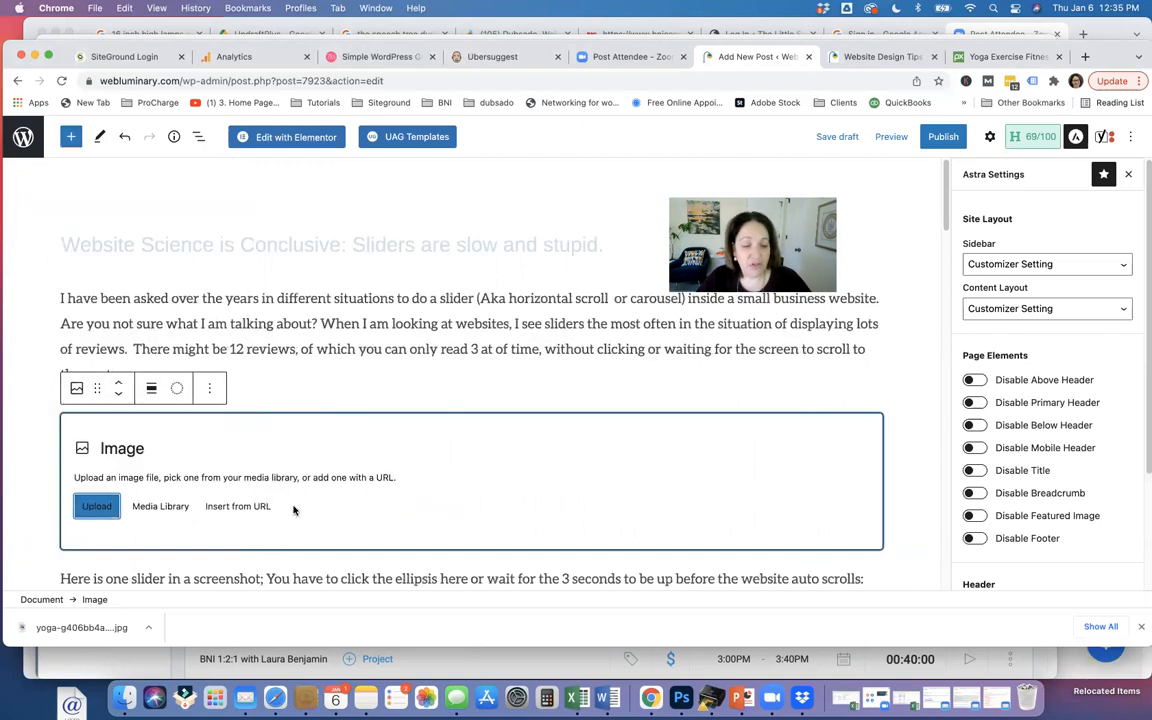
# Upload yoga-g406bb4a85_1920.jpg from the Downloads folder into the empty image block
pyautogui.click(97, 508)
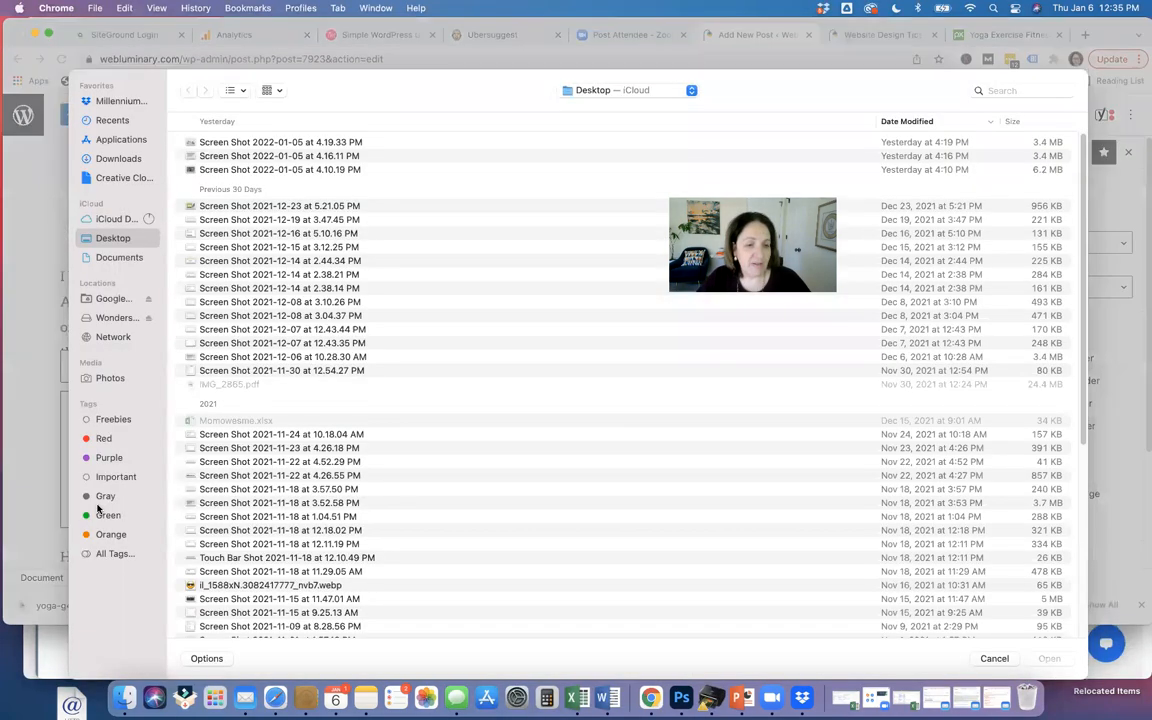
pyautogui.click(112, 160)
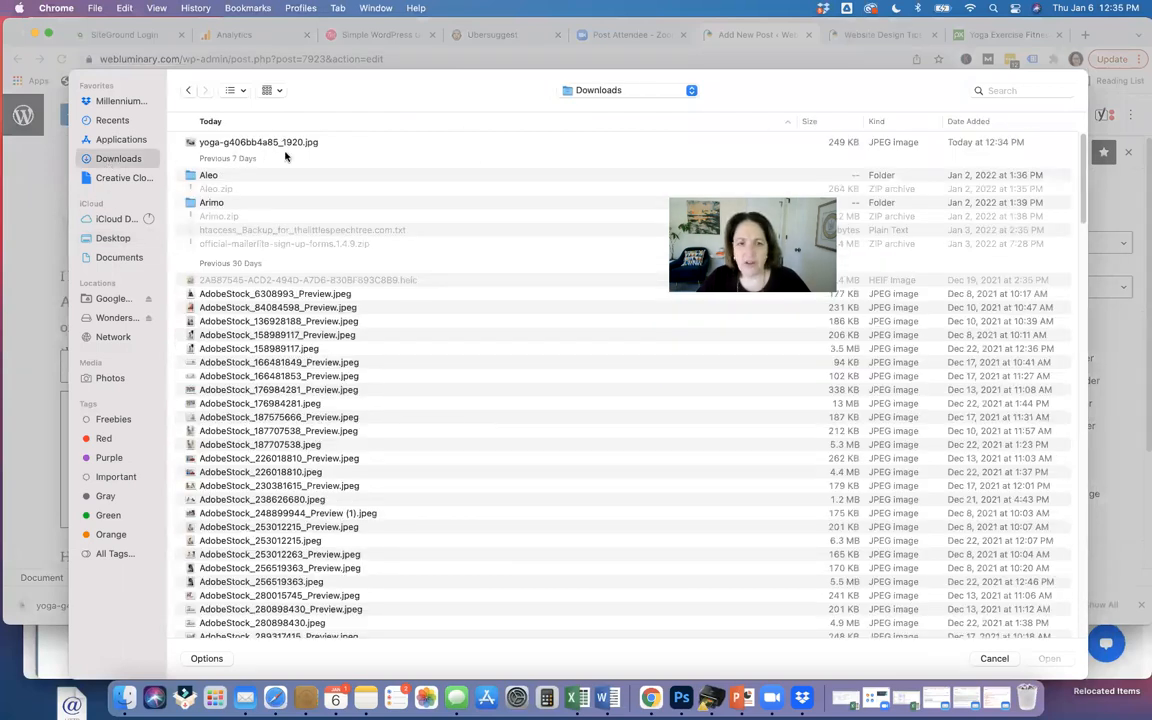
pyautogui.click(285, 145)
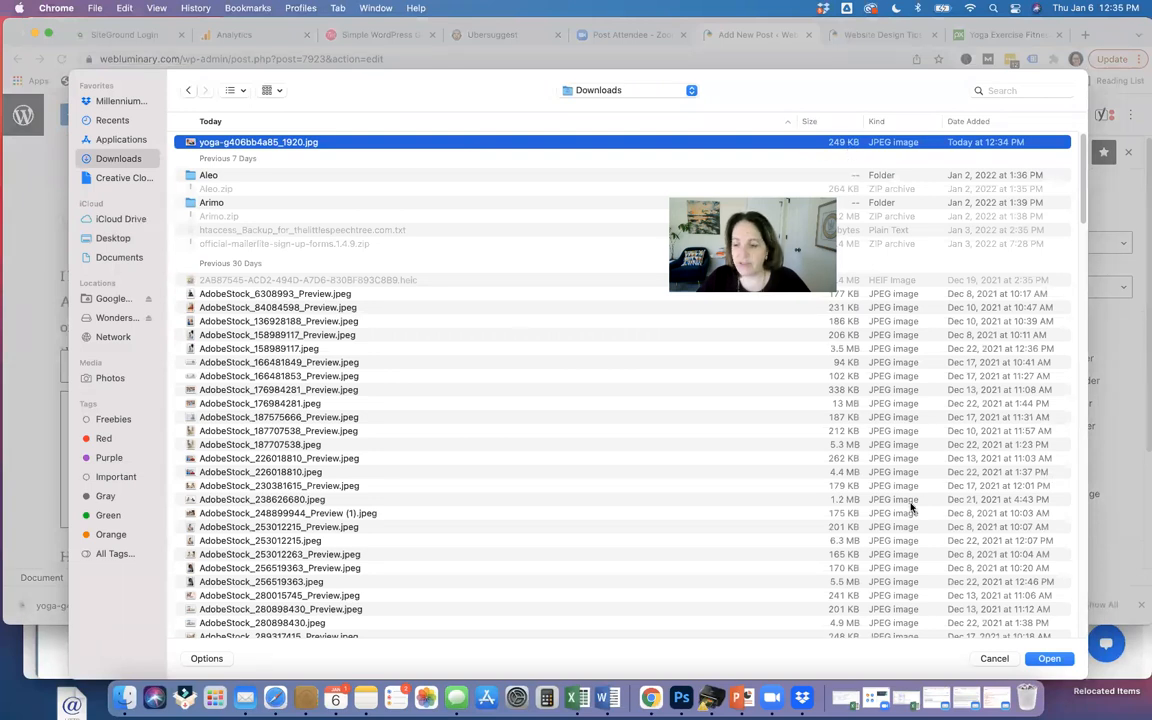
pyautogui.click(1050, 660)
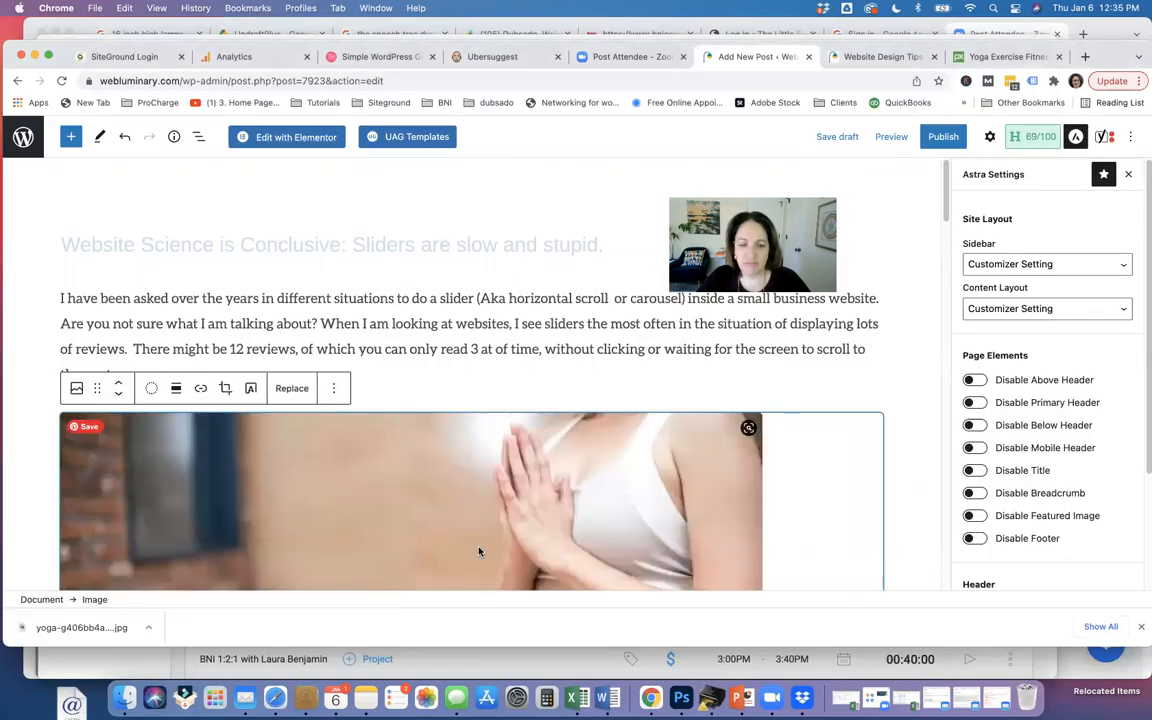
# Try to crop the inserted yoga image and apply the crop with its frame unadjusted
pyautogui.scroll(-10, 353, 520)
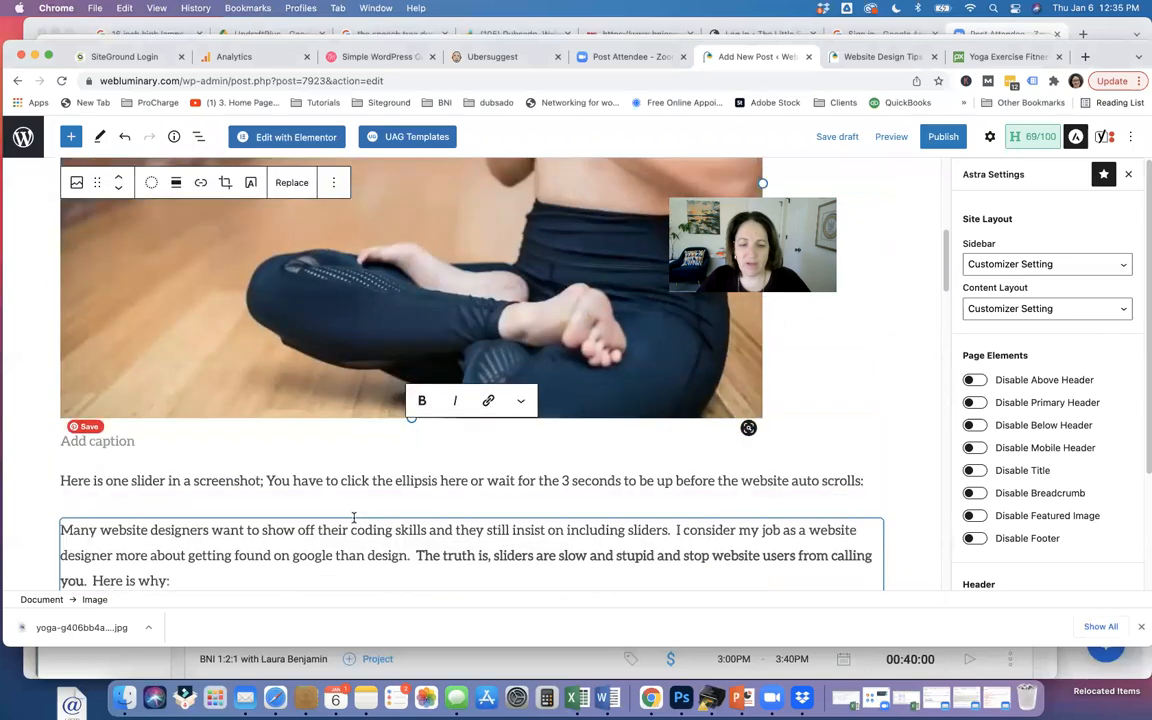
pyautogui.scroll(5, 353, 517)
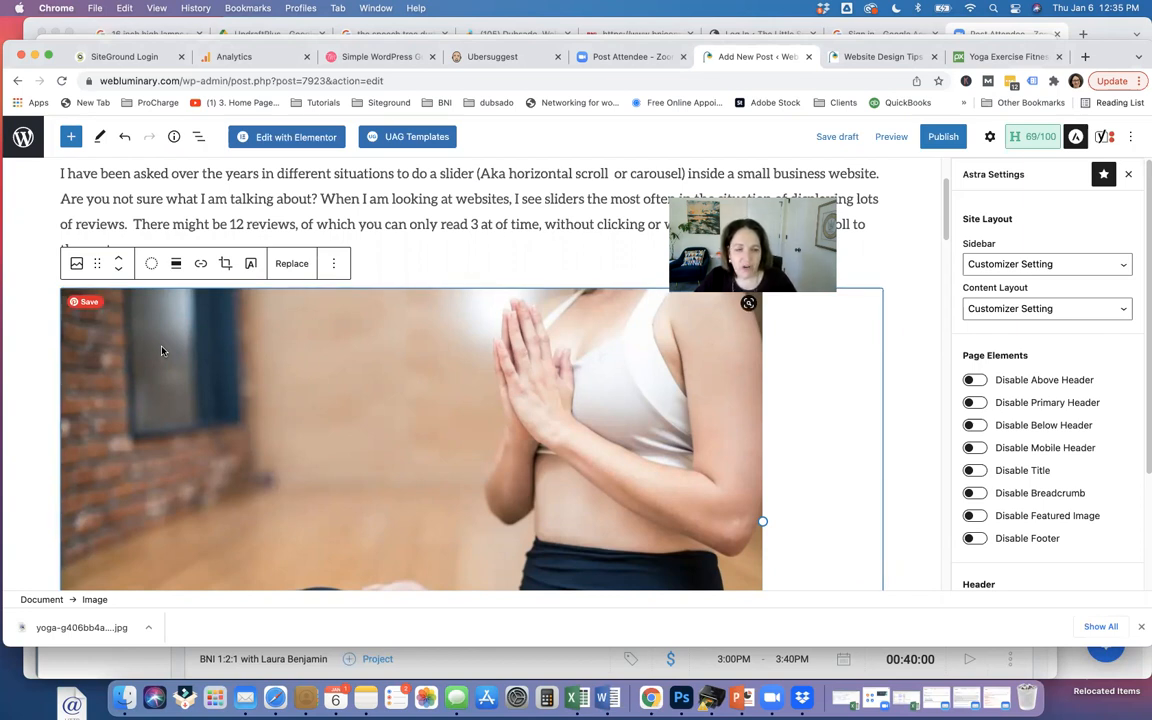
pyautogui.click(226, 264)
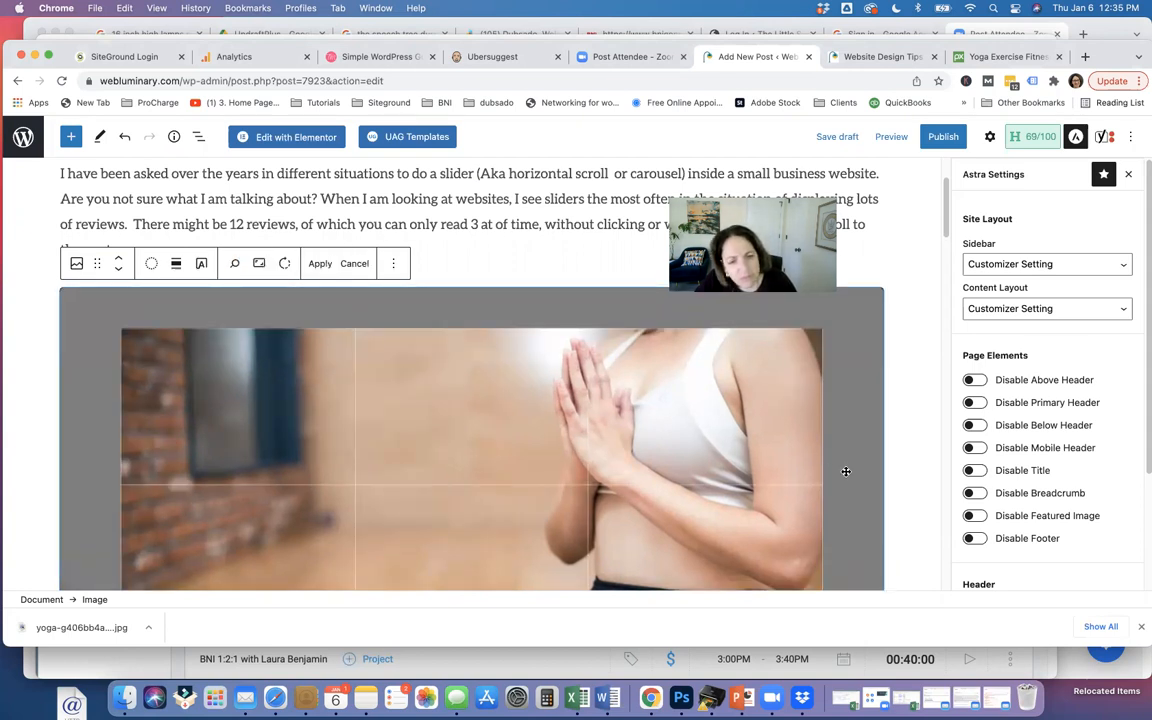
pyautogui.scroll(-4, 1025, 438)
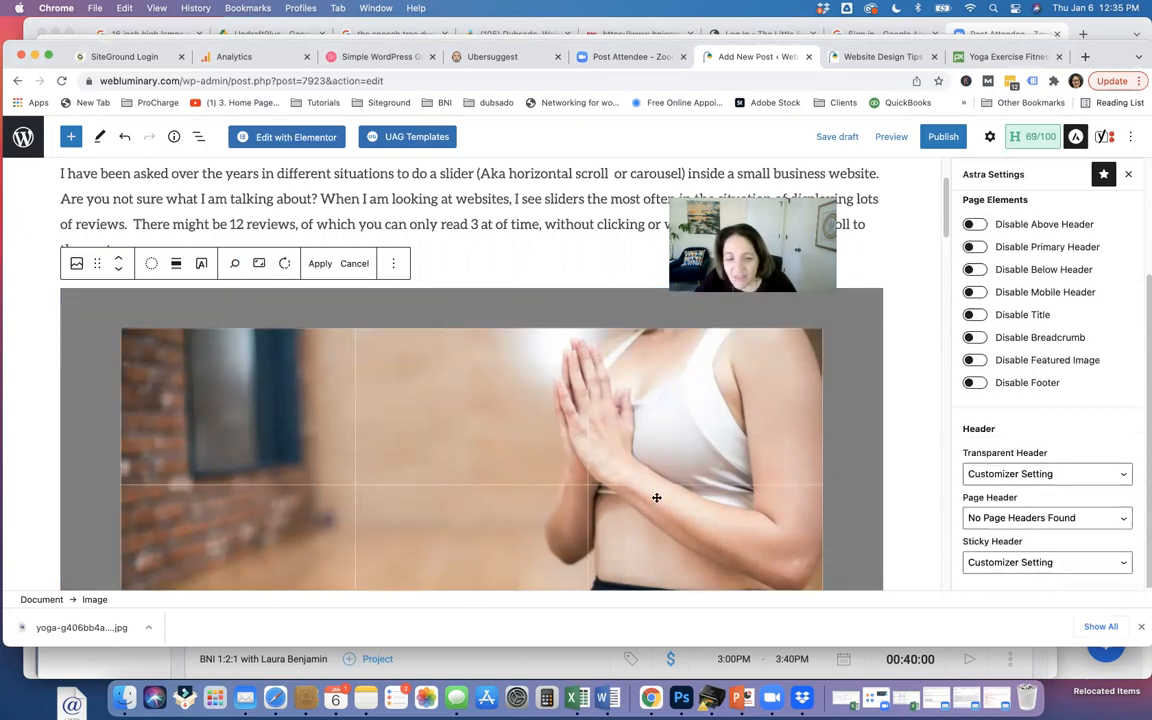
pyautogui.scroll(-5, 908, 462)
pyautogui.scroll(3, 908, 461)
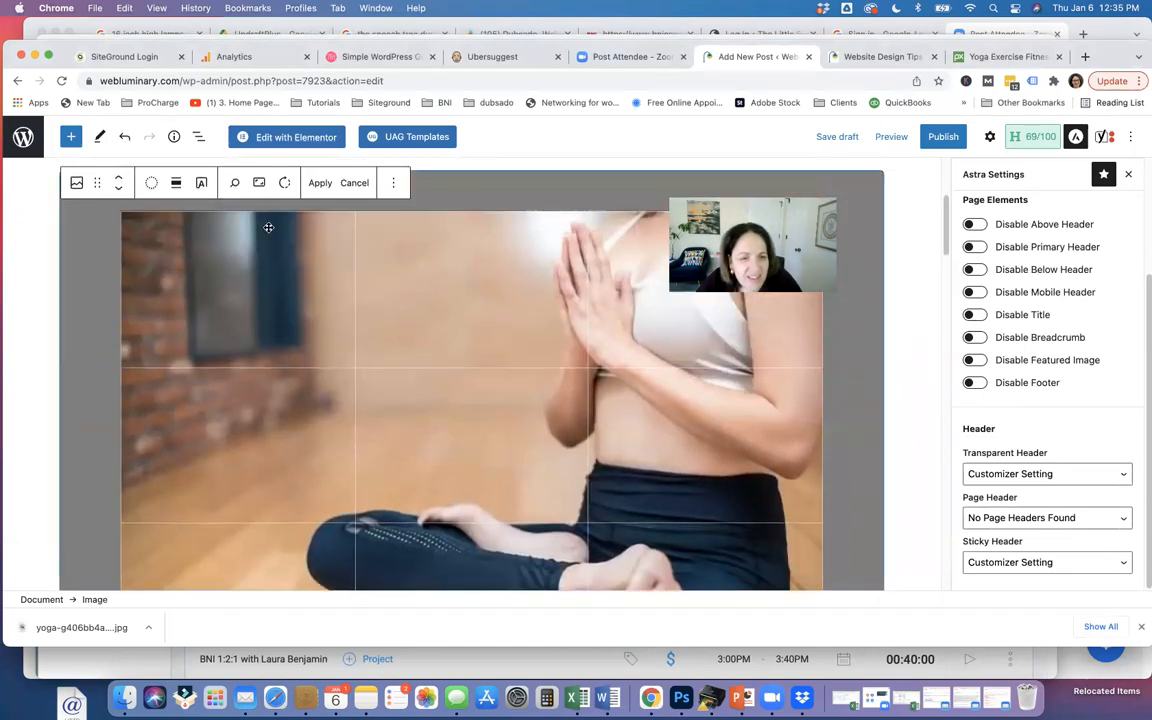
pyautogui.click(320, 182)
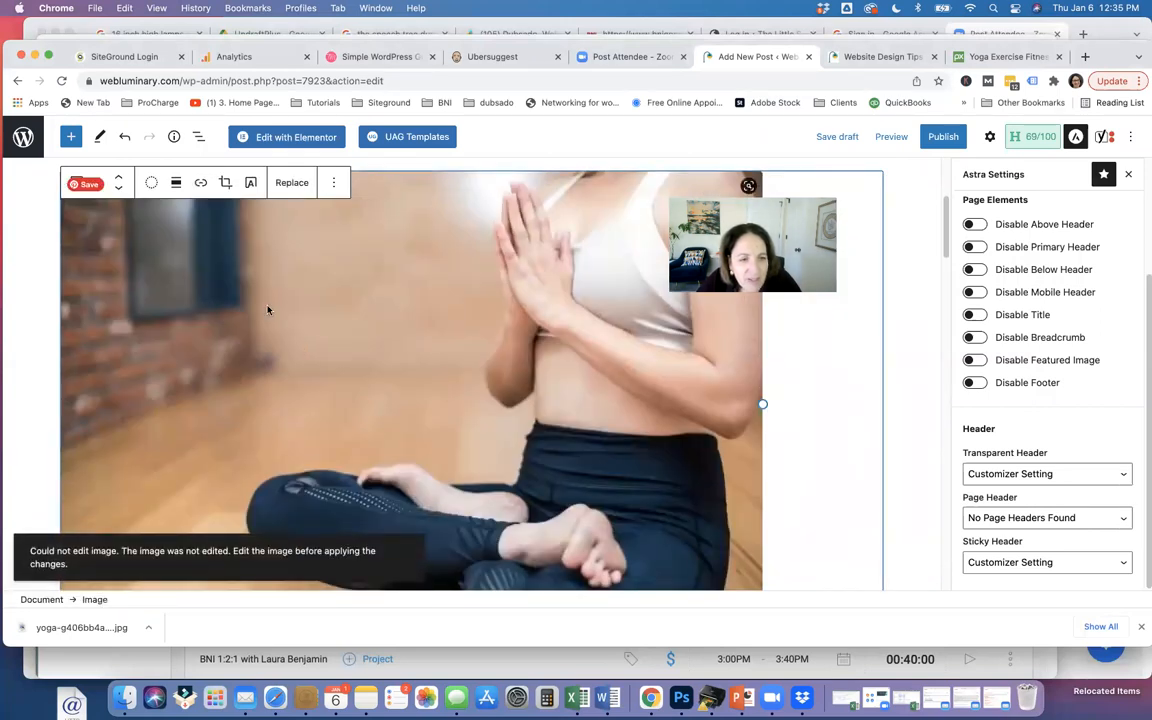
# Center-align the yoga image and move it above the opening paragraph
pyautogui.click(175, 182)
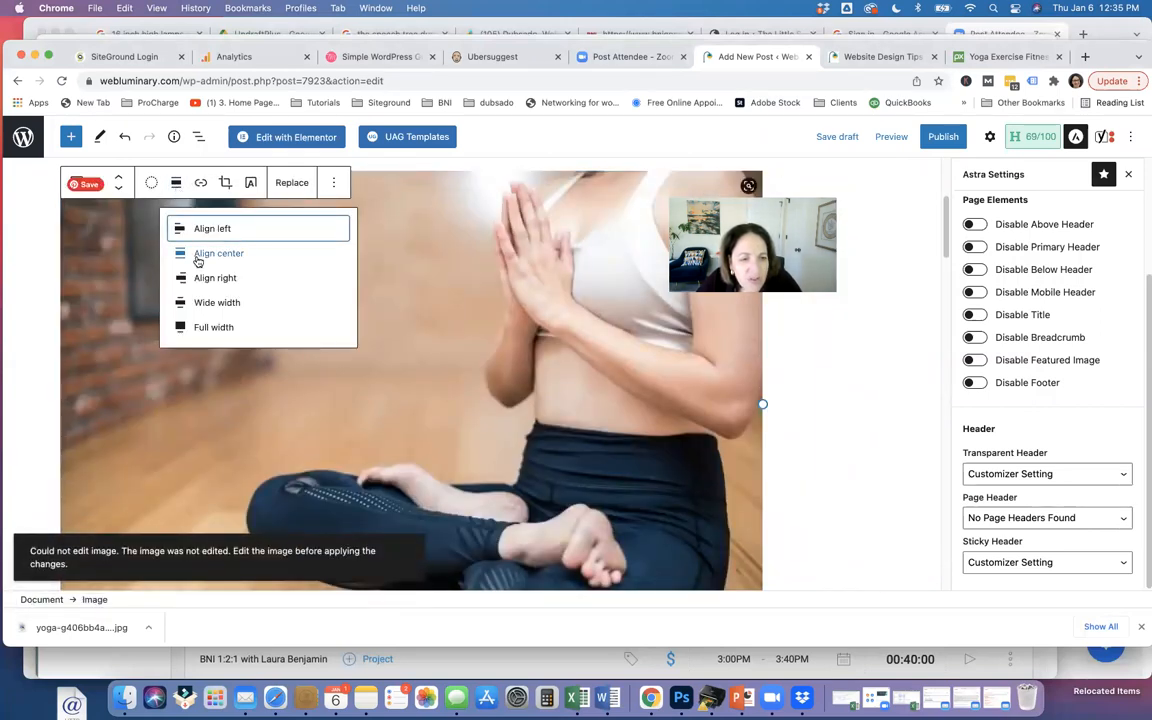
pyautogui.press('Return')
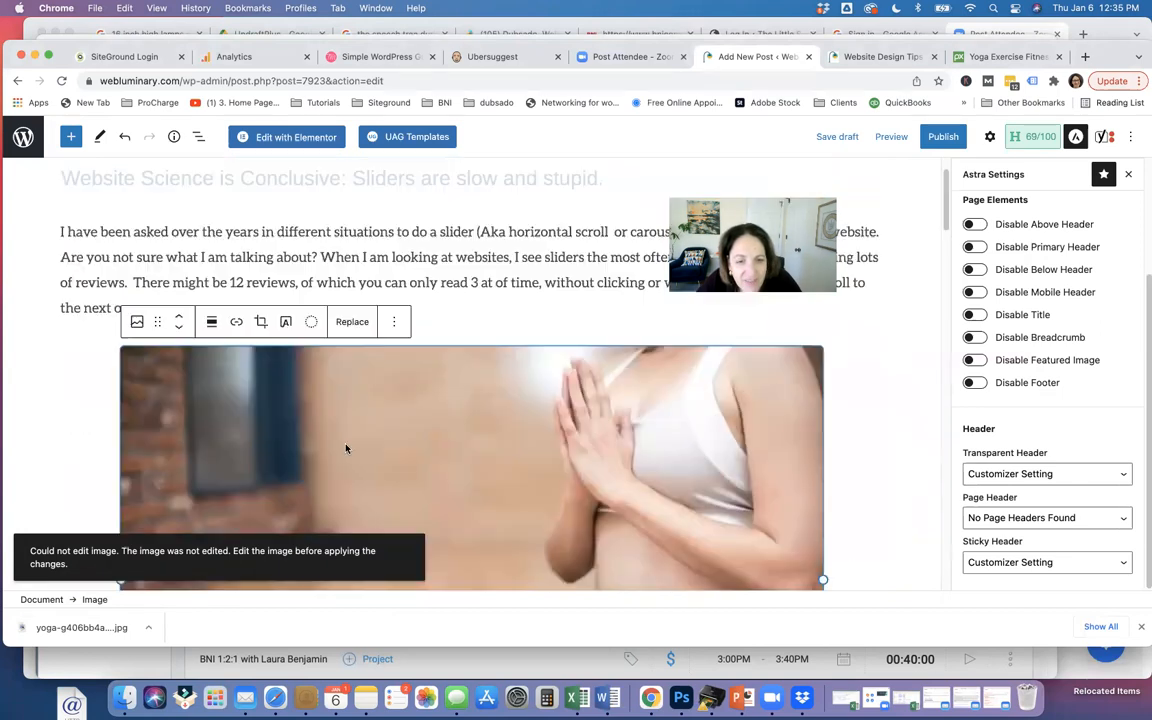
pyautogui.click(85, 294)
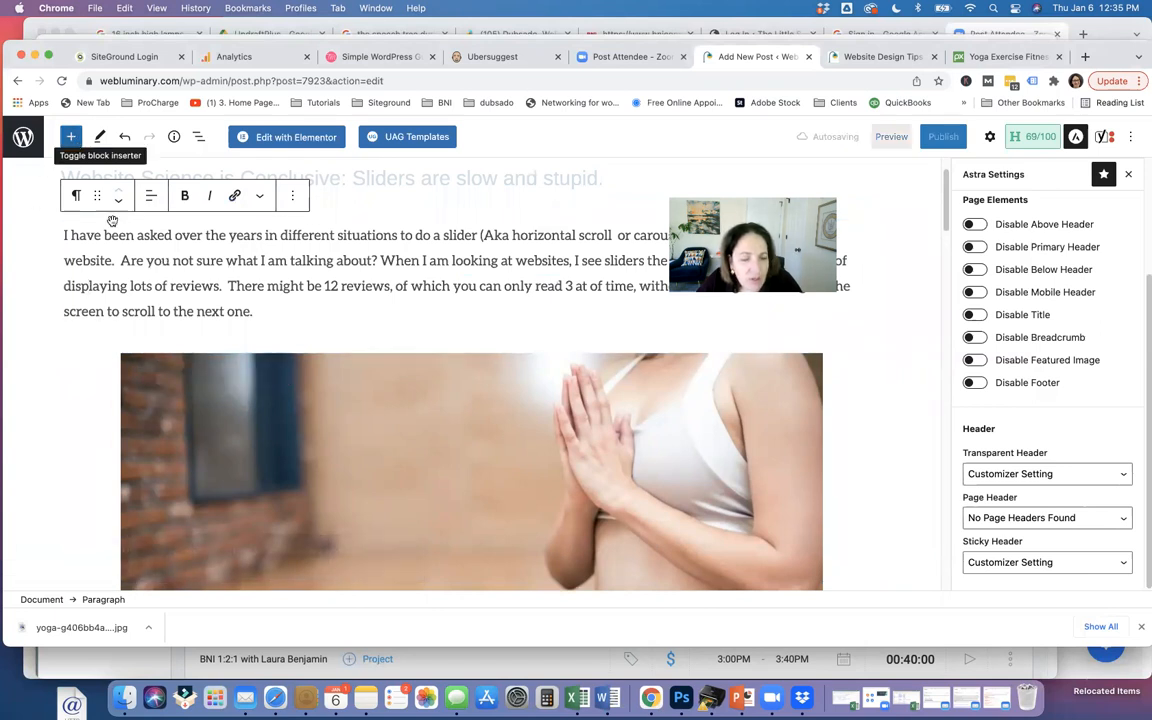
pyautogui.click(211, 379)
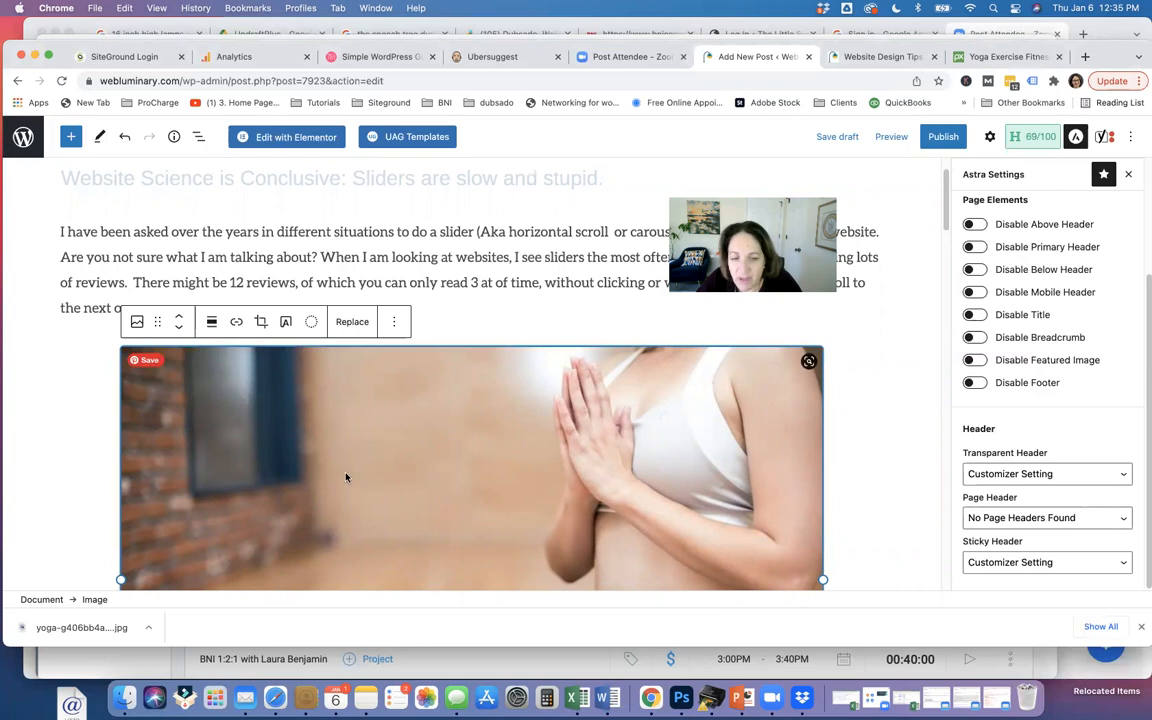
pyautogui.click(177, 317)
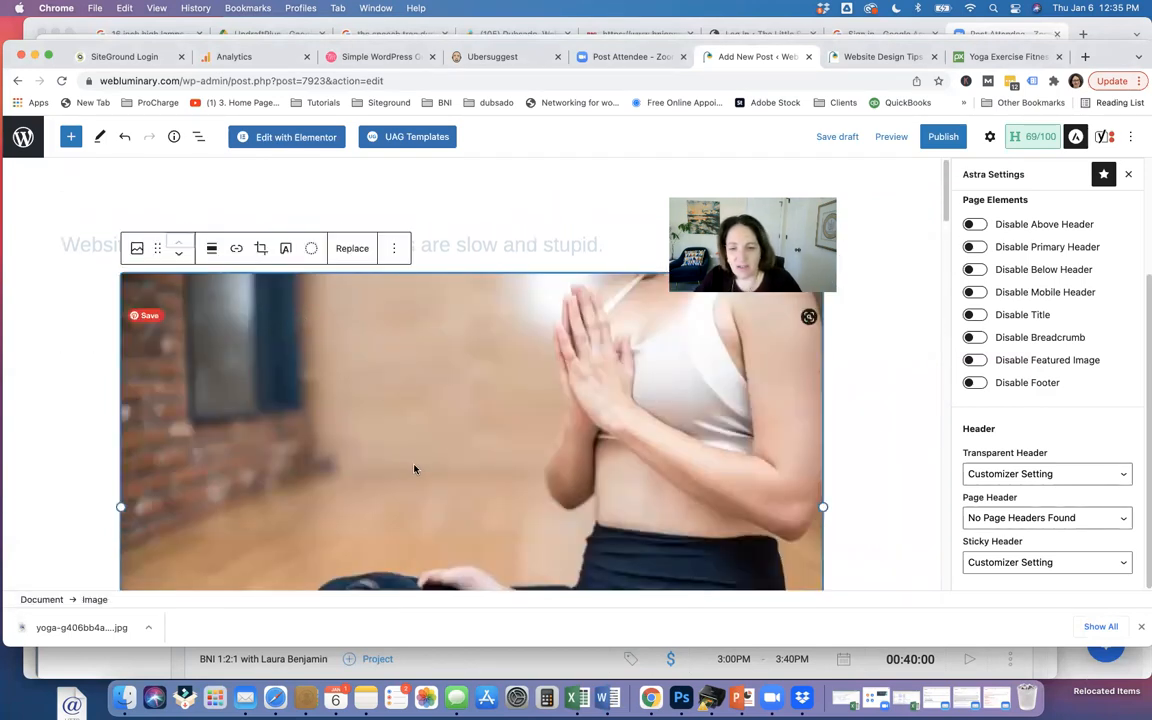
# Add an overlay text to the yoga image, turning it into a cover, and enter "Yoga and Meditation"
pyautogui.scroll(-5, 417, 470)
pyautogui.scroll(-4, 416, 469)
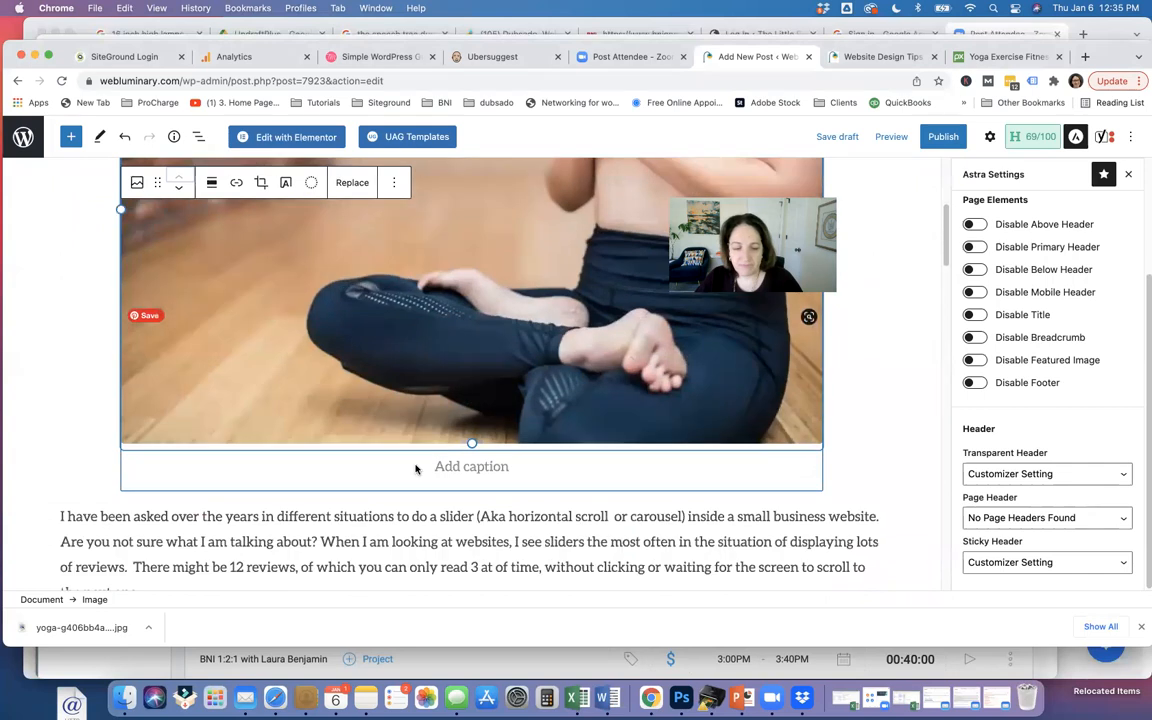
pyautogui.scroll(8, 416, 469)
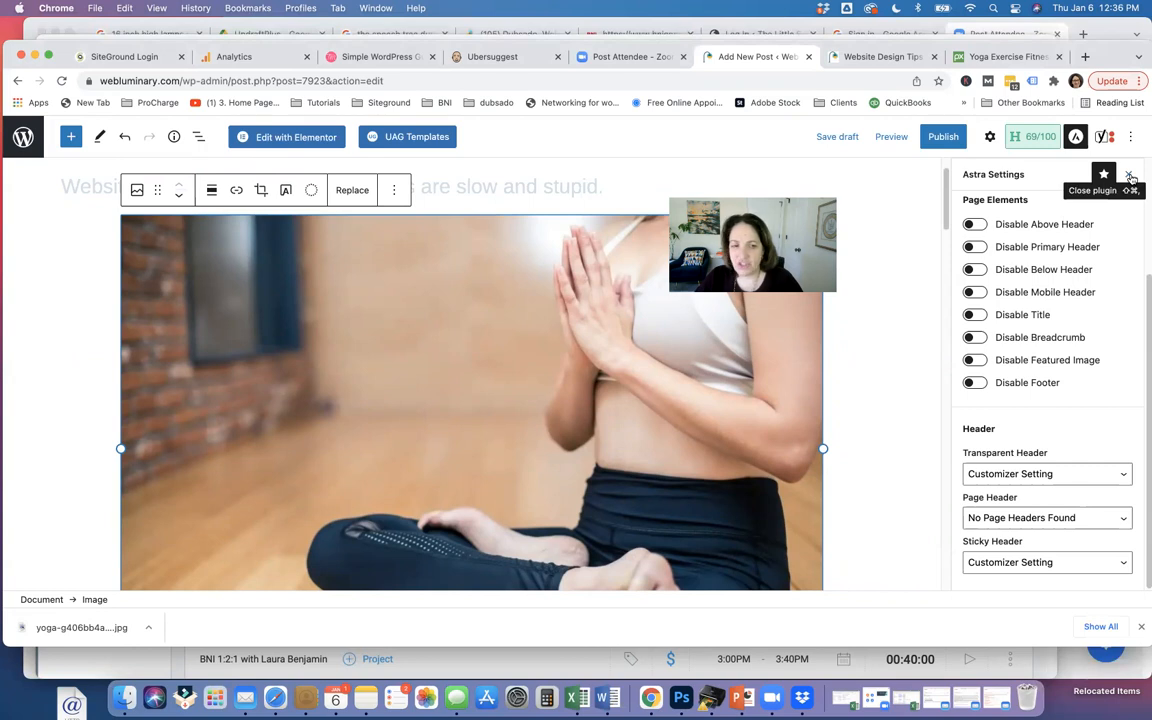
pyautogui.click(286, 190)
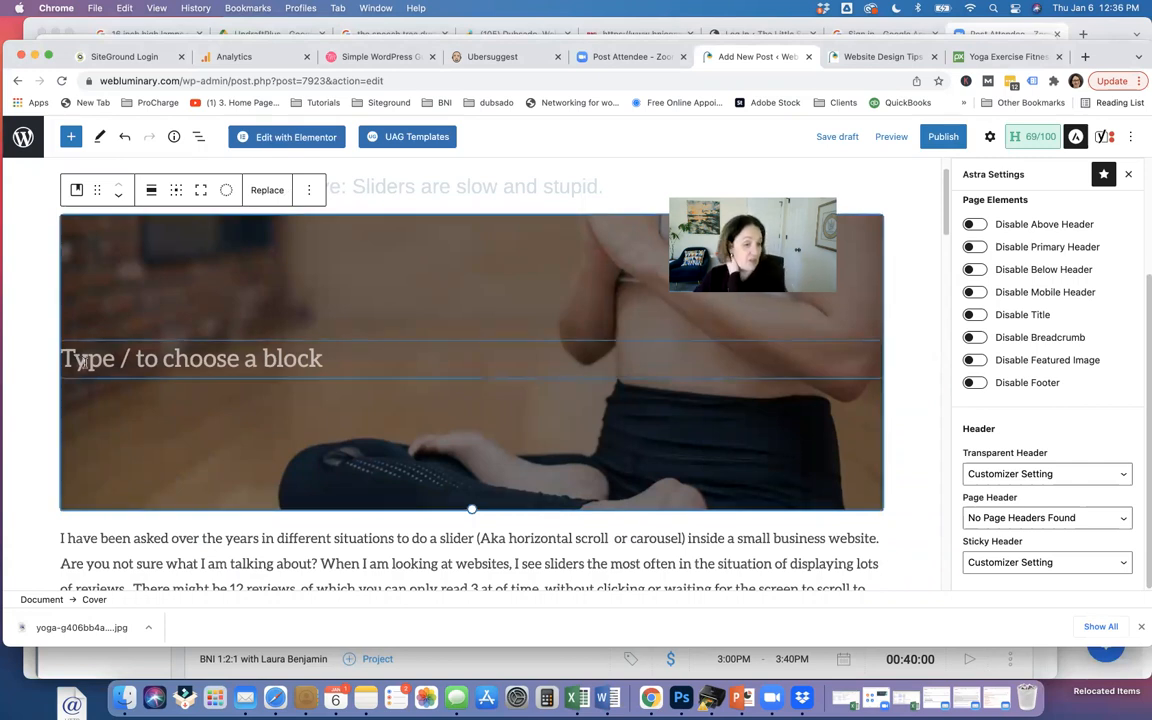
pyautogui.click(235, 356)
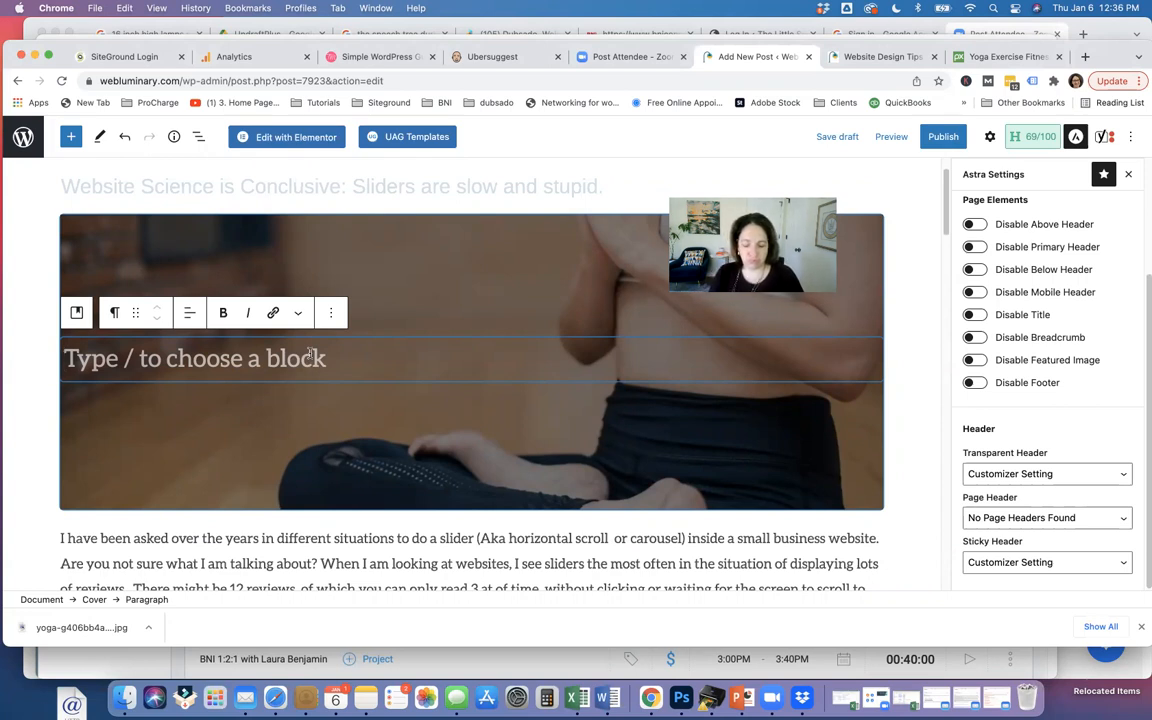
pyautogui.write('Y')
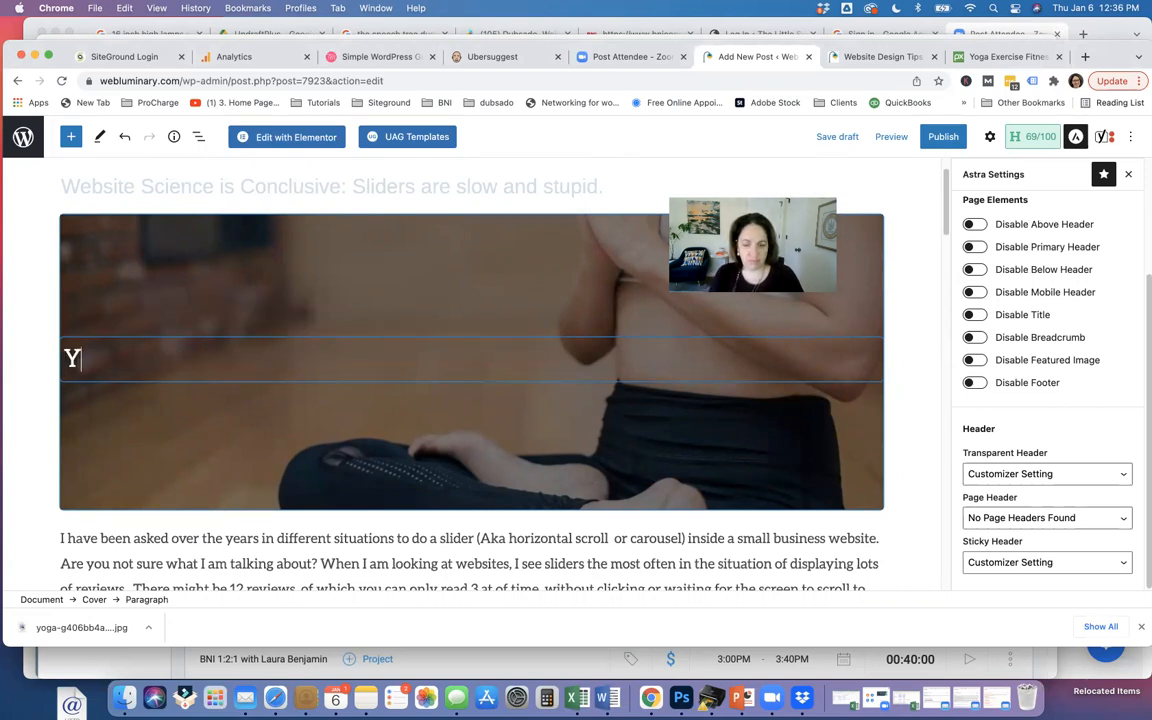
pyautogui.write('oga and ')
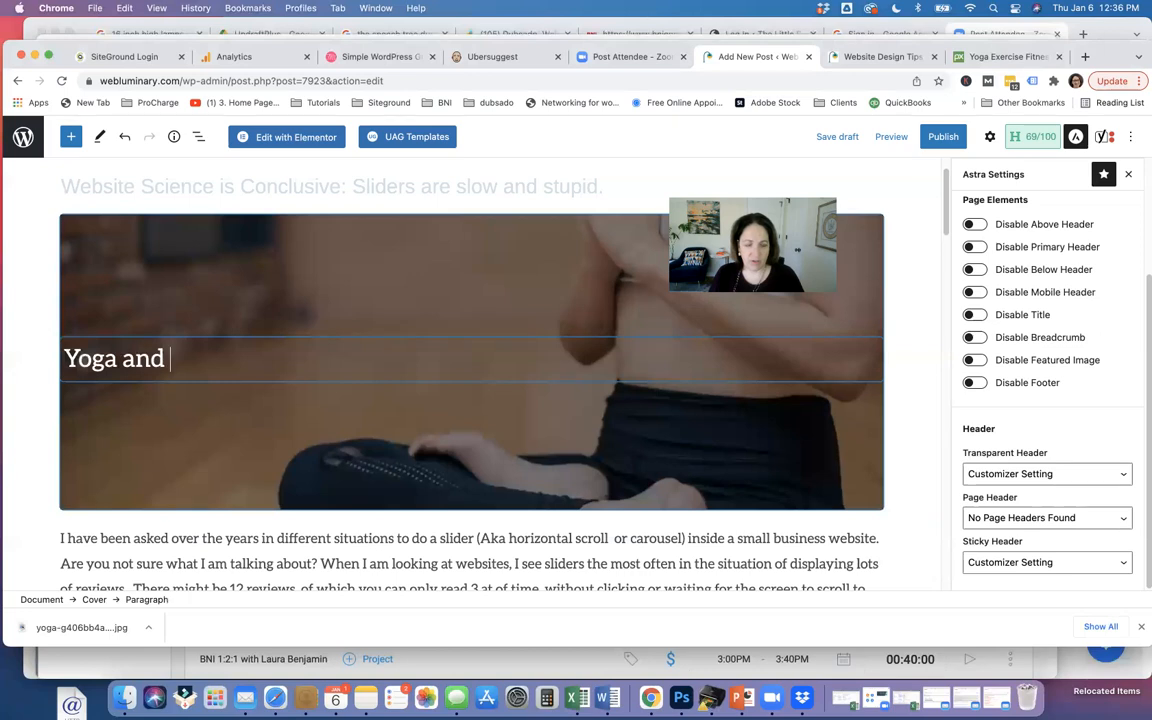
pyautogui.write('Meditation')
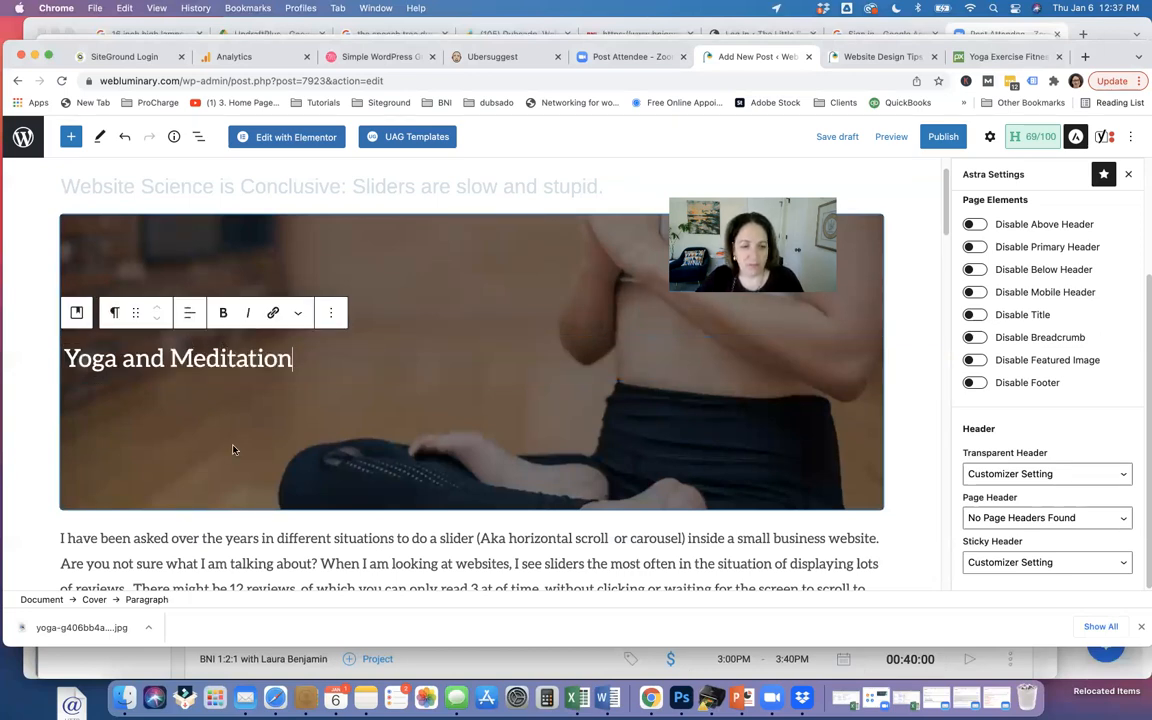
# Try the black-and-white, purple-and-yellow and blue-and-red duotone filters on the yoga cover image and clear the duotone
pyautogui.click(209, 400)
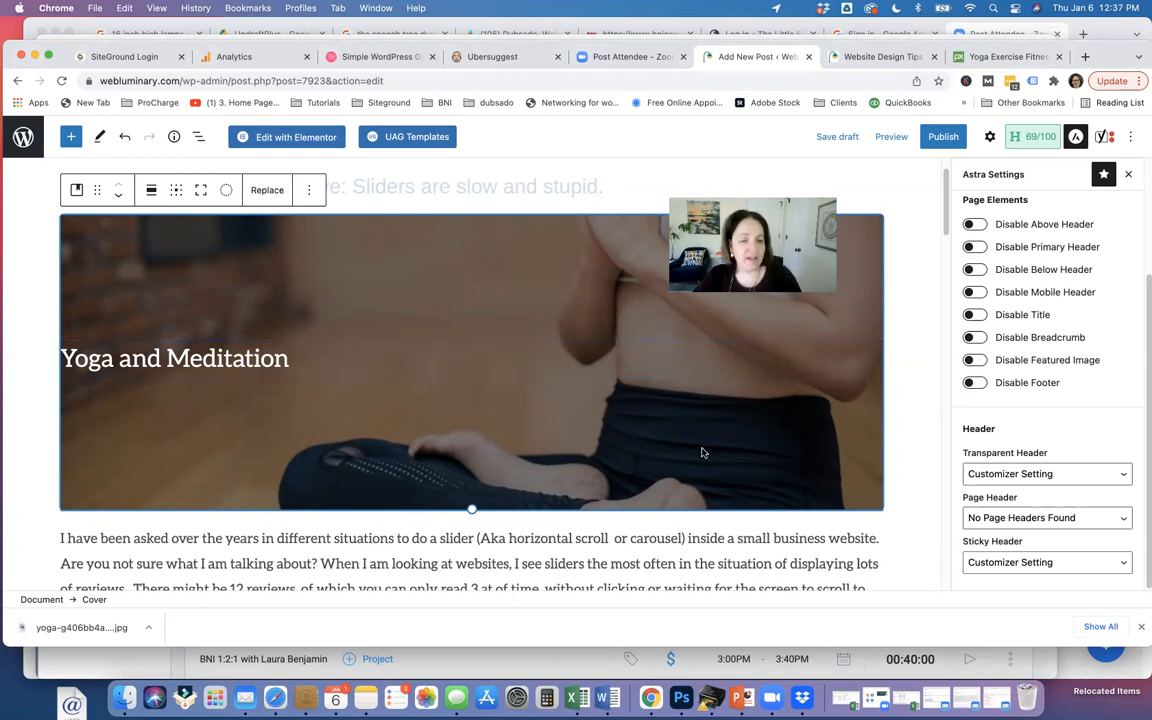
pyautogui.click(226, 190)
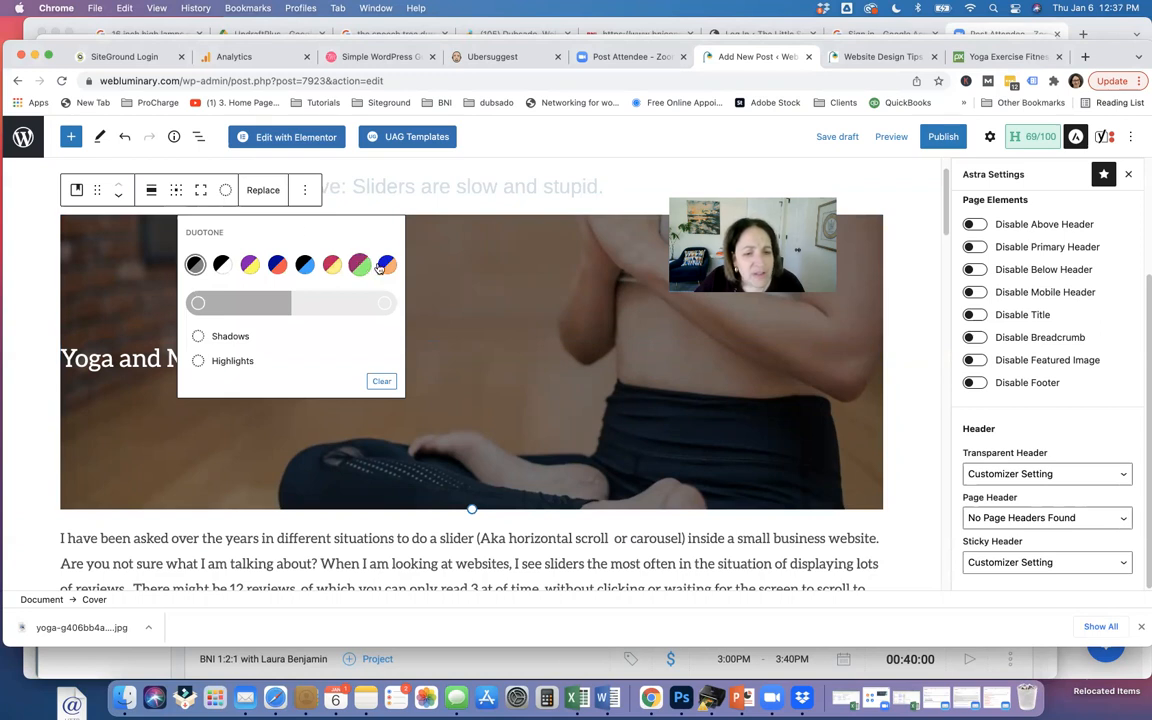
pyautogui.click(222, 264)
pyautogui.click(224, 190)
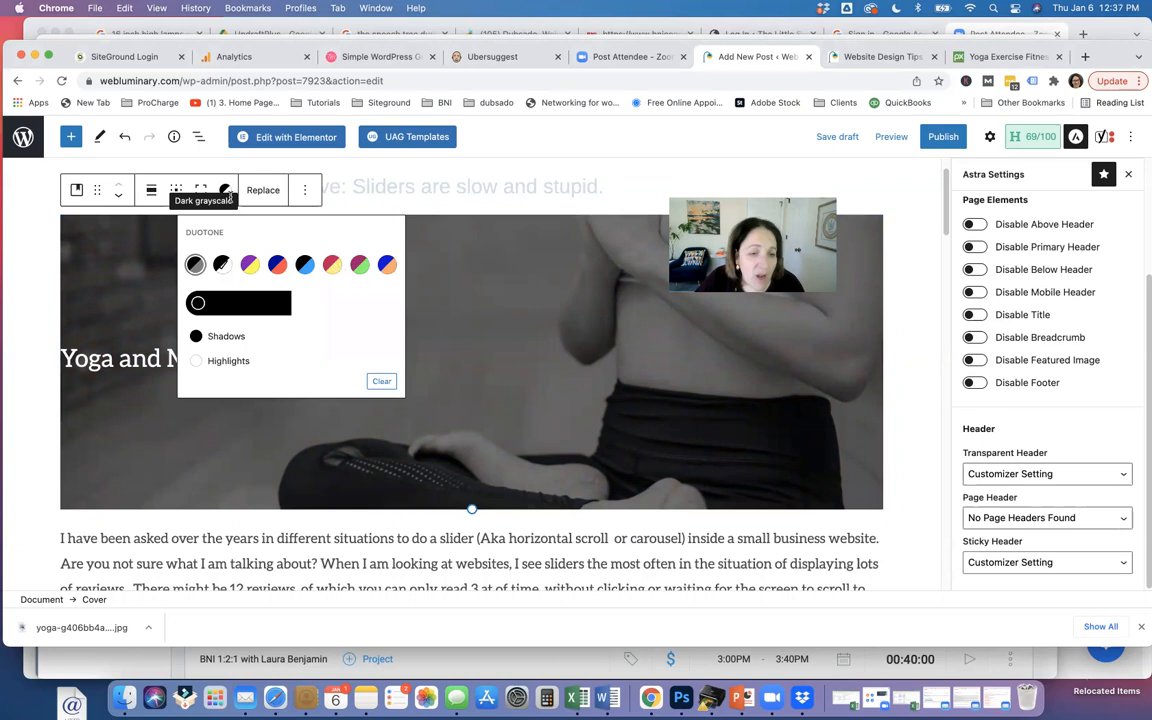
pyautogui.click(200, 361)
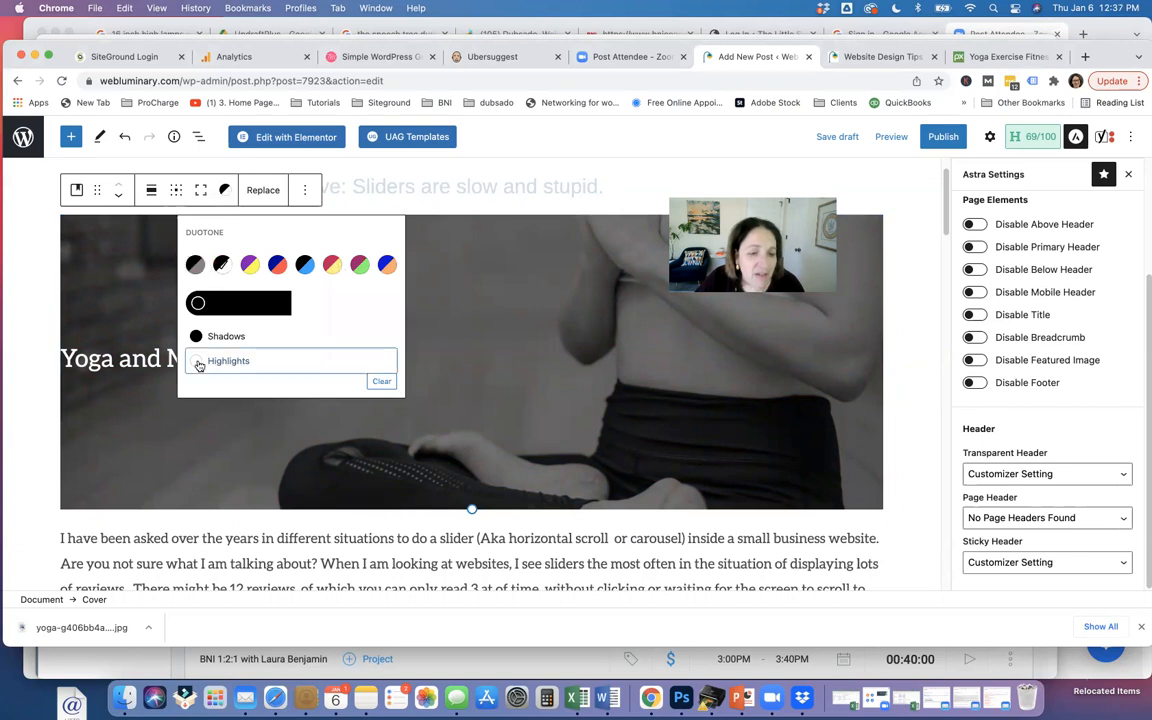
pyautogui.click(252, 266)
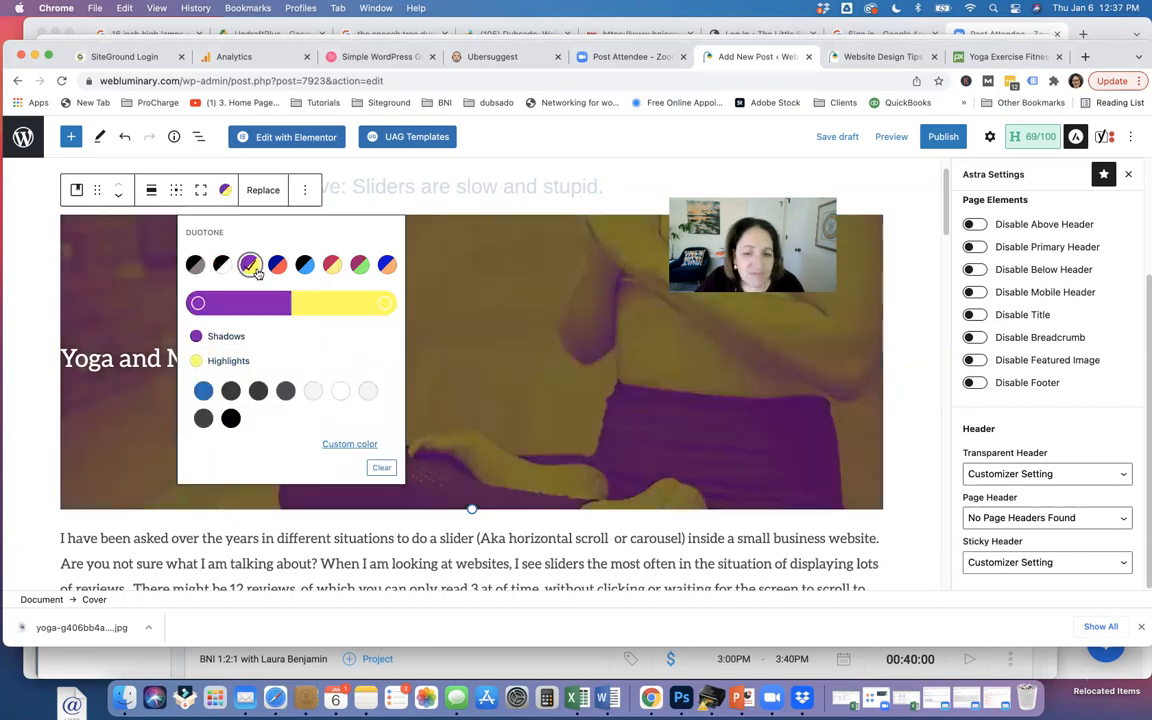
pyautogui.click(277, 264)
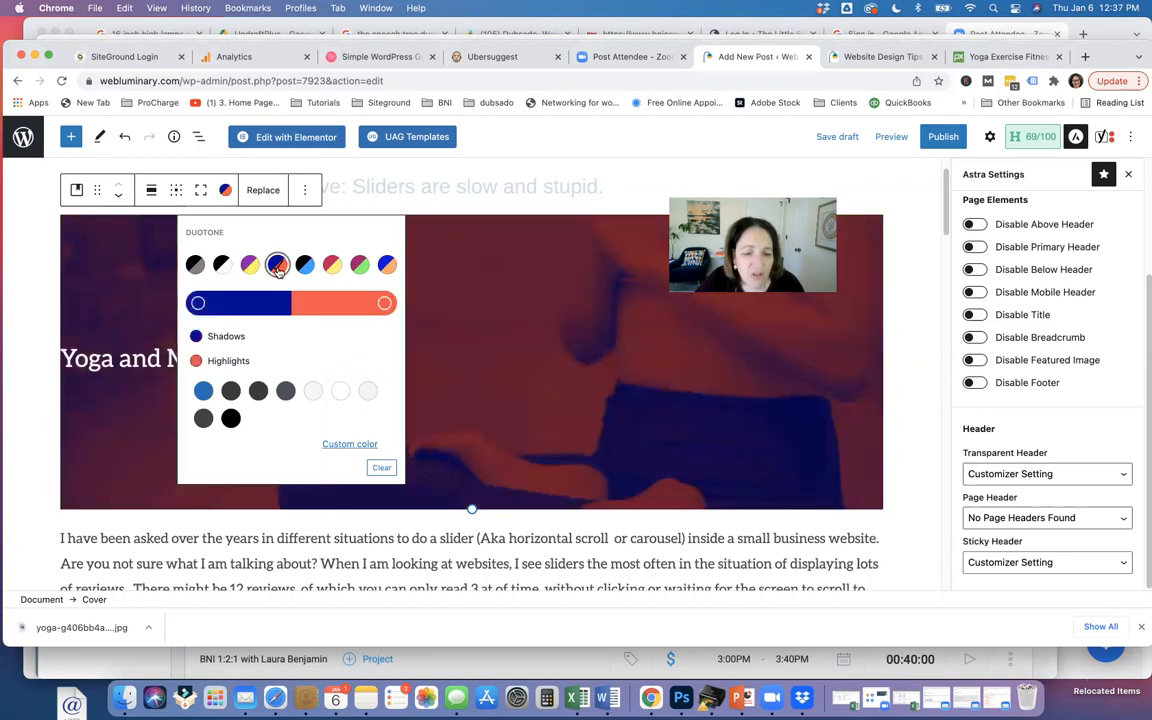
pyautogui.click(382, 468)
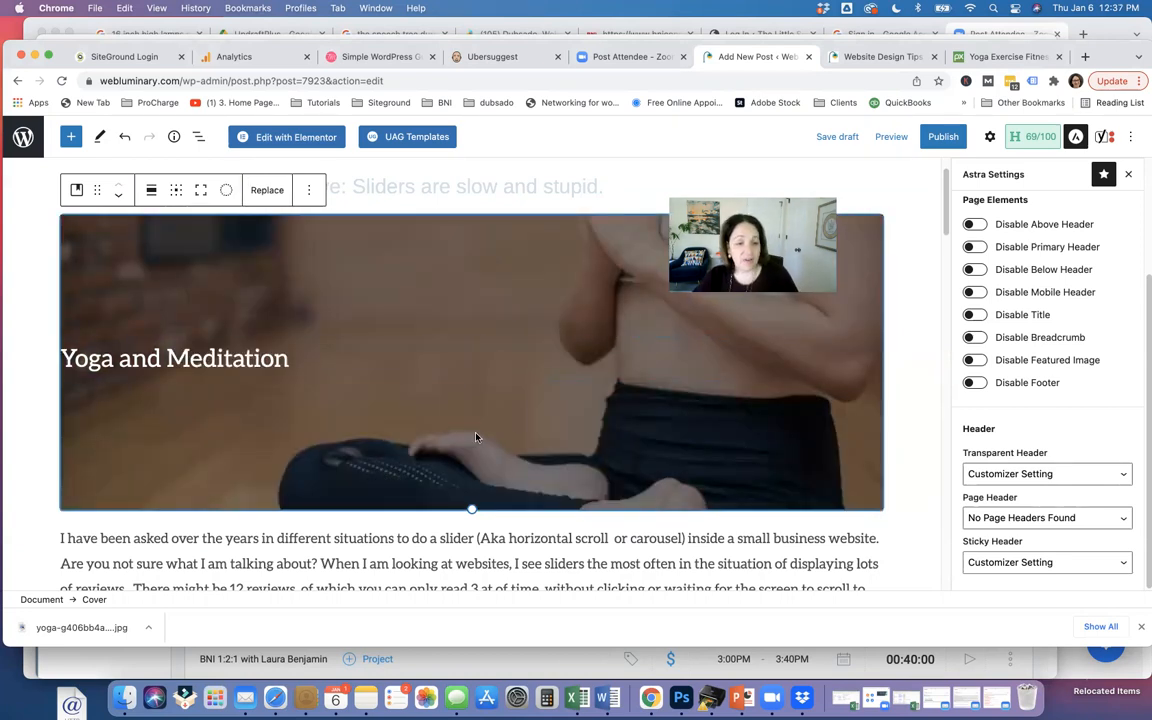
# Try centering the "Yoga and Meditation" text on the cover and set it back to left alignment
pyautogui.scroll(1, 509, 452)
pyautogui.click(240, 371)
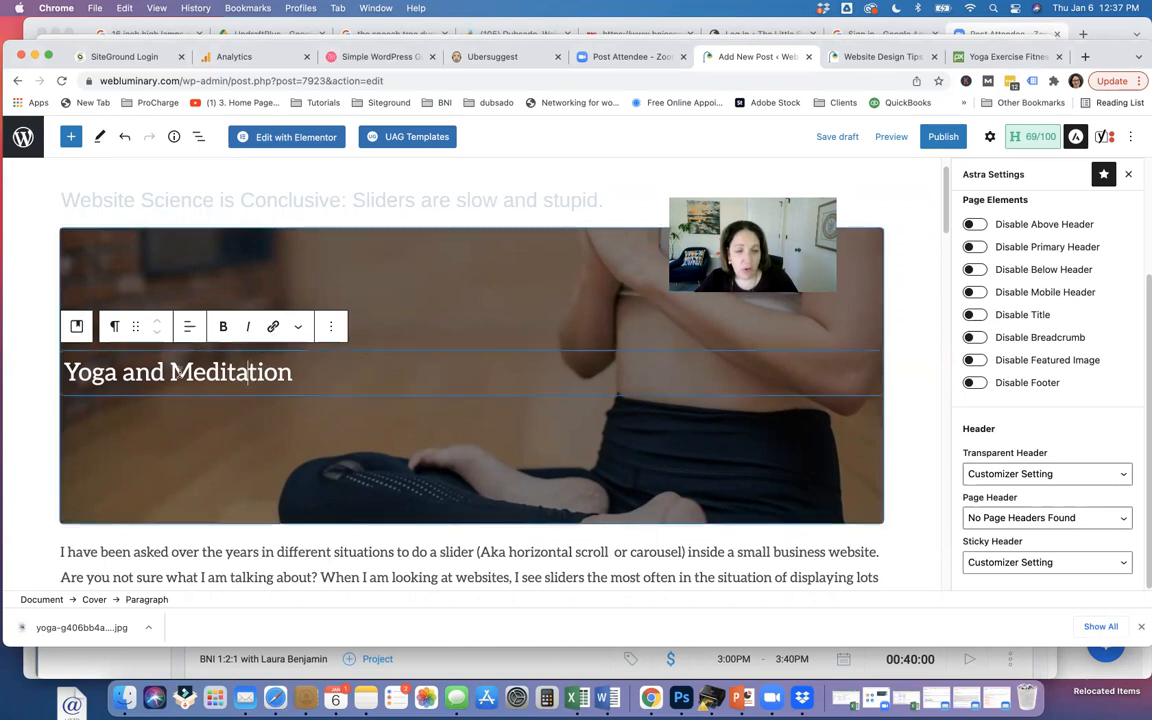
pyautogui.click(189, 326)
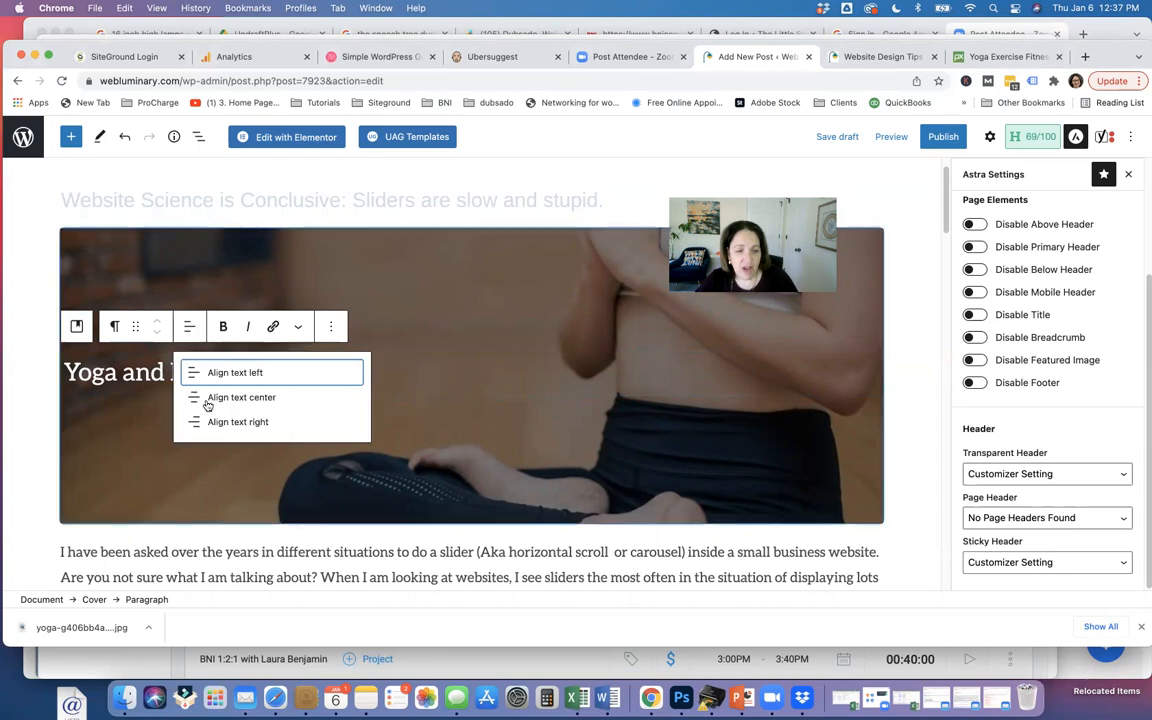
pyautogui.click(208, 399)
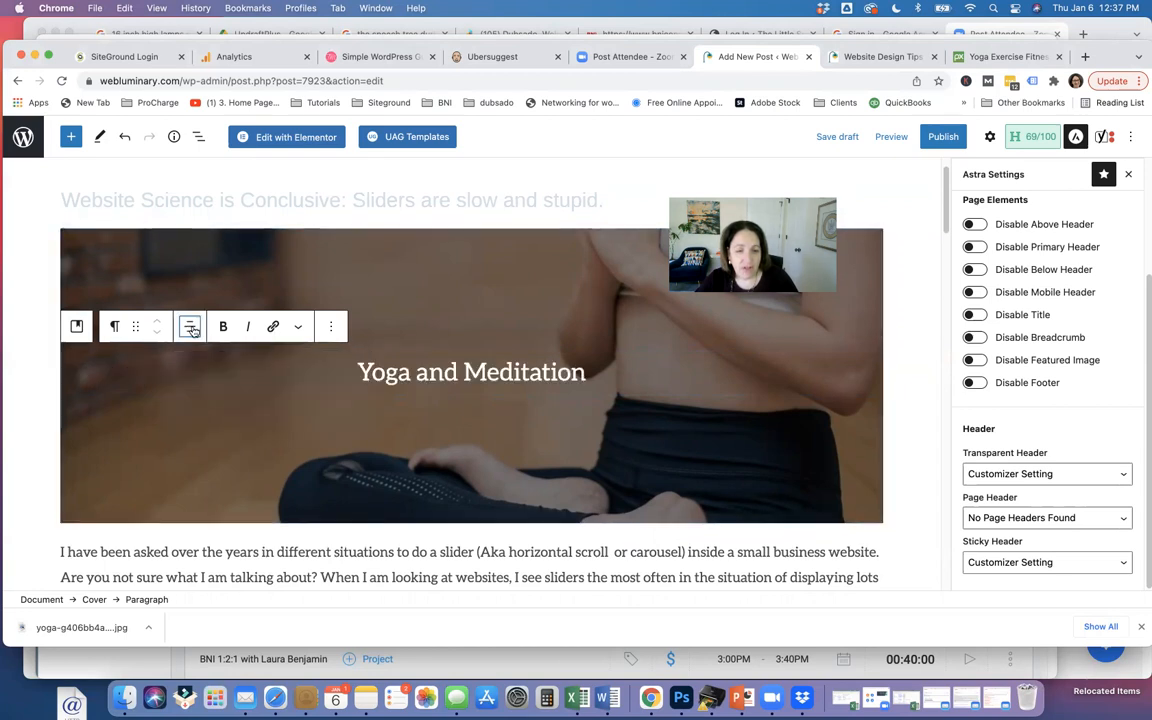
pyautogui.click(190, 328)
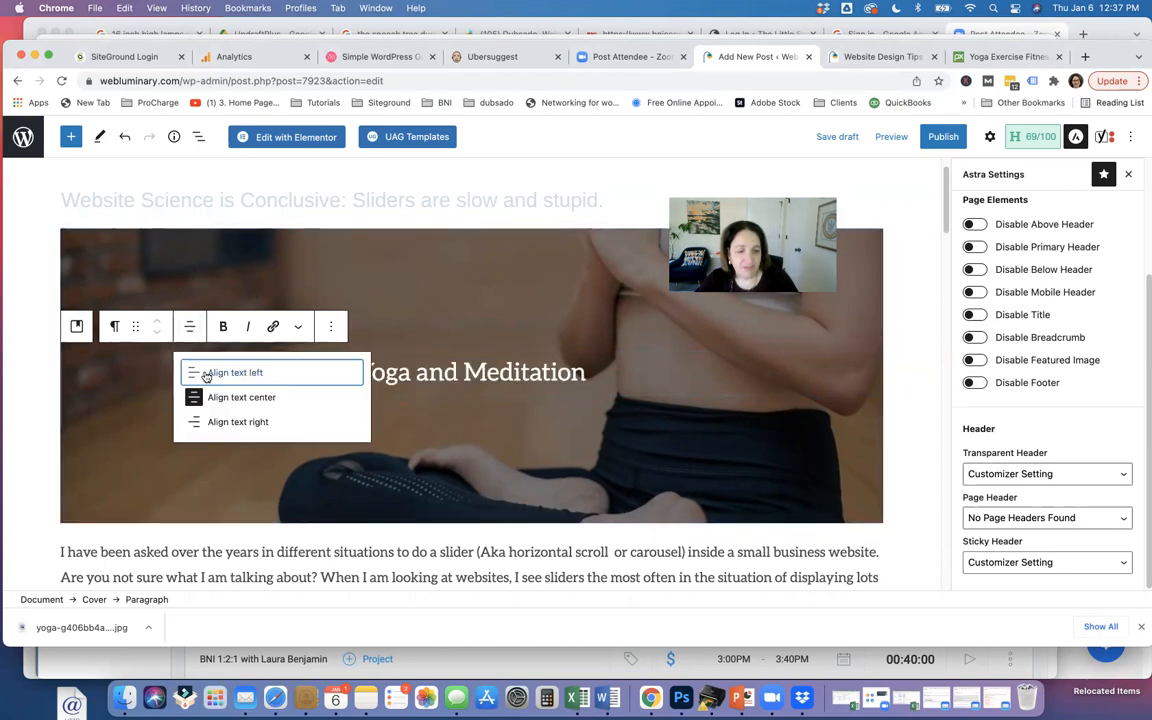
pyautogui.click(190, 372)
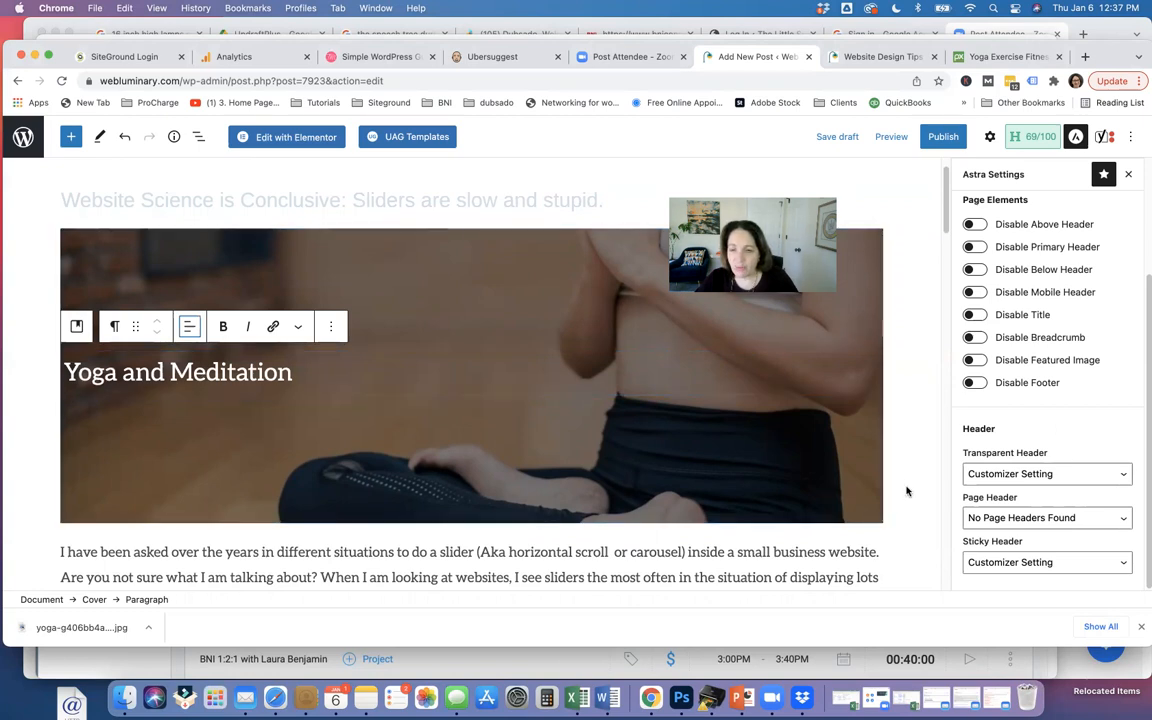
pyautogui.scroll(-3, 907, 489)
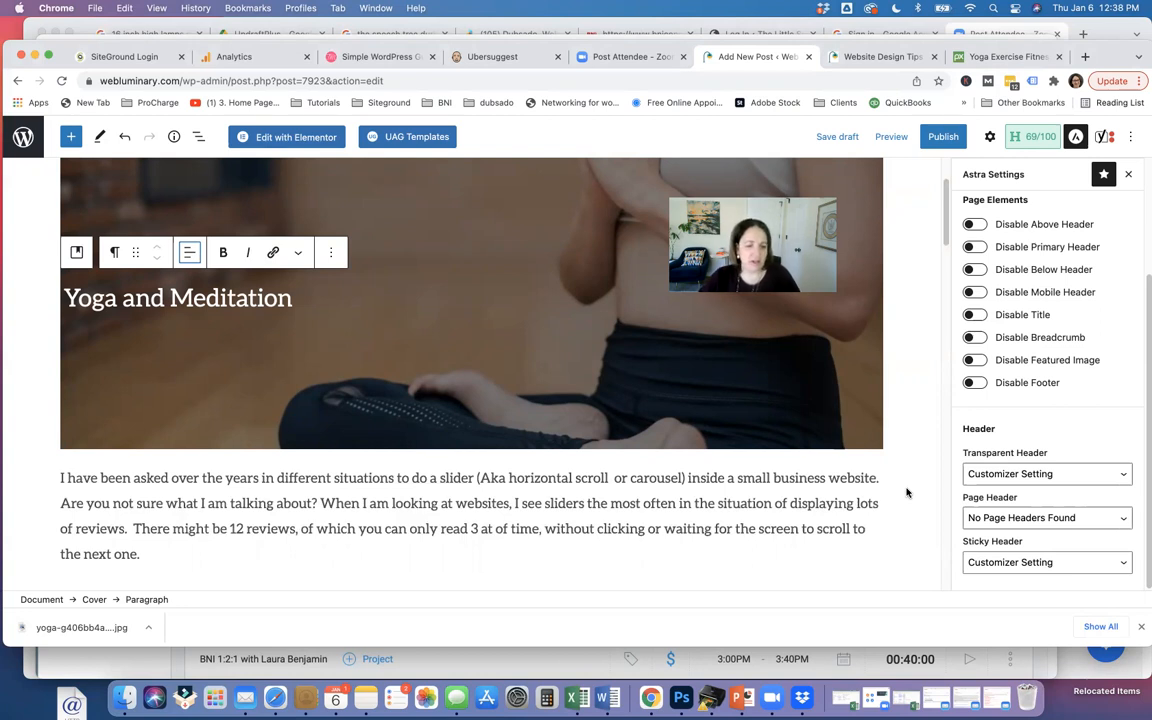
# Review the blog post's blocks from the yoga cover through the numbered list to the closing quote
pyautogui.scroll(-5, 375, 555)
pyautogui.click(137, 354)
pyautogui.click(120, 250)
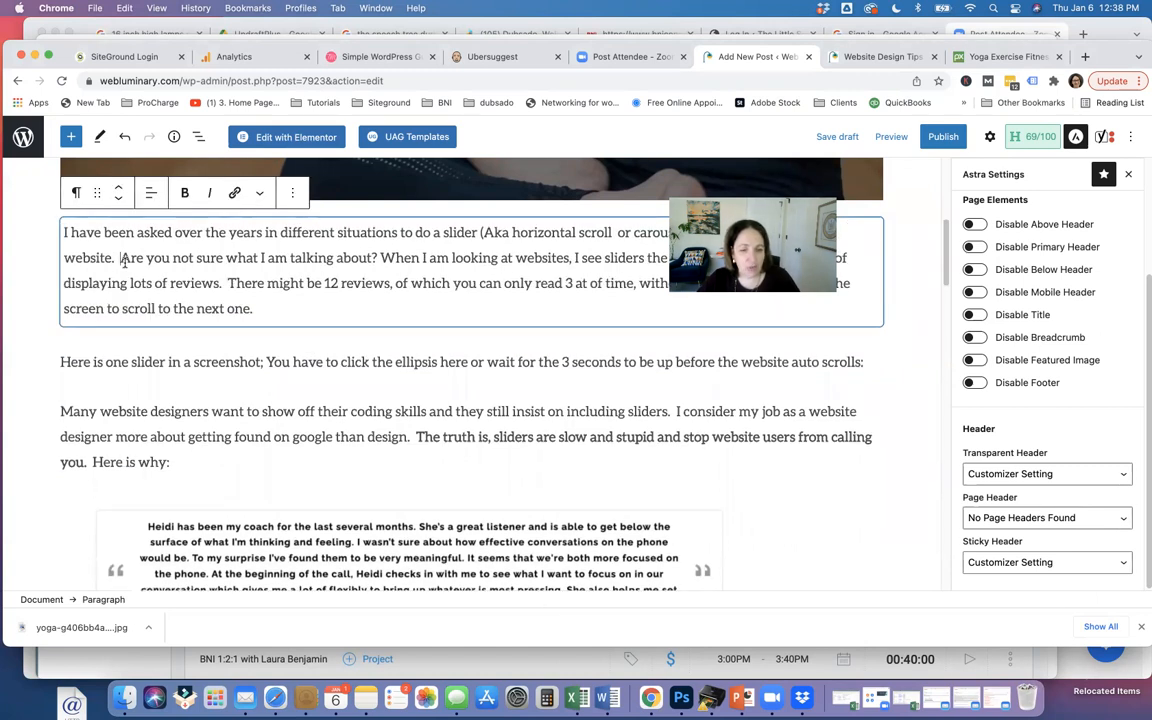
pyautogui.scroll(6, 380, 330)
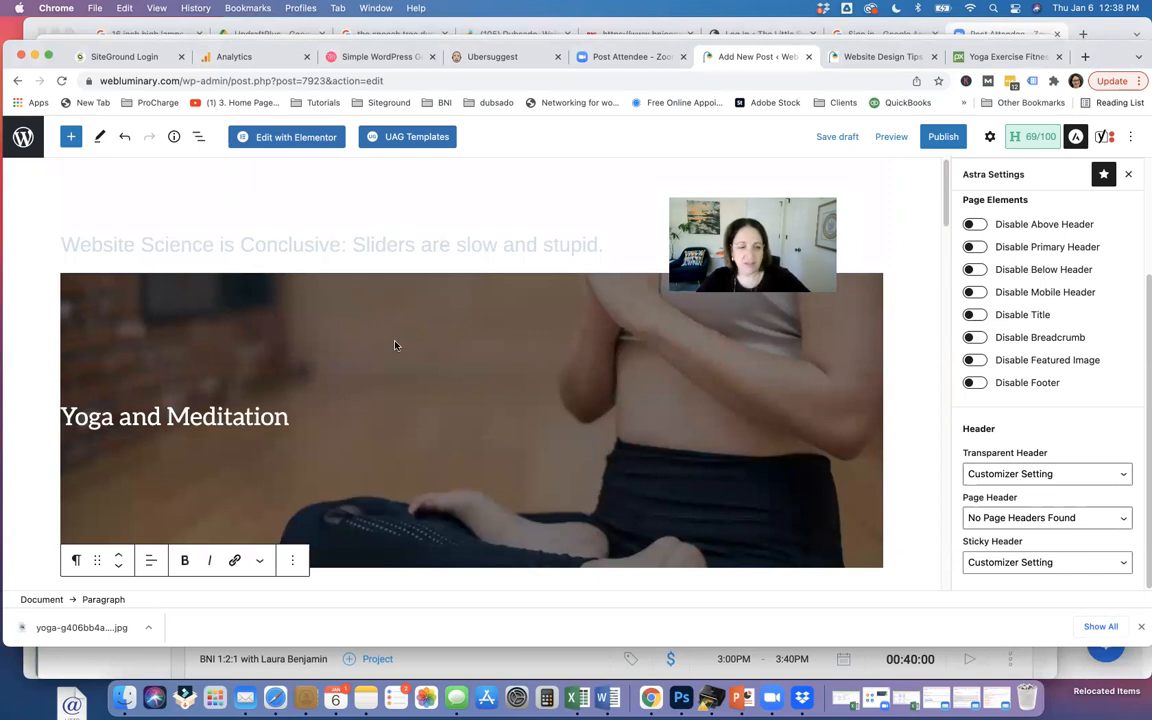
pyautogui.scroll(-6, 400, 365)
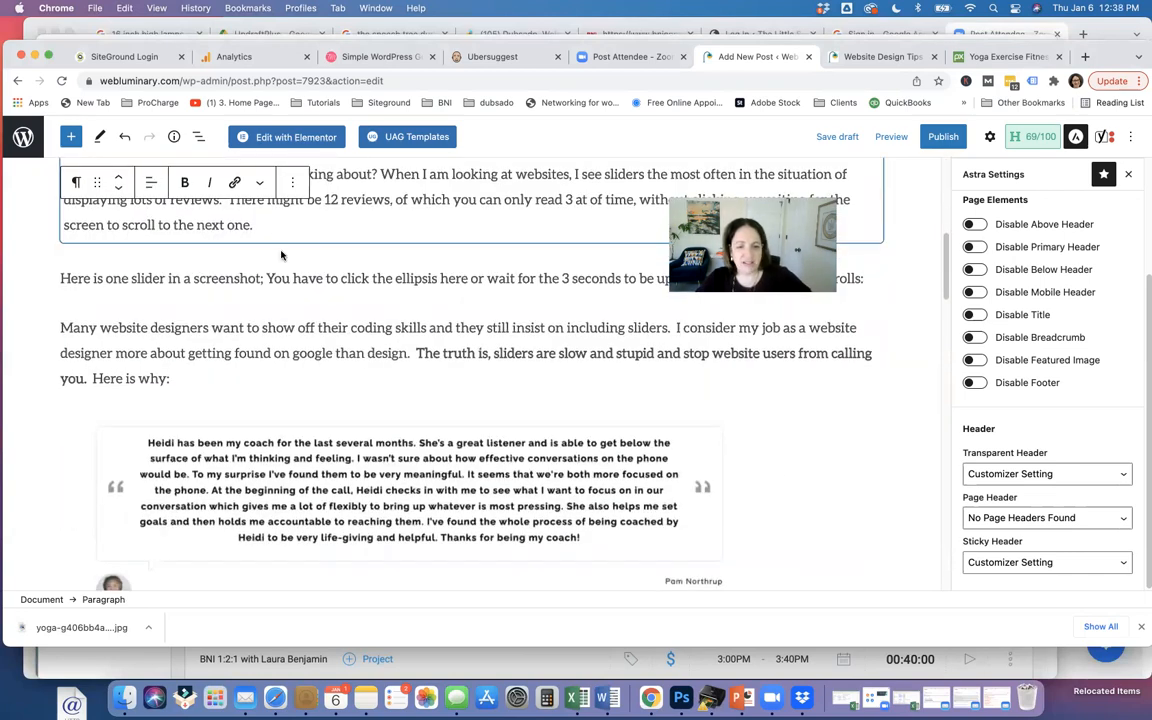
pyautogui.scroll(-3, 311, 470)
pyautogui.scroll(-4, 311, 470)
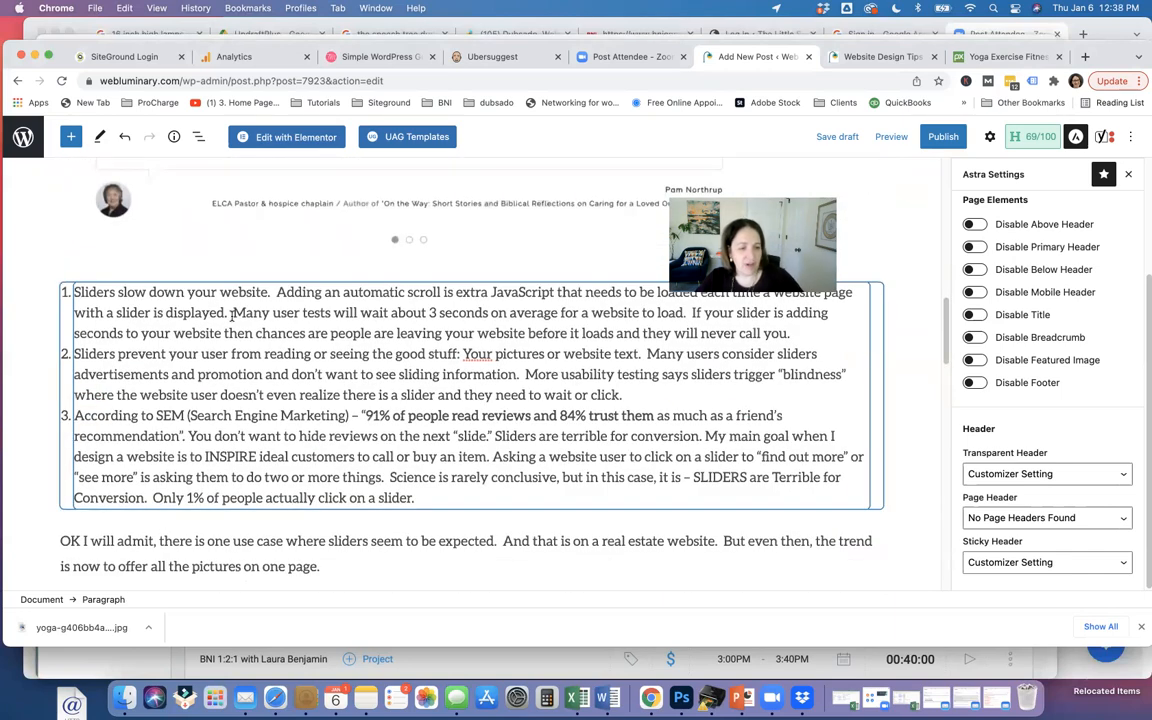
pyautogui.scroll(-6, 300, 300)
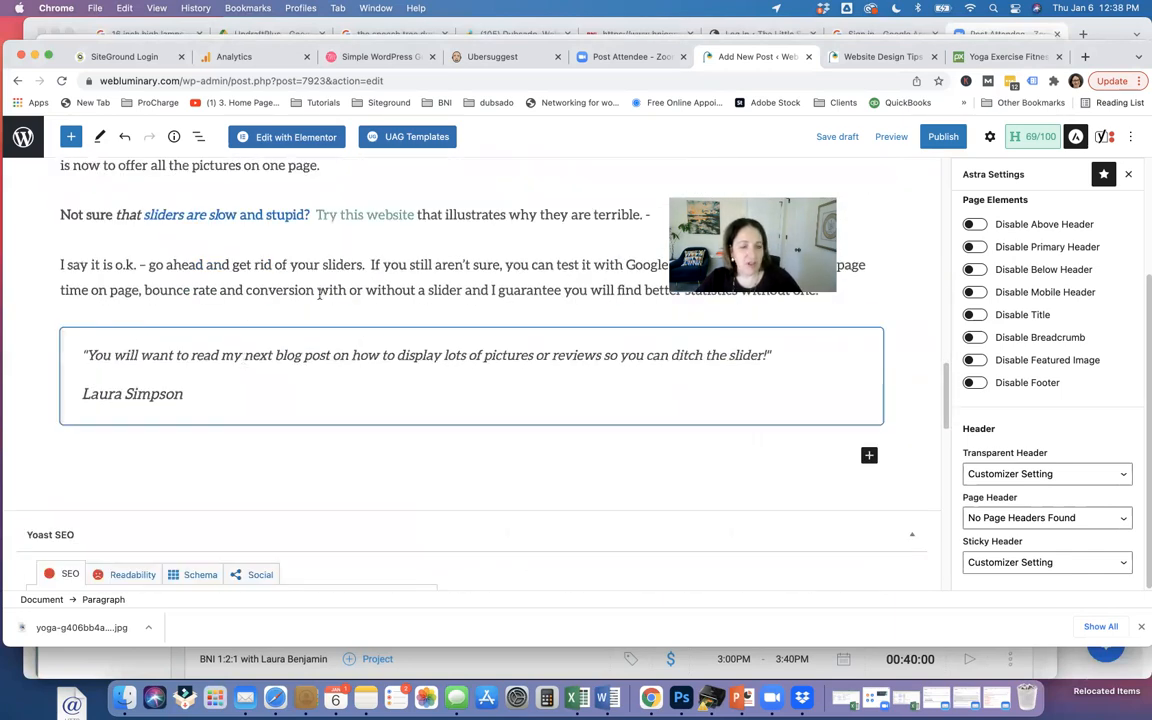
pyautogui.scroll(4, 320, 294)
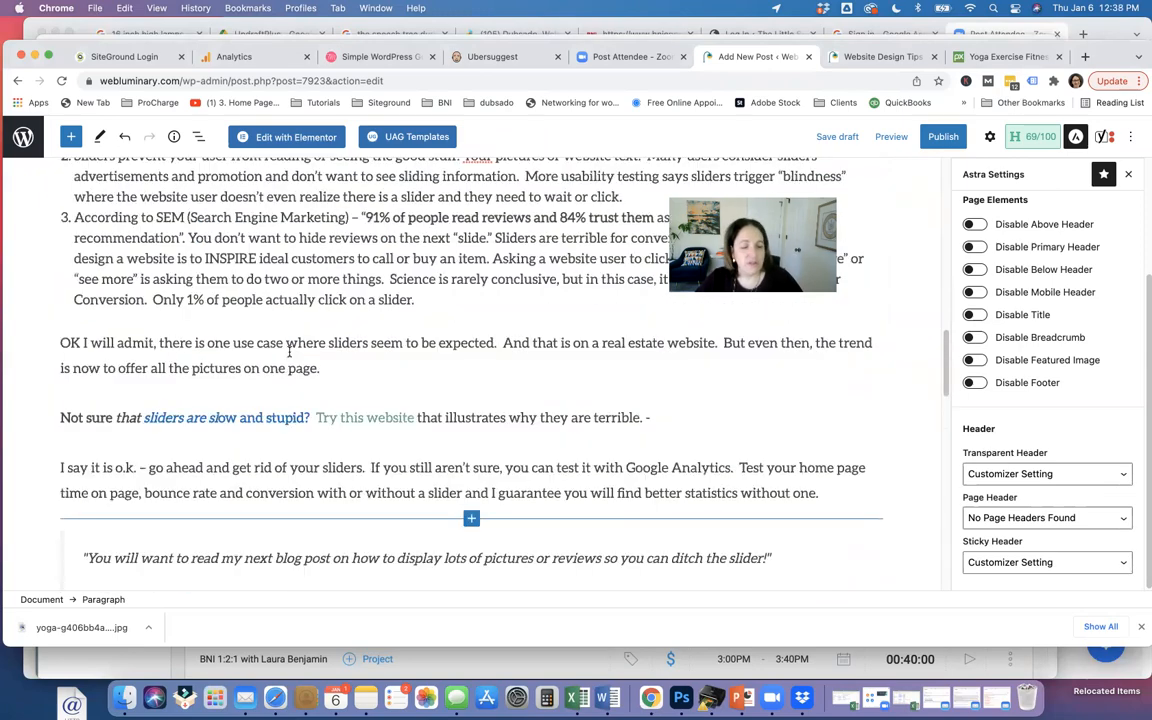
pyautogui.scroll(5, 300, 348)
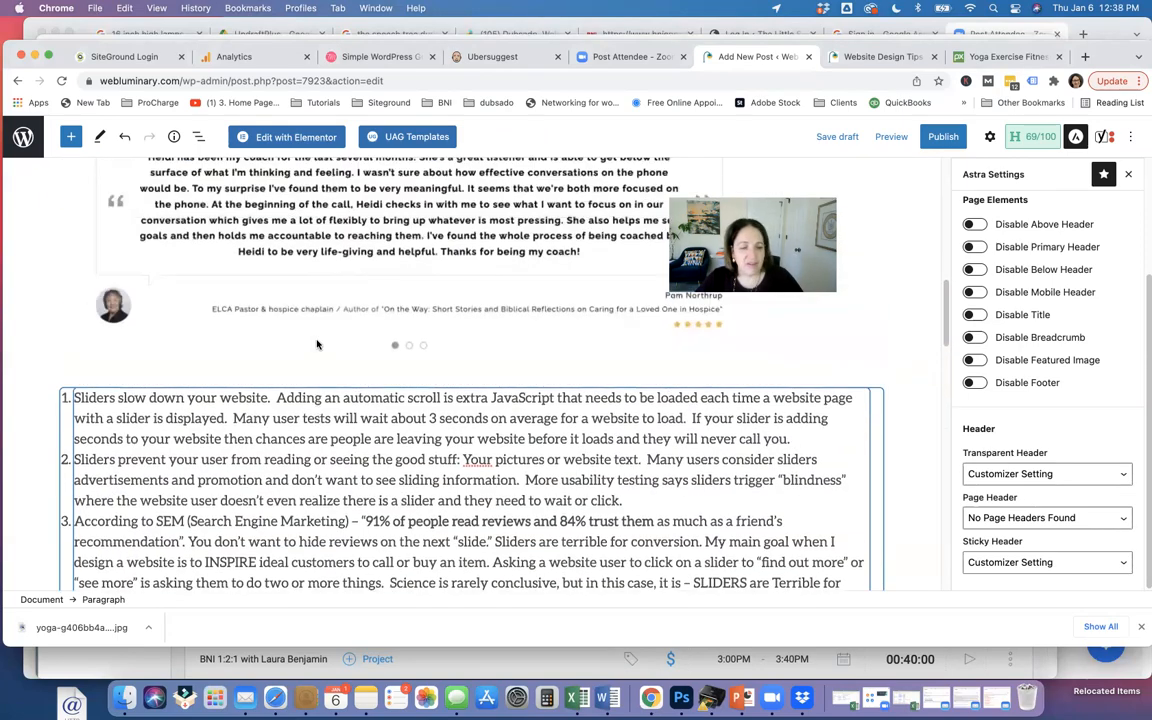
pyautogui.scroll(6, 252, 424)
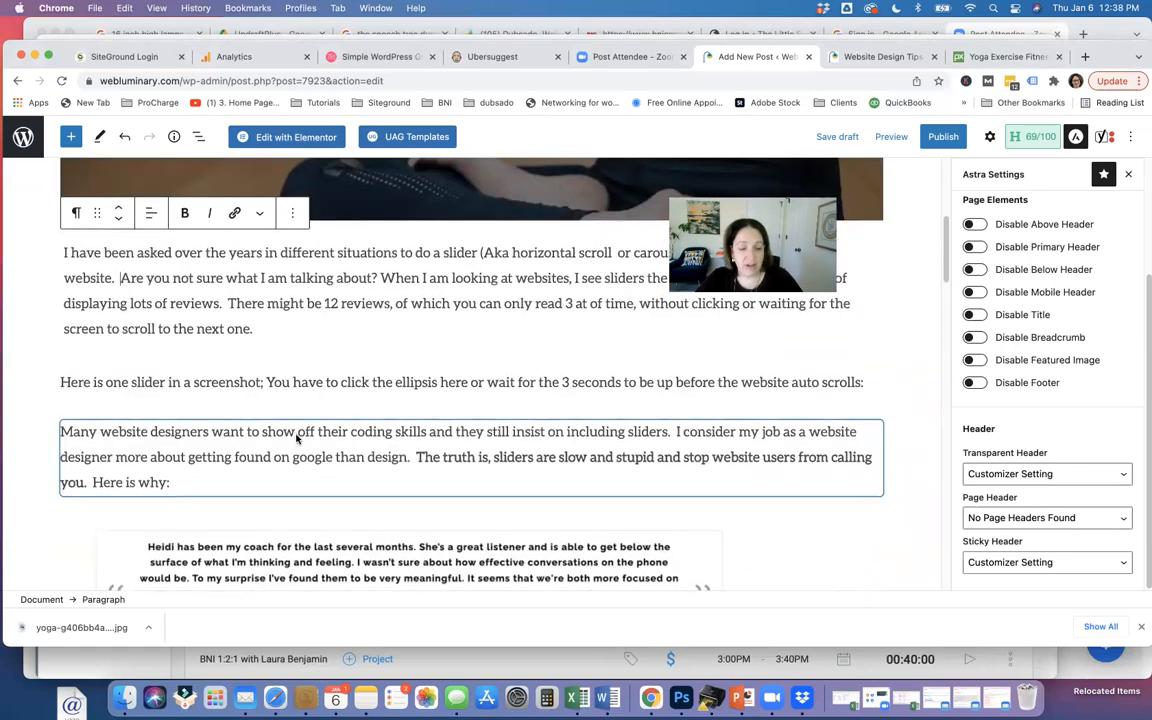
pyautogui.scroll(-10, 252, 424)
# Add an H2 heading block directly below the numbered list and enter "Why Sliders Suck." as its text
pyautogui.click(170, 487)
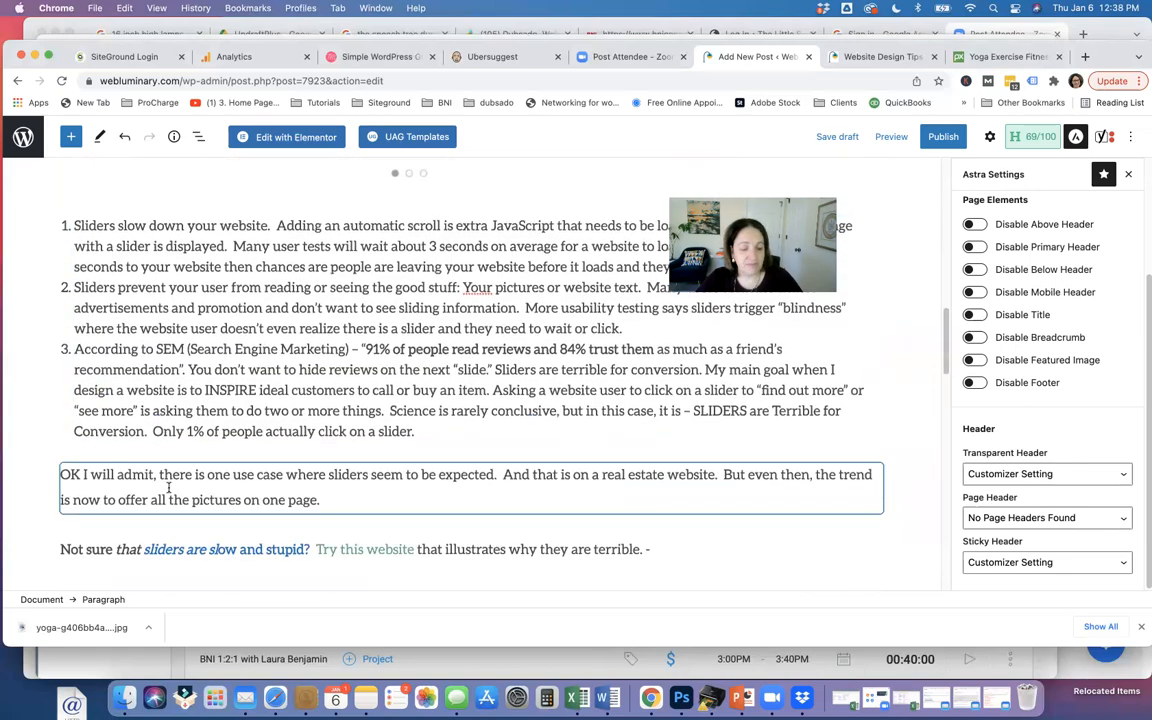
pyautogui.scroll(5, 200, 480)
pyautogui.click(222, 544)
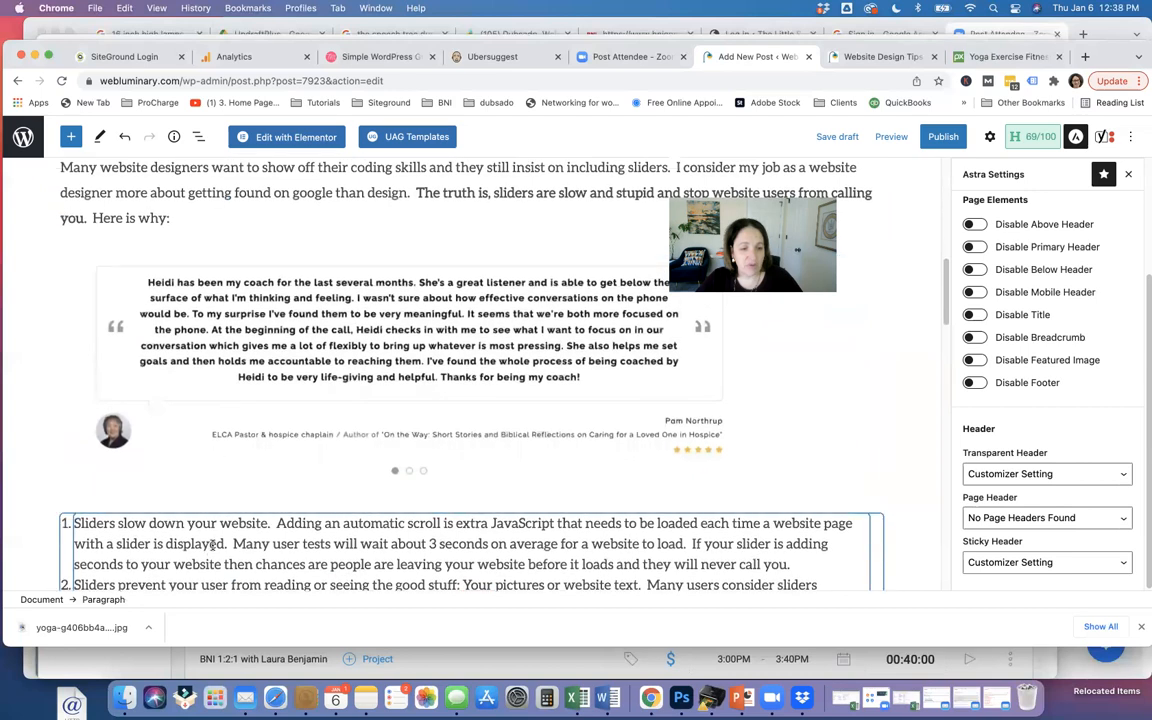
pyautogui.click(71, 137)
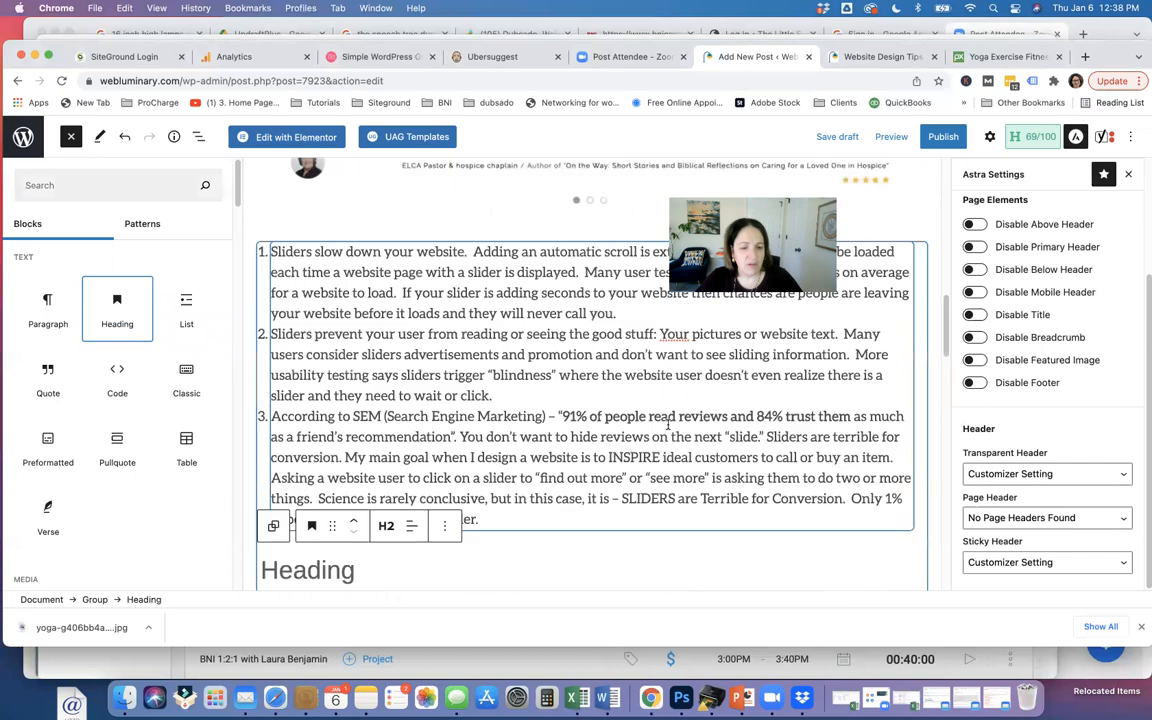
pyautogui.click(377, 573)
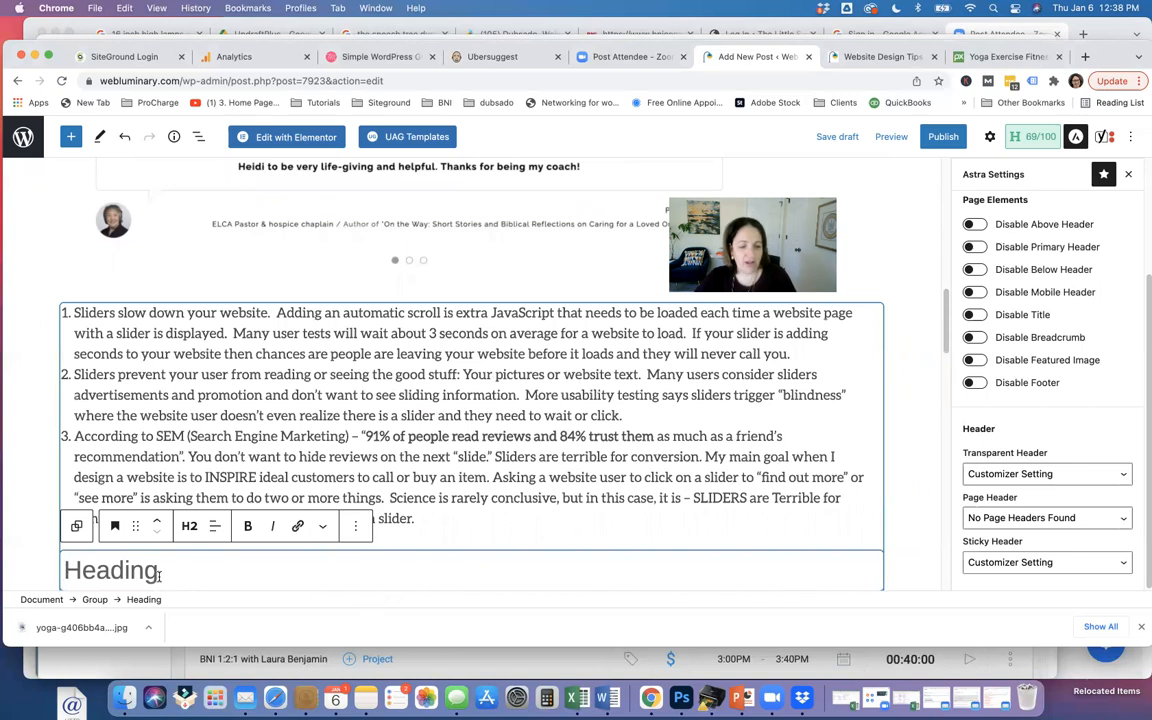
pyautogui.write('Why ')
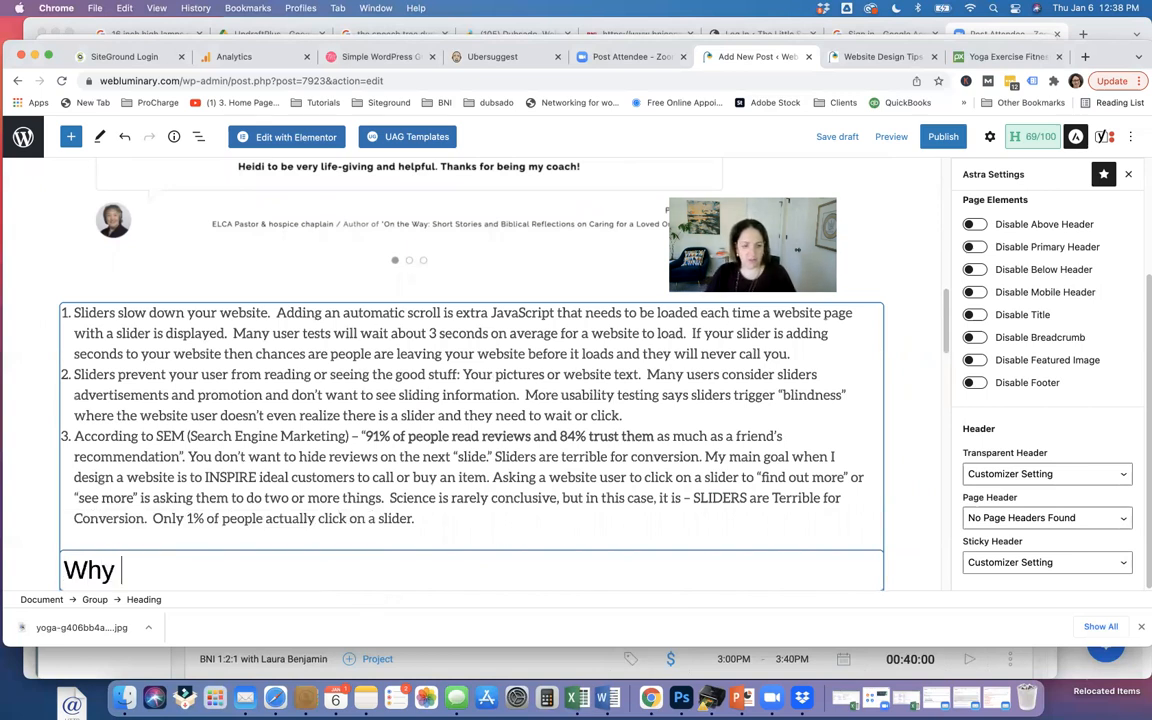
pyautogui.write('Sliders ')
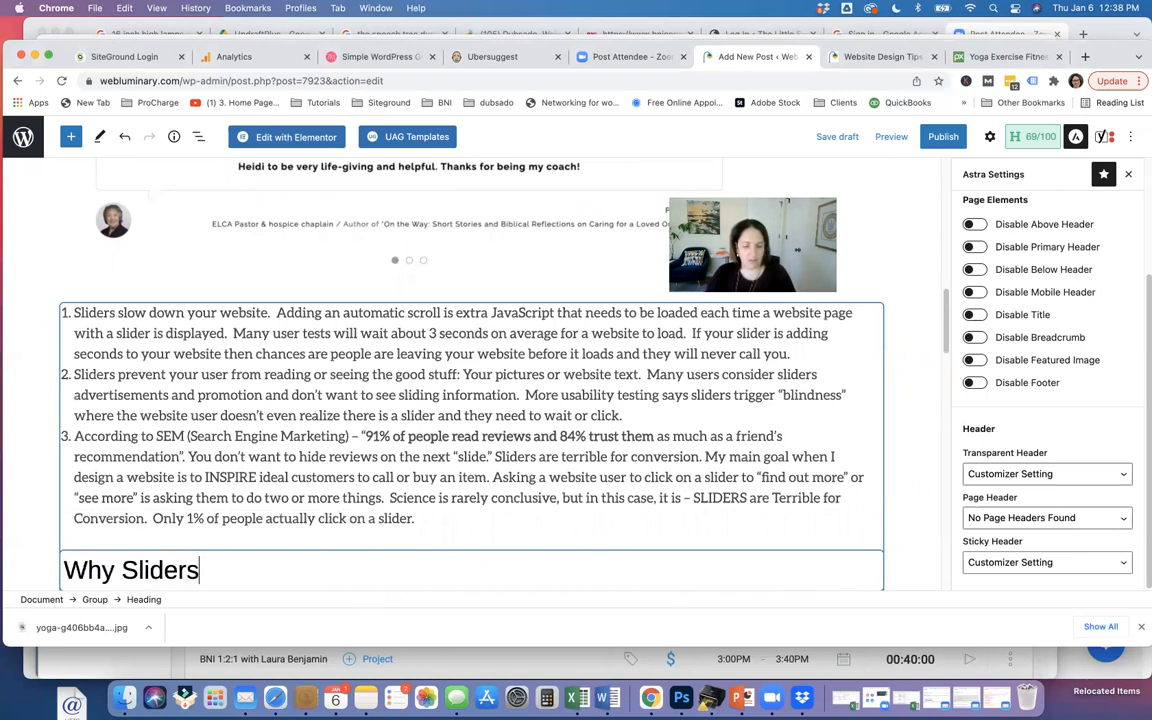
pyautogui.write('Suck')
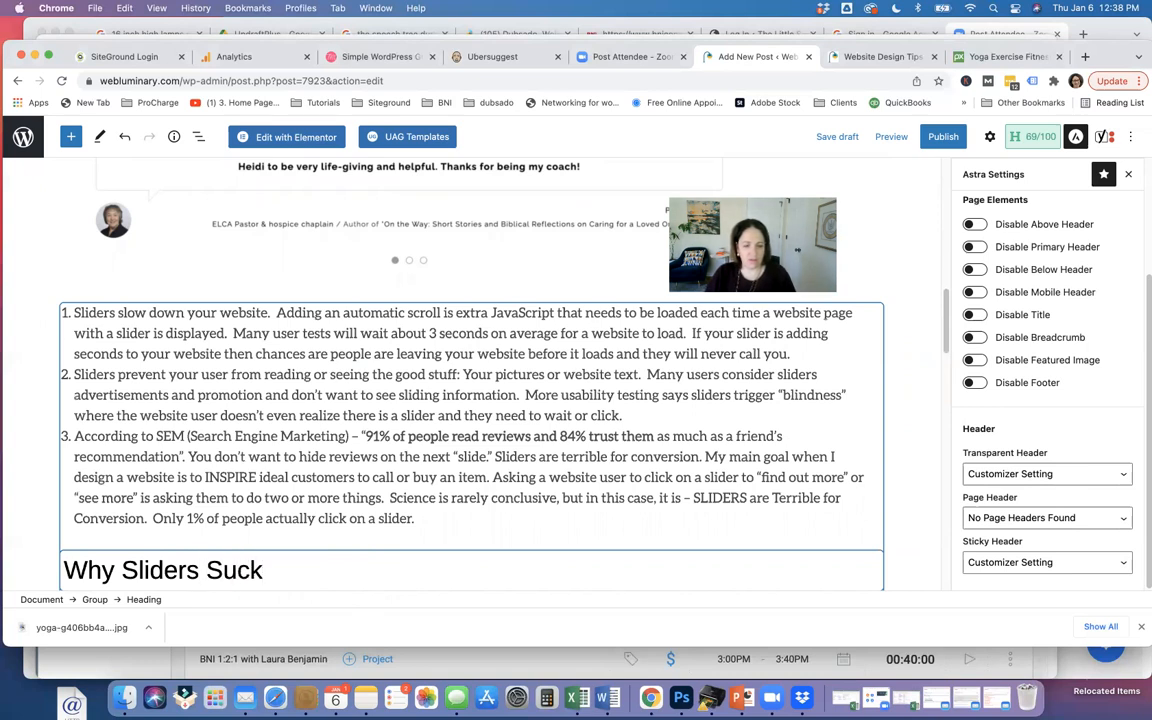
pyautogui.write('.')
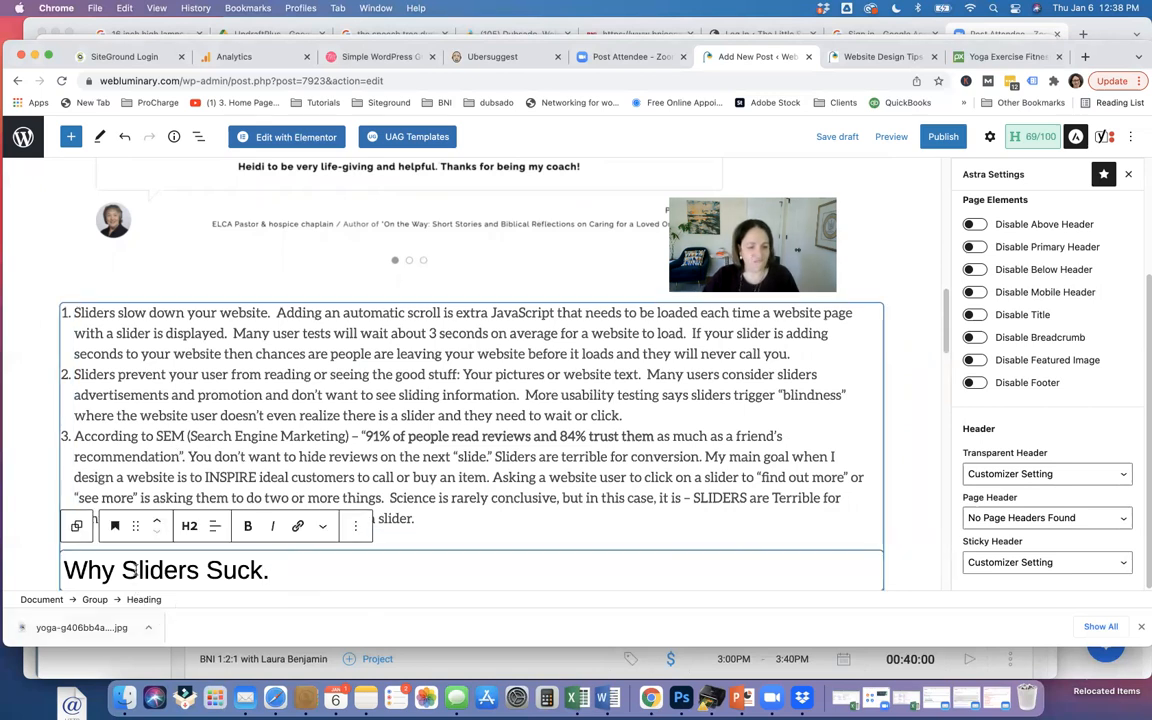
# Move the "Why Sliders Suck." heading above the numbered list and save the draft
pyautogui.click(156, 520)
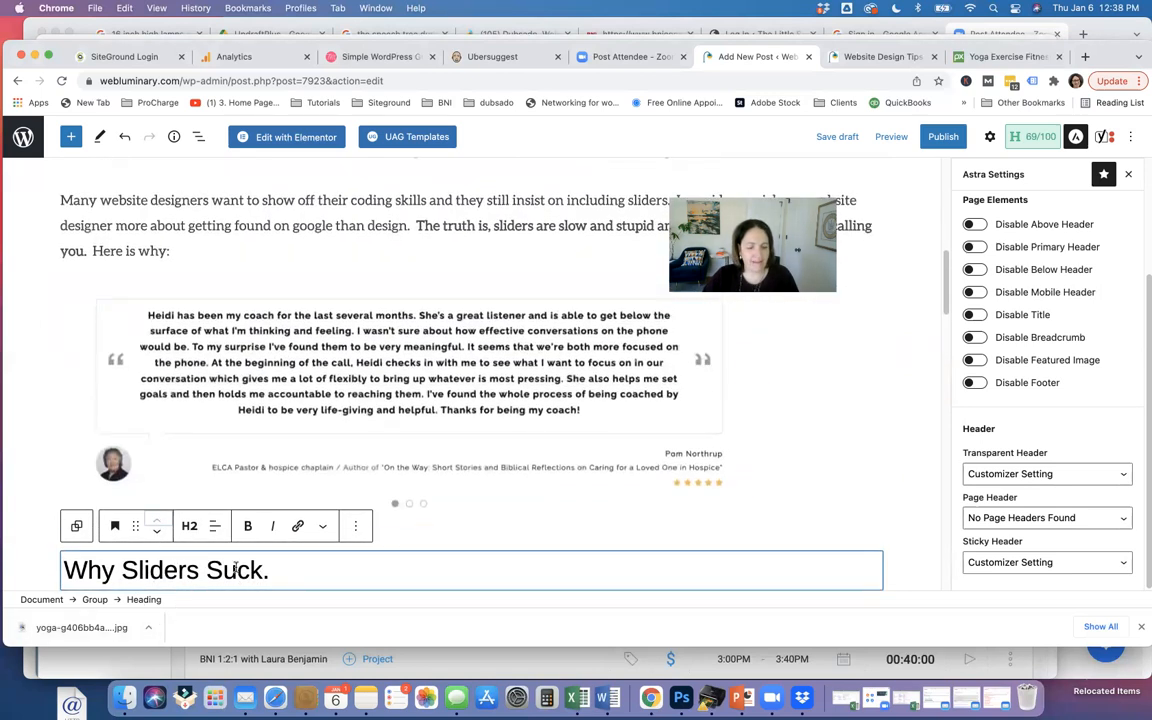
pyautogui.scroll(-2, 400, 560)
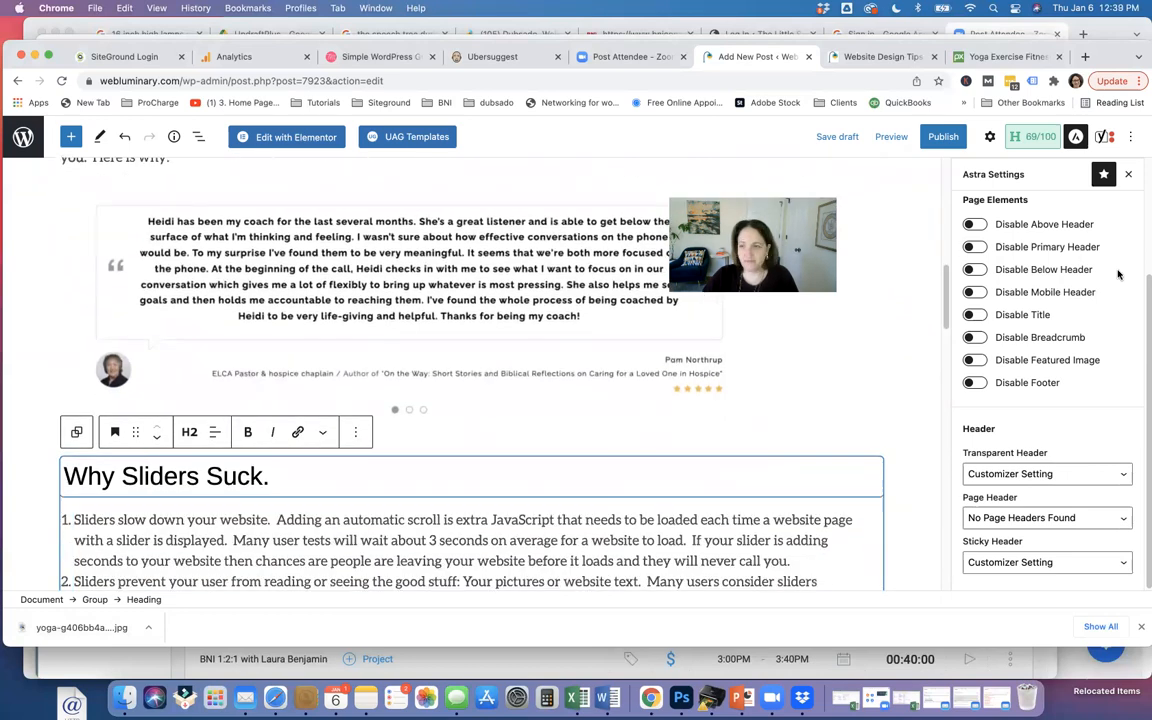
pyautogui.click(843, 136)
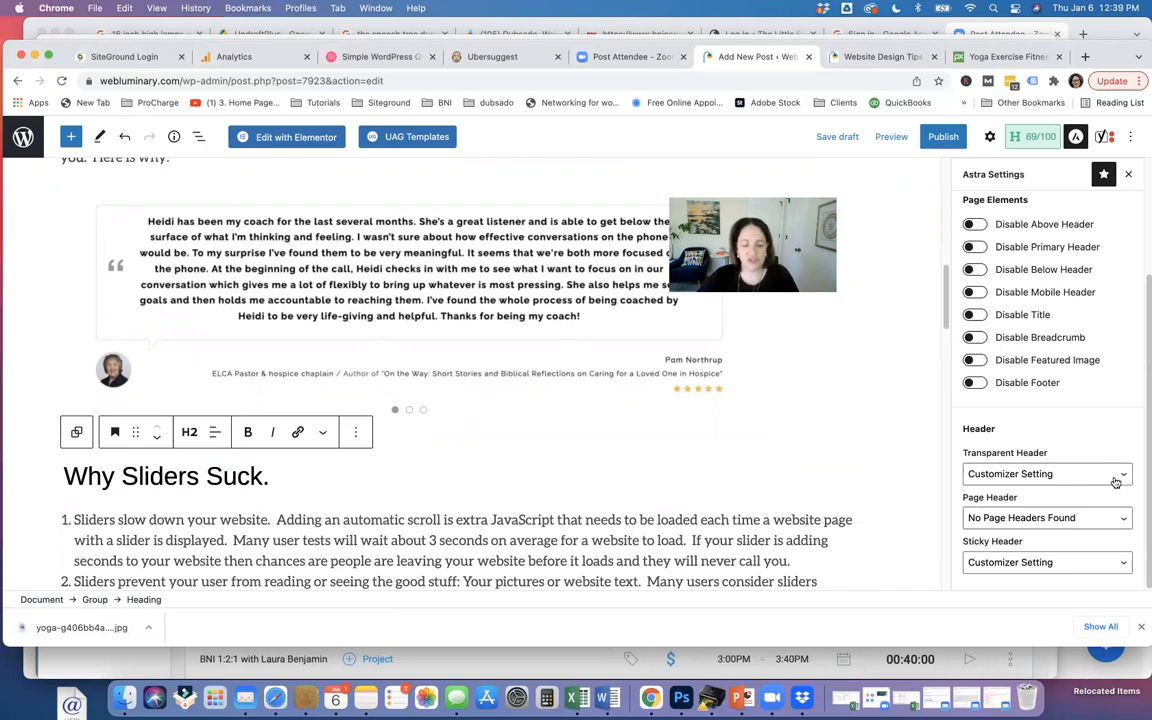
# Find the Call To Action block by searching for "call" and insert it after the closing quote
pyautogui.scroll(-5, 551, 502)
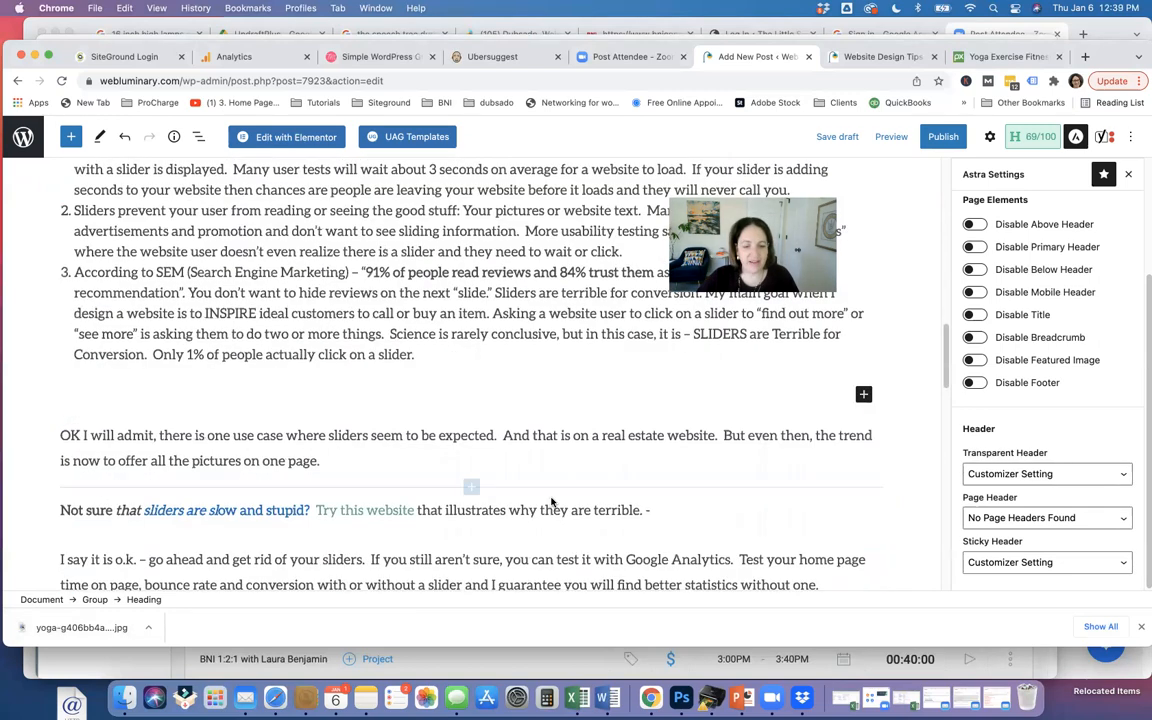
pyautogui.scroll(-4, 551, 502)
pyautogui.scroll(1, 510, 508)
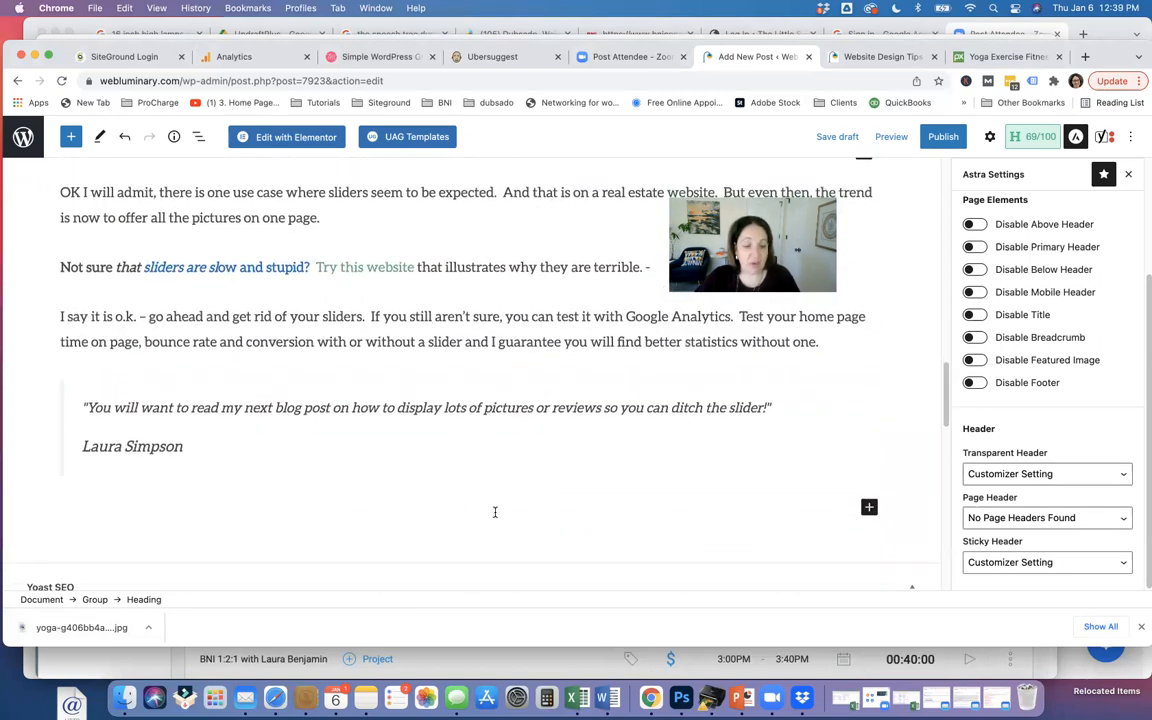
pyautogui.scroll(-1, 498, 511)
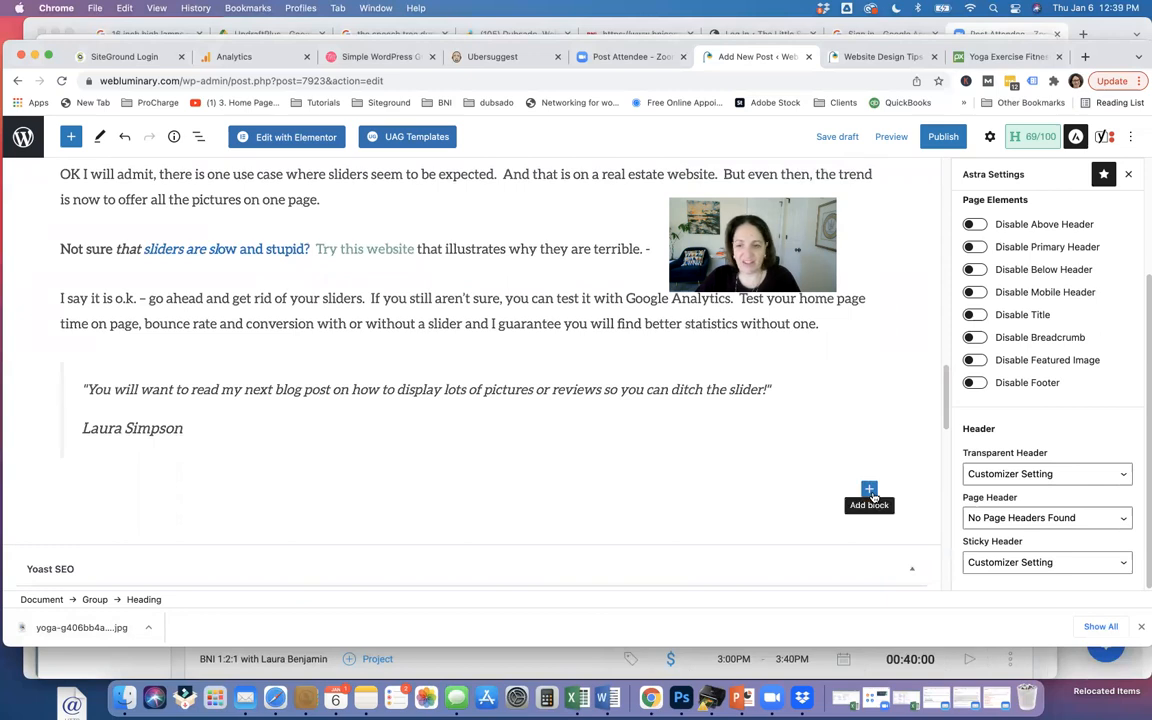
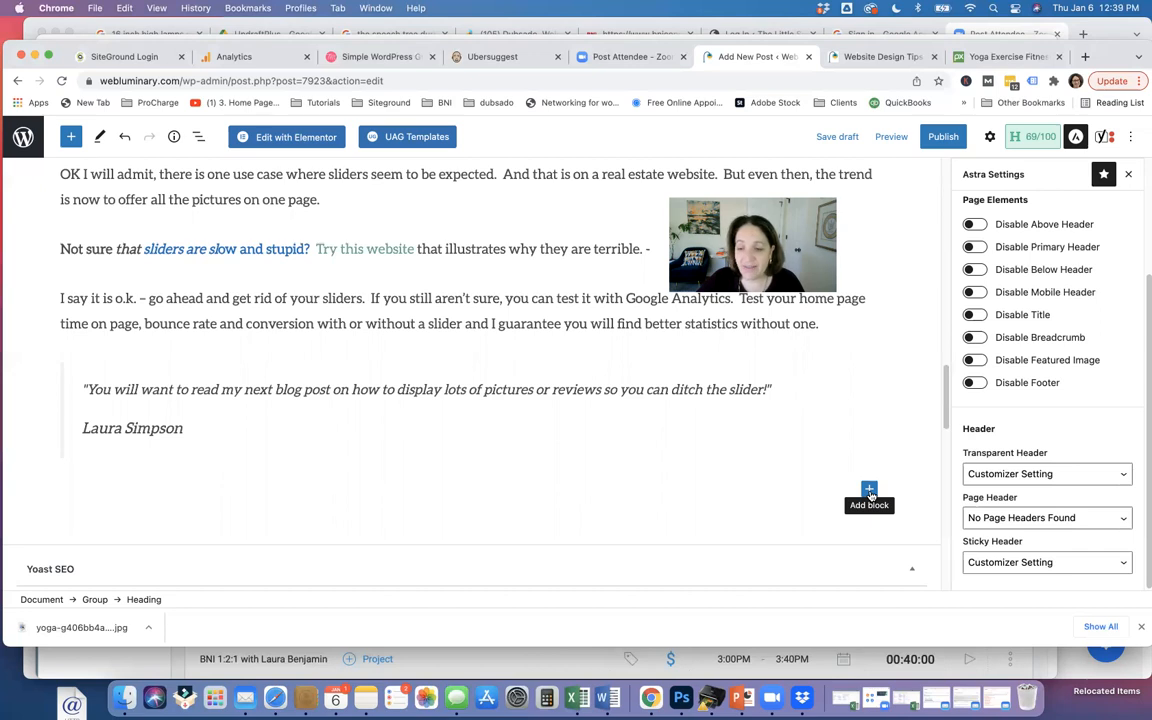
pyautogui.click(869, 490)
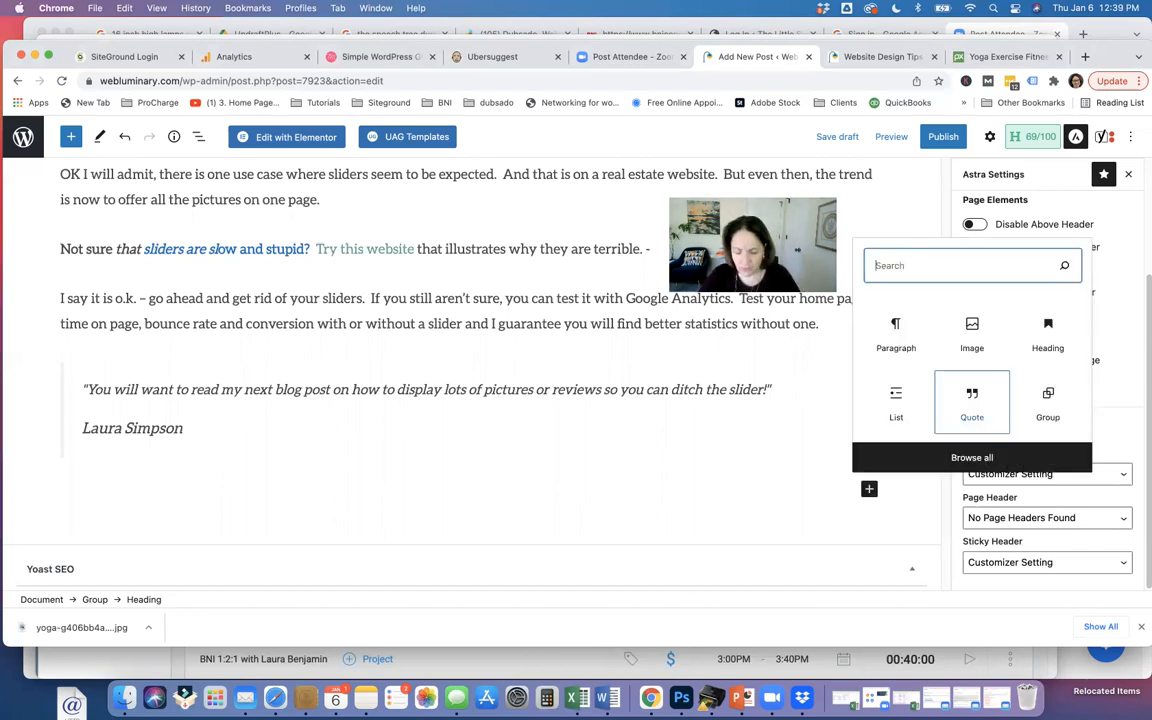
pyautogui.write('call')
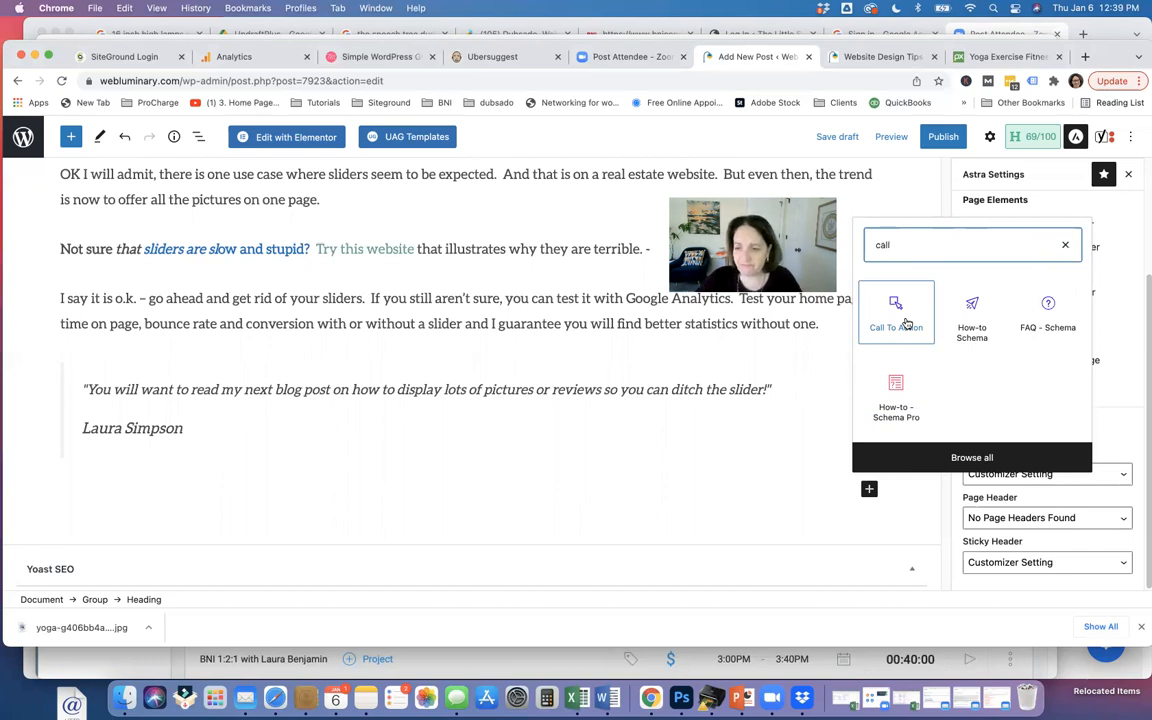
pyautogui.click(906, 320)
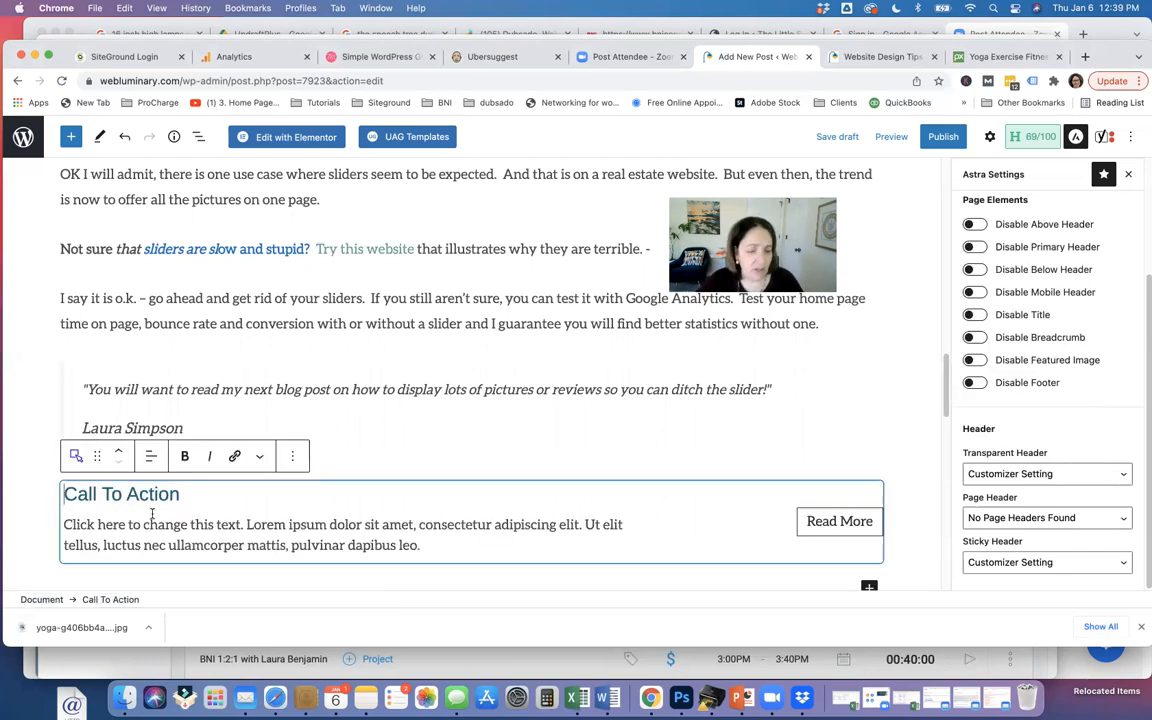
# Replace the call to action's title with "Do you like these website tips?"
pyautogui.moveTo(179, 494); pyautogui.dragTo(64, 497)
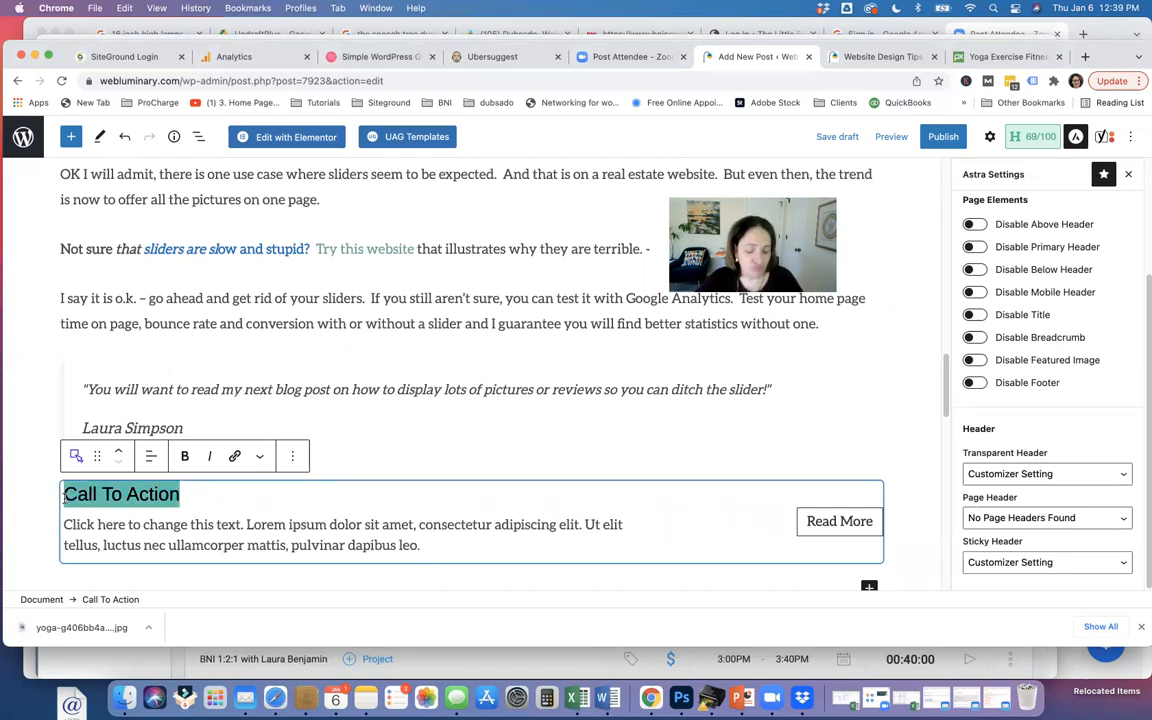
pyautogui.write('T')
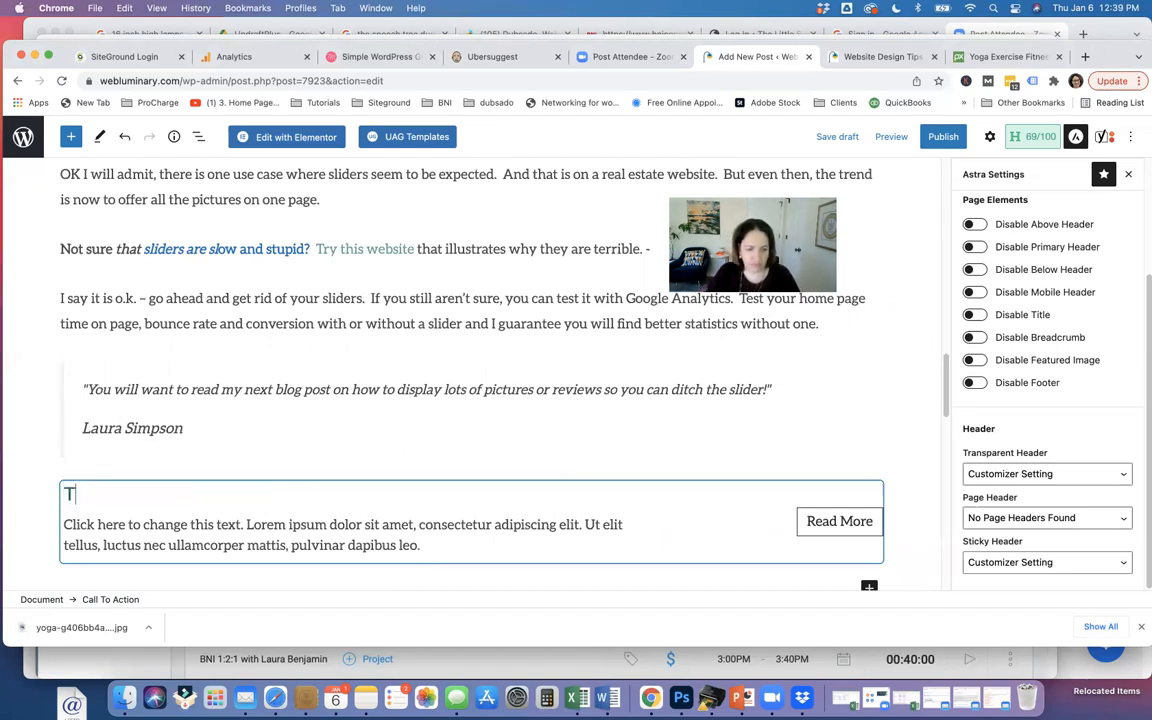
pyautogui.press('BackSpace')
pyautogui.write('Do you l')
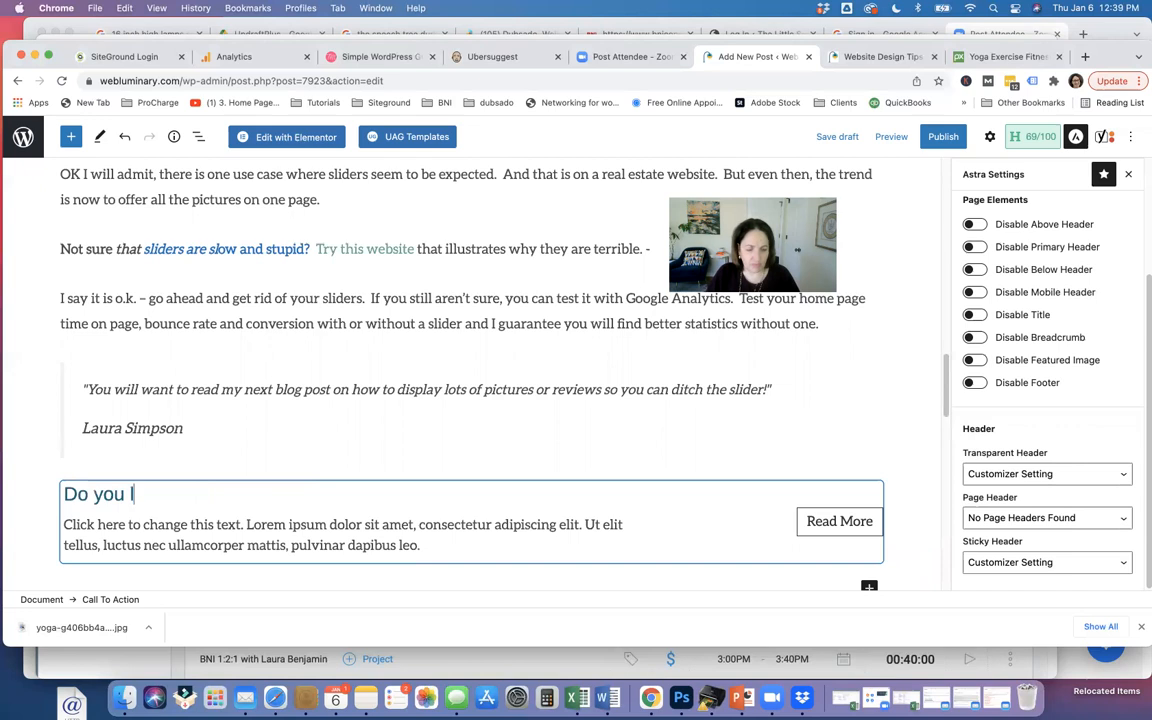
pyautogui.write('ike this we')
pyautogui.press('BackSpace')
pyautogui.press('BackSpace')
pyautogui.press('BackSpace')
pyautogui.press('BackSpace')
pyautogui.press('BackSpace')
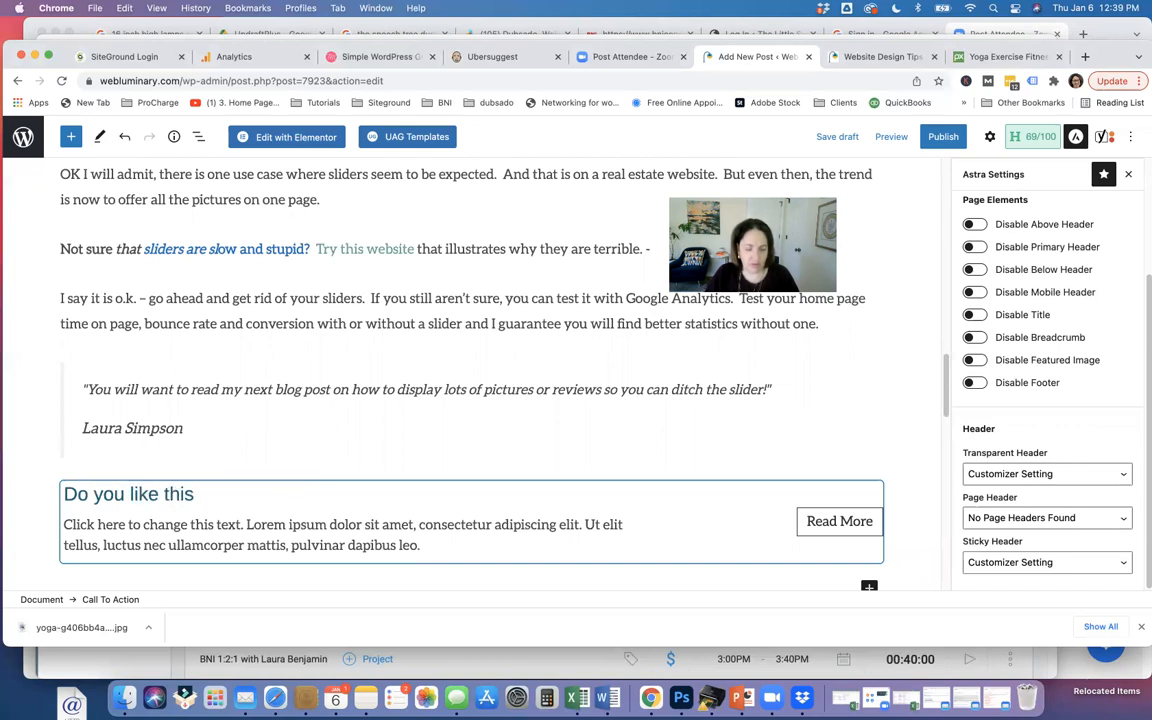
pyautogui.write('ese website tip')
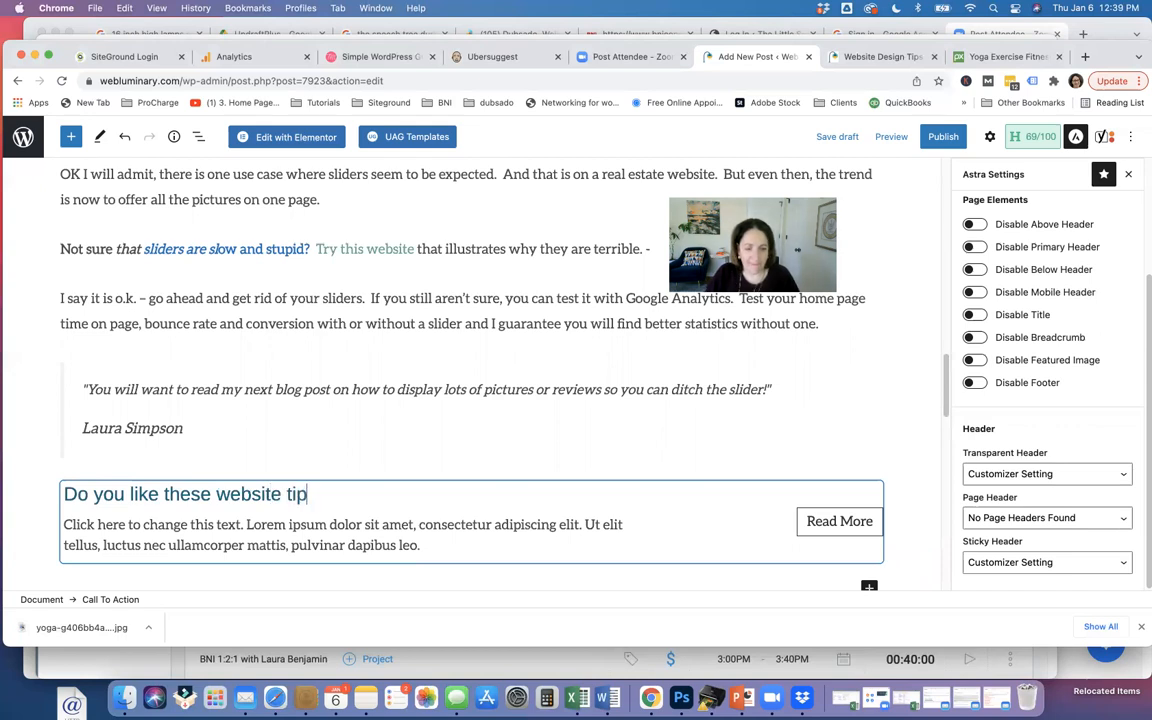
pyautogui.write('s?')
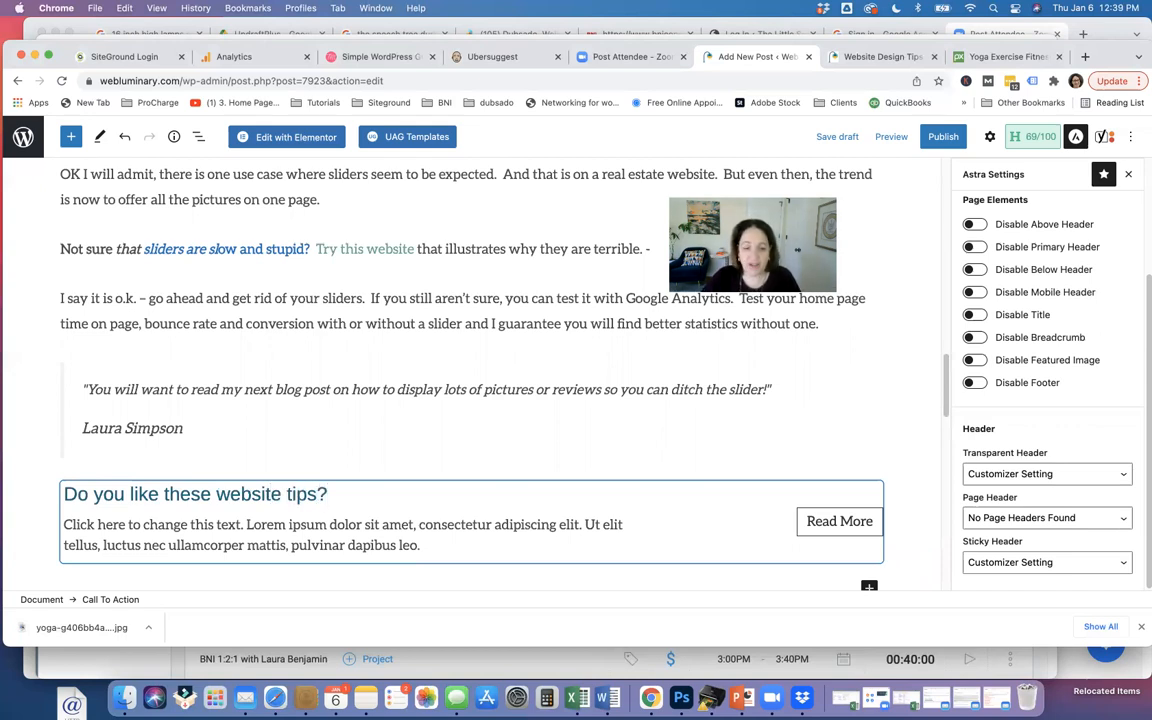
# Select the call to action's description text, try opening its Read More button for editing in the post, and save the draft
pyautogui.click(254, 541)
pyautogui.moveTo(424, 549); pyautogui.dragTo(63, 528)
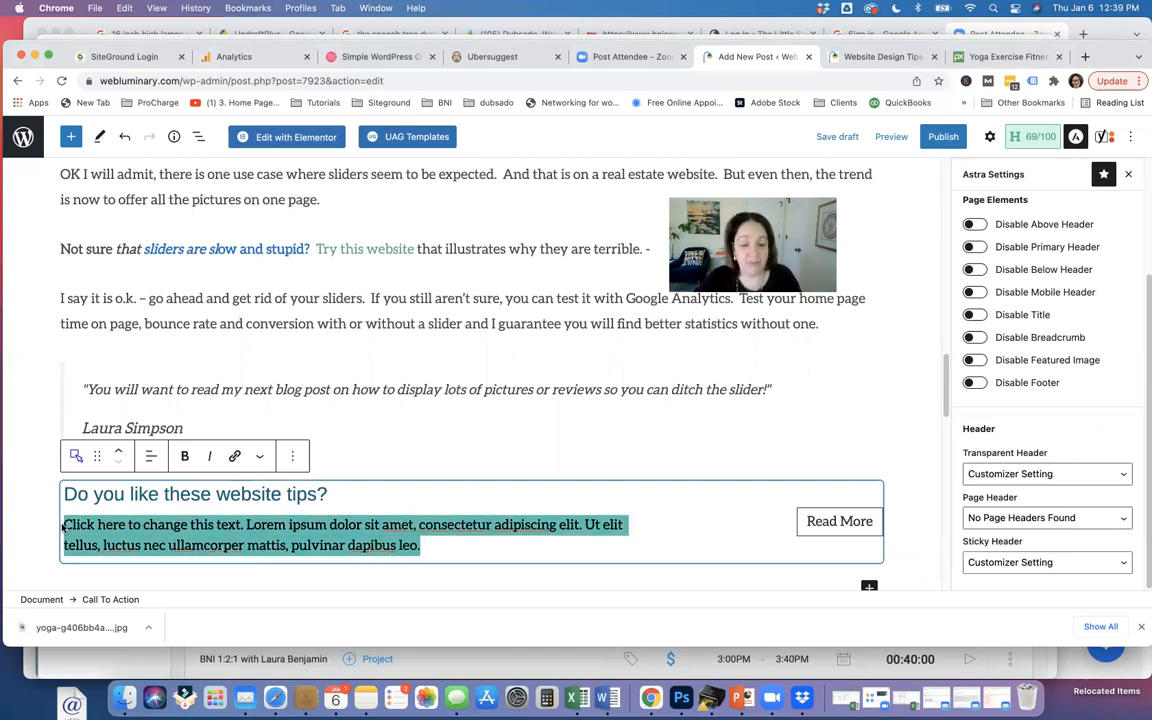
pyautogui.click(842, 524)
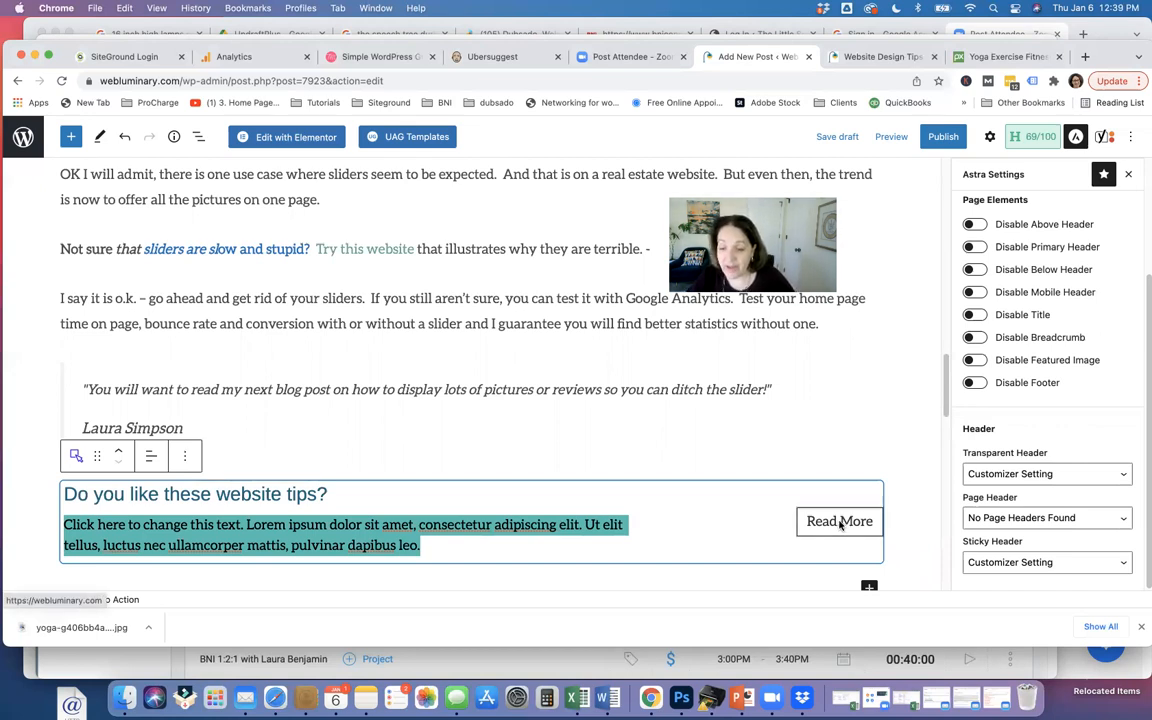
pyautogui.click(535, 267)
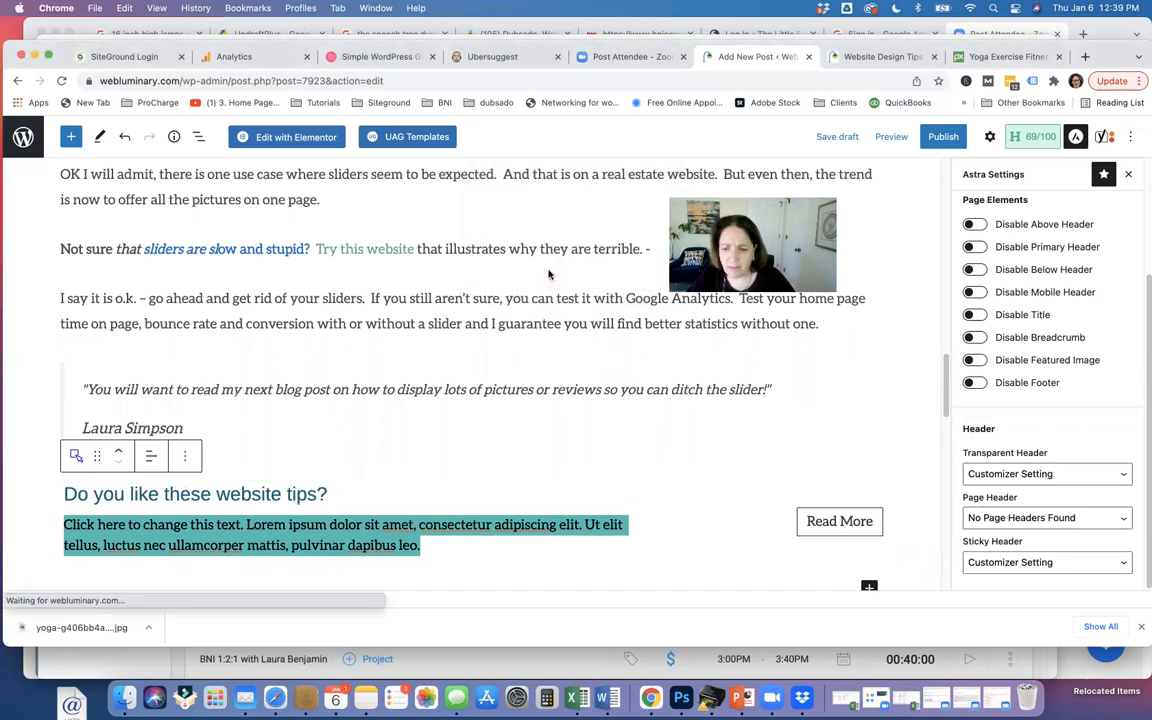
pyautogui.click(837, 136)
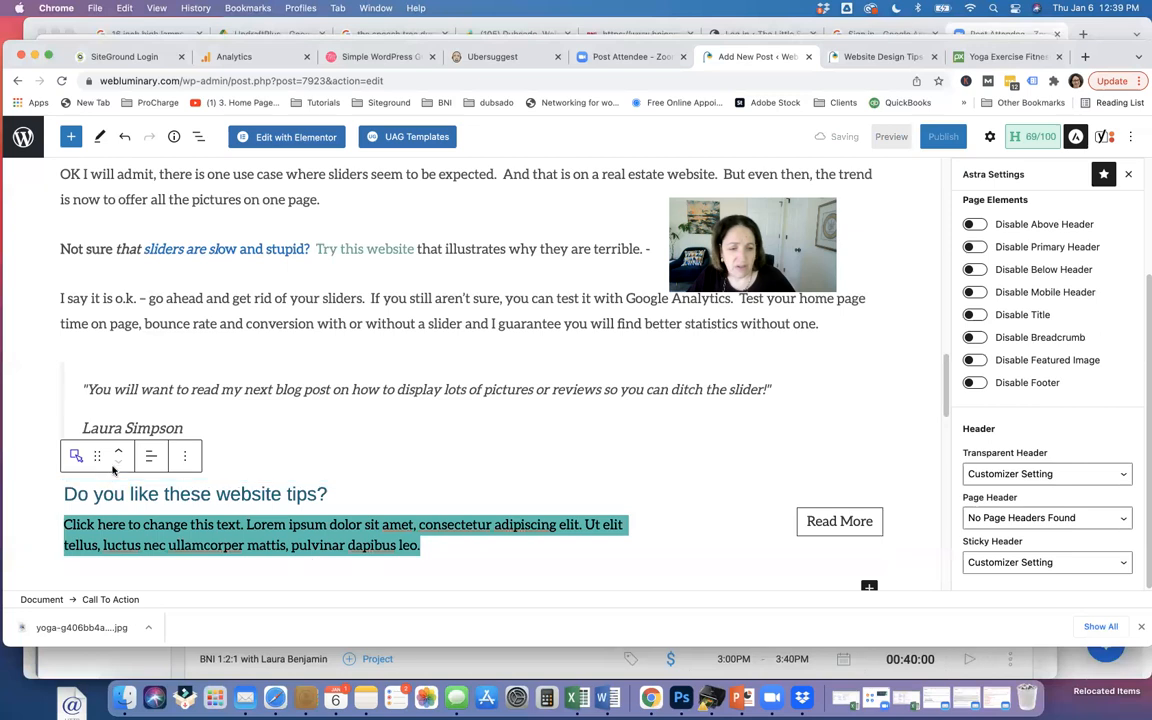
# Center-align the call to action's text and try again to open the Read More button for editing in the post
pyautogui.click(151, 458)
pyautogui.click(172, 527)
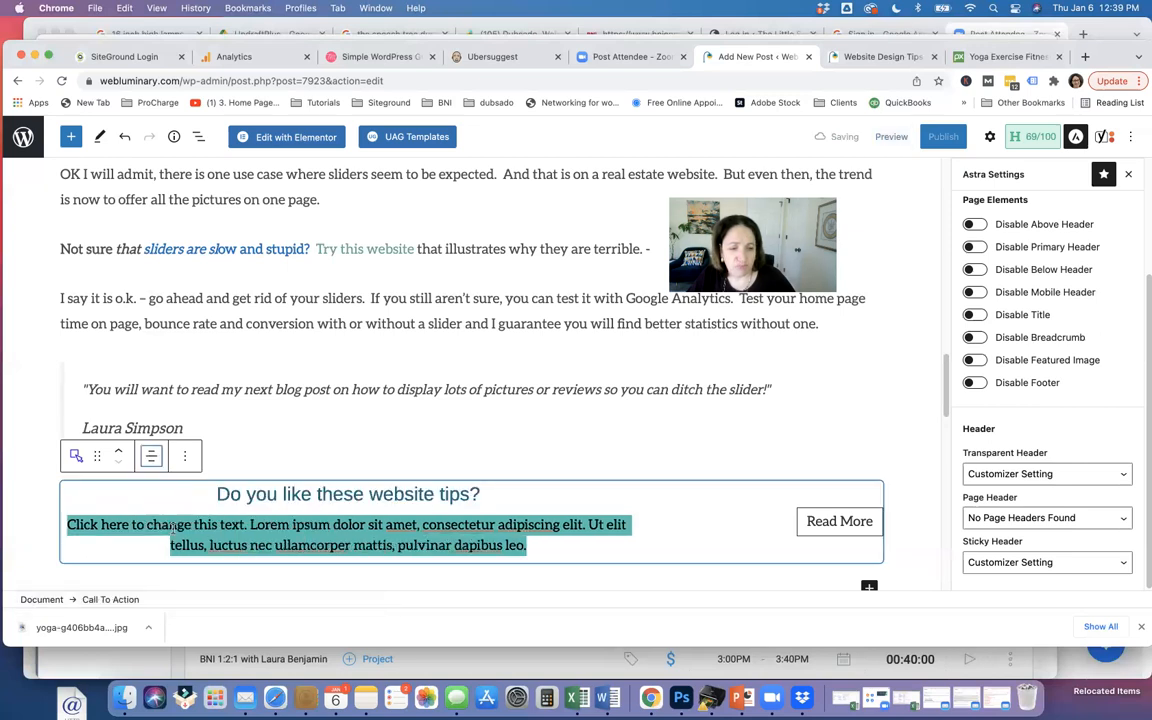
pyautogui.click(837, 521)
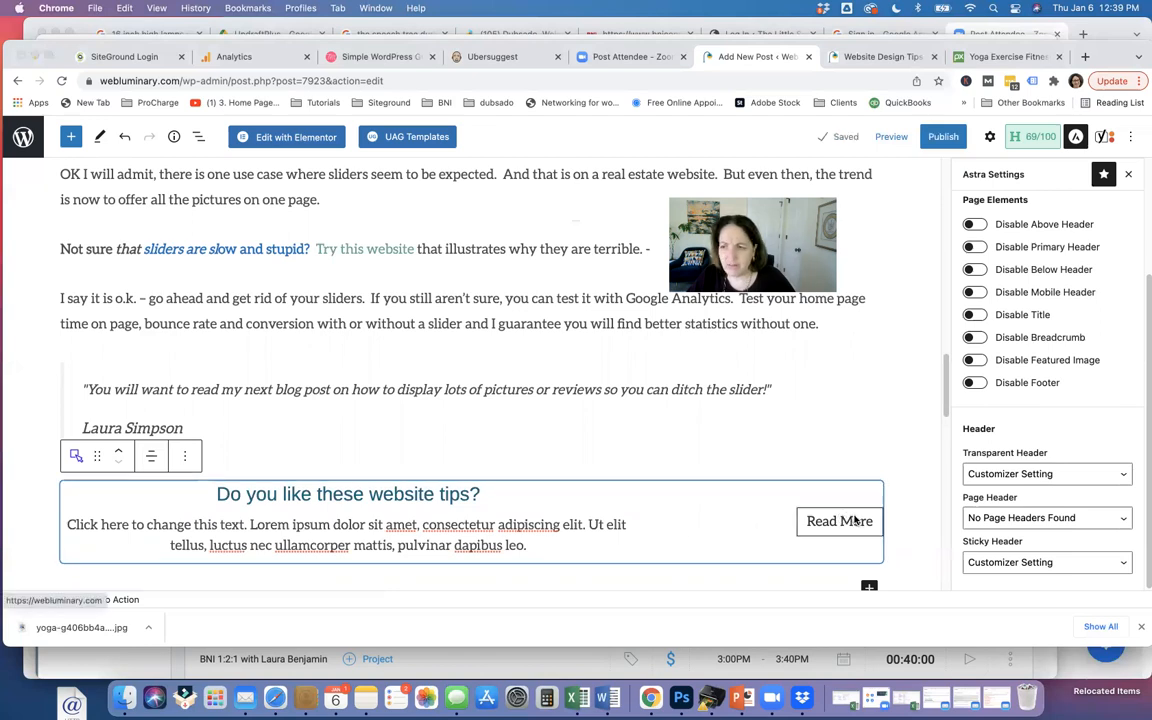
pyautogui.click(535, 267)
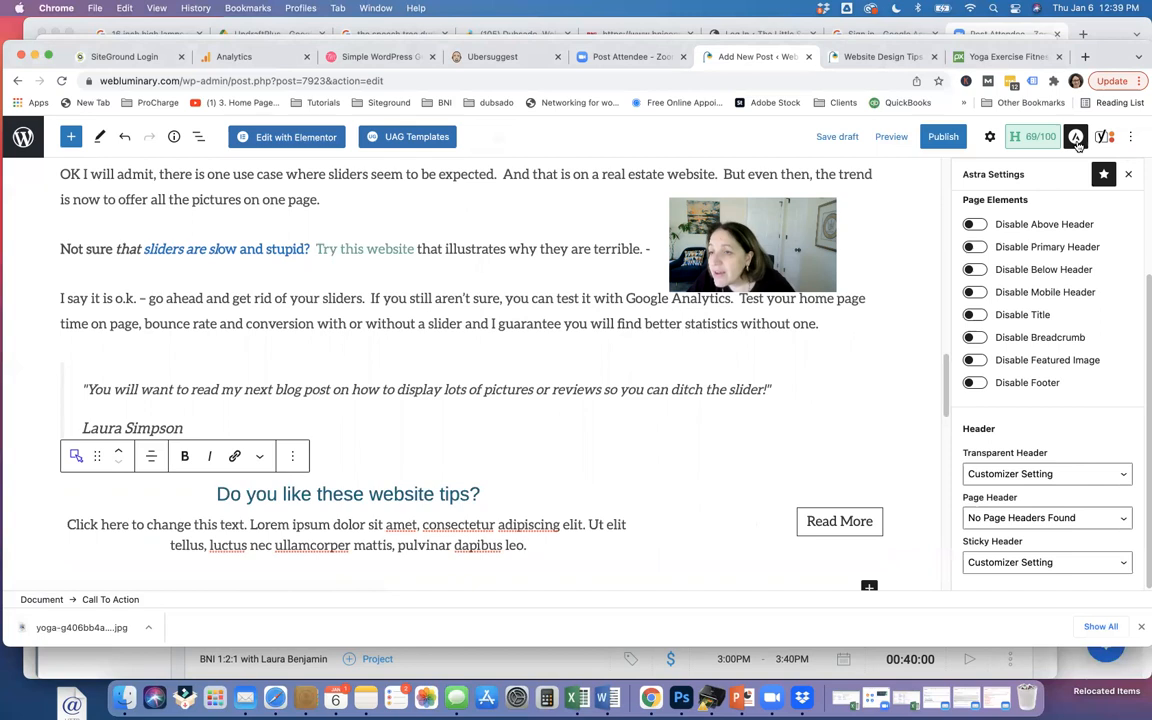
# Open the Call To Action block's settings and set the button position to Stack
pyautogui.click(988, 139)
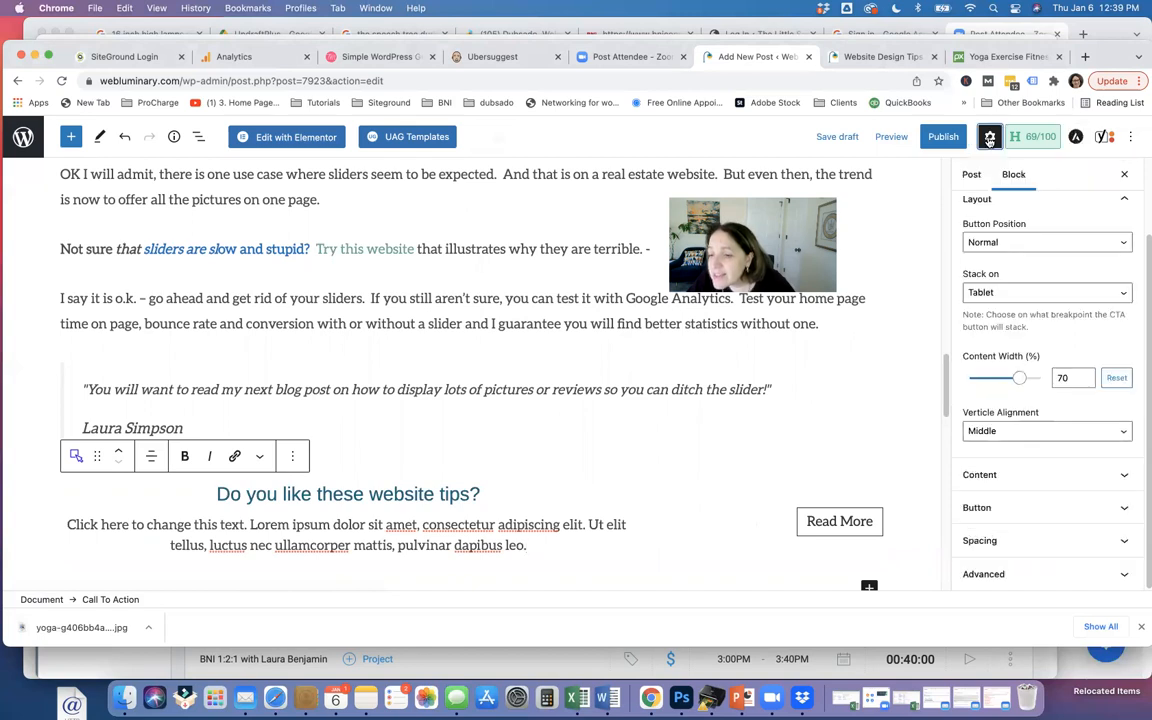
pyautogui.click(1039, 243)
pyautogui.click(1033, 258)
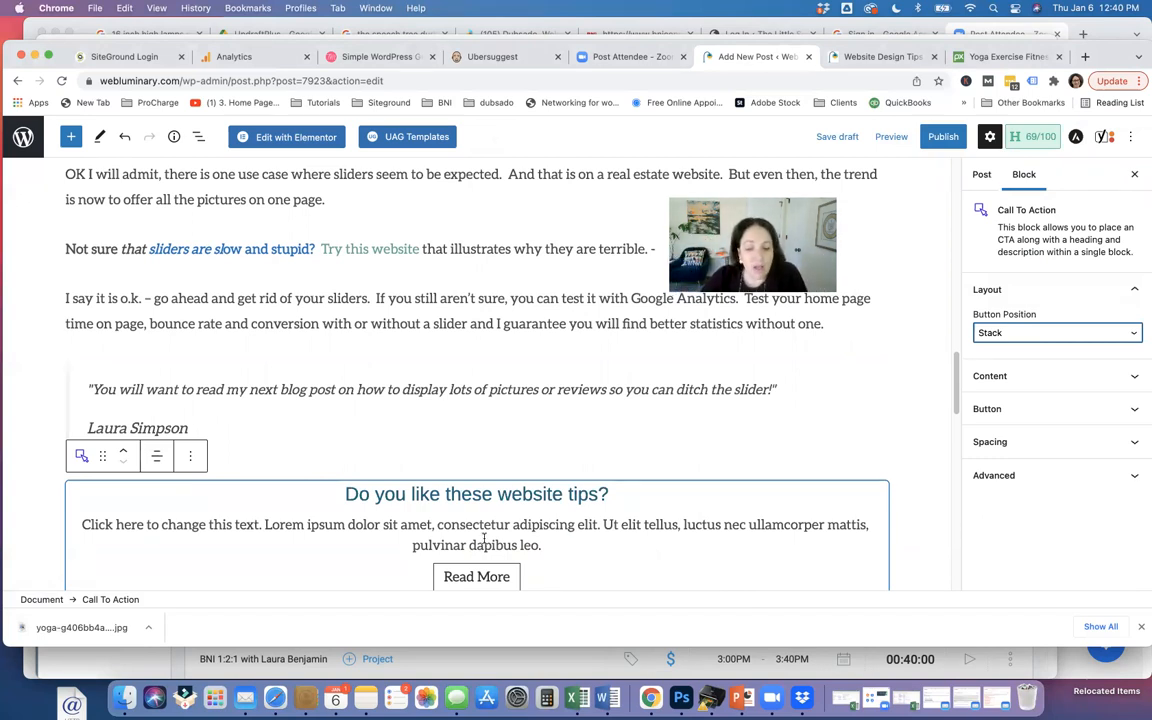
pyautogui.scroll(-1, 872, 466)
pyautogui.scroll(-1, 872, 466)
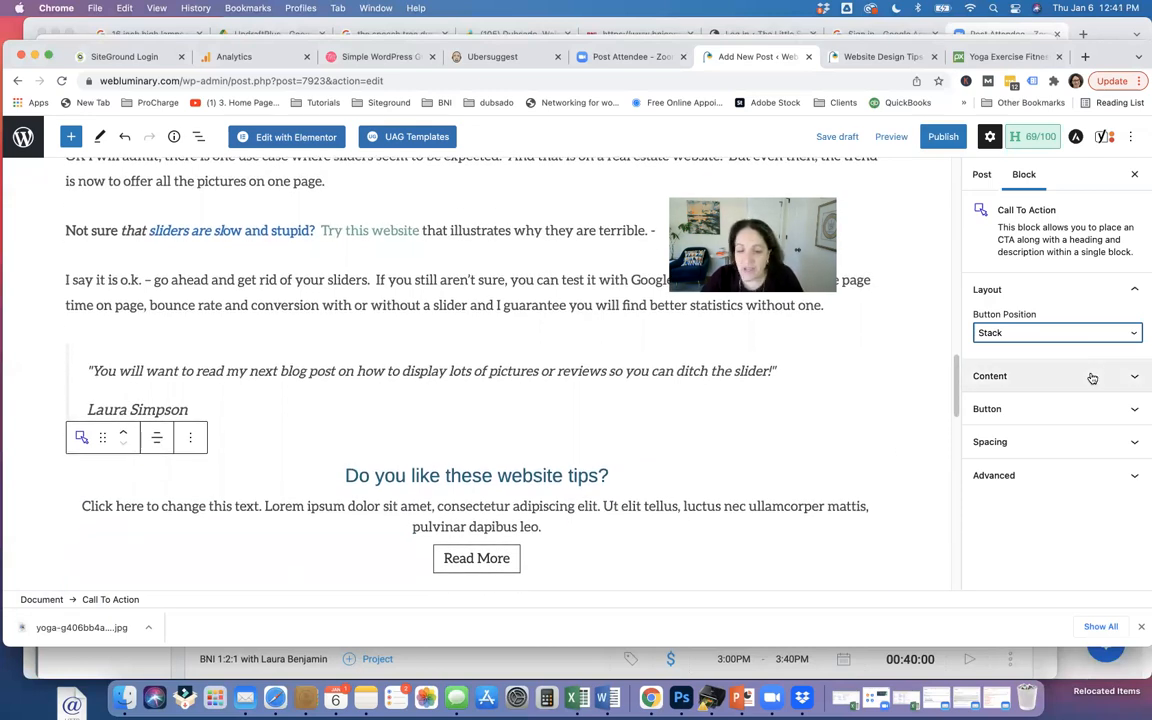
pyautogui.click(462, 578)
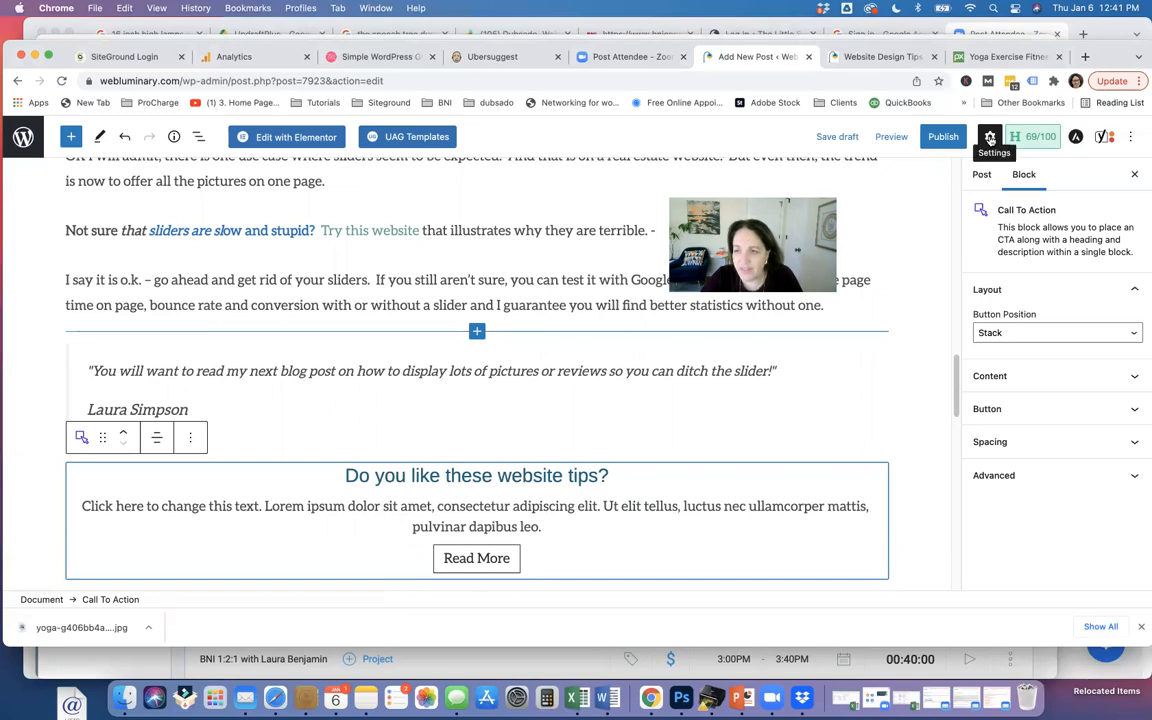
pyautogui.click(990, 138)
pyautogui.click(990, 138)
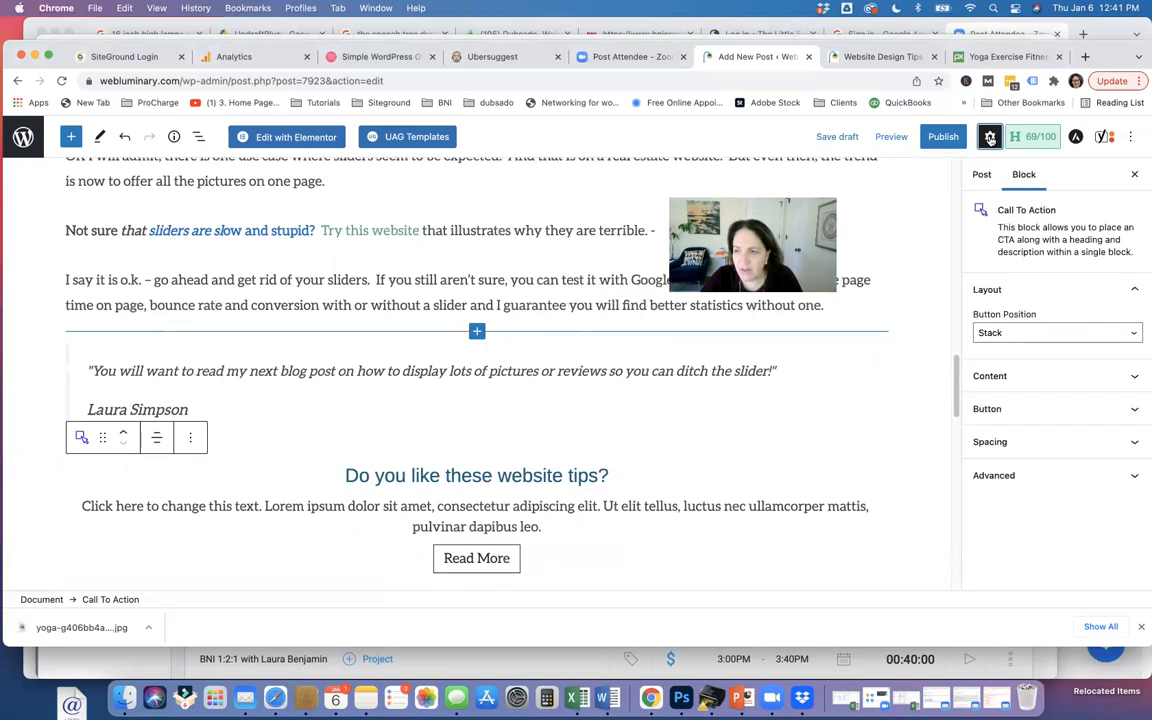
pyautogui.click(1075, 137)
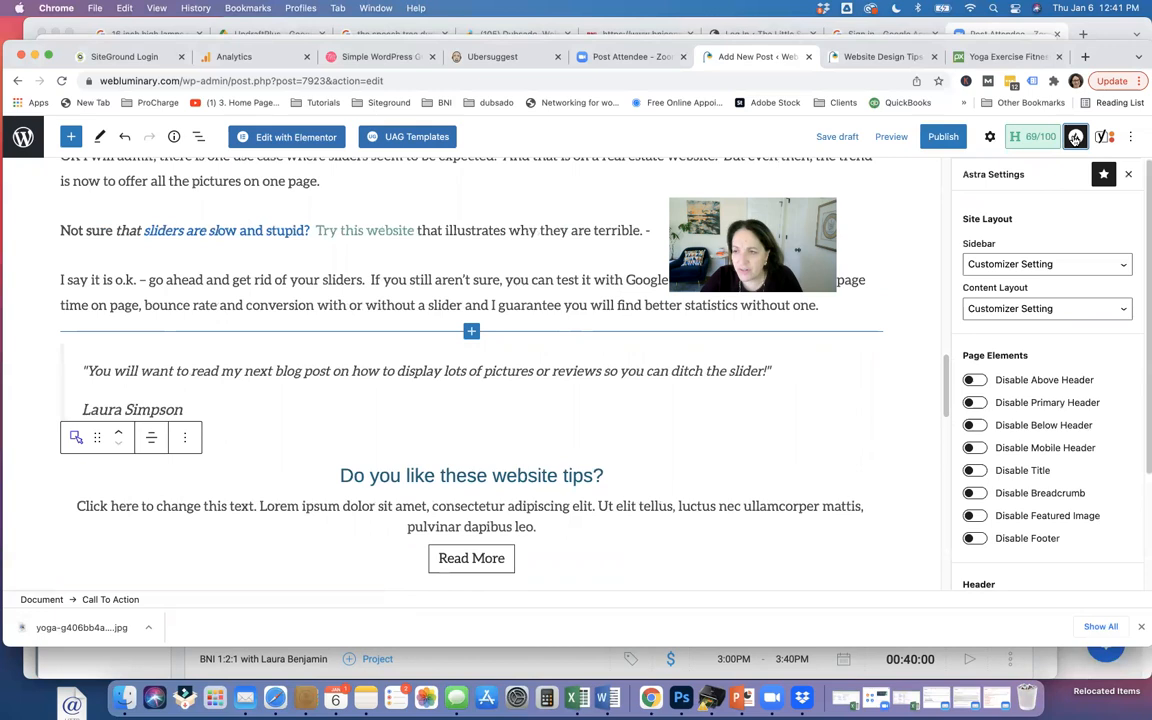
pyautogui.click(989, 138)
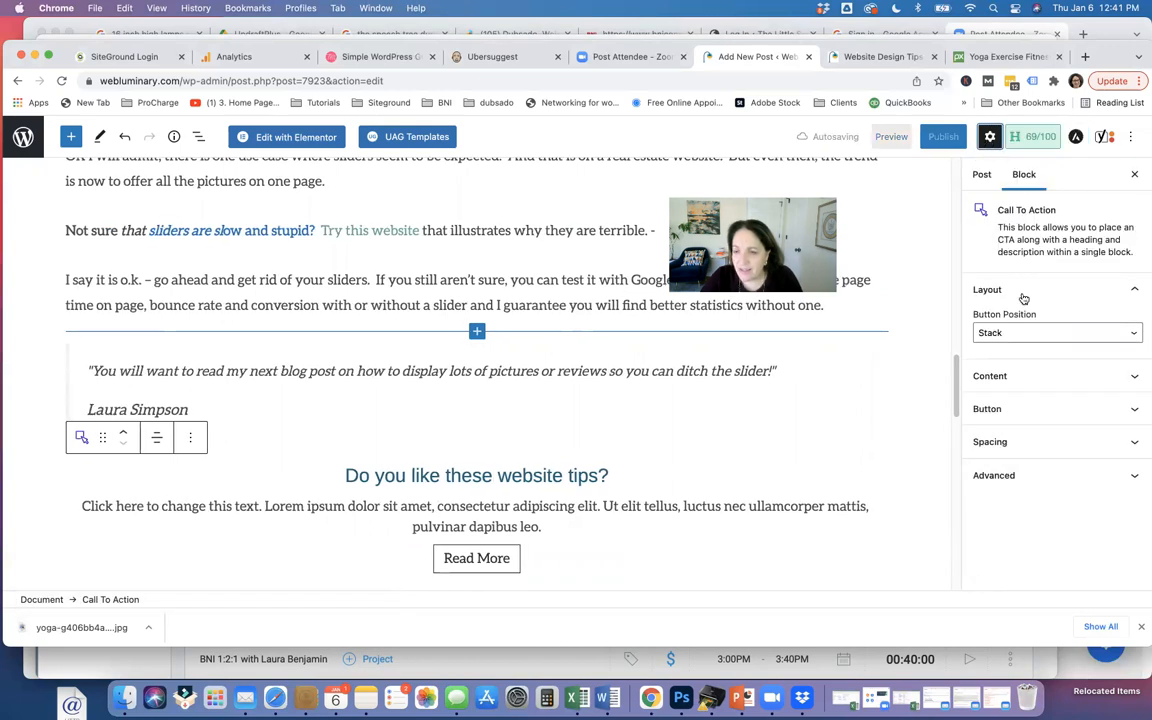
# Open the call to action's button settings and select the existing button text
pyautogui.click(1028, 410)
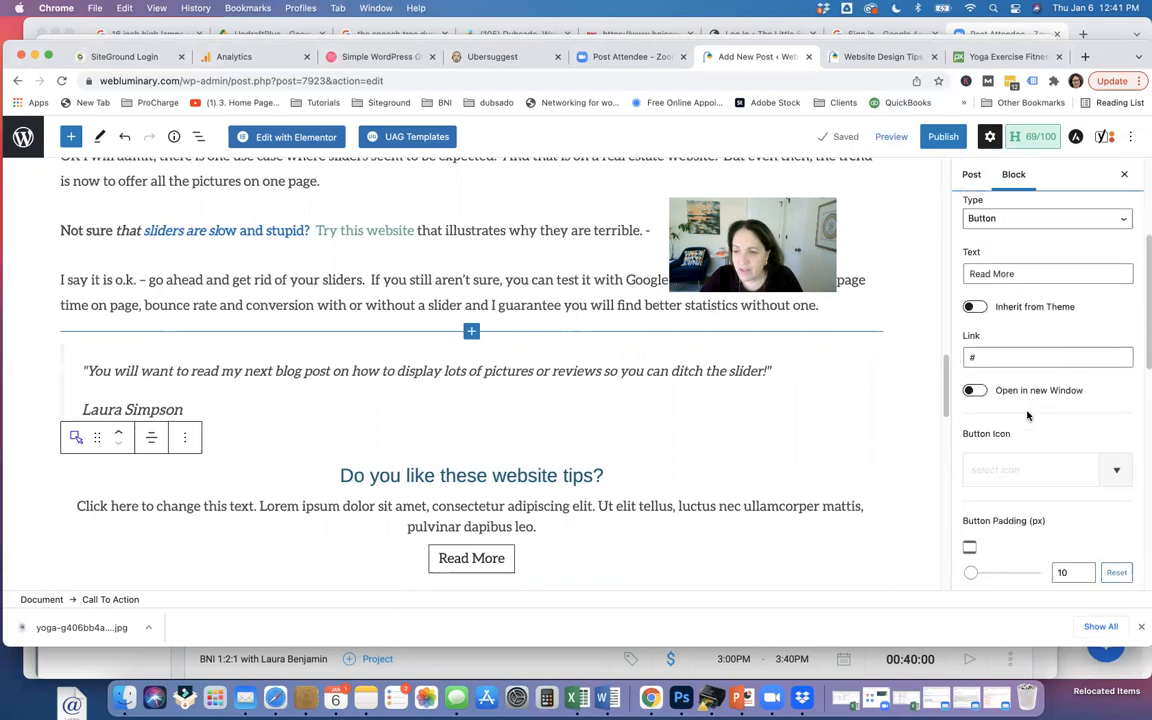
pyautogui.click(1021, 273)
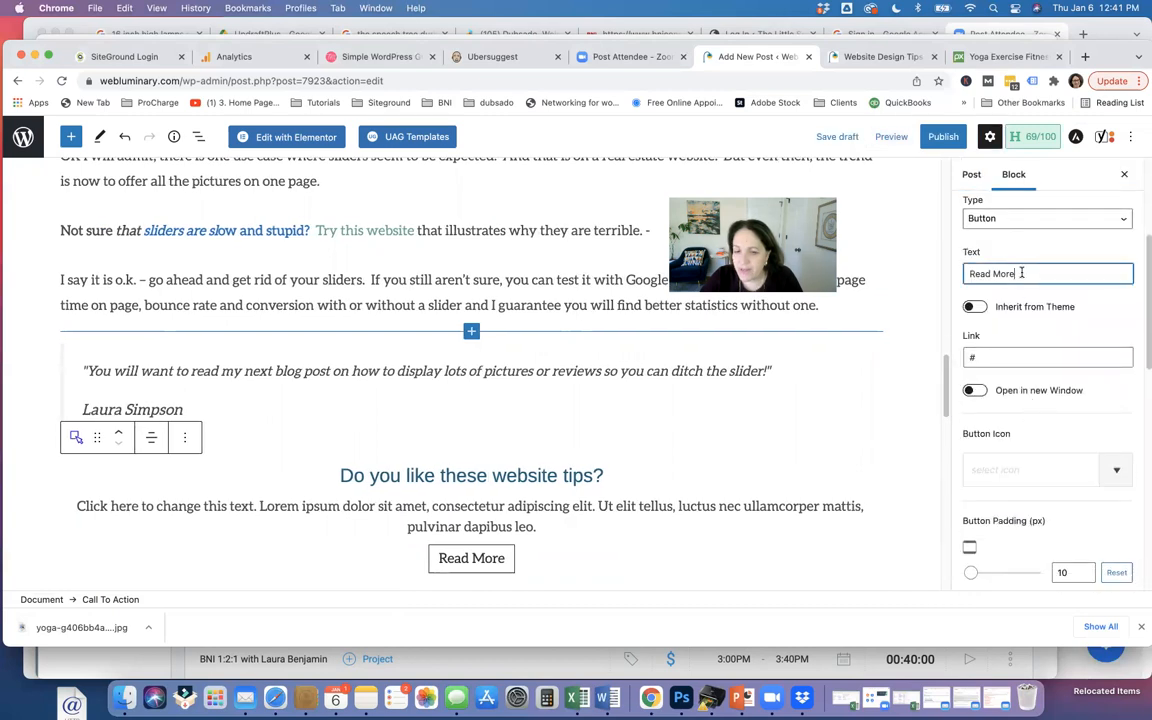
pyautogui.moveTo(1021, 273); pyautogui.dragTo(971, 276)
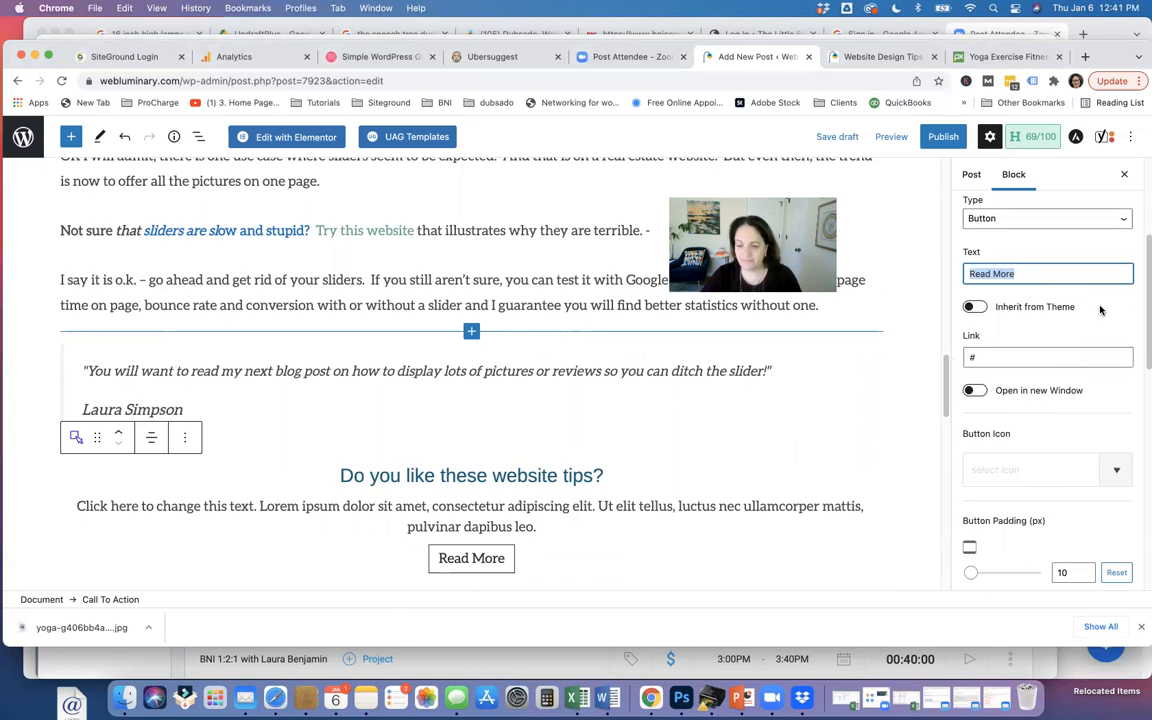
pyautogui.write('Sign')
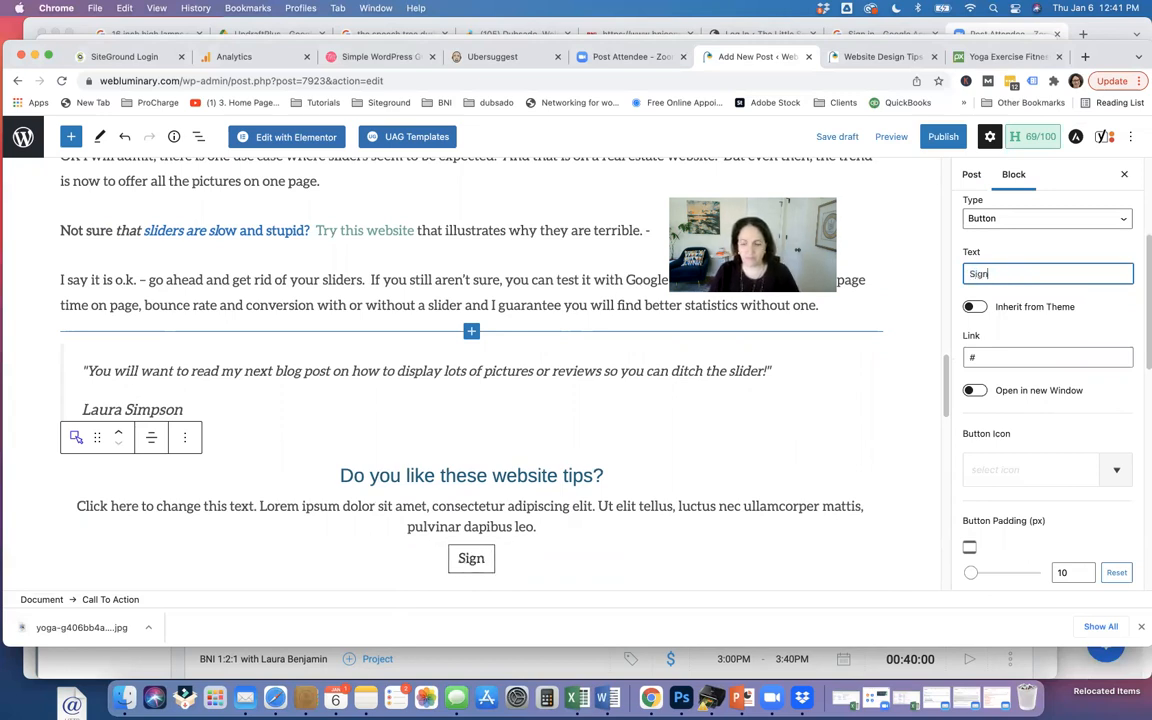
pyautogui.write(' up')
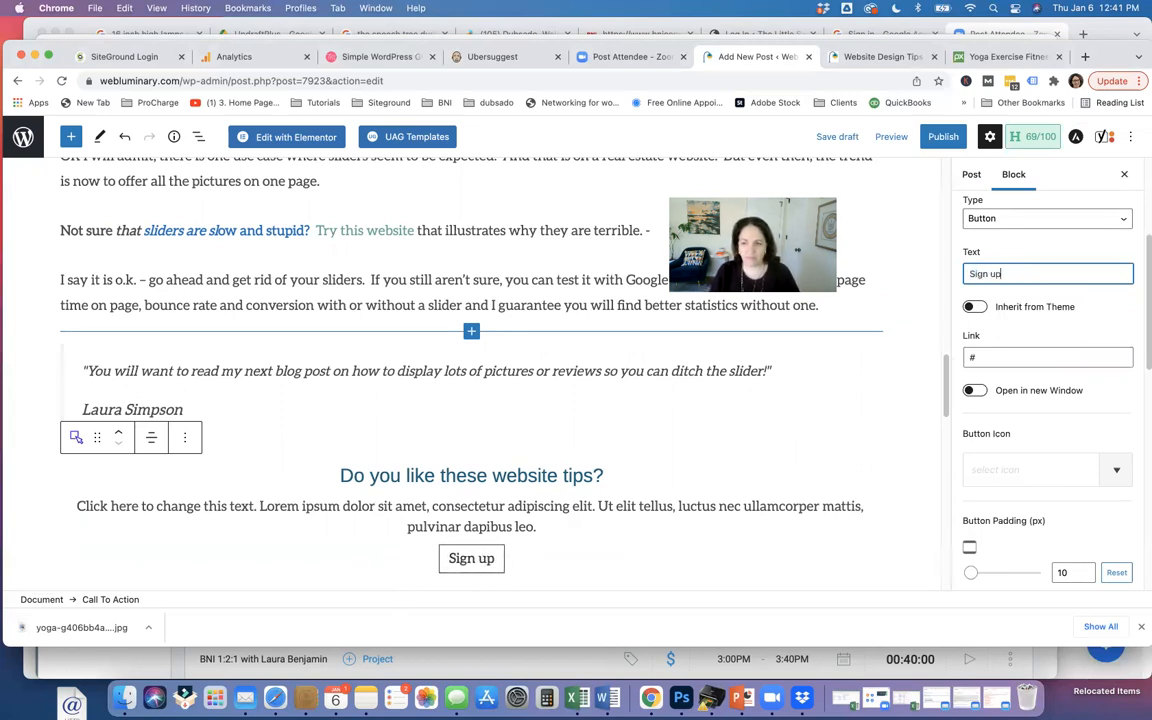
pyautogui.press('BackSpace')
pyautogui.press('BackSpace')
pyautogui.press('BackSpace')
pyautogui.press('BackSpace')
pyautogui.press('BackSpace')
pyautogui.press('BackSpace')
pyautogui.press('BackSpace')
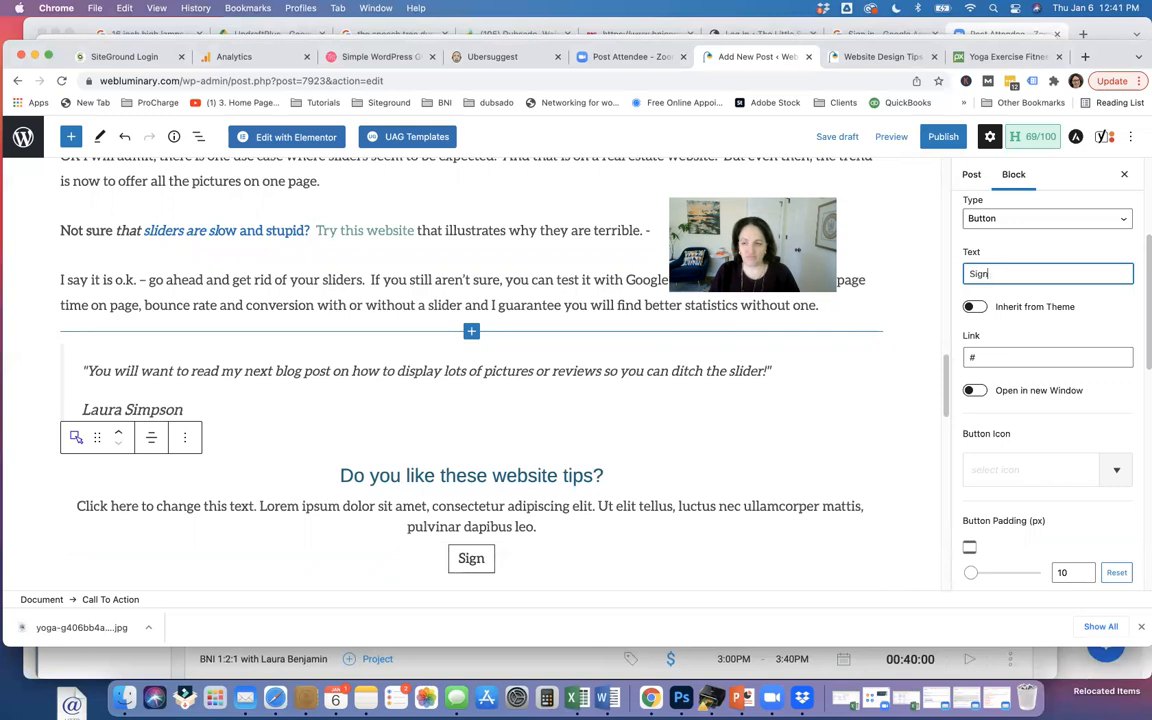
# Set the call to action's button text to "Download my SEO checklist"
pyautogui.write('Download my S')
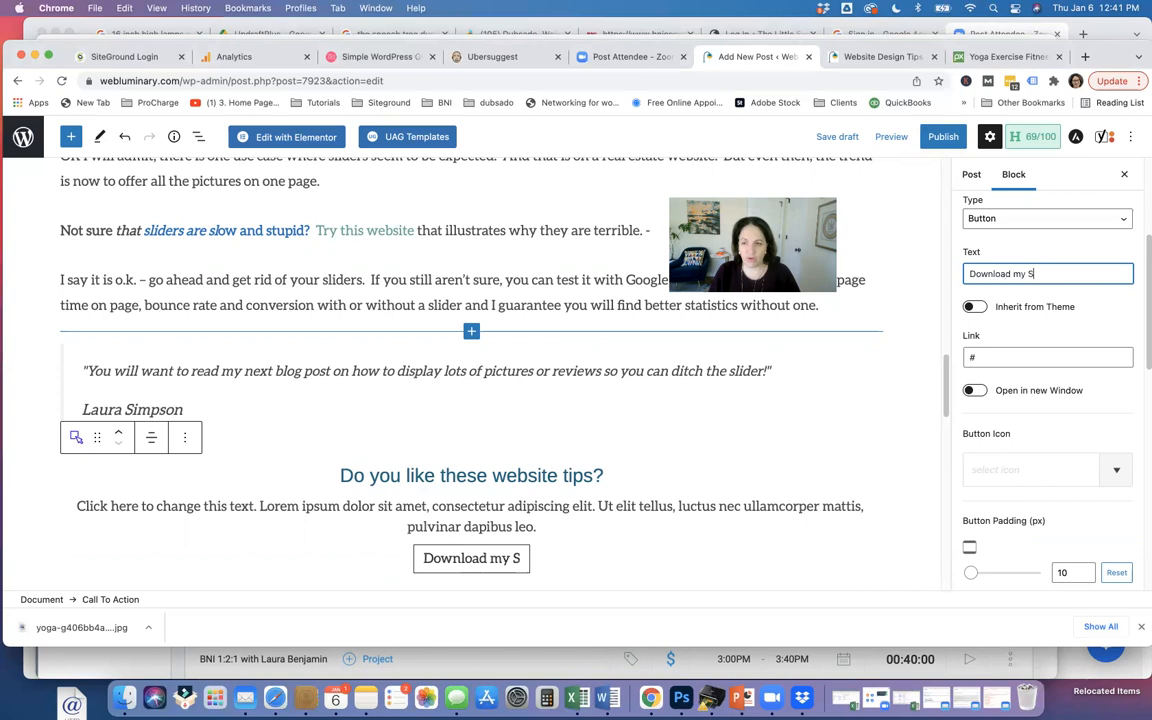
pyautogui.write('EO checklist')
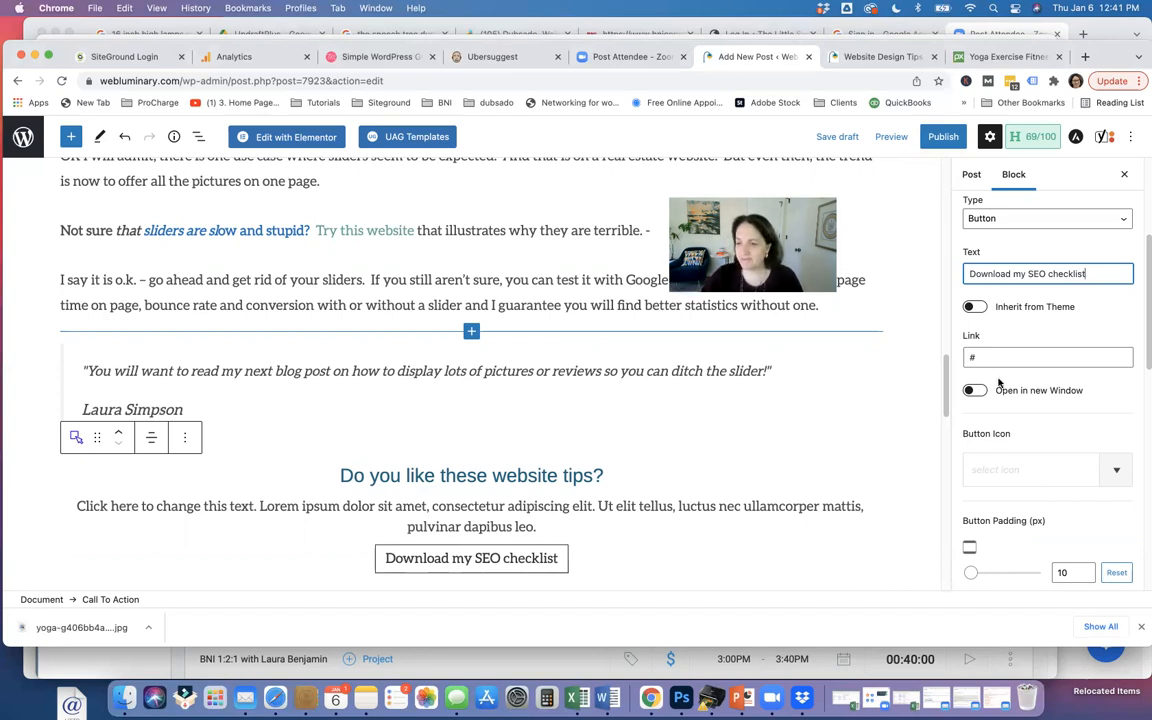
# Set the button's link to the placeholder address "/mailerlite.com/weoijojqoegj", without an extra ".com" at the end
pyautogui.click(966, 357)
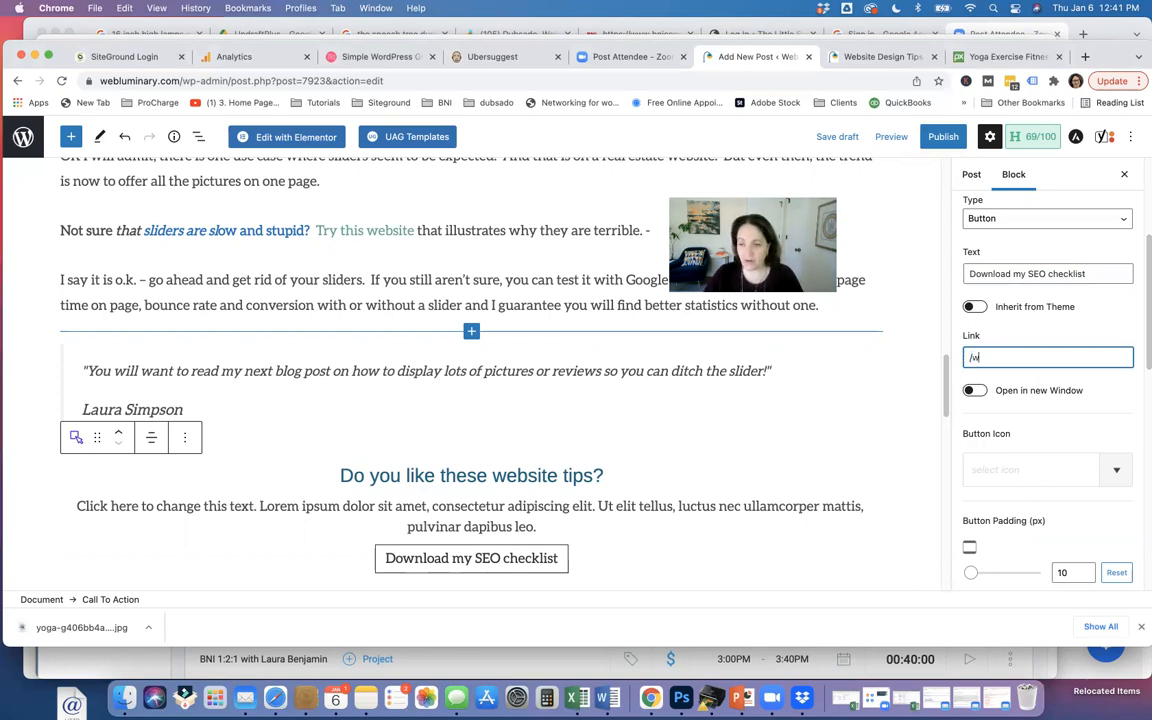
pyautogui.press('BackSpace')
pyautogui.write('mailerl')
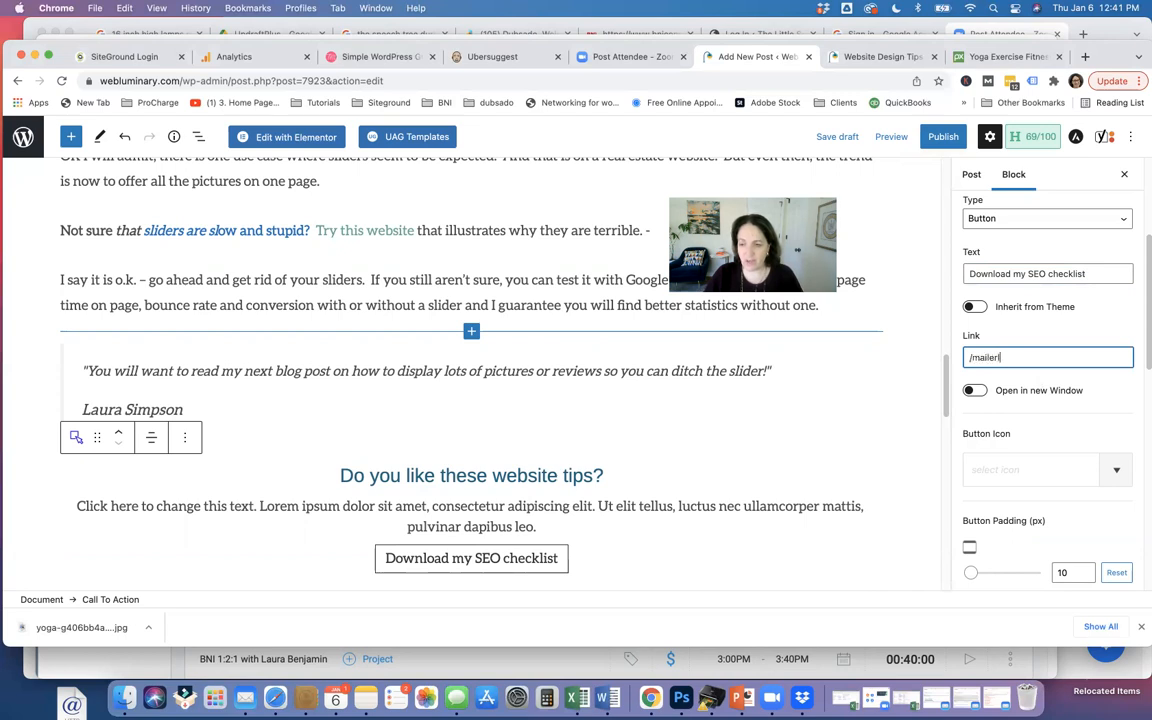
pyautogui.write('ite.com/weoijojqoegj')
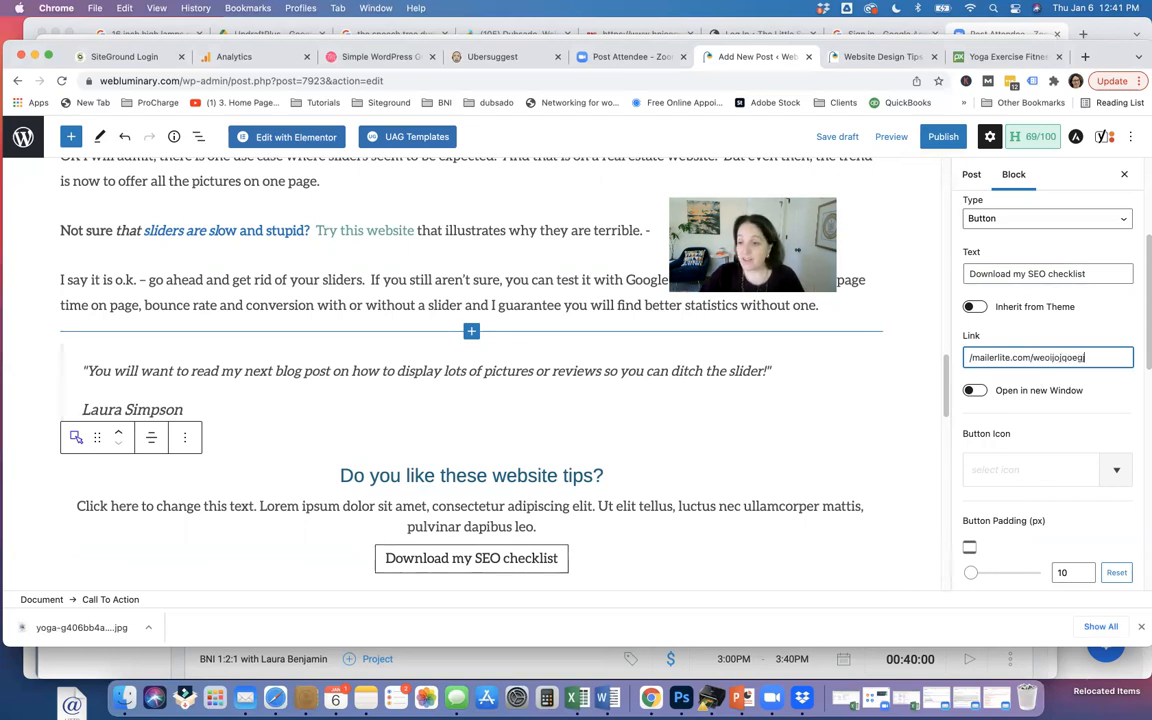
pyautogui.write('.com')
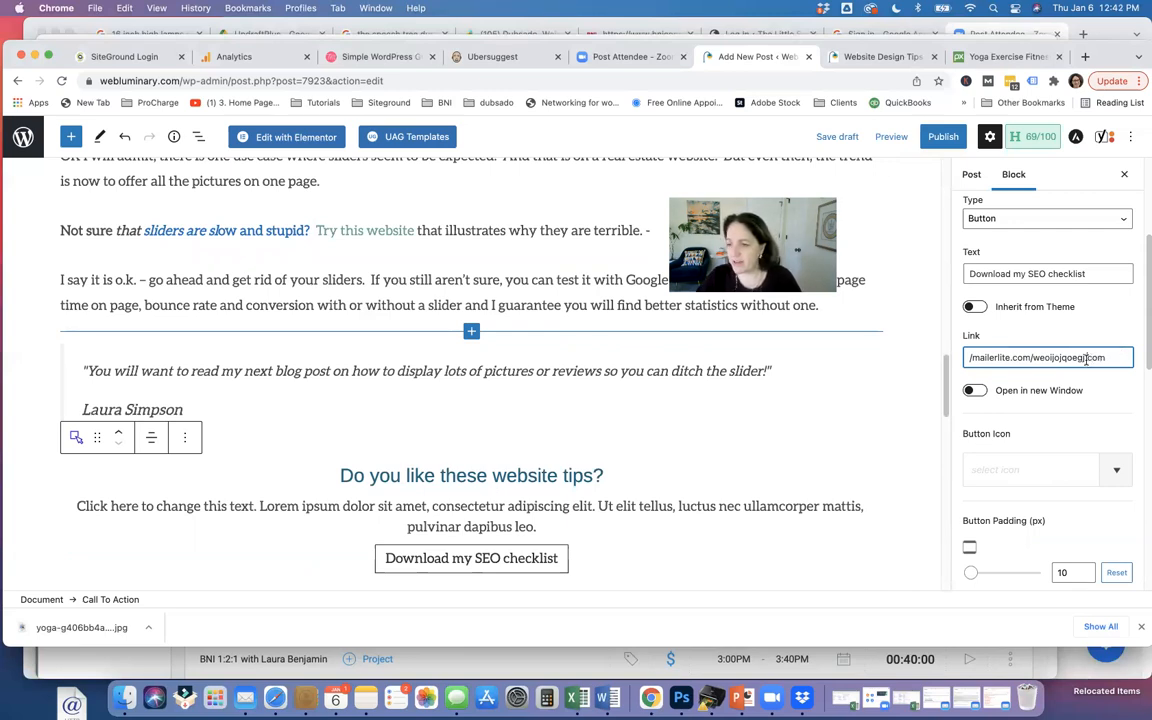
pyautogui.moveTo(1086, 358); pyautogui.dragTo(1108, 361)
pyautogui.press('BackSpace')
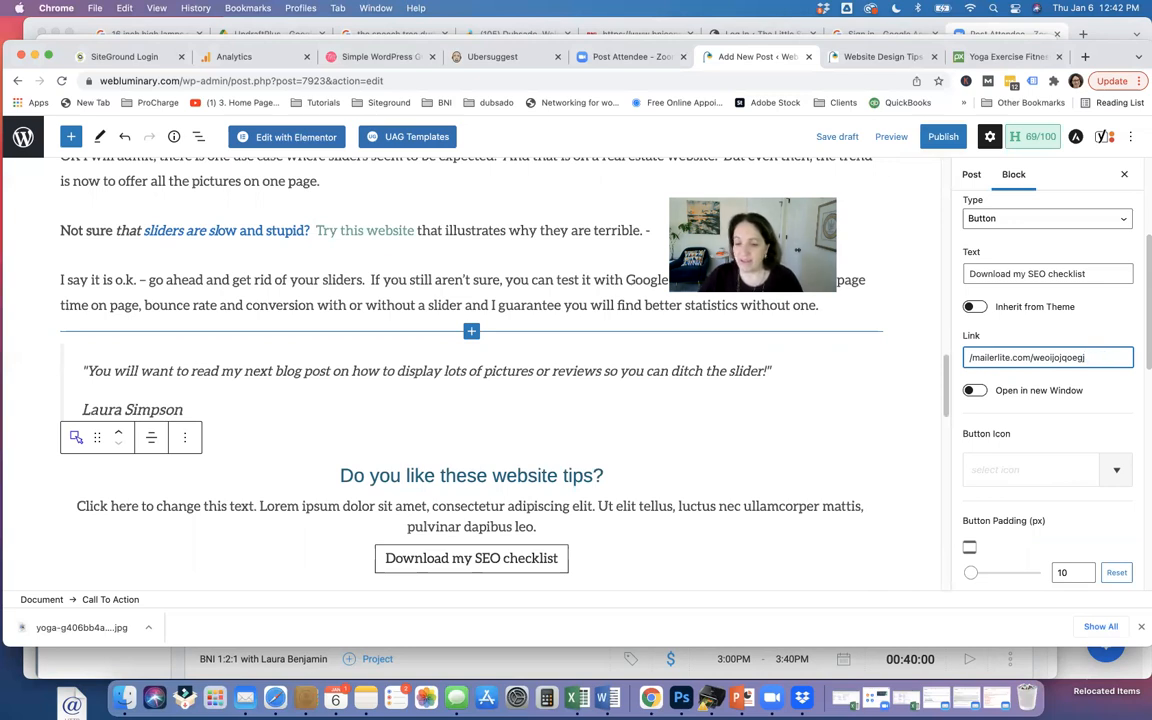
pyautogui.click(663, 532)
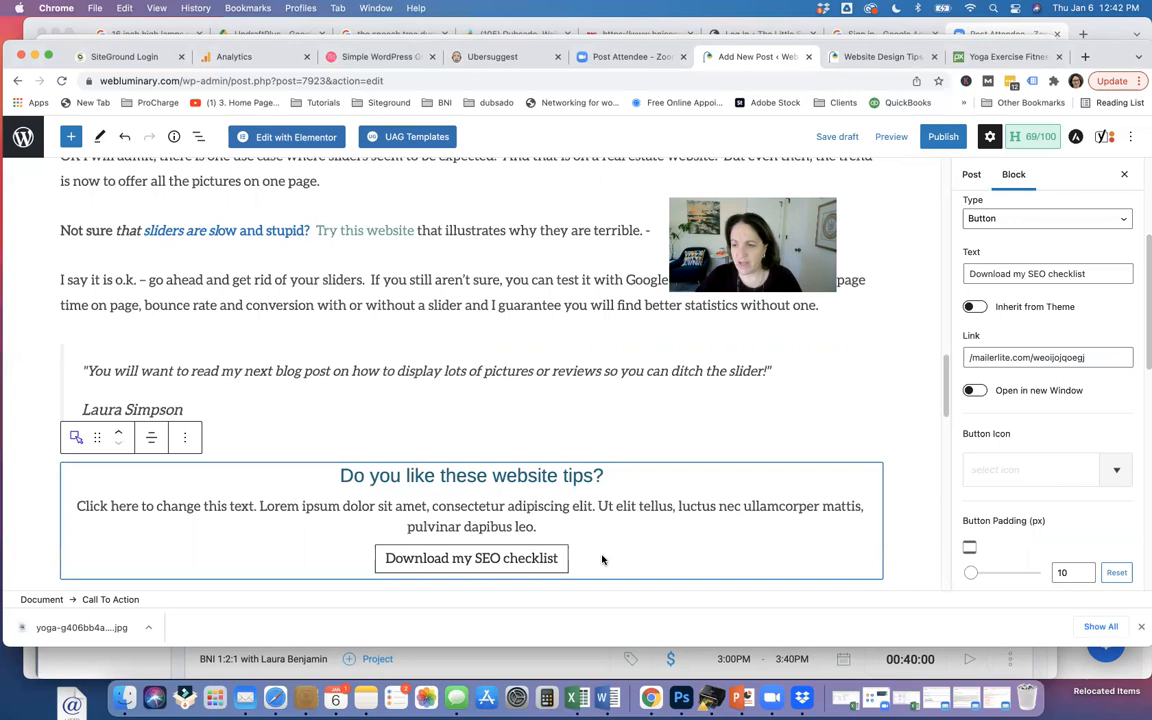
# Set the call to action button's normal text color to custom hex #8cb93f, copied from the foreground color in Photoshop
pyautogui.scroll(-5, 1044, 472)
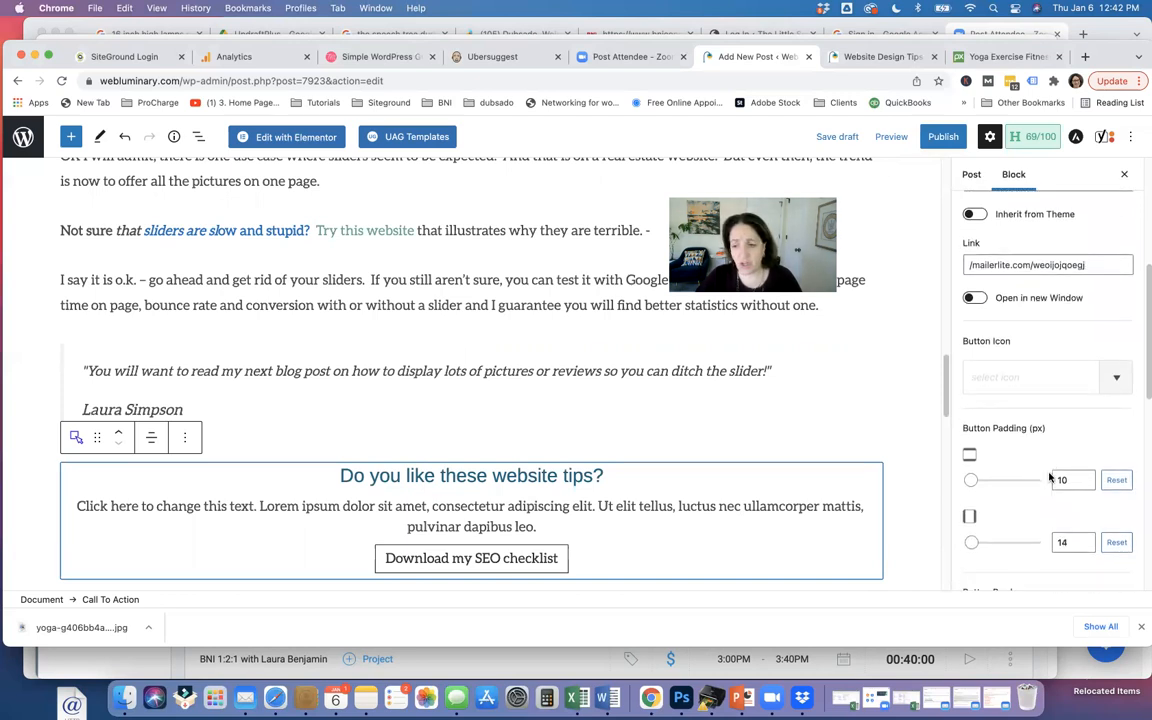
pyautogui.scroll(-5, 1049, 478)
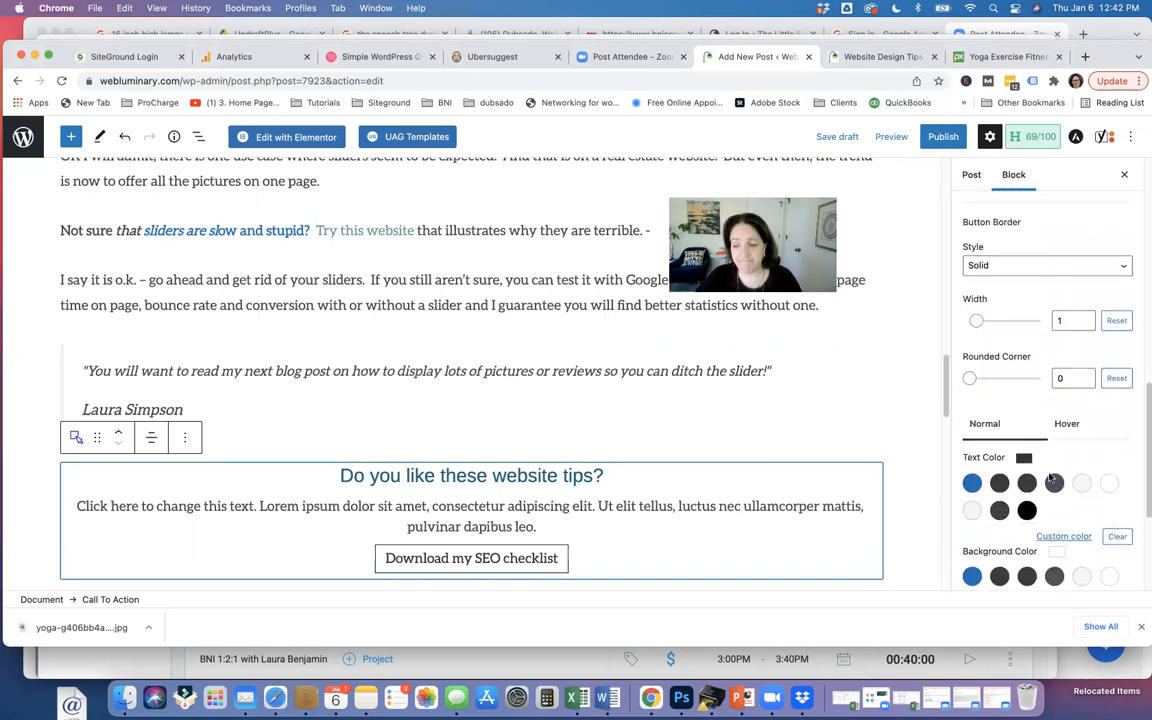
pyautogui.scroll(-2, 1049, 478)
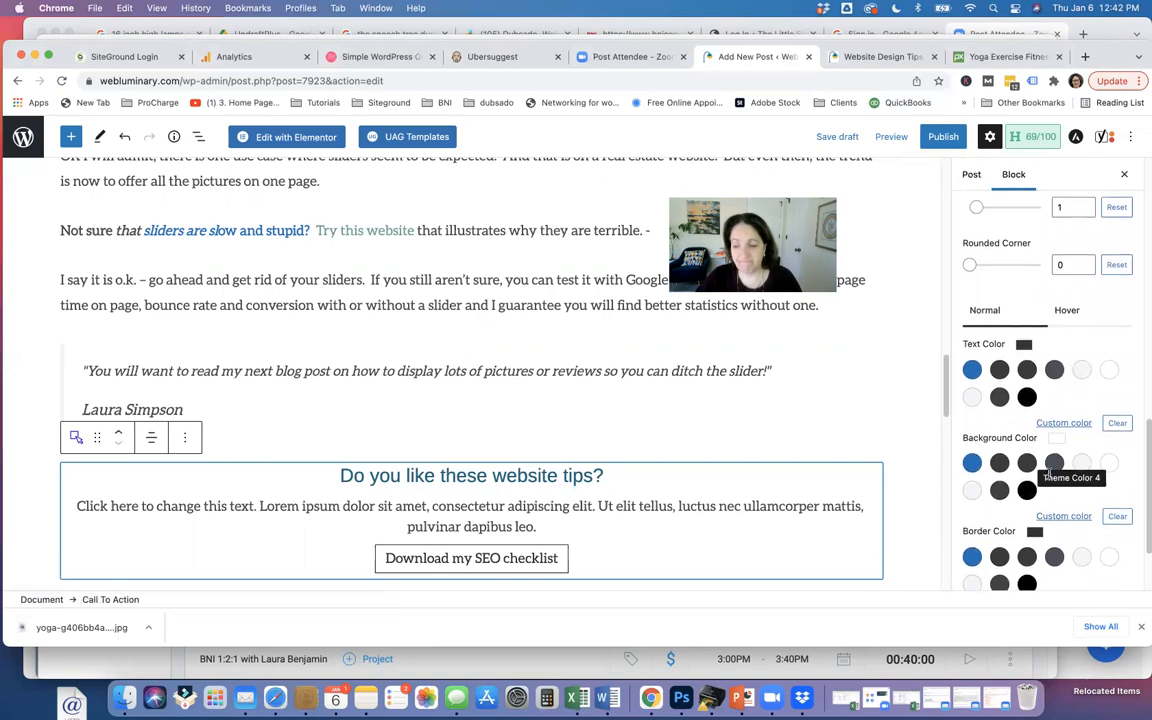
pyautogui.click(1022, 347)
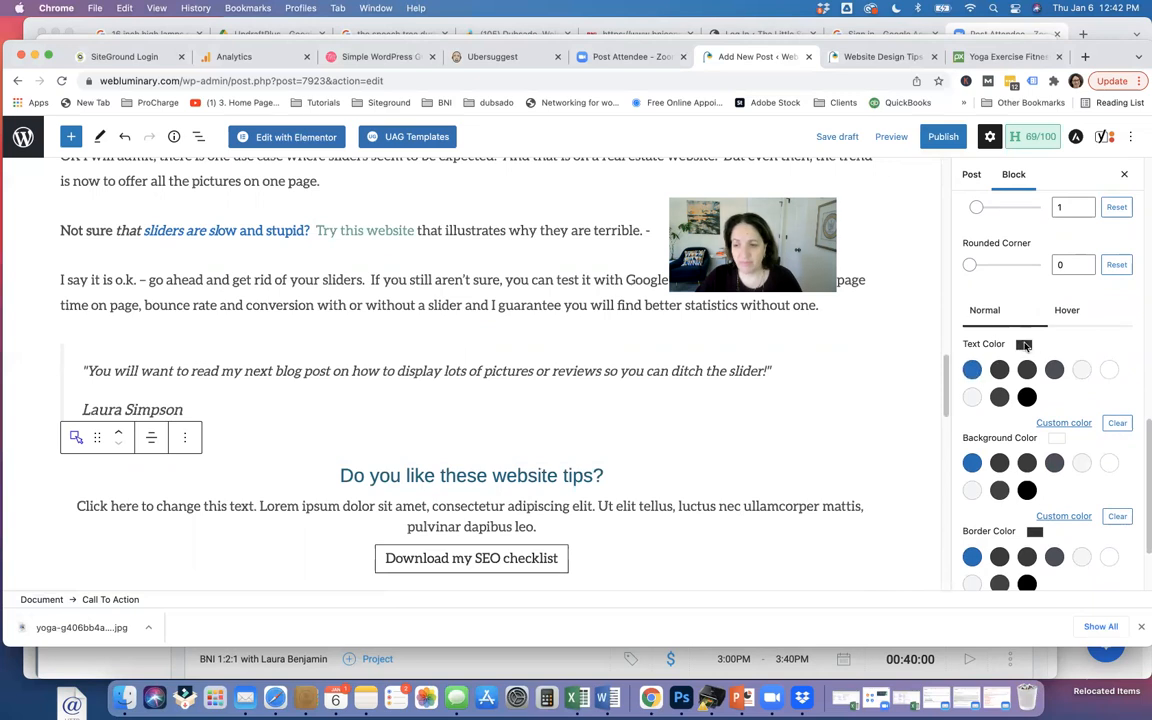
pyautogui.click(1057, 423)
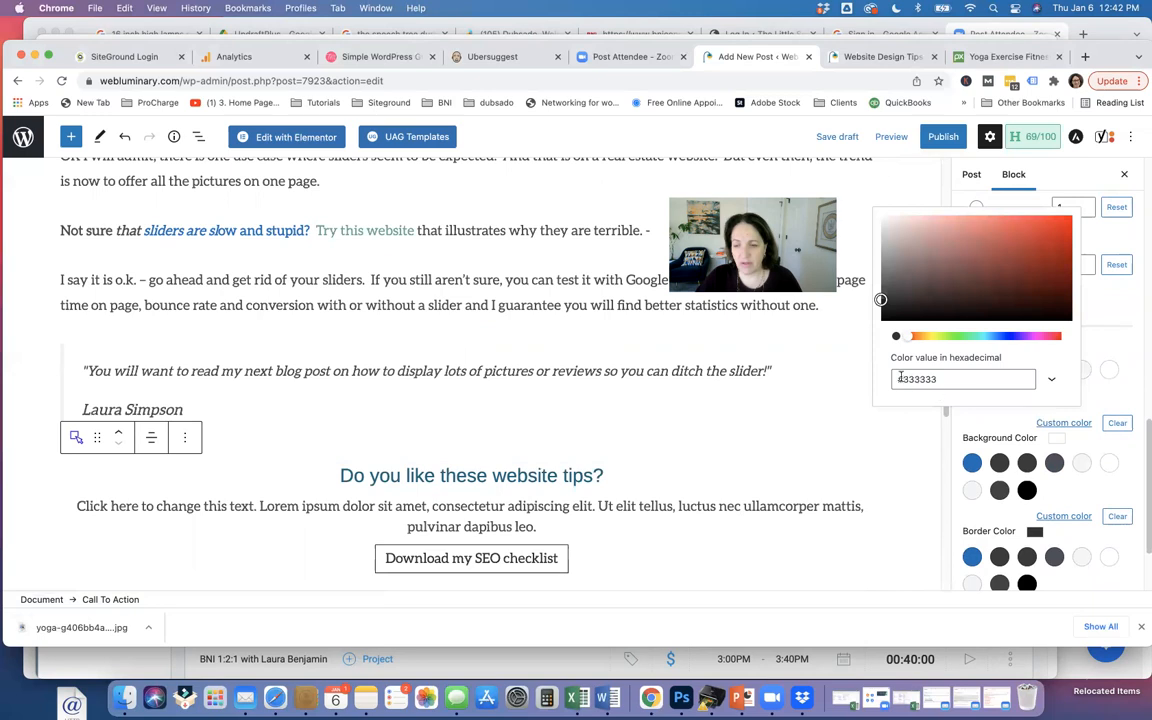
pyautogui.moveTo(902, 379); pyautogui.dragTo(940, 382)
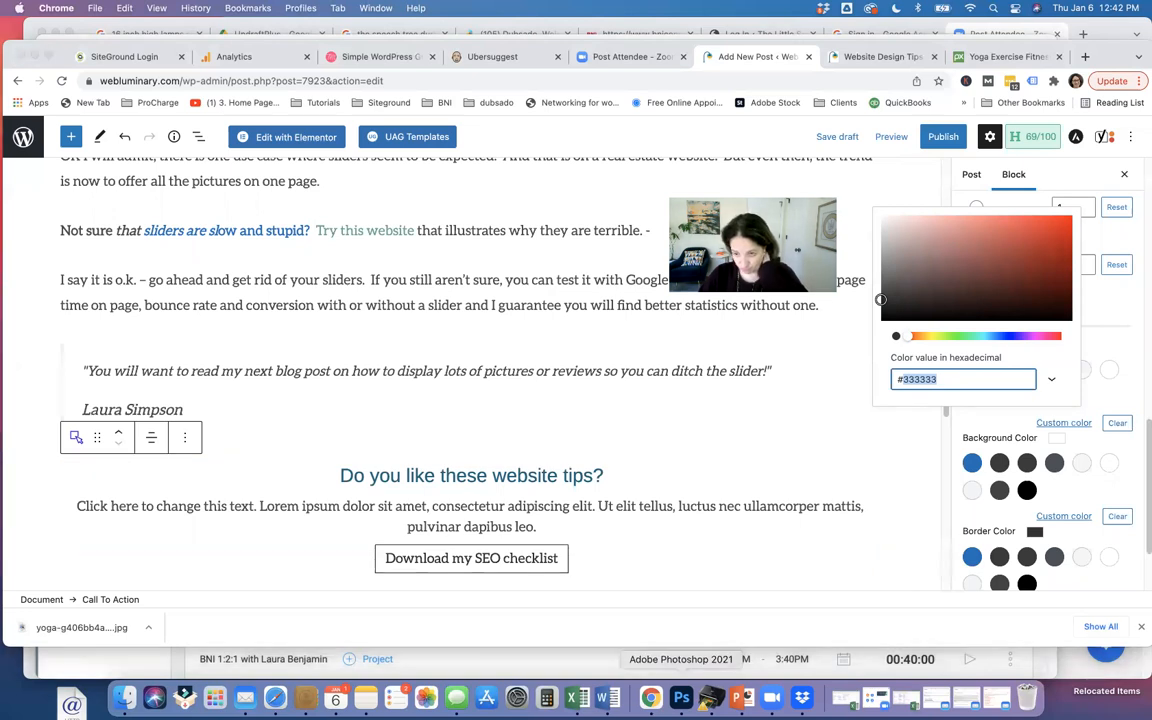
pyautogui.click(681, 697)
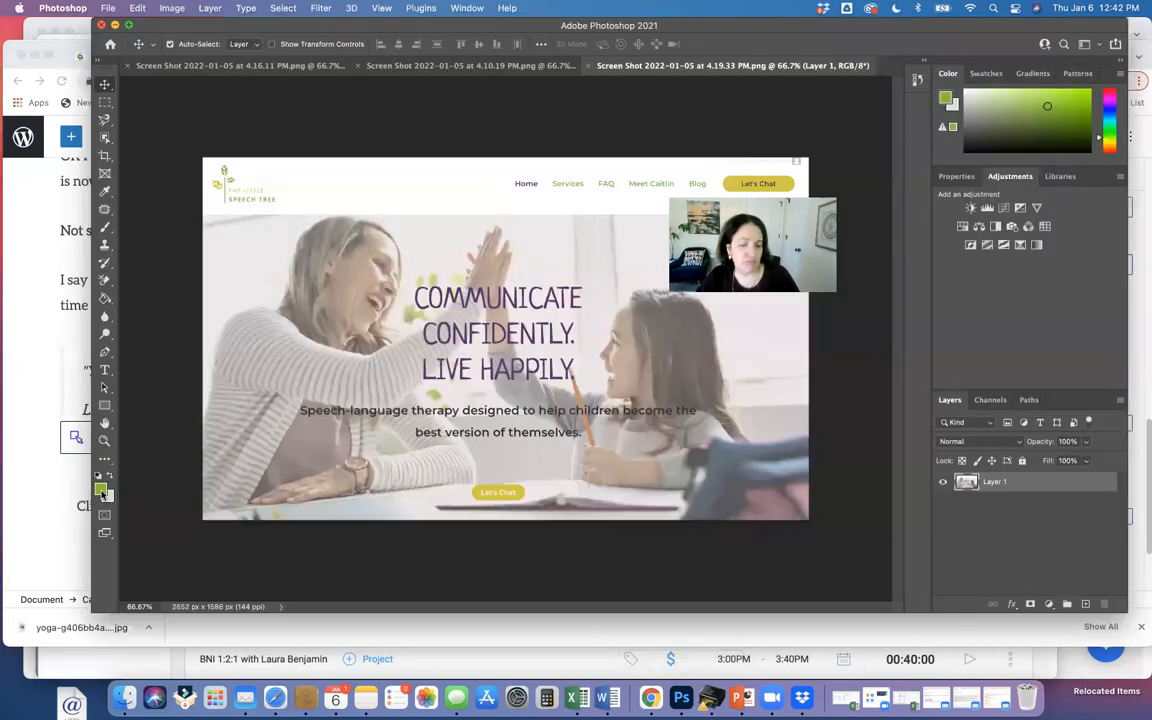
pyautogui.click(101, 490)
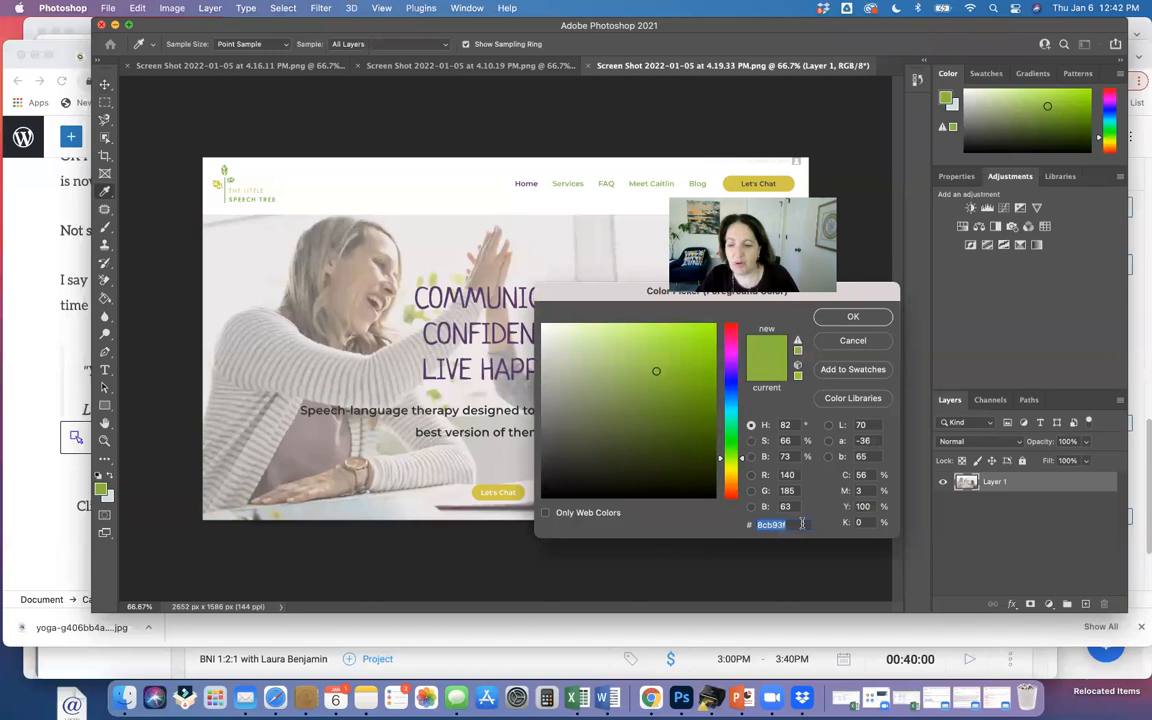
pyautogui.moveTo(800, 524); pyautogui.dragTo(719, 521)
pyautogui.press('super+c')
pyautogui.click(38, 532)
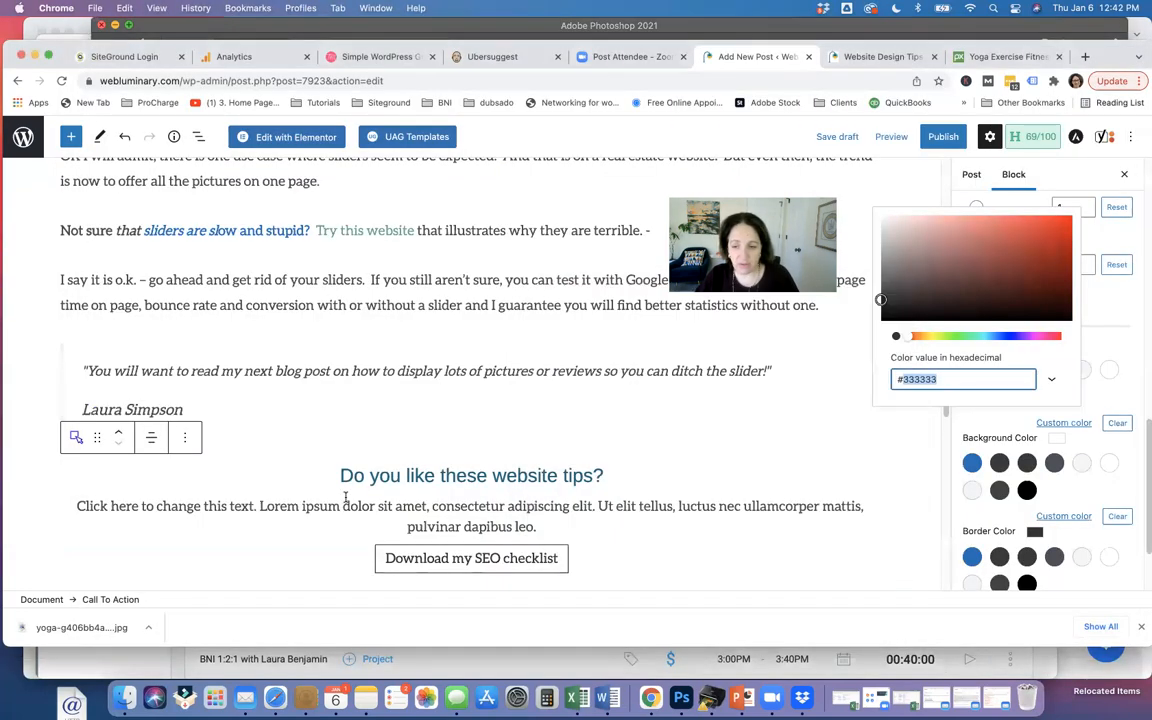
pyautogui.press('super+v')
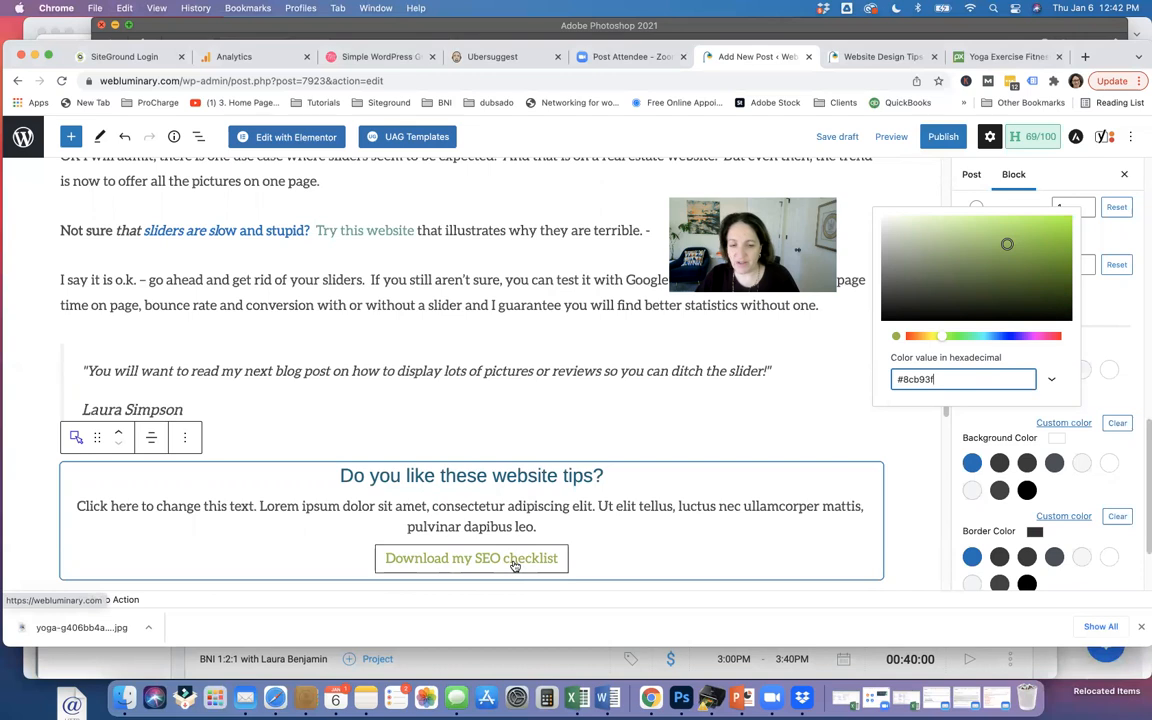
pyautogui.moveTo(405, 476); pyautogui.dragTo(578, 479)
pyautogui.click(371, 476)
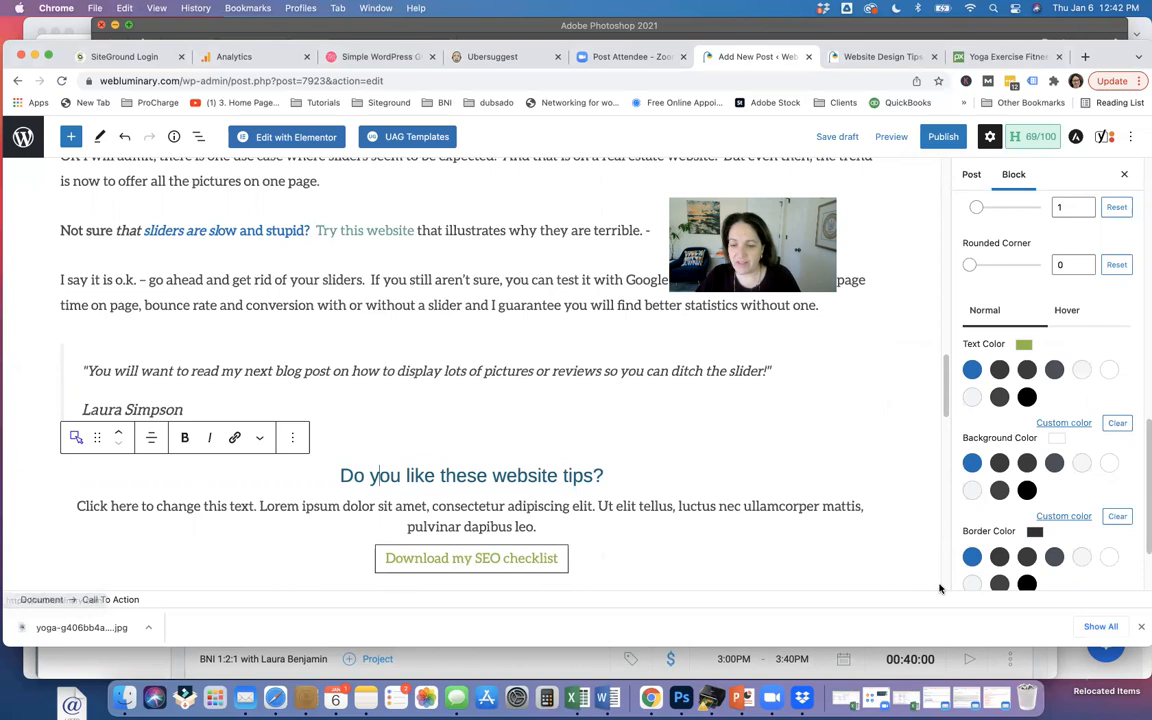
# Examine the font size options of the numbered list under "Why Sliders Suck." and keep Default
pyautogui.scroll(-3, 353, 533)
pyautogui.scroll(2, 354, 532)
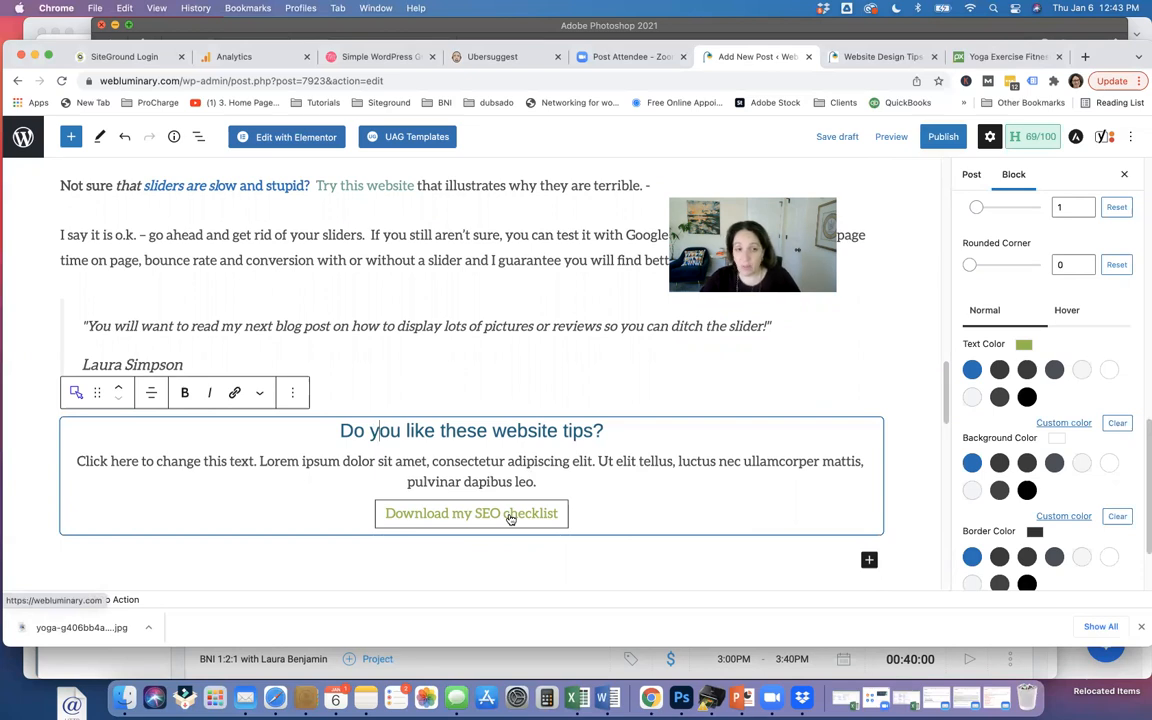
pyautogui.scroll(4, 513, 388)
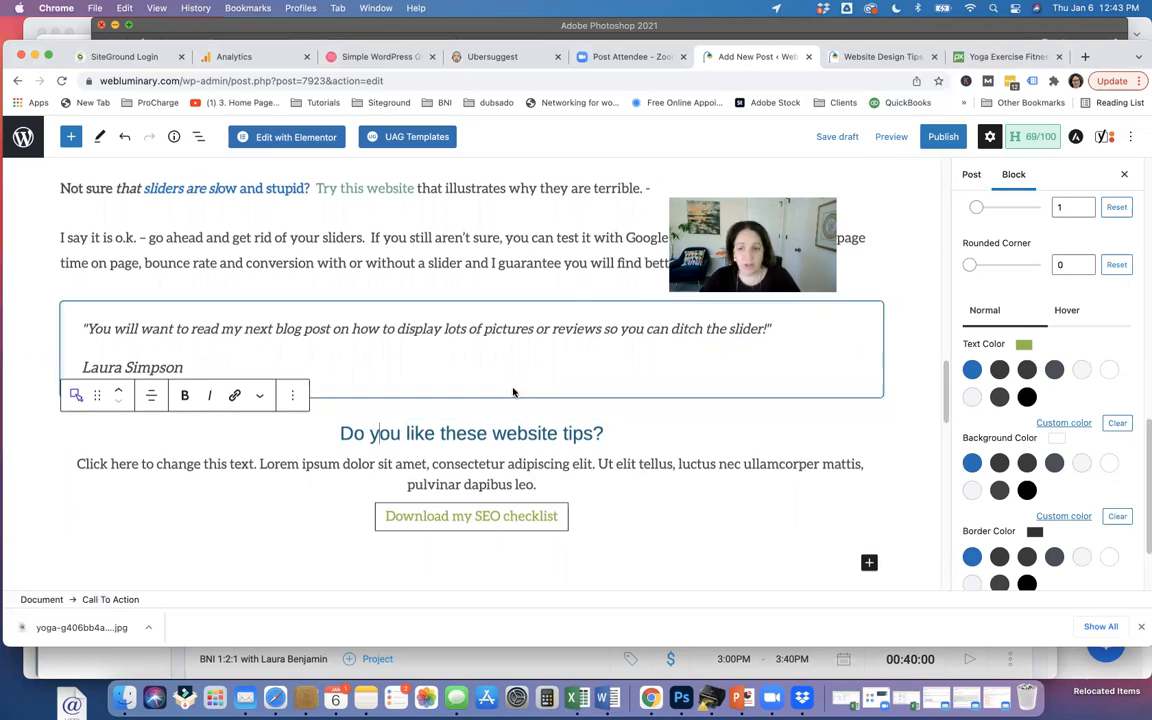
pyautogui.scroll(8, 513, 388)
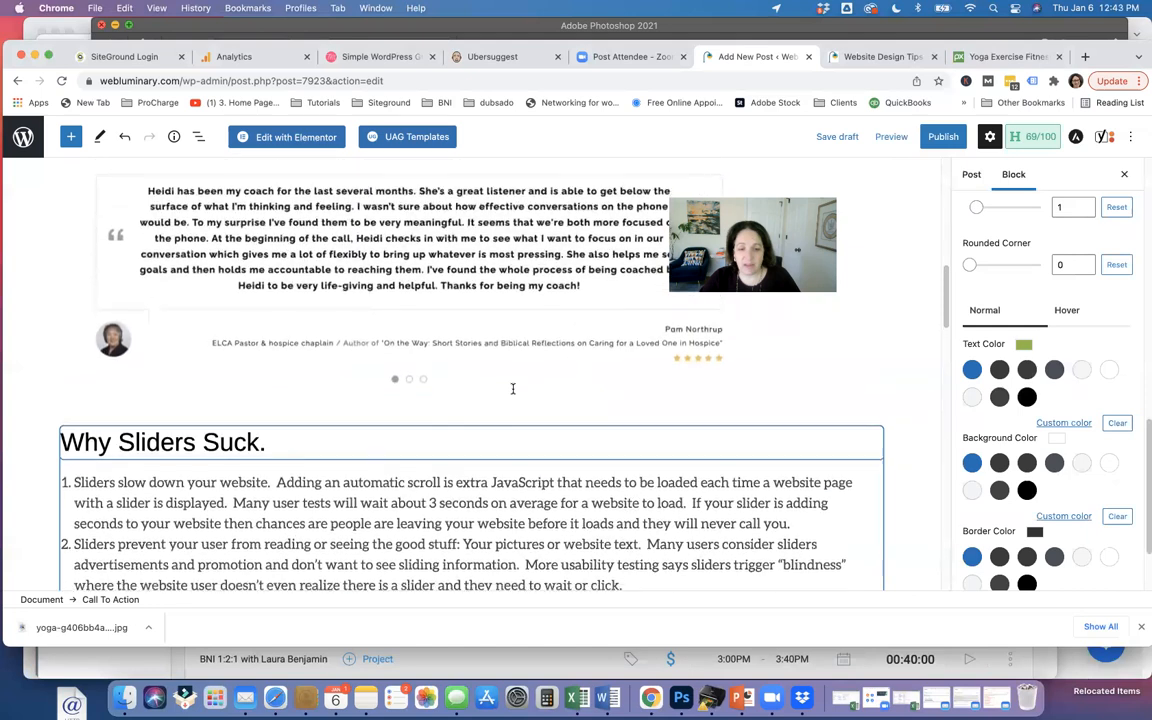
pyautogui.scroll(-3, 465, 398)
pyautogui.click(465, 398)
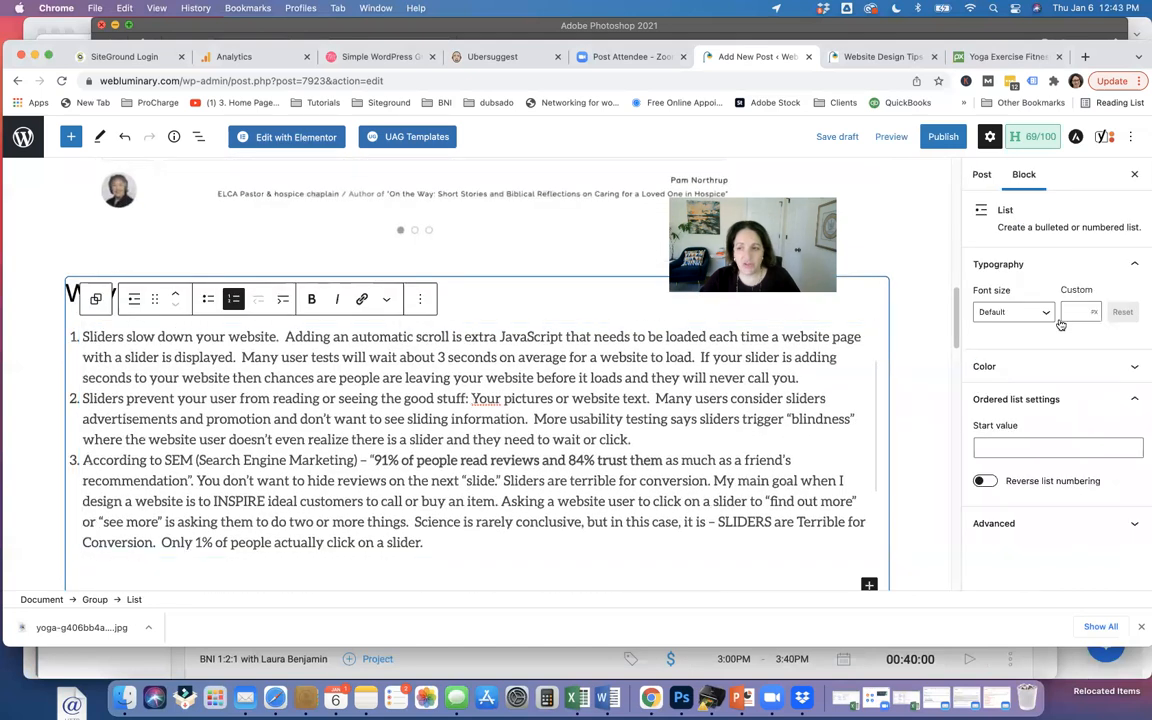
pyautogui.click(147, 377)
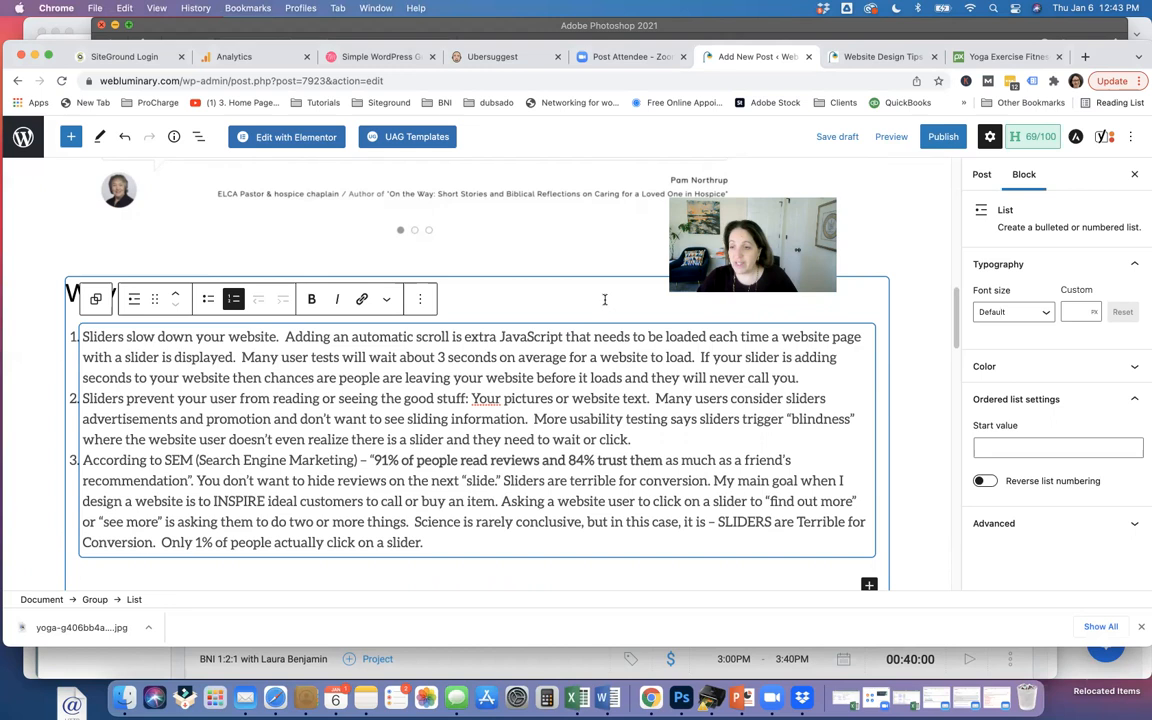
pyautogui.click(1030, 314)
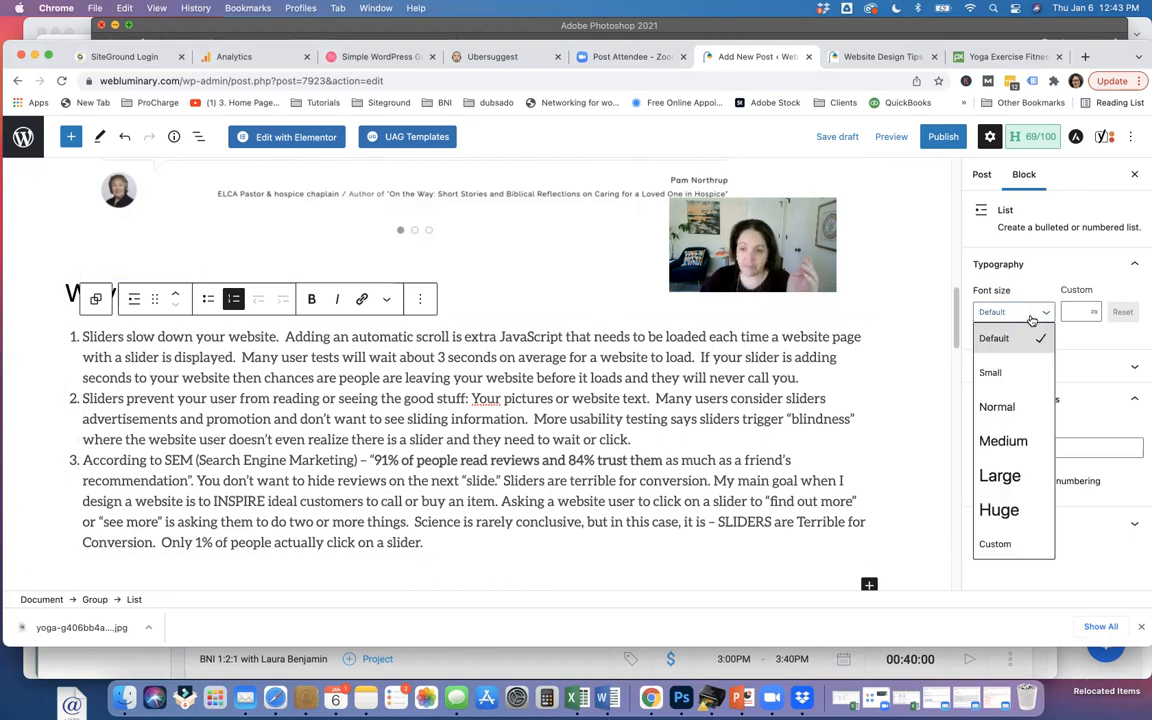
pyautogui.click(1000, 338)
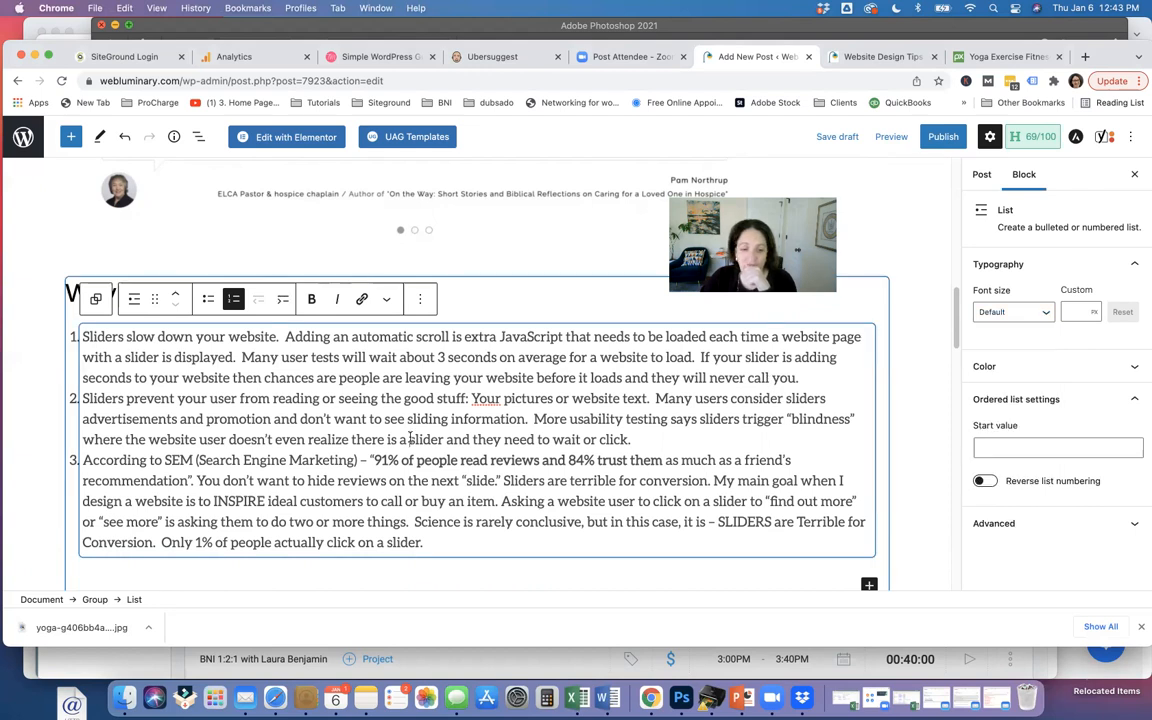
pyautogui.click(1038, 313)
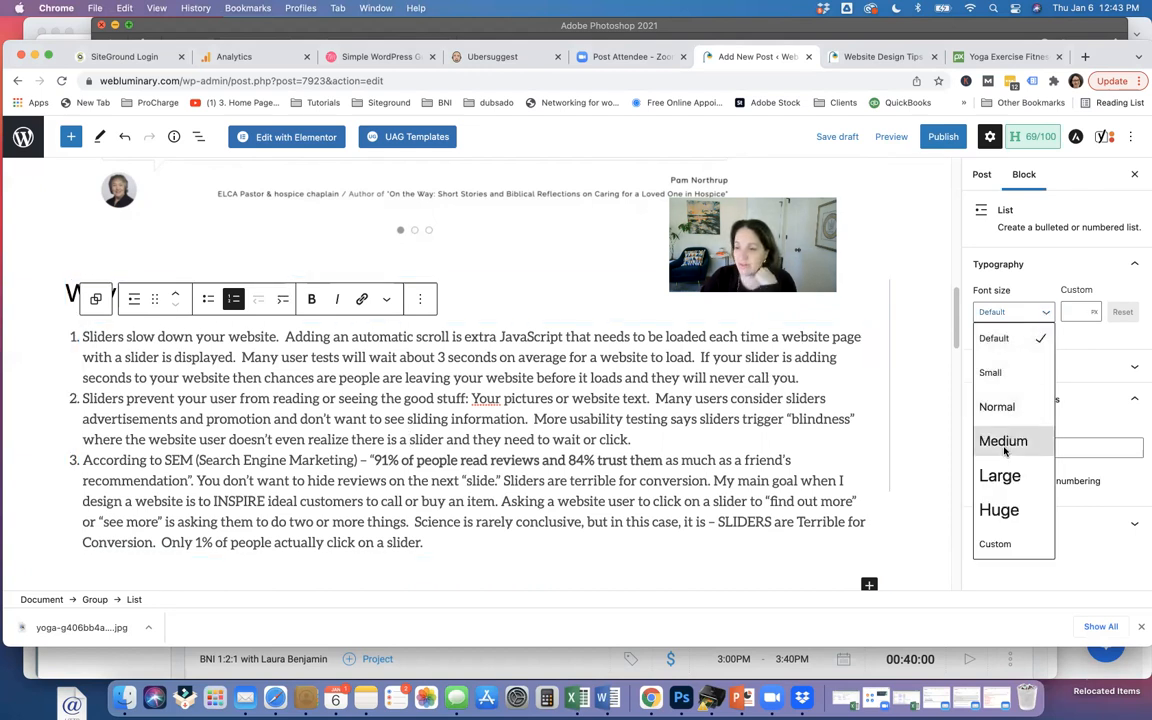
pyautogui.click(1102, 266)
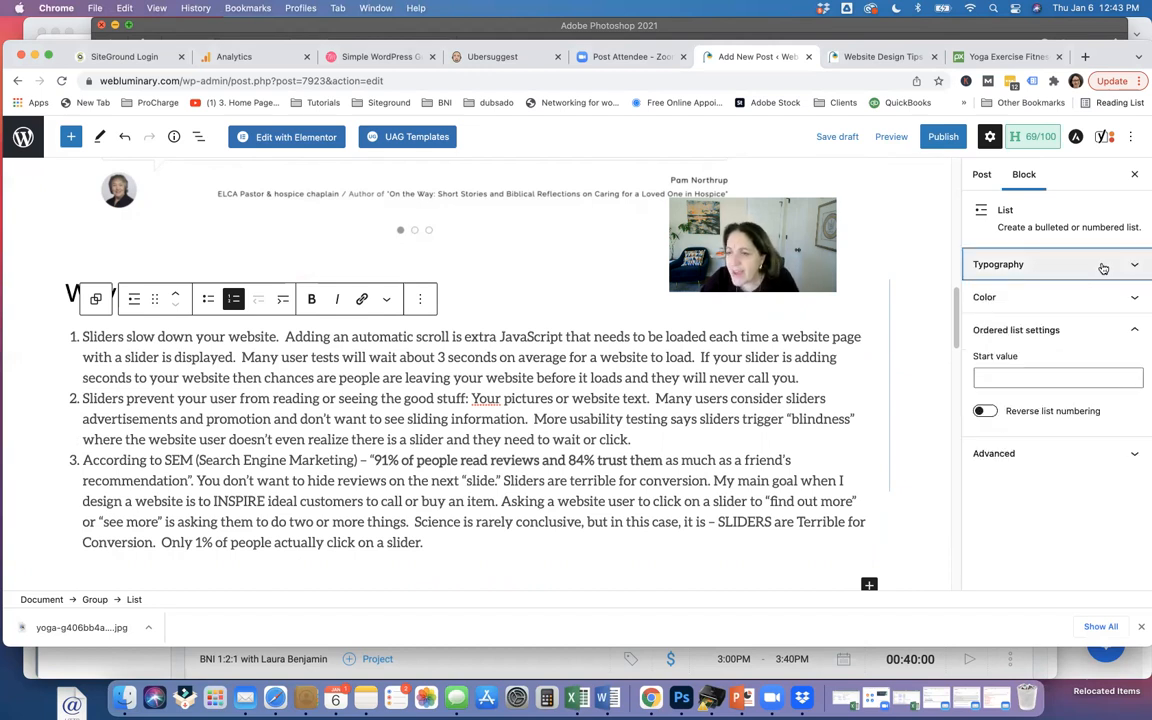
# Open the Astra Settings for the post and examine the site layout, page element and header options
pyautogui.scroll(5, 287, 421)
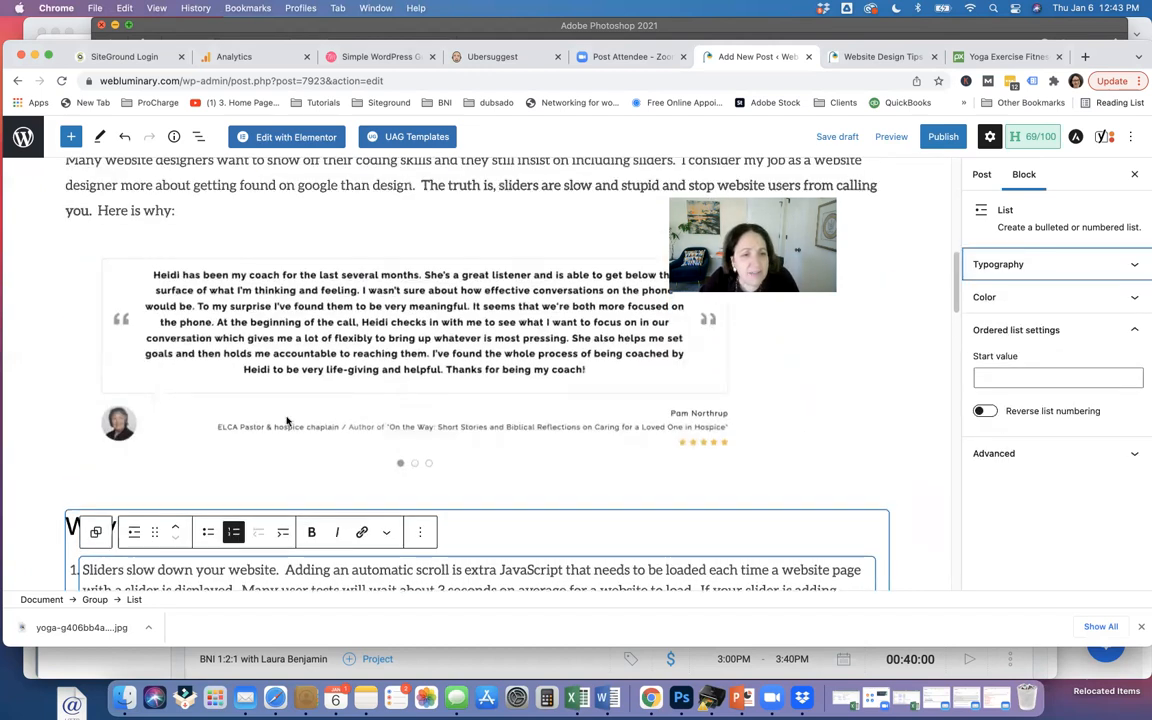
pyautogui.scroll(5, 287, 421)
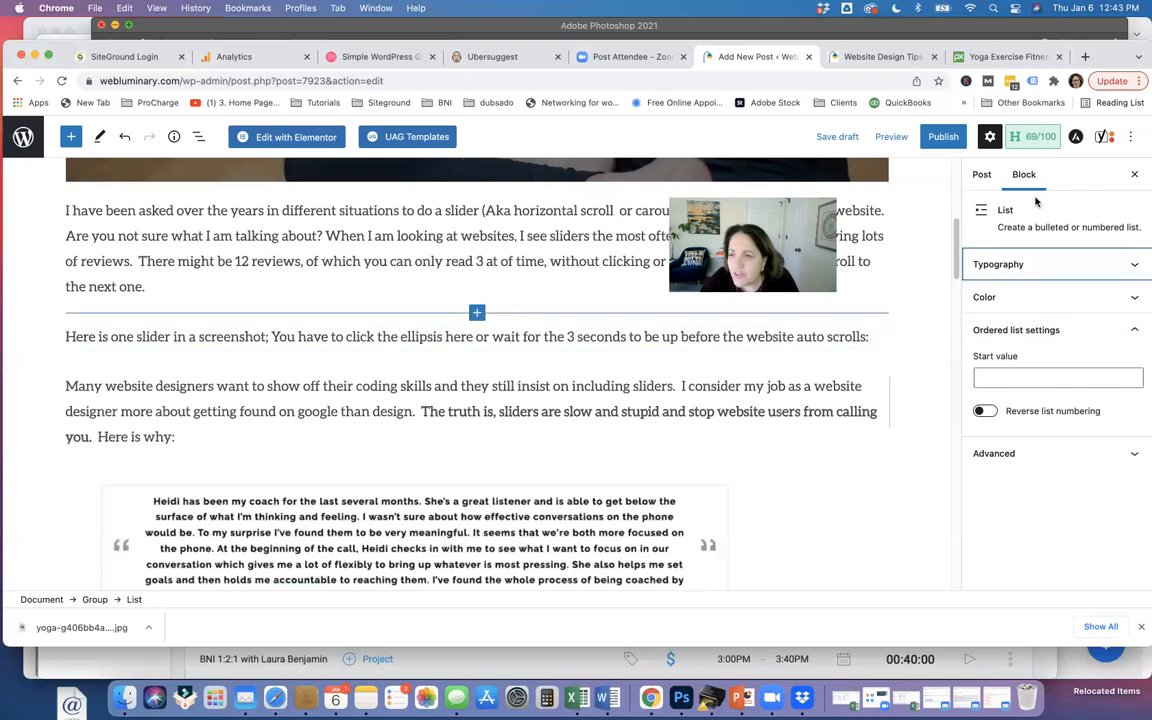
pyautogui.click(1075, 137)
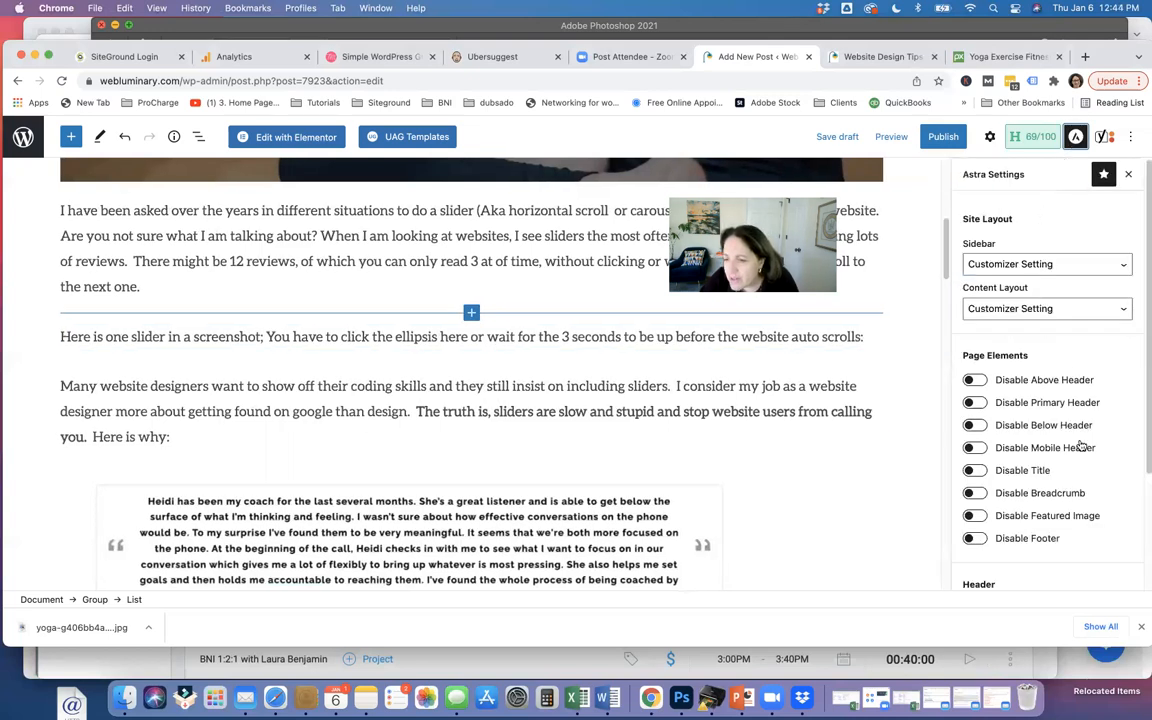
pyautogui.scroll(-1, 1079, 522)
pyautogui.scroll(-5, 1079, 522)
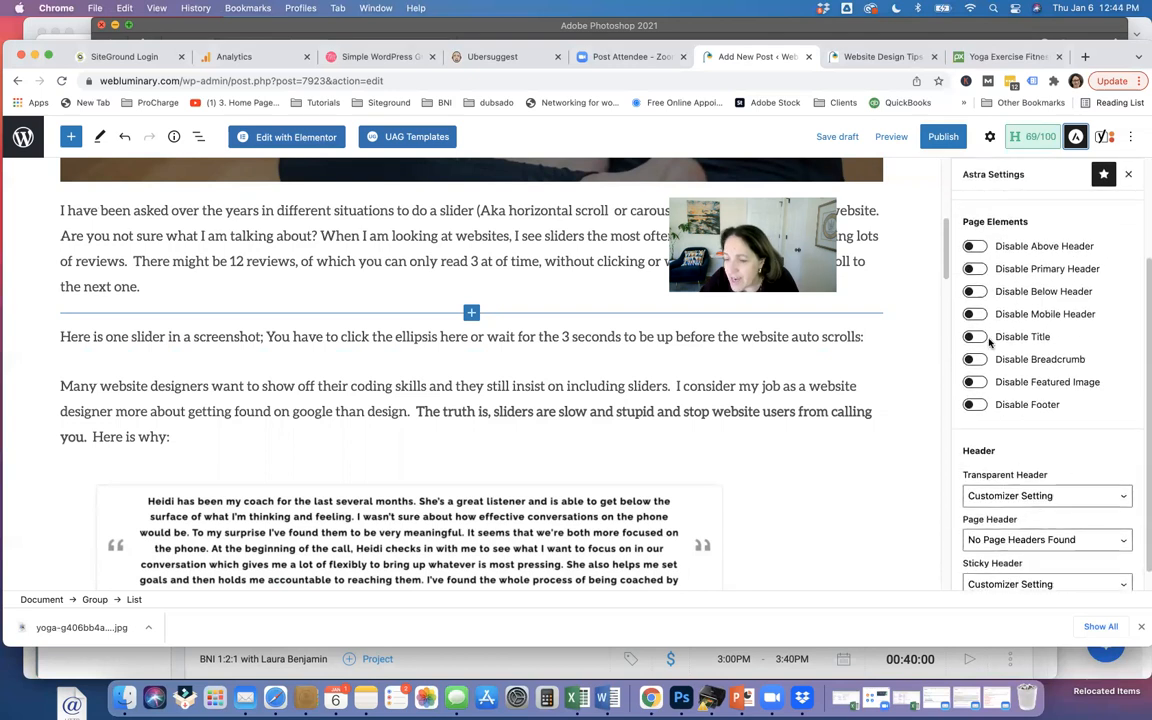
pyautogui.scroll(-1, 1114, 433)
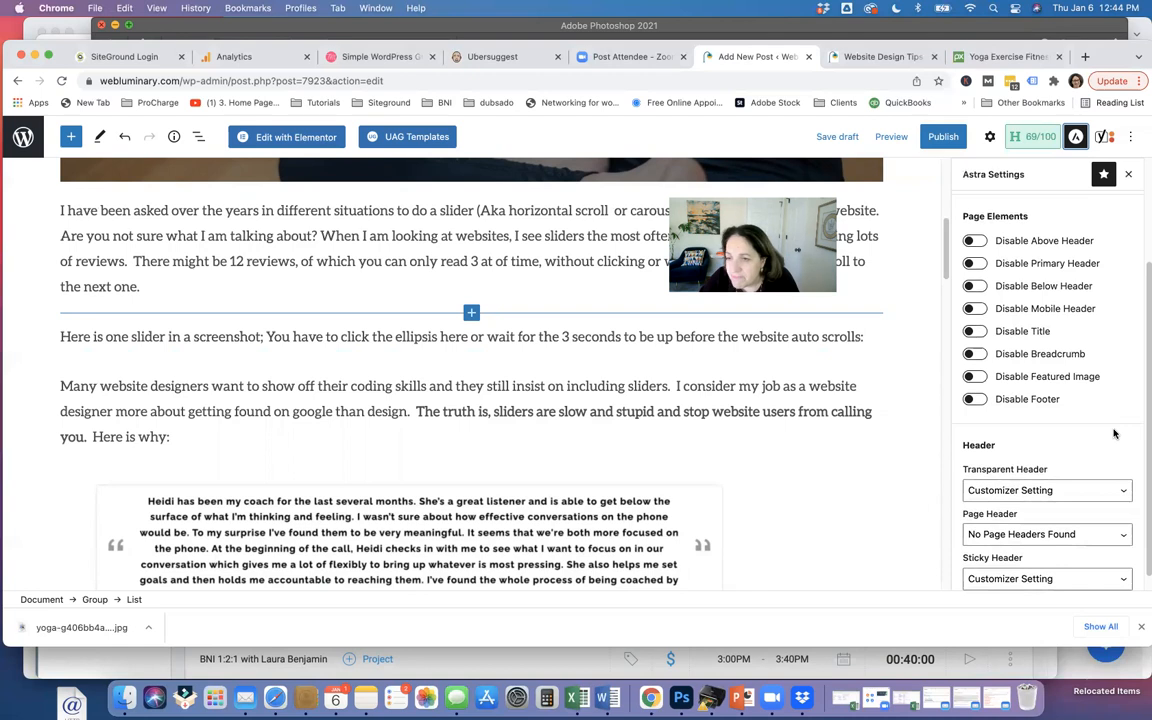
pyautogui.scroll(-1, 1114, 433)
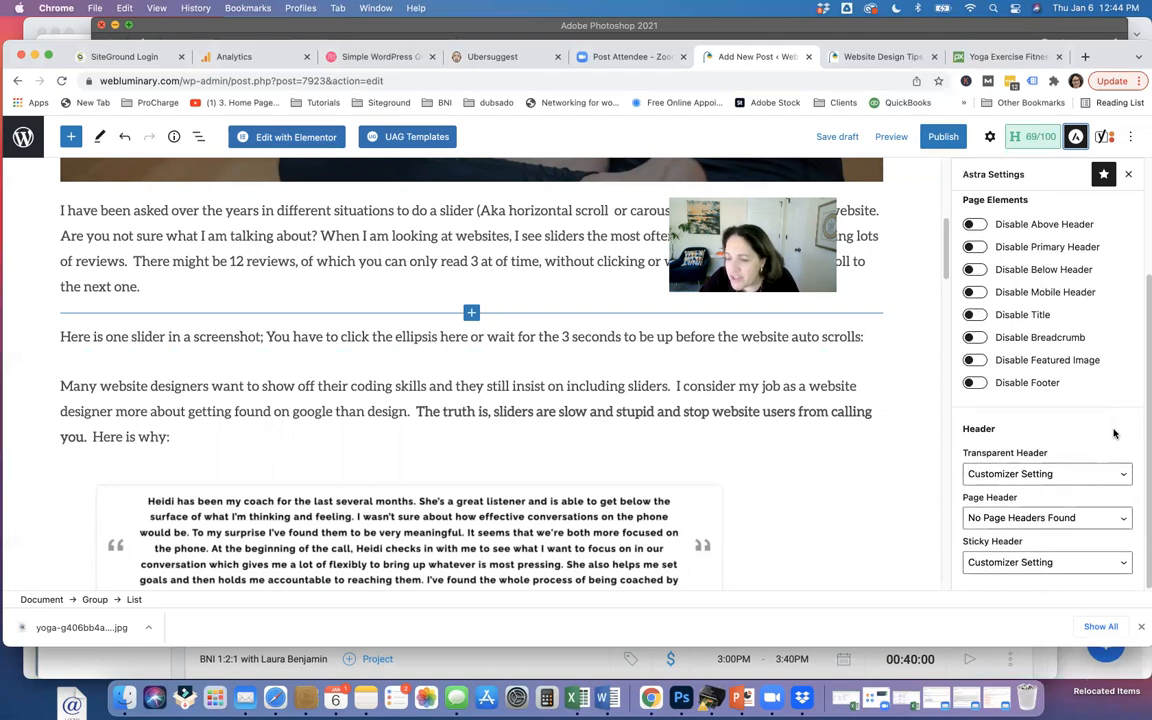
pyautogui.scroll(3, 1114, 433)
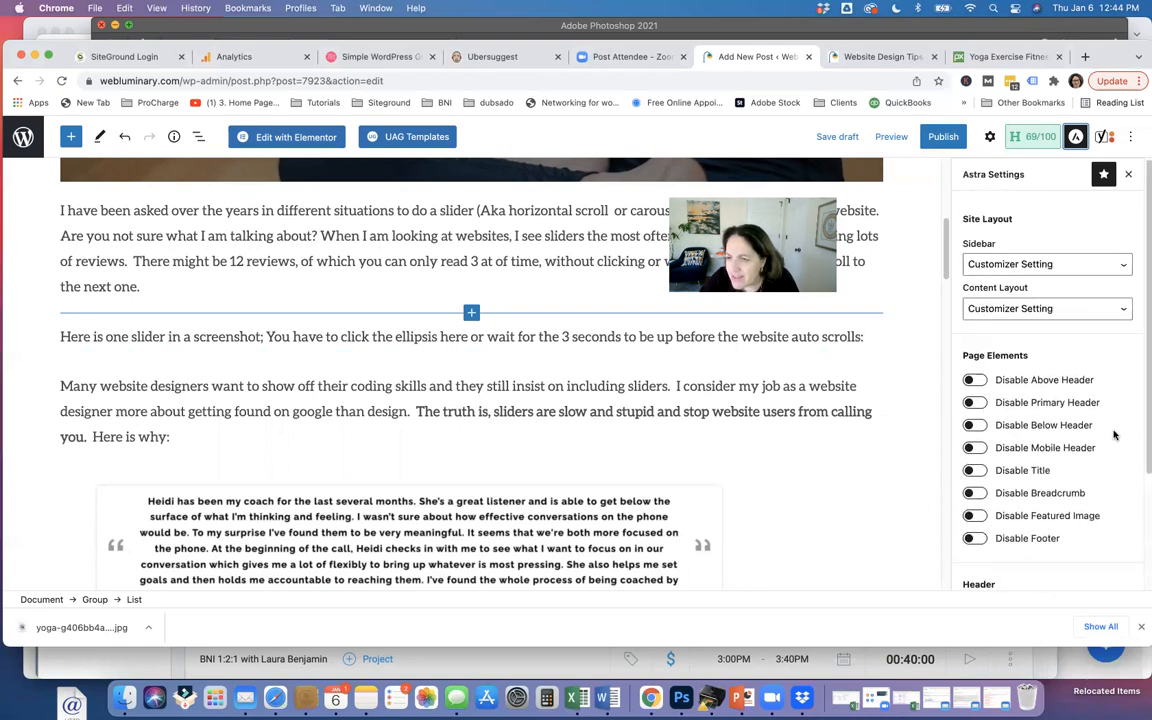
pyautogui.scroll(-3, 1114, 433)
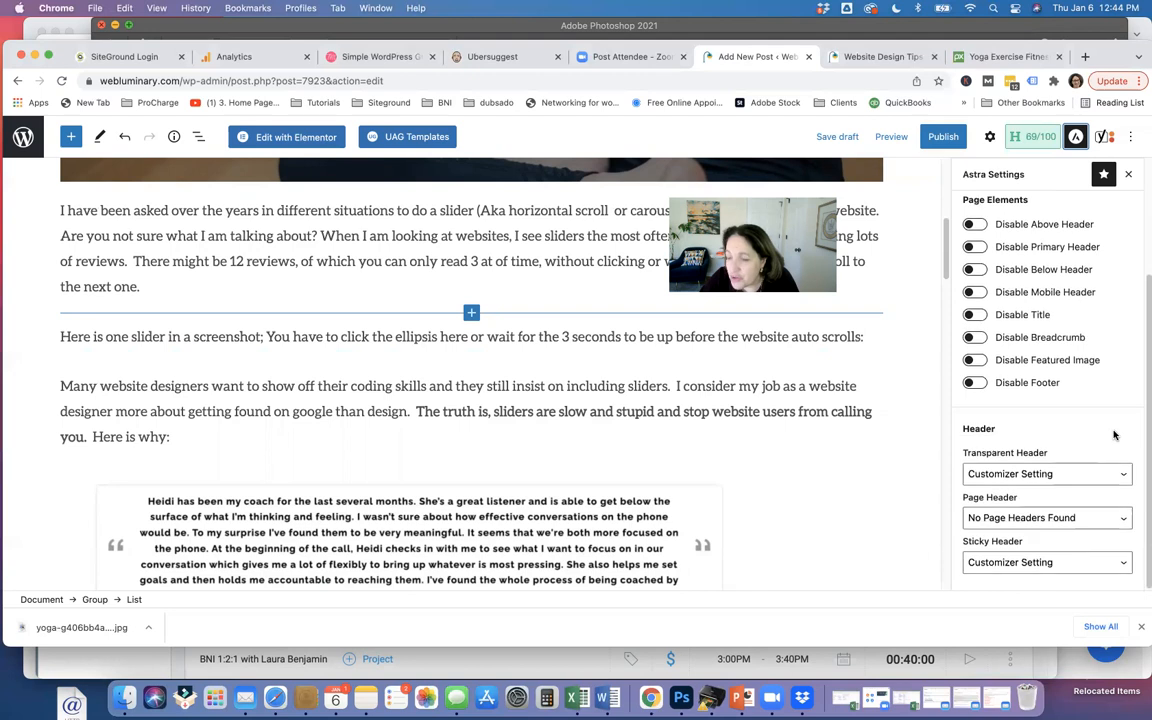
pyautogui.scroll(3, 1114, 433)
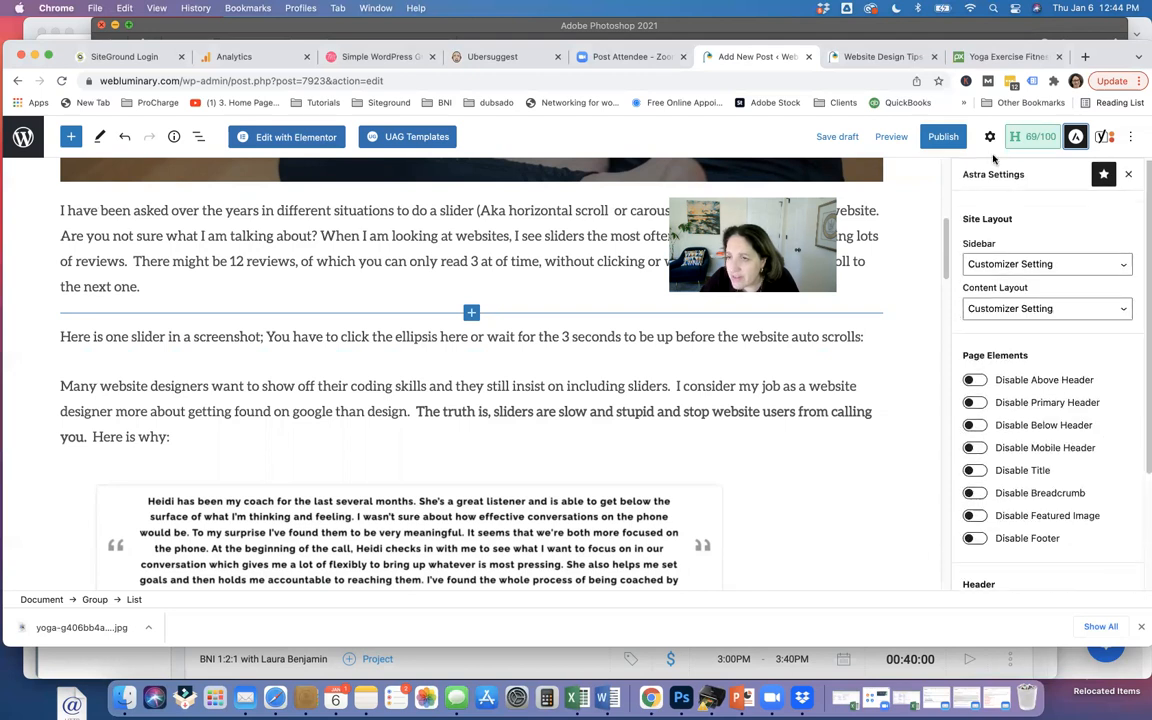
# In the post's settings, assign the category "Building a Website Blog Series" and remove "Uncategorized"
pyautogui.click(989, 136)
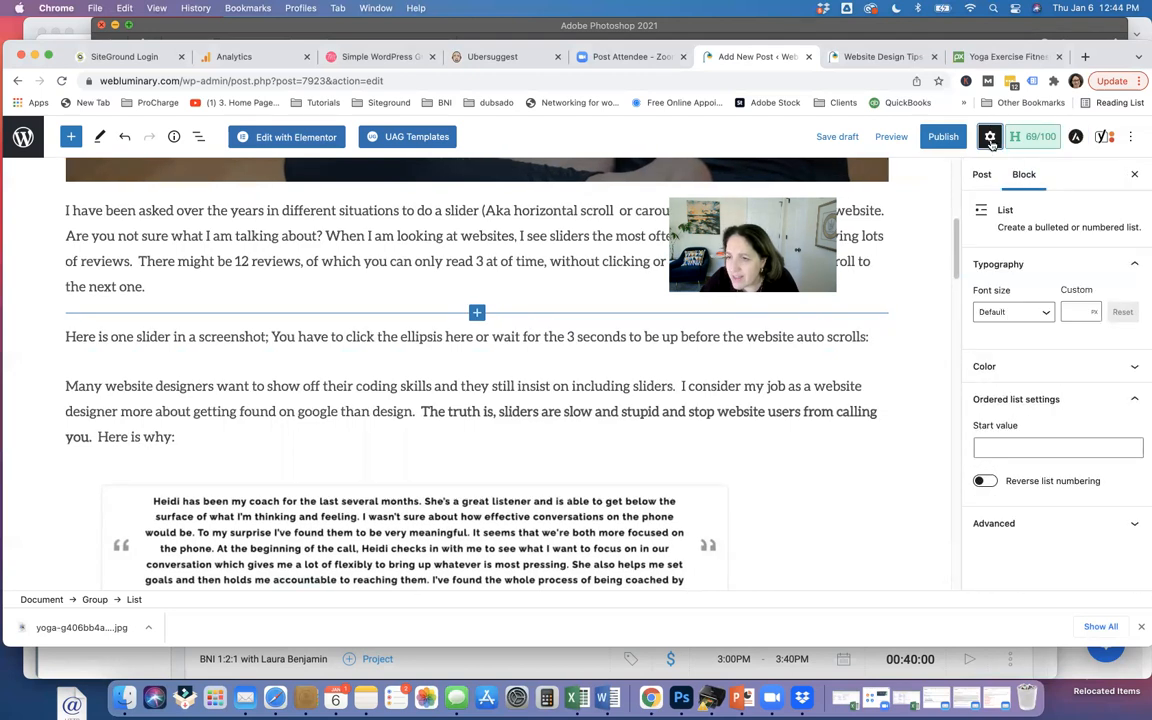
pyautogui.click(981, 175)
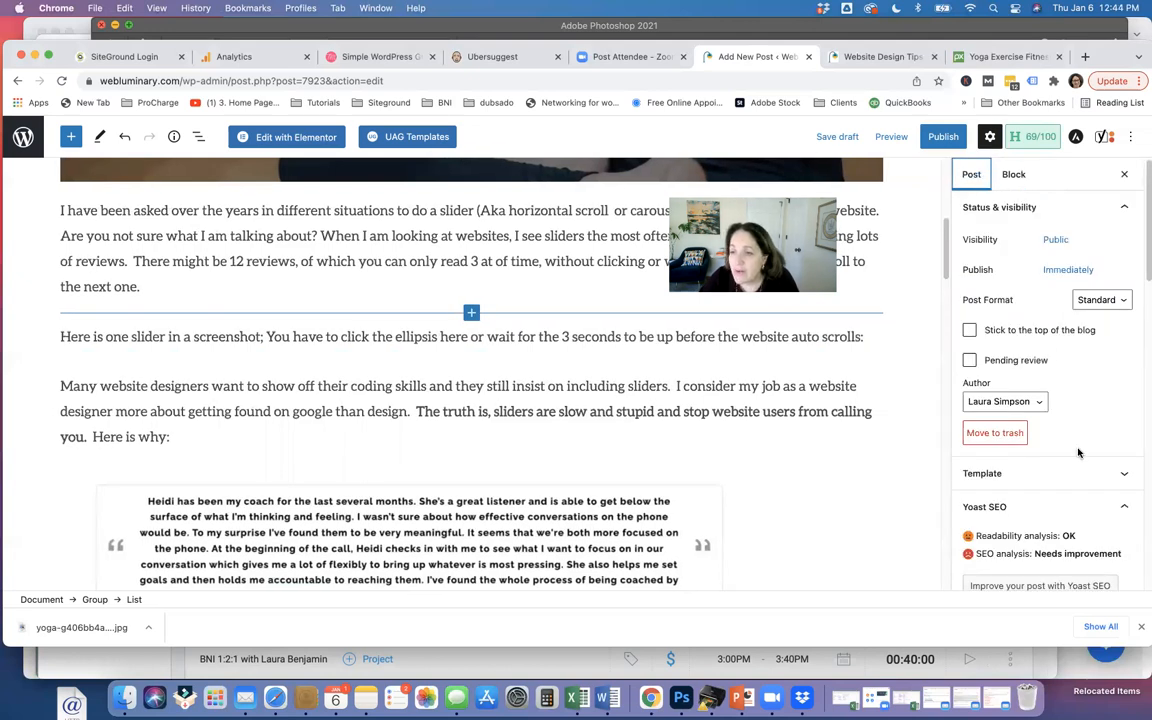
pyautogui.scroll(-5, 1085, 455)
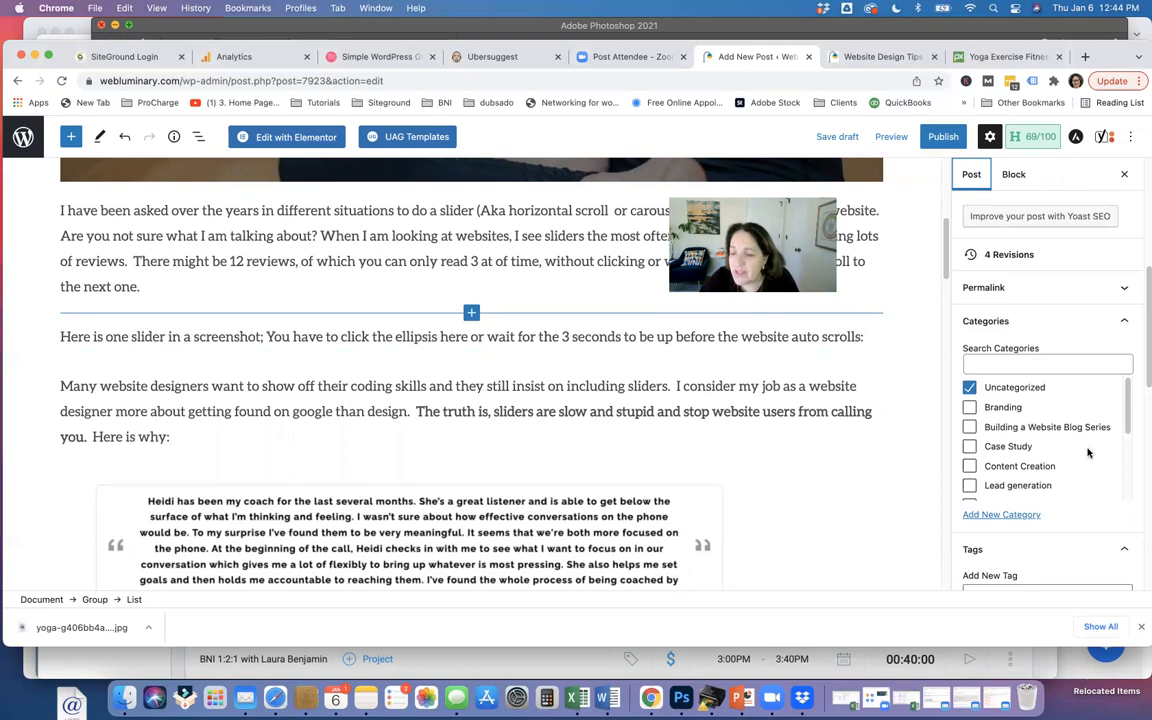
pyautogui.click(969, 427)
pyautogui.click(970, 388)
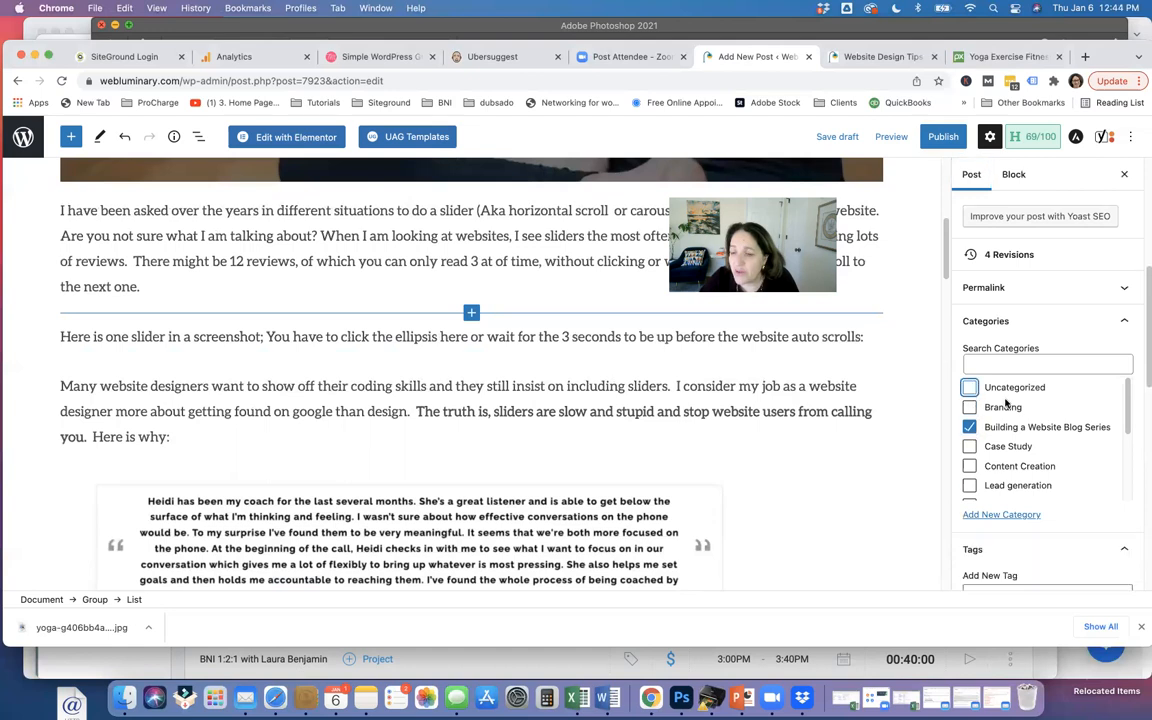
# Add "Content Creation" as another category for the post
pyautogui.scroll(-1, 1103, 488)
pyautogui.scroll(-2, 1102, 489)
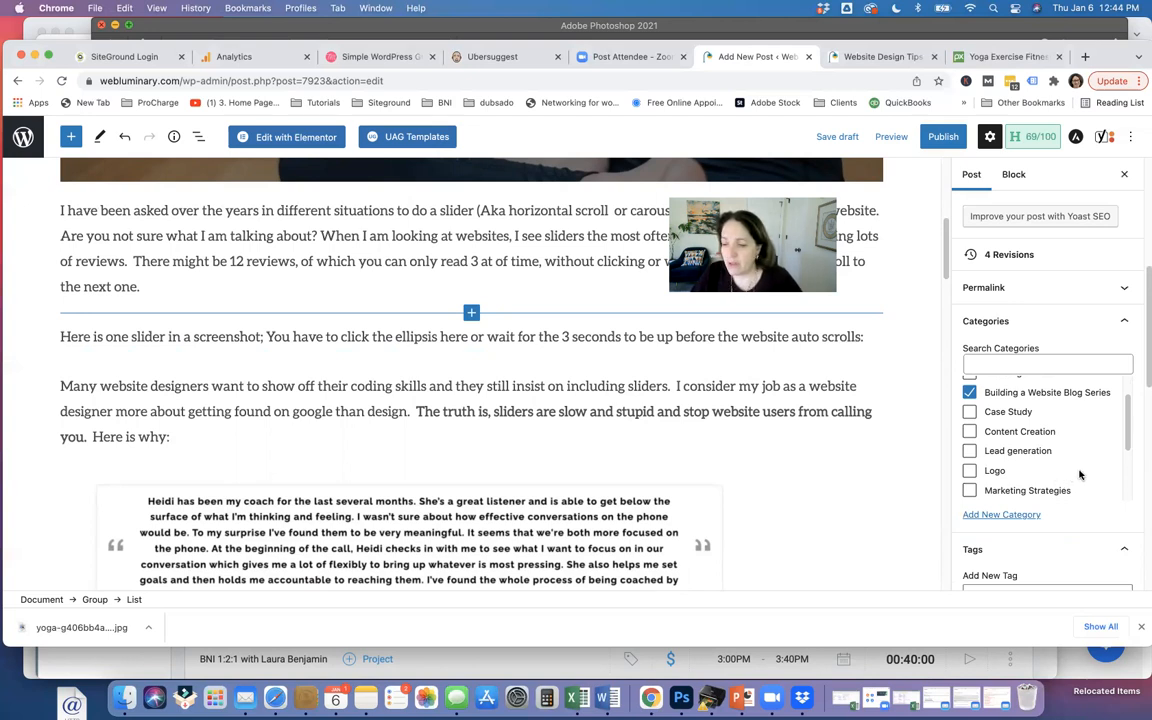
pyautogui.scroll(-1, 1080, 472)
pyautogui.click(969, 419)
pyautogui.scroll(-3, 1050, 470)
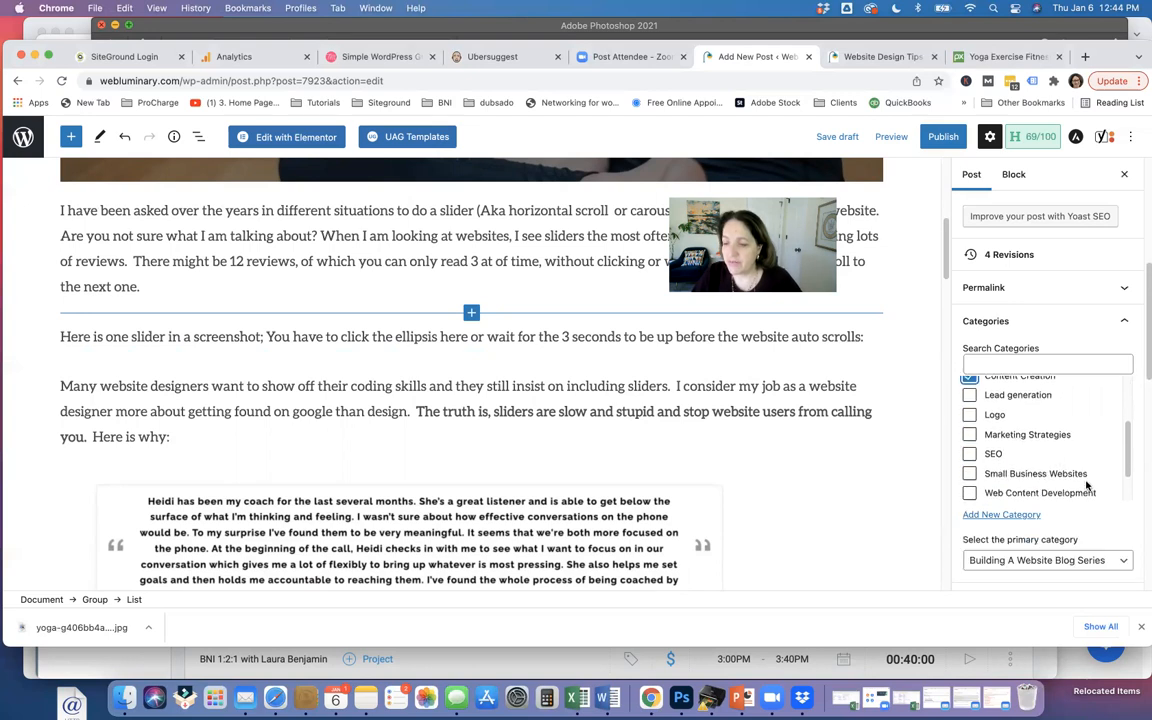
# Check the remaining available categories and save the post as a draft
pyautogui.scroll(-3, 1076, 467)
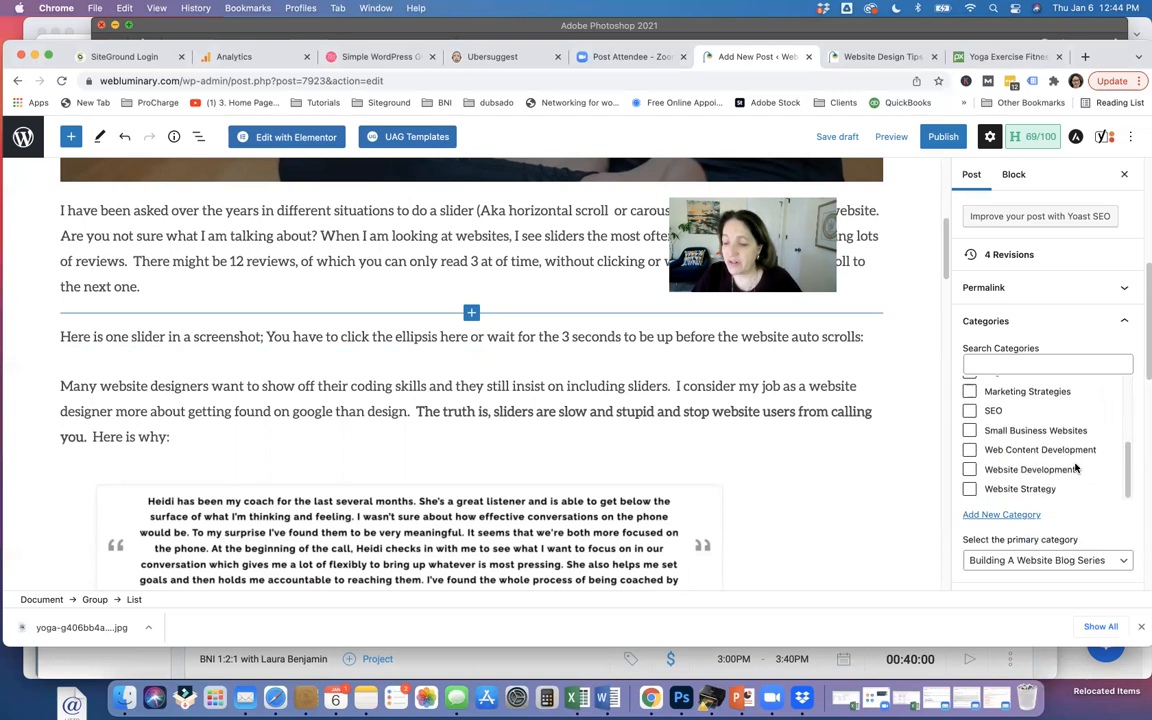
pyautogui.scroll(5, 1076, 467)
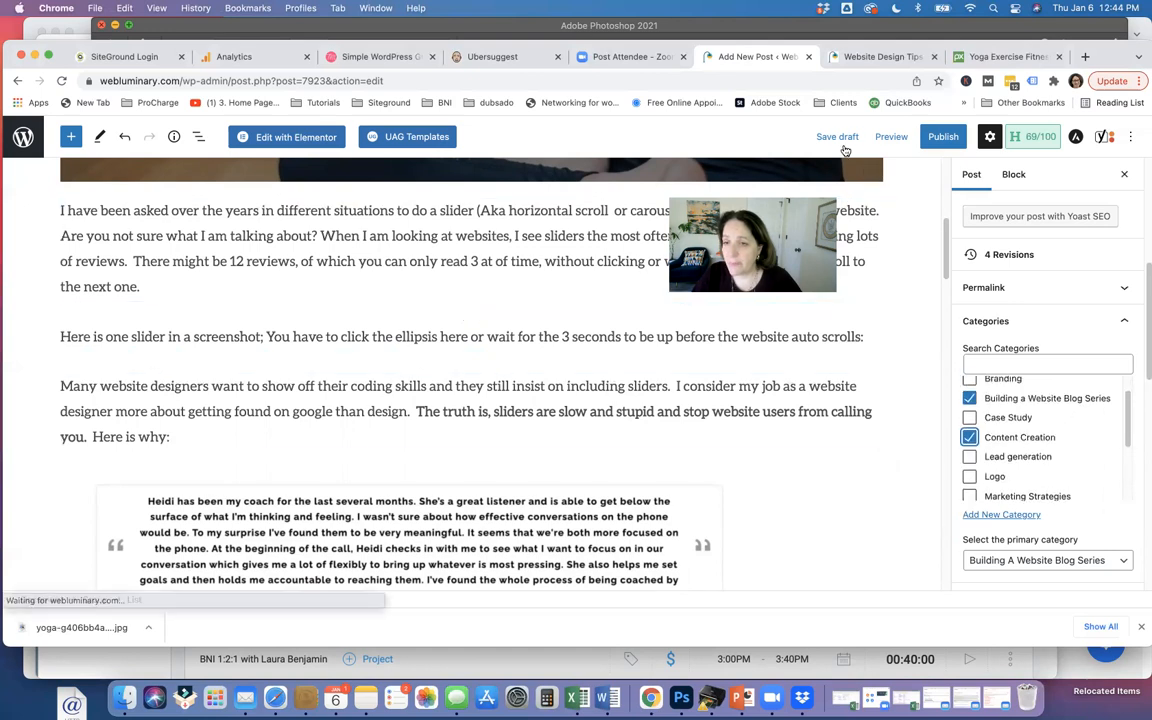
pyautogui.click(838, 137)
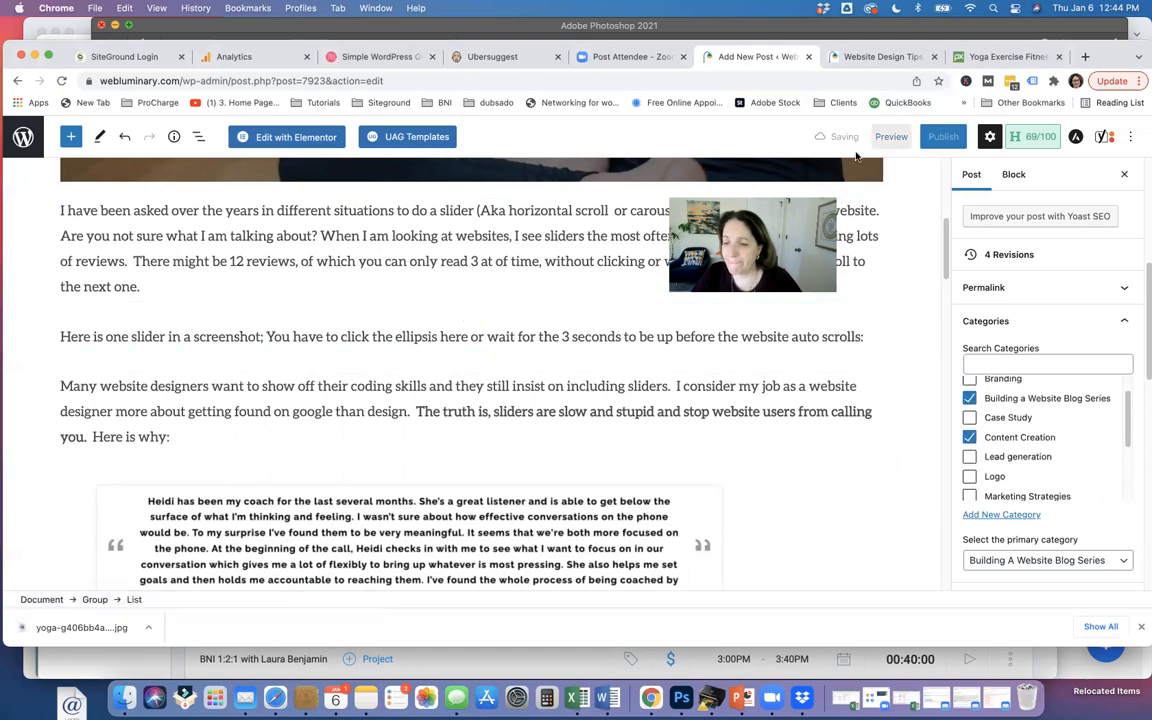
pyautogui.scroll(10, 1080, 456)
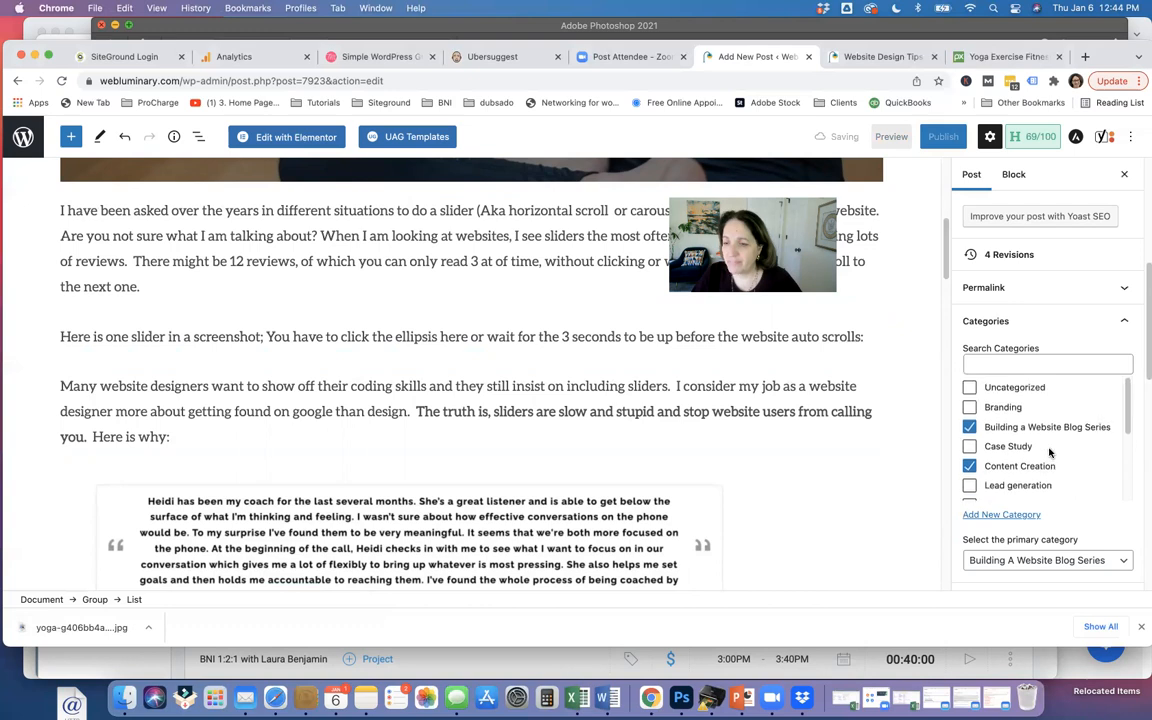
pyautogui.scroll(-3, 1086, 457)
pyautogui.scroll(-5, 1084, 456)
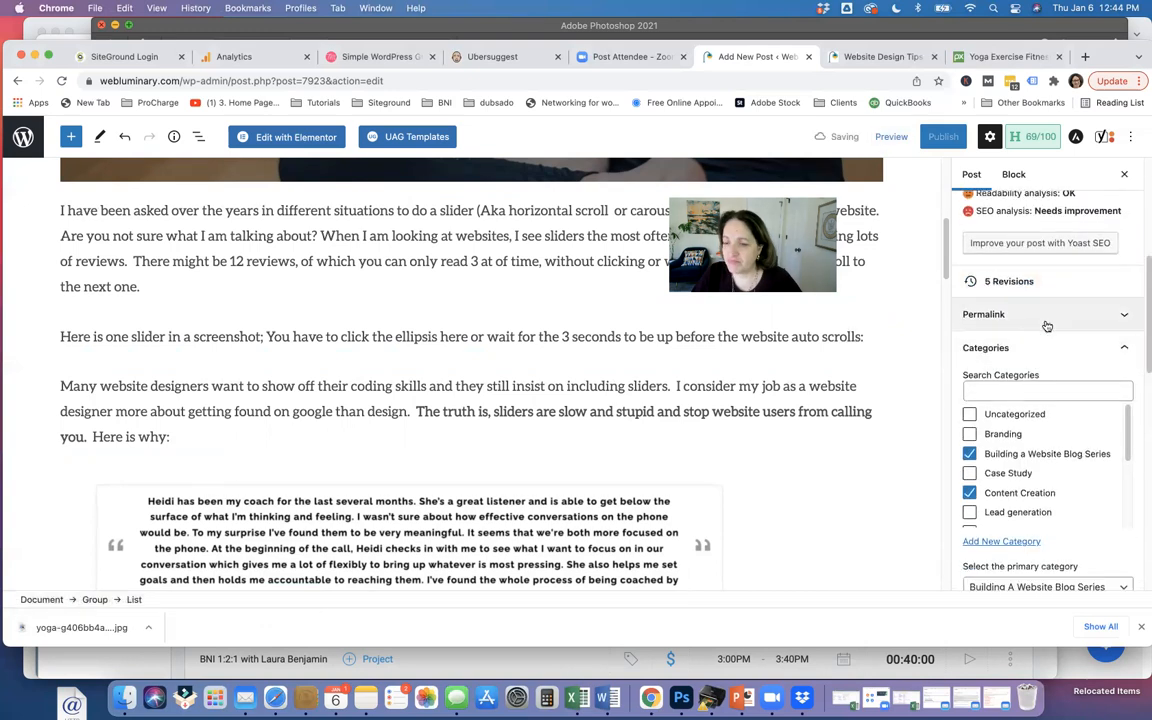
# Search the post's categories for "Do's and Don'ts for Small Business Websites"
pyautogui.click(1008, 389)
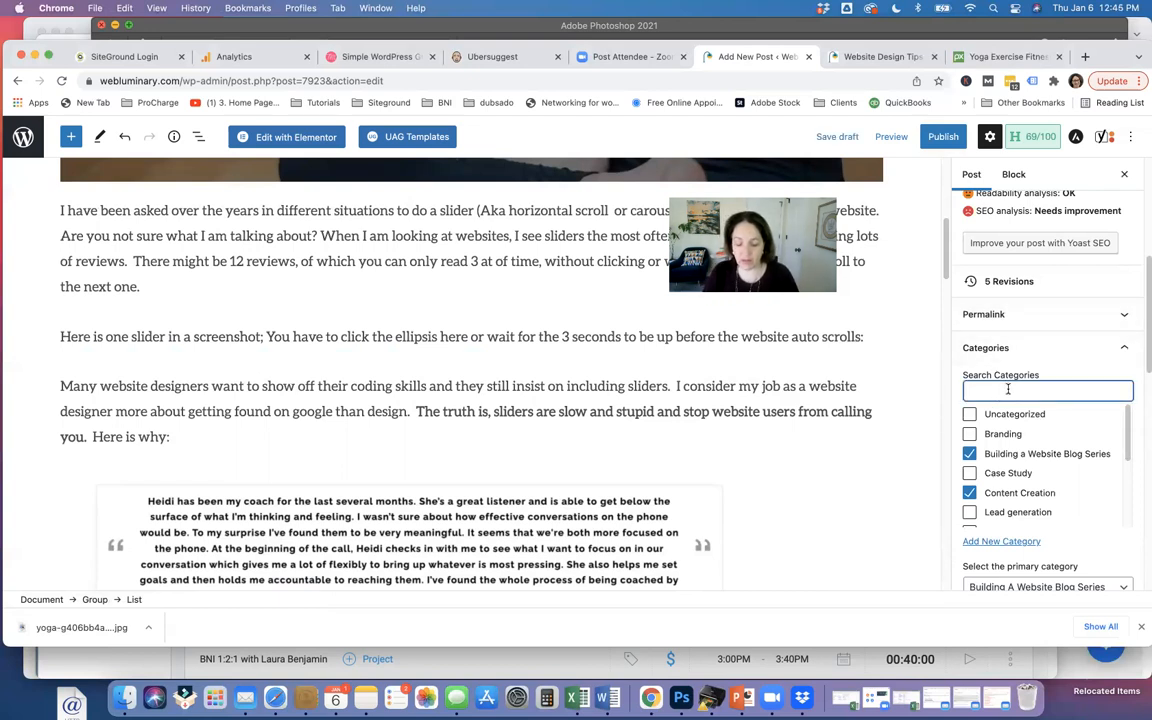
pyautogui.write('Don')
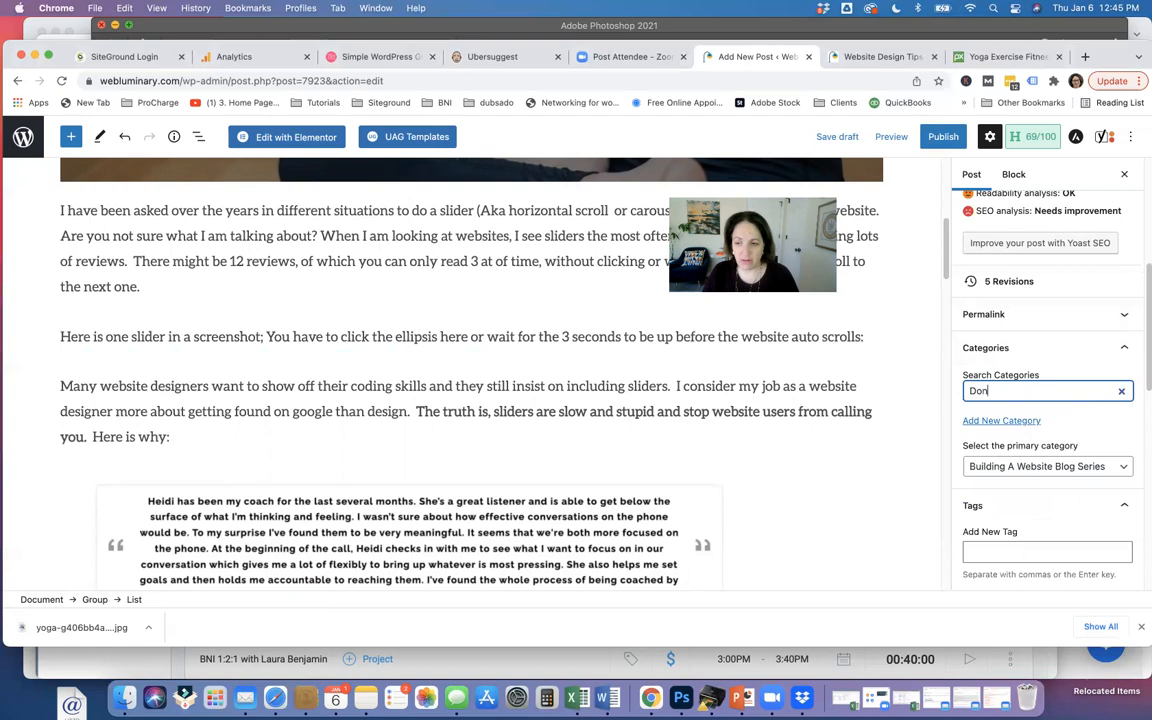
pyautogui.press('BackSpace')
pyautogui.write("'s and Don'ts for Small Bu")
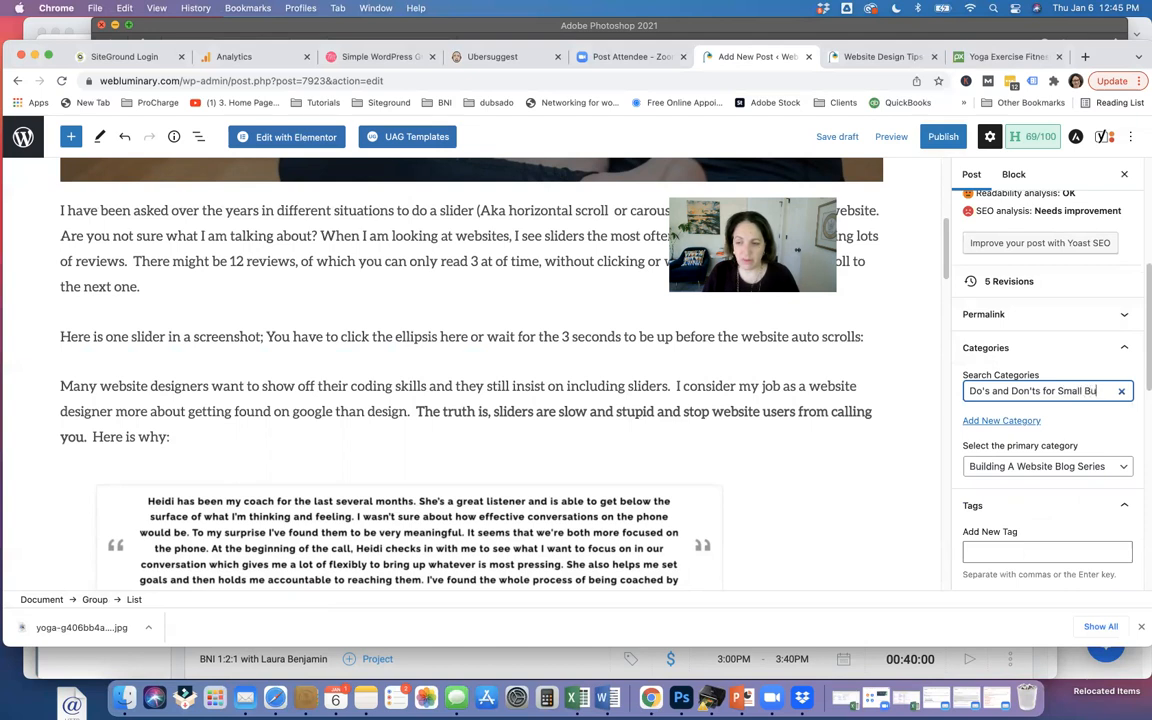
pyautogui.write('siness WEbsite')
pyautogui.press('BackSpace')
pyautogui.press('BackSpace')
pyautogui.press('BackSpace')
pyautogui.press('BackSpace')
pyautogui.press('BackSpace')
pyautogui.press('BackSpace')
pyautogui.write('ebist')
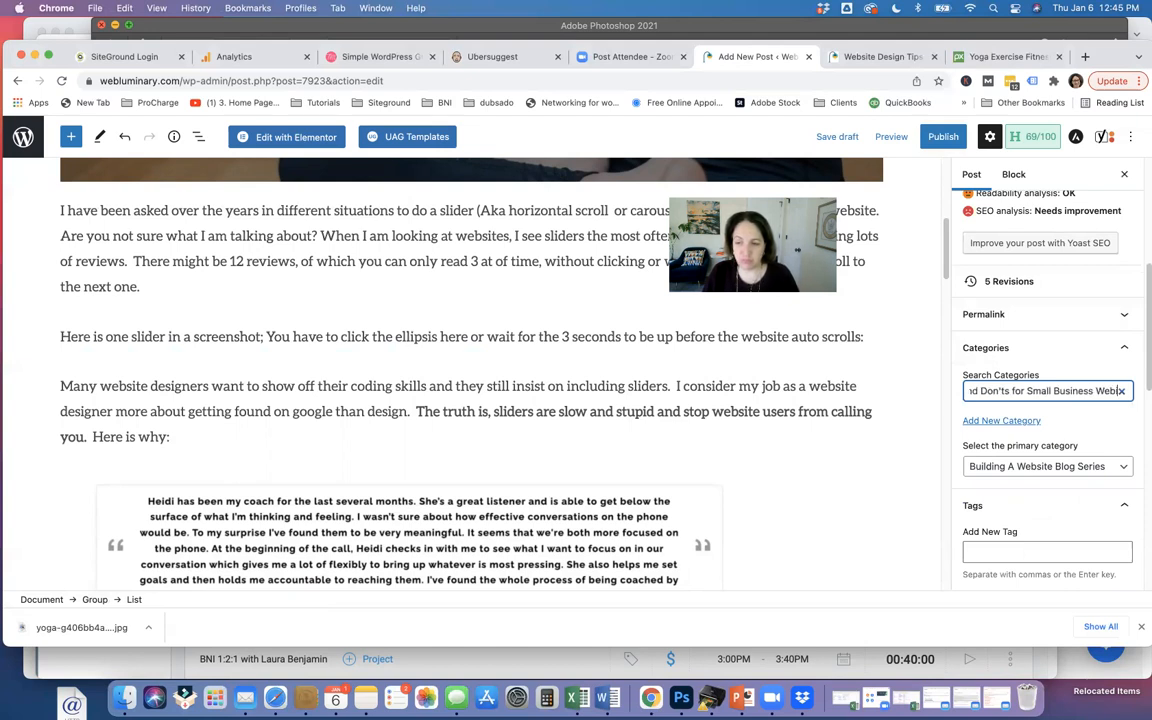
pyautogui.press('BackSpace')
pyautogui.press('BackSpace')
pyautogui.press('BackSpace')
pyautogui.write('sites')
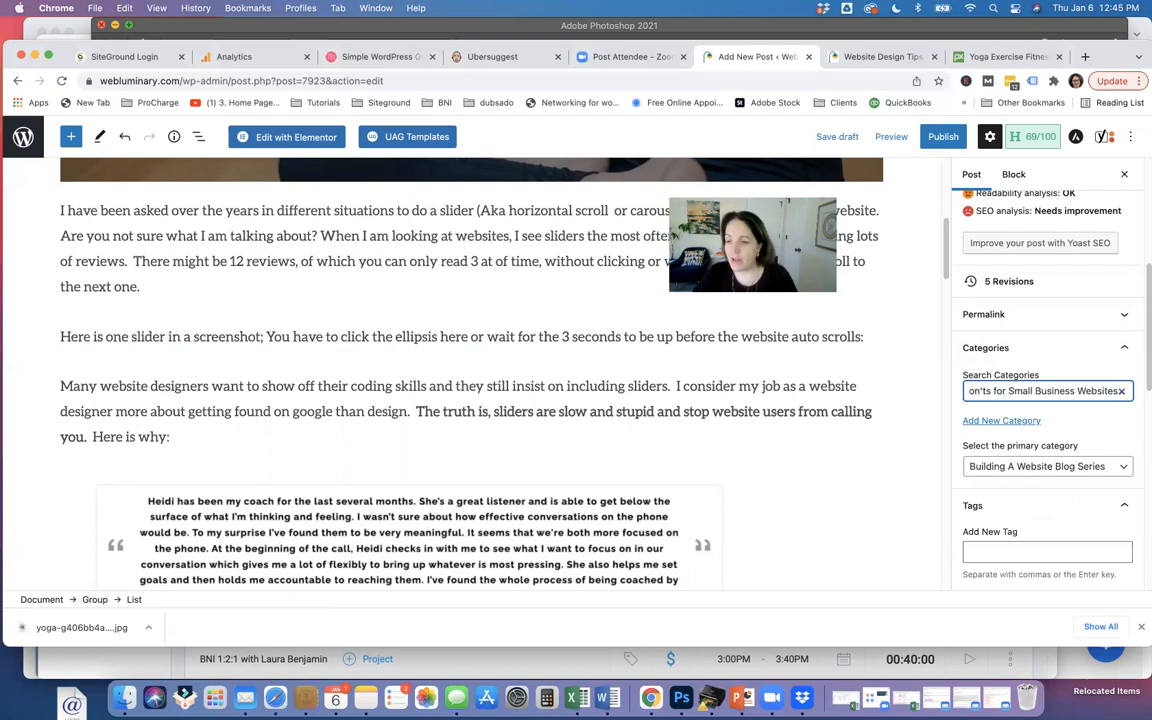
pyautogui.click(984, 421)
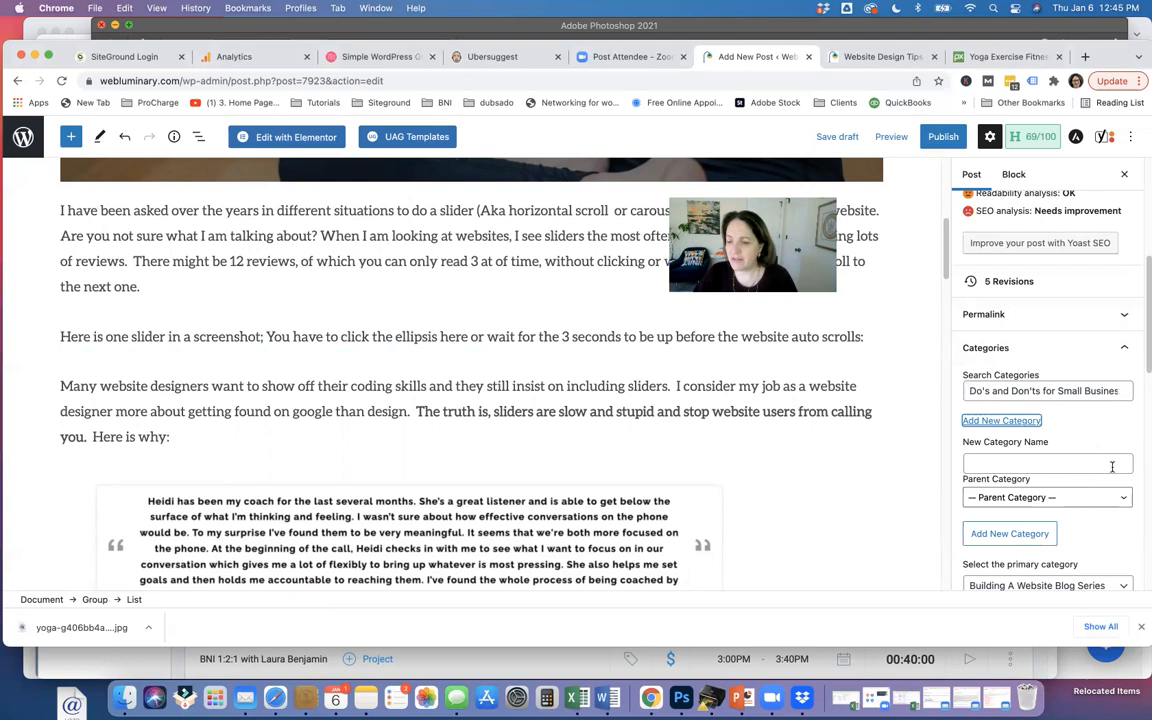
pyautogui.scroll(-2, 1124, 496)
pyautogui.scroll(-1, 1143, 497)
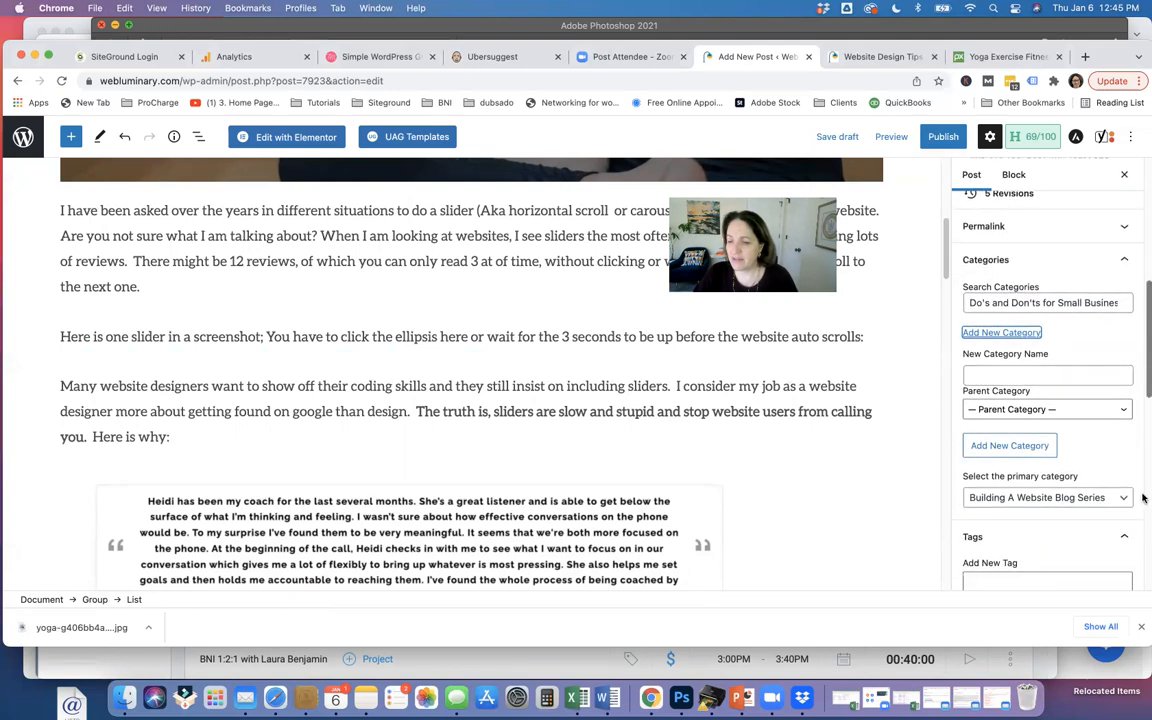
pyautogui.scroll(1, 1143, 497)
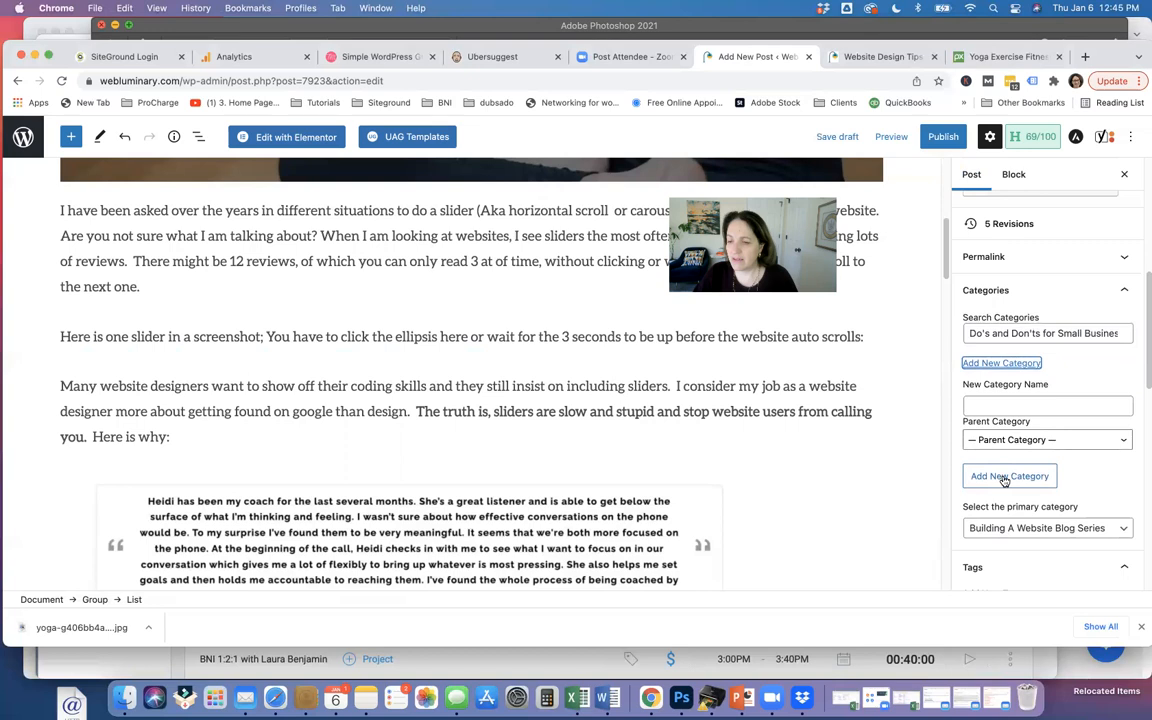
pyautogui.click(1004, 365)
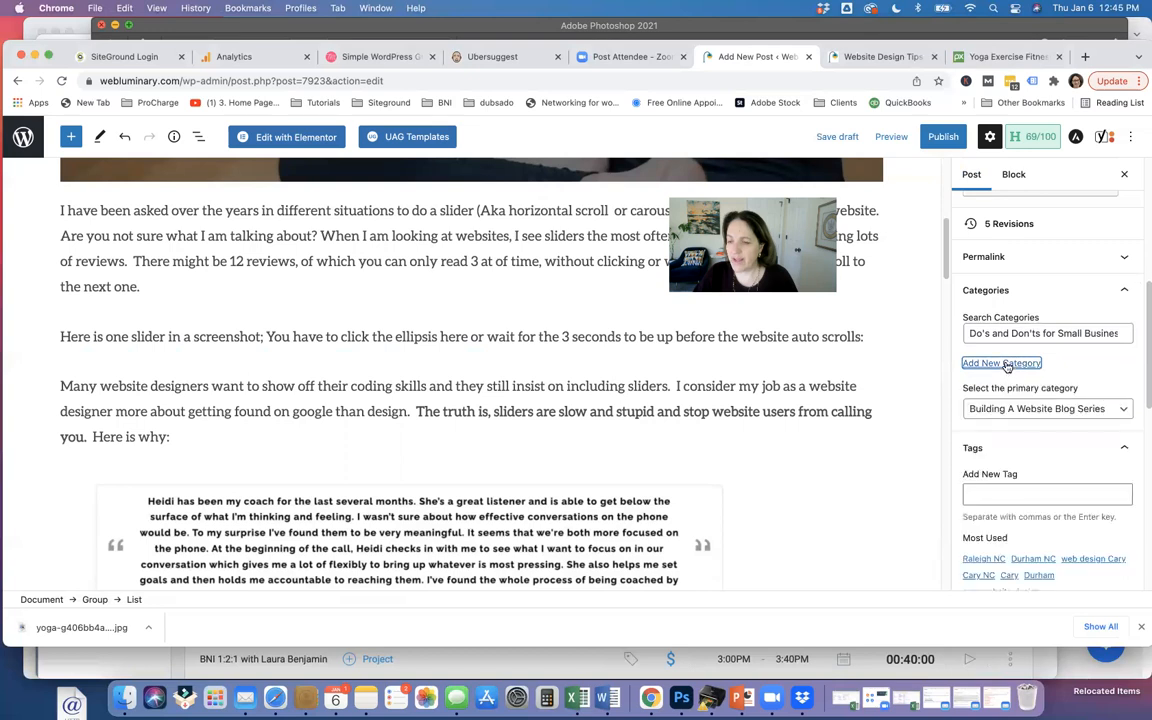
pyautogui.scroll(-1, 1057, 495)
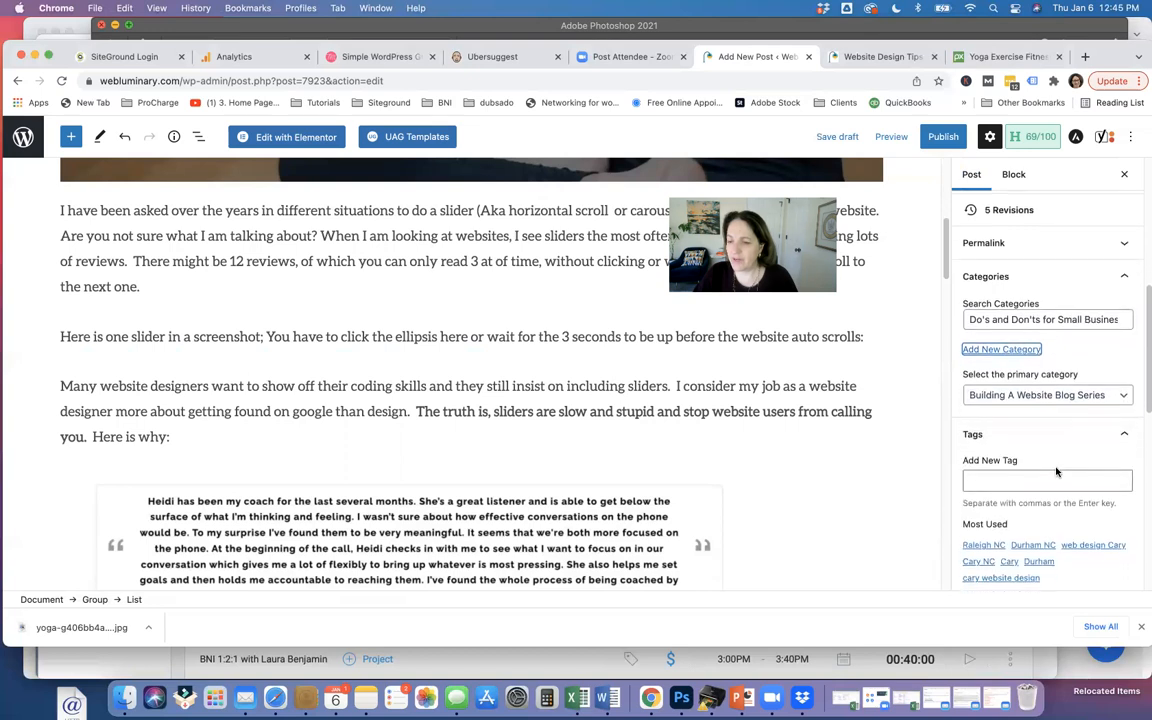
pyautogui.scroll(-3, 1061, 468)
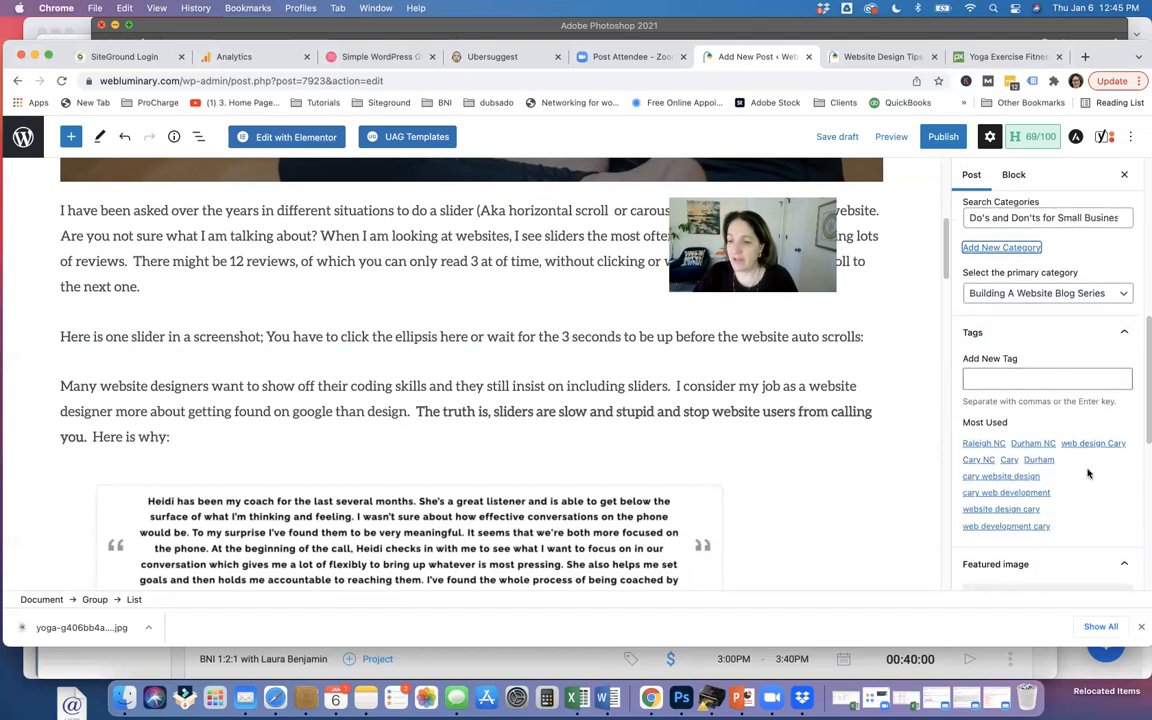
pyautogui.scroll(4, 1090, 440)
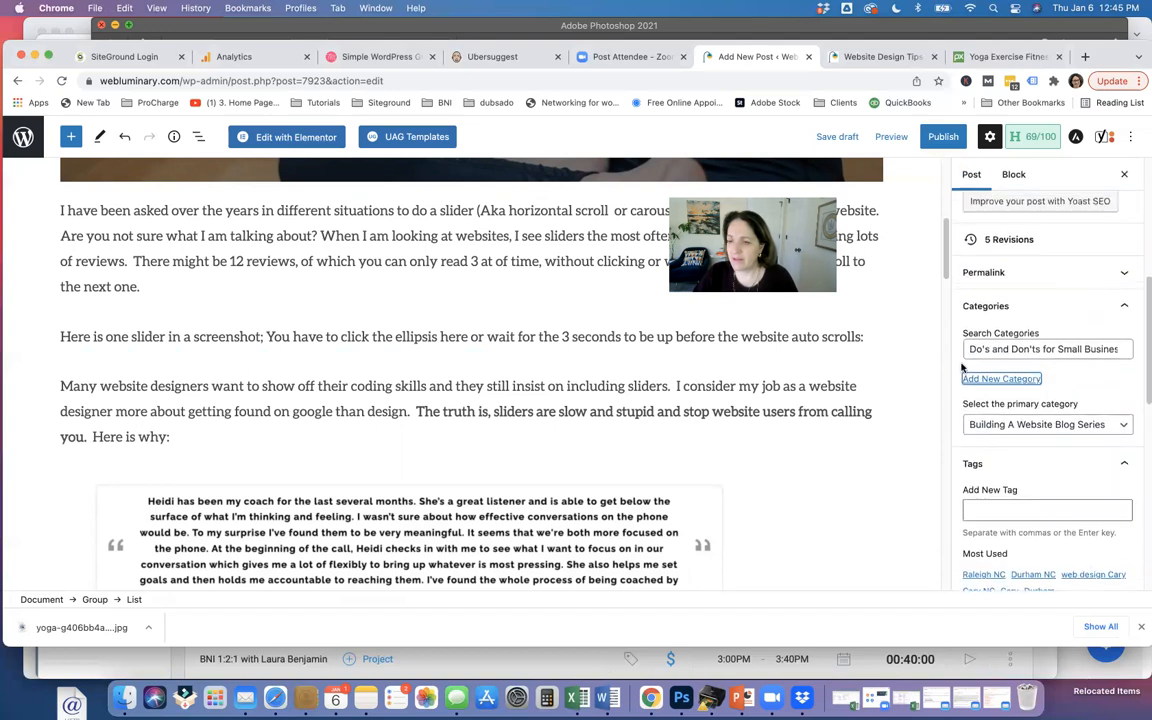
# Reset the category search and assign the category "Web Content Development" to the post
pyautogui.click(1098, 314)
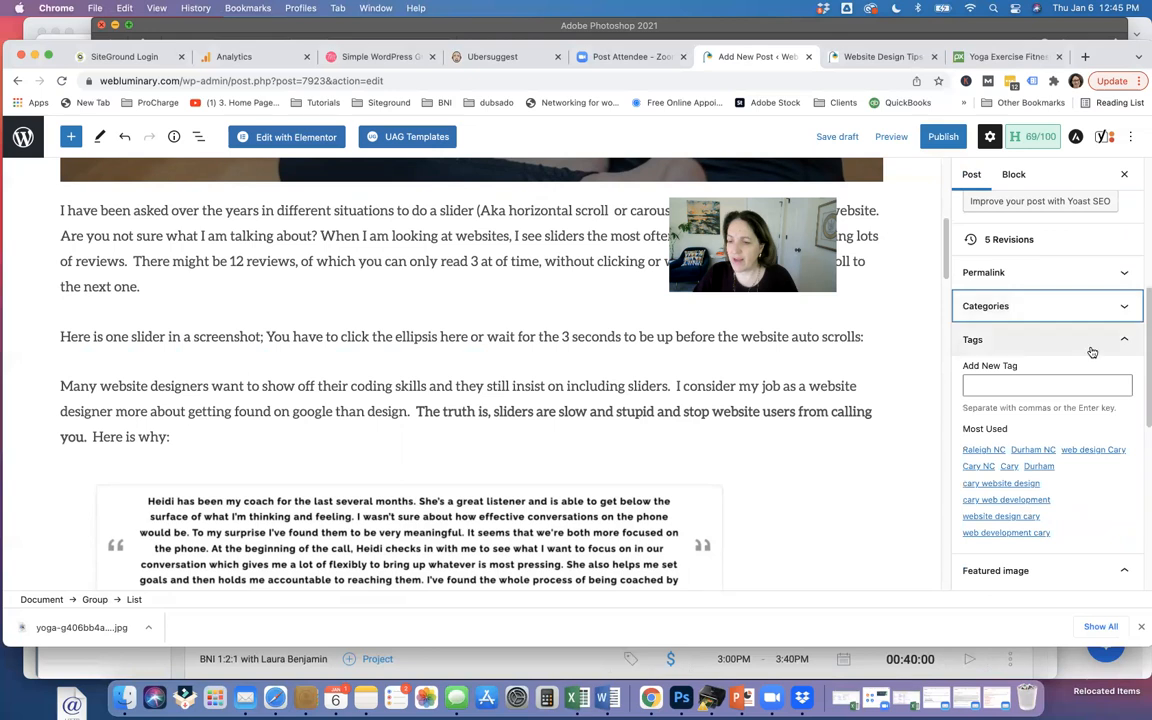
pyautogui.click(1062, 311)
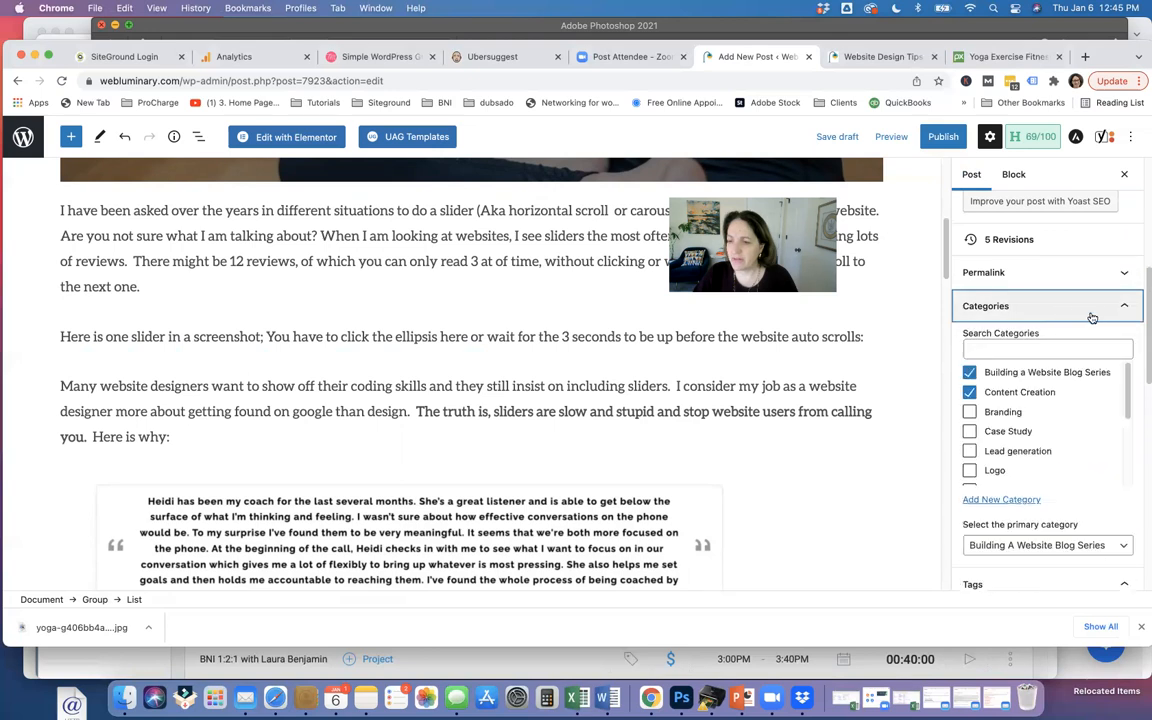
pyautogui.scroll(-5, 1083, 425)
pyautogui.scroll(3, 1083, 425)
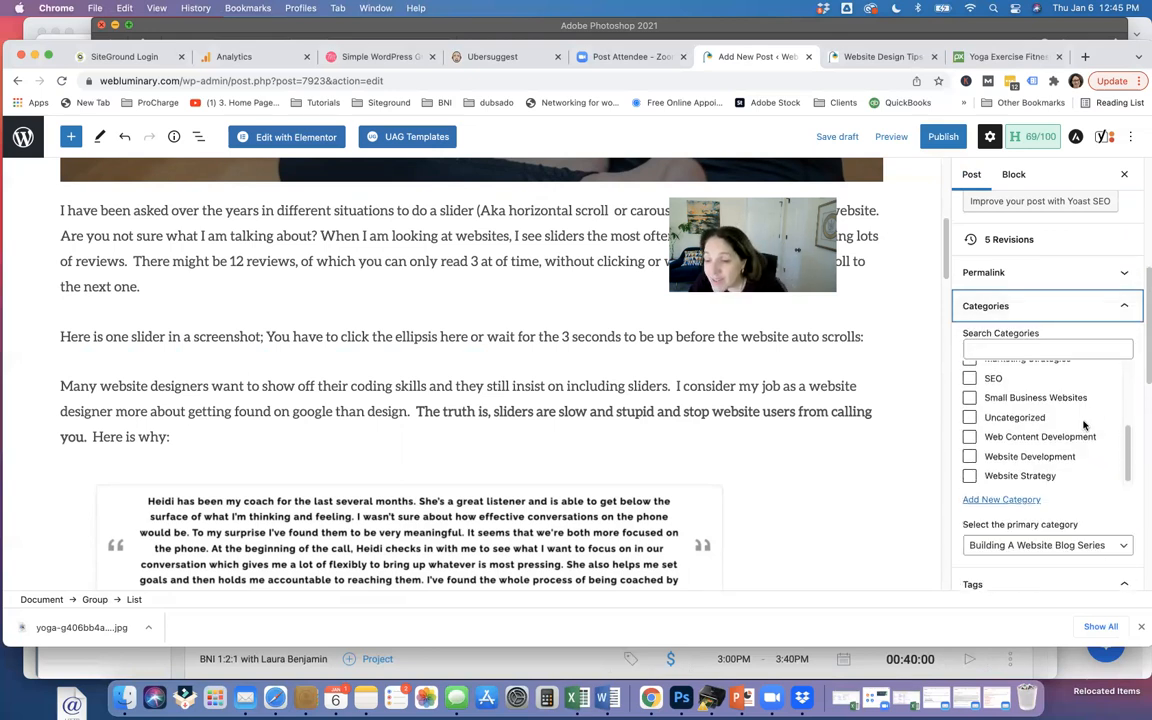
pyautogui.scroll(2, 1083, 425)
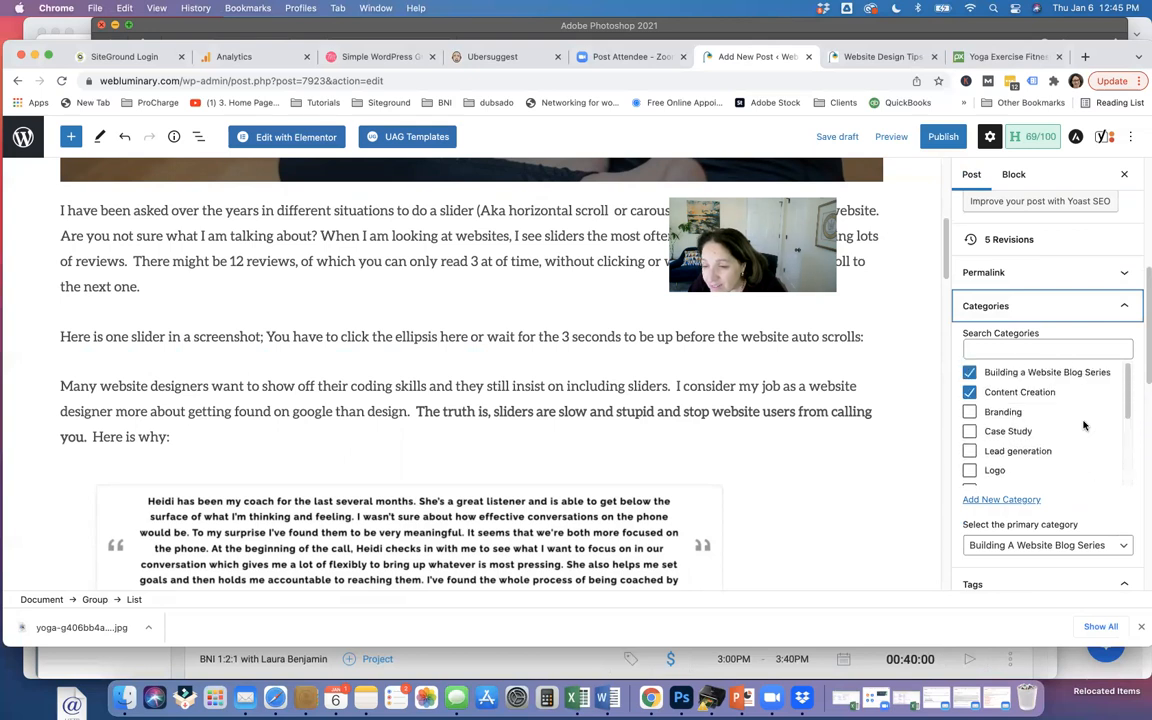
pyautogui.scroll(-3, 1083, 425)
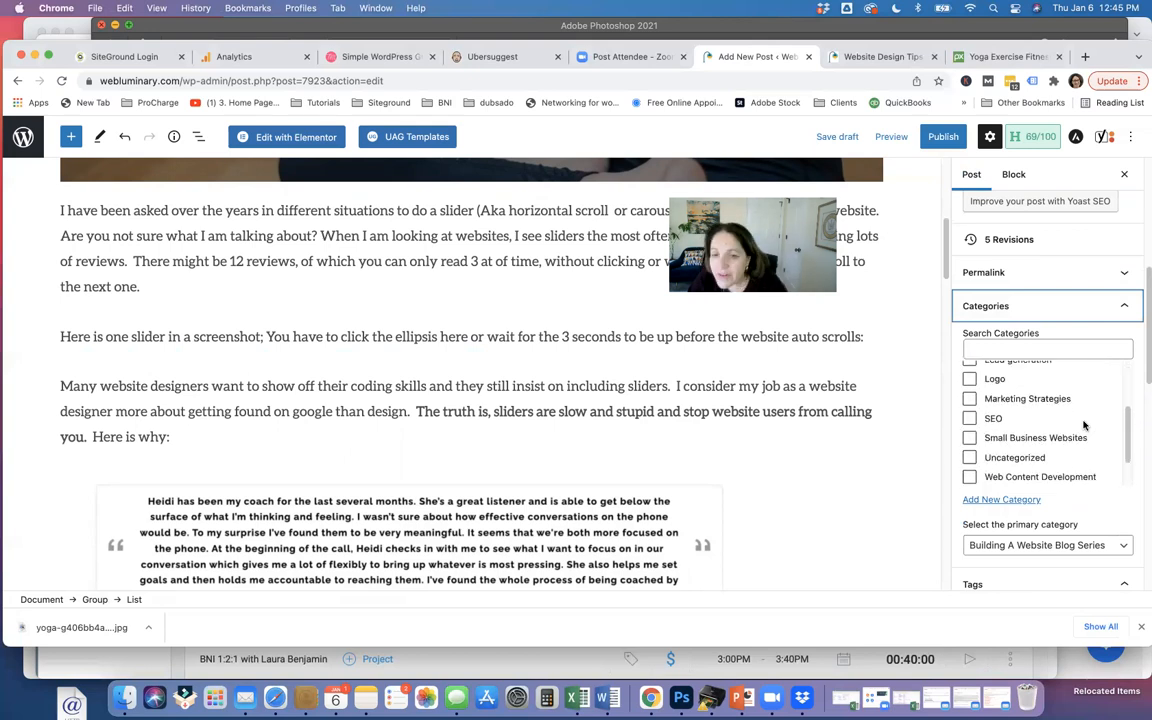
pyautogui.scroll(-1, 1083, 425)
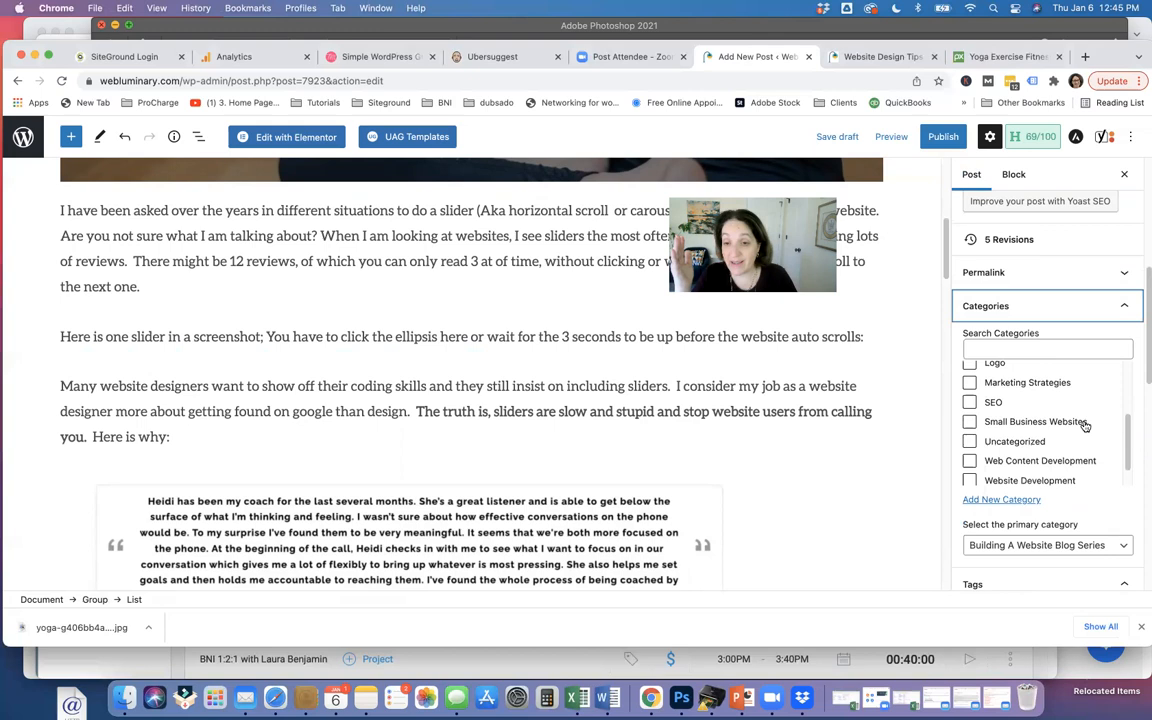
pyautogui.scroll(-1, 1012, 452)
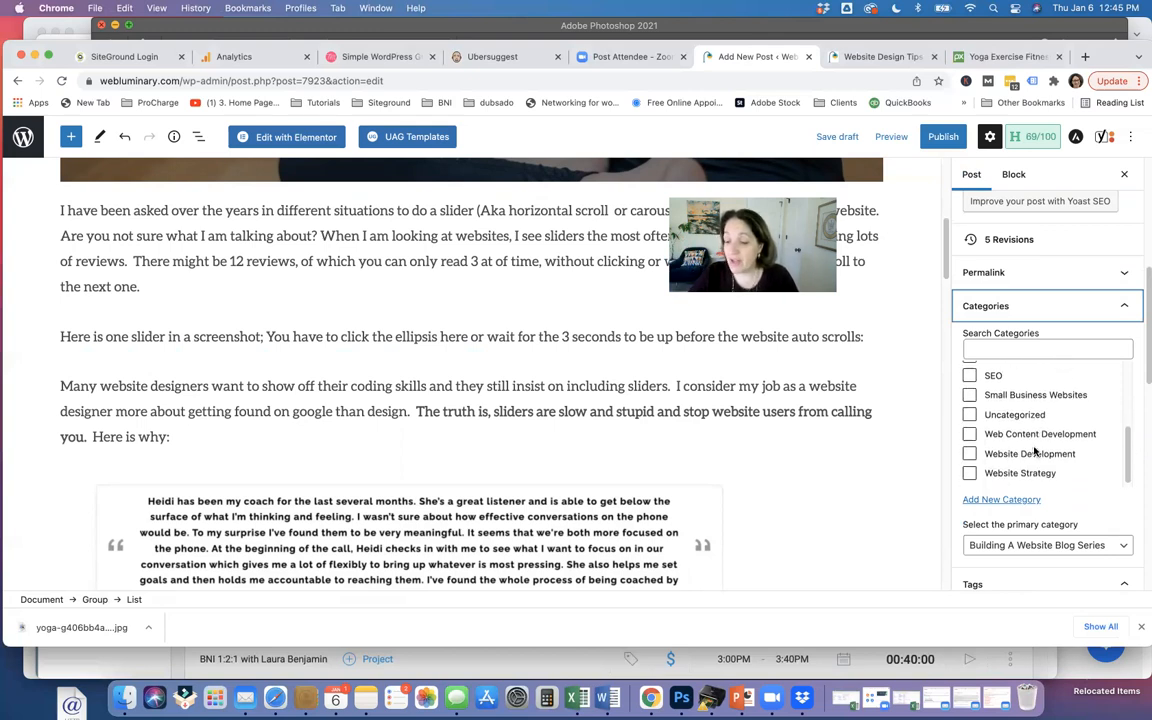
pyautogui.scroll(-5, 1060, 450)
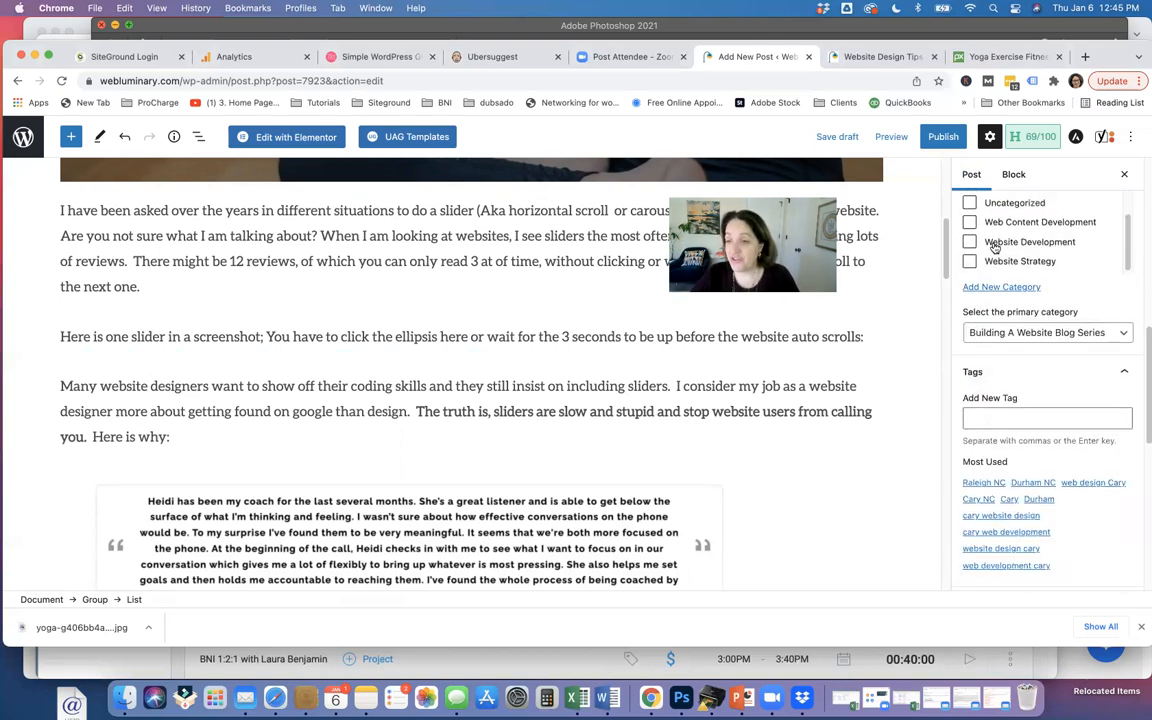
pyautogui.click(970, 223)
pyautogui.scroll(3, 1062, 270)
pyautogui.scroll(5, 1060, 275)
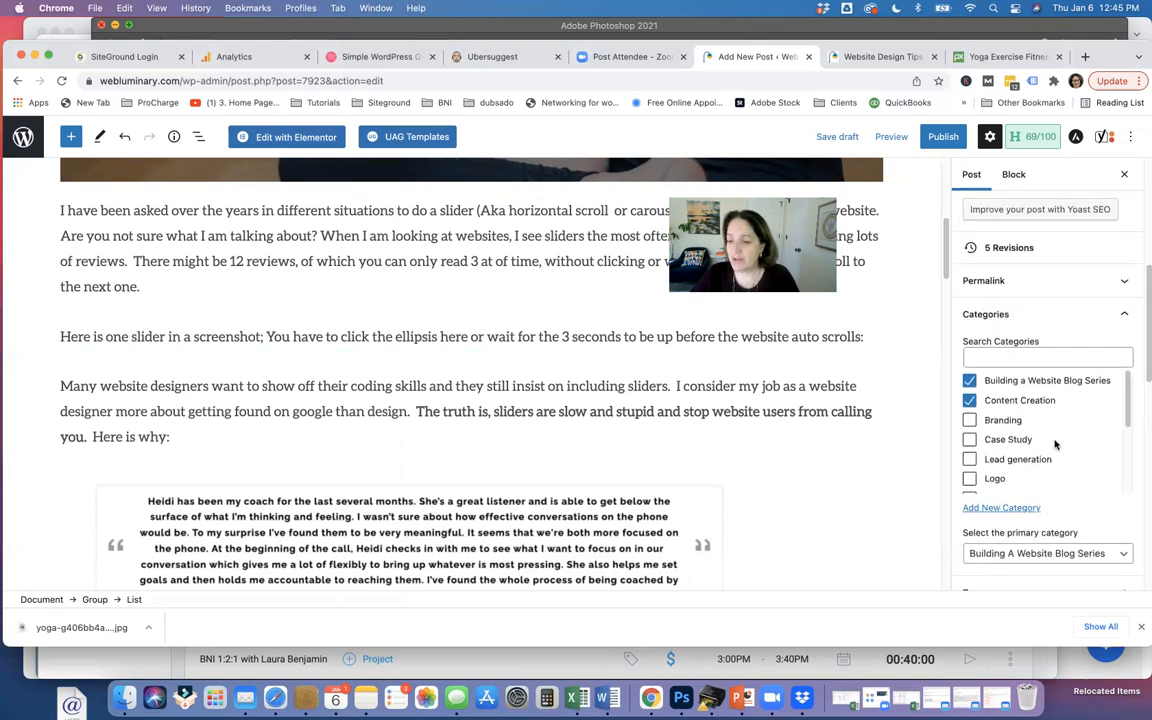
# Create a new category named "Do's and Don'ts for Small Business Websites" for the post, without a parent category
pyautogui.click(999, 509)
pyautogui.scroll(-4, 1000, 500)
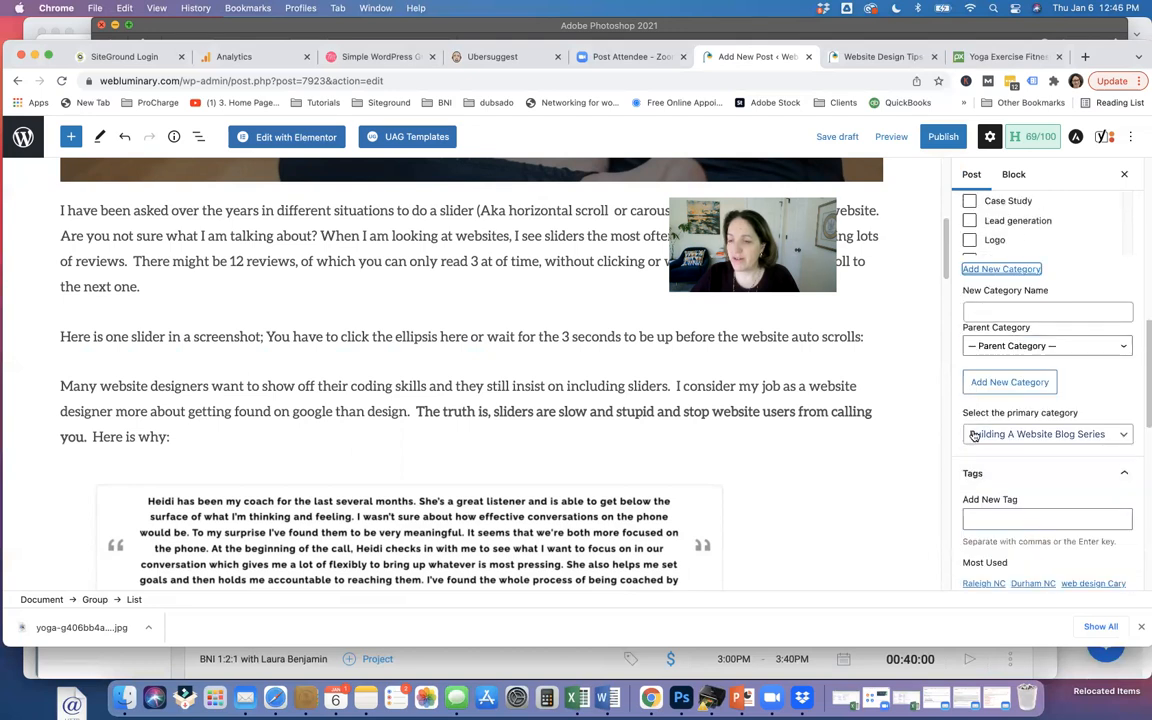
pyautogui.click(972, 312)
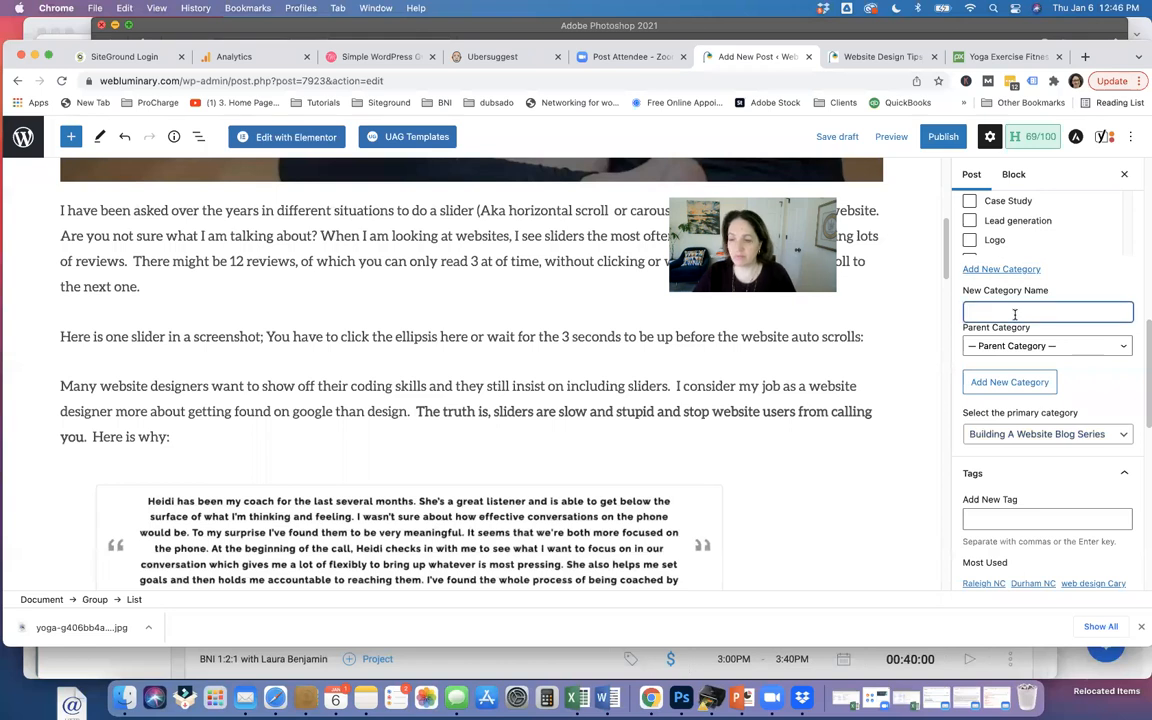
pyautogui.write("Do's and Don'")
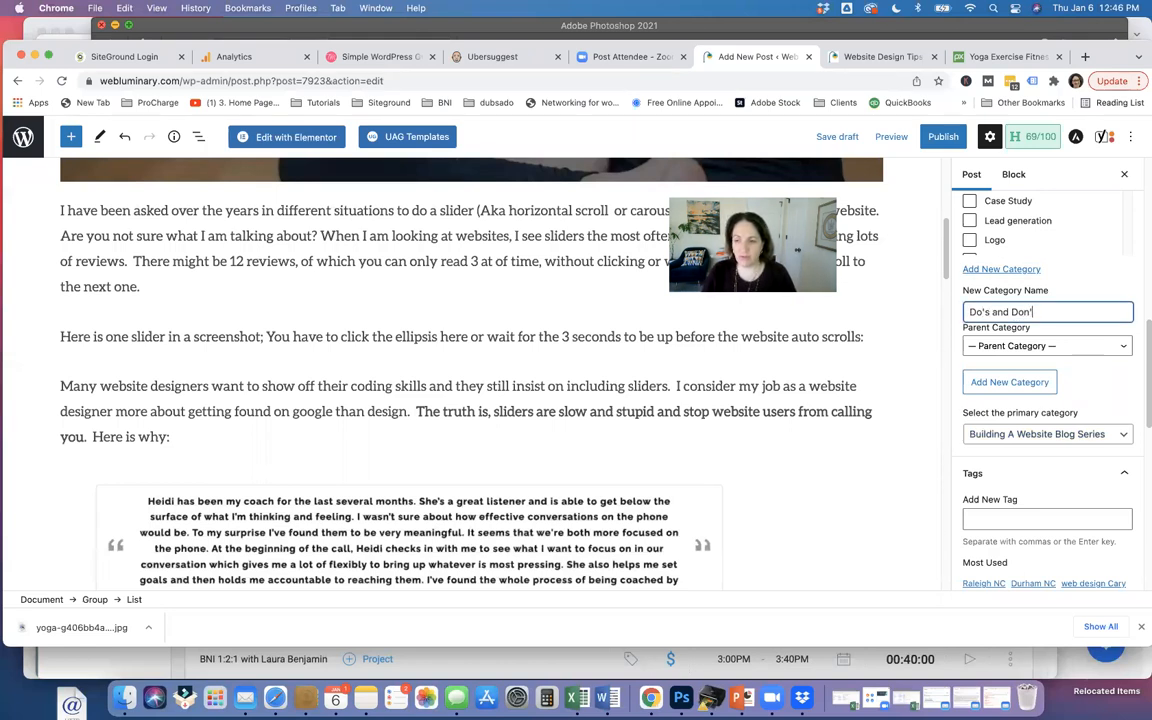
pyautogui.write('ts for W')
pyautogui.write('mall')
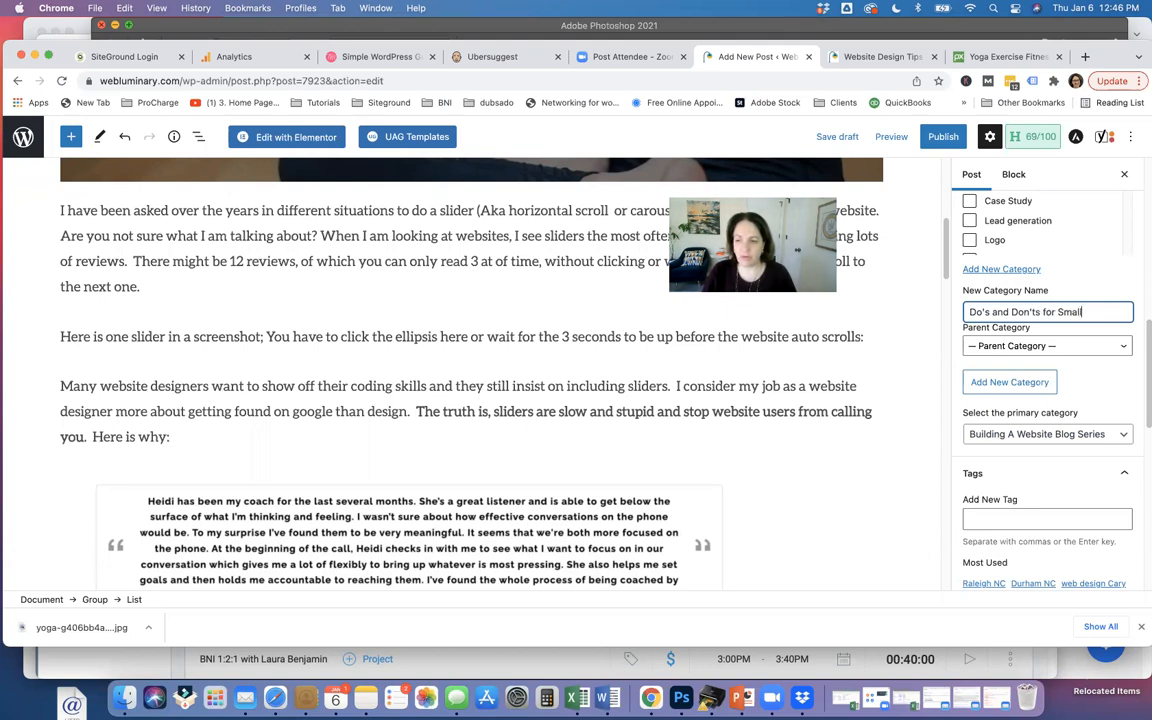
pyautogui.write(' Business Websites')
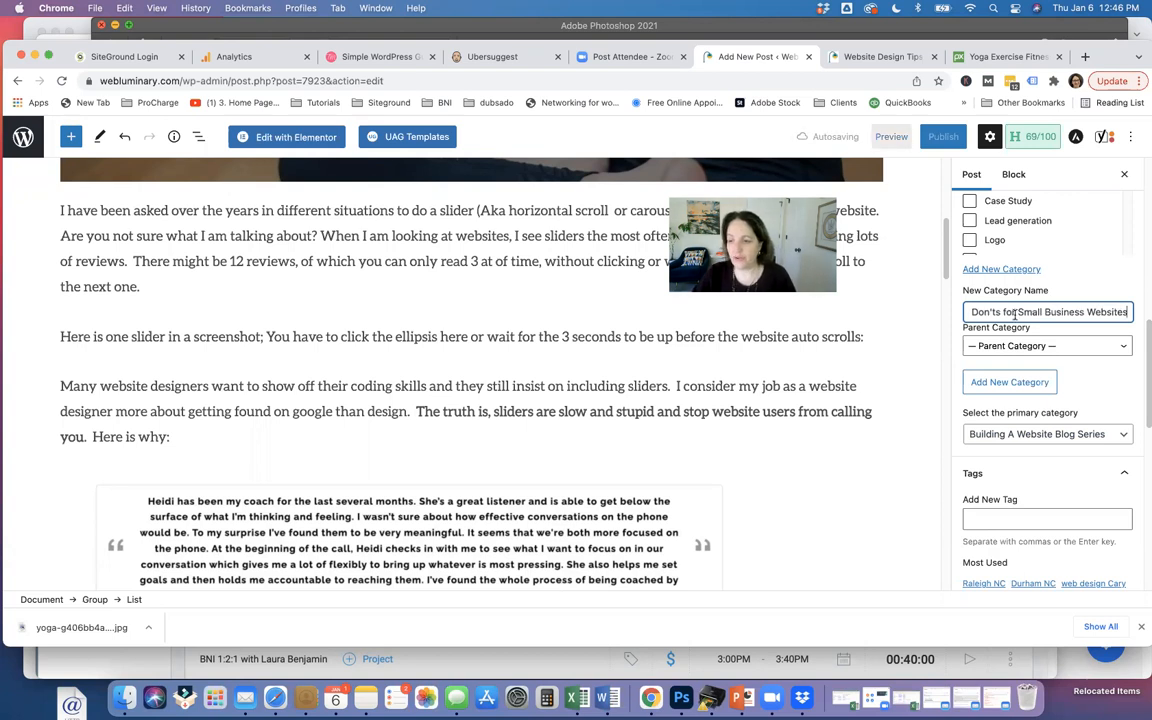
pyautogui.click(1012, 382)
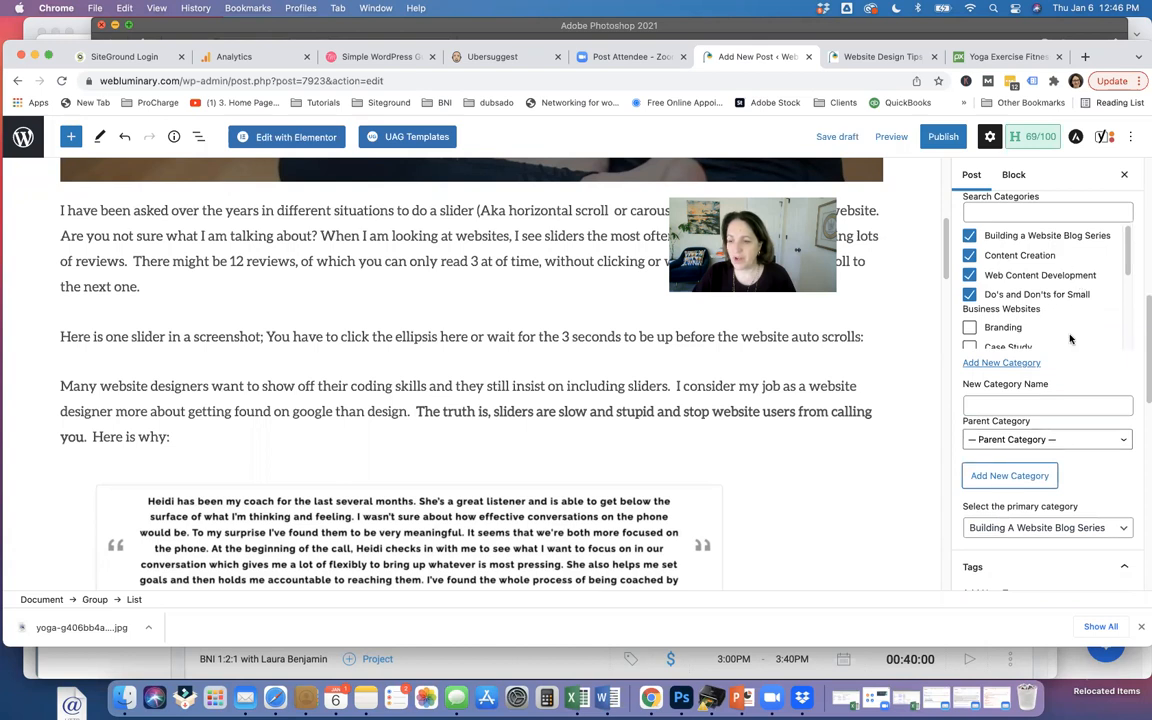
# Examine the post's updated category list and the tag options
pyautogui.scroll(-3, 1051, 320)
pyautogui.scroll(-1, 1013, 398)
pyautogui.scroll(5, 1069, 357)
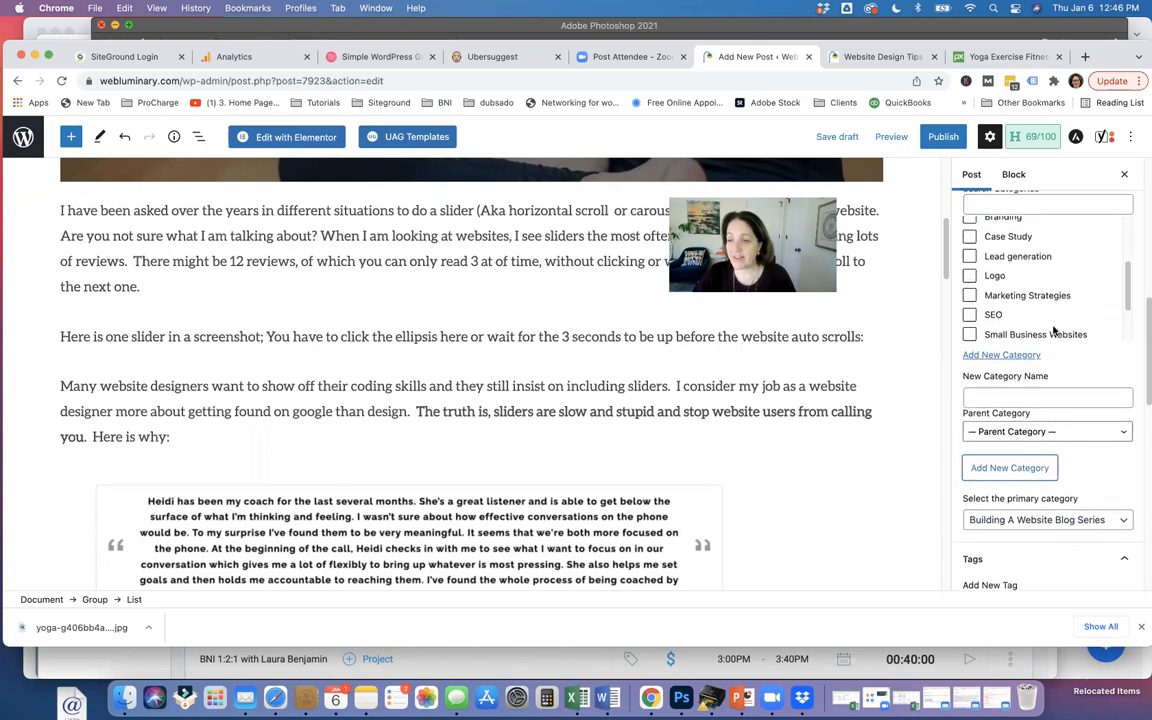
pyautogui.scroll(-2, 1068, 363)
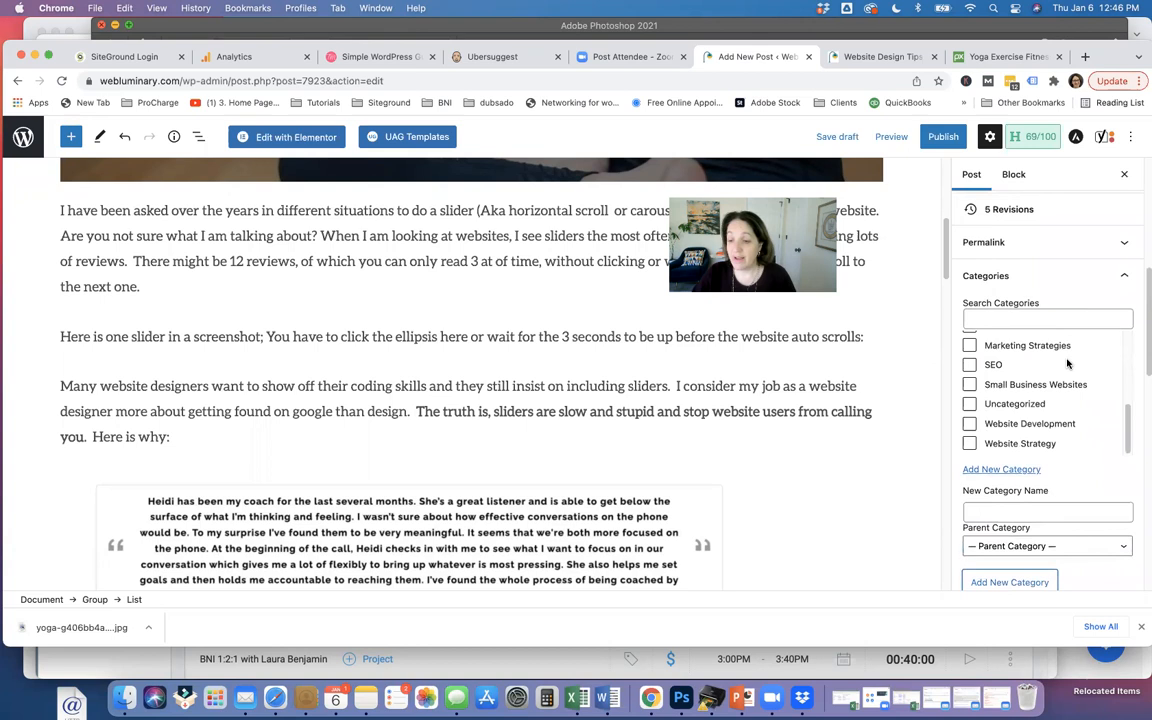
pyautogui.scroll(-6, 1005, 391)
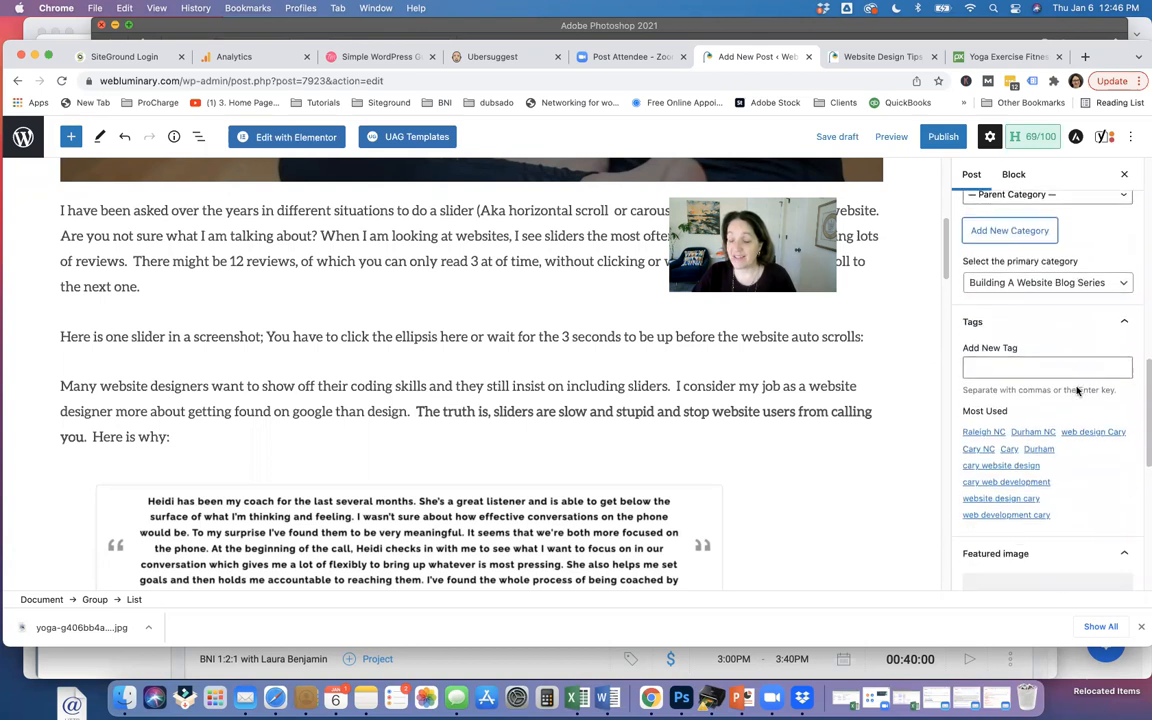
# Add the tags "Website developer" and "Wordpress Blog Editor" to the post
pyautogui.scroll(-2, 1075, 420)
pyautogui.click(989, 302)
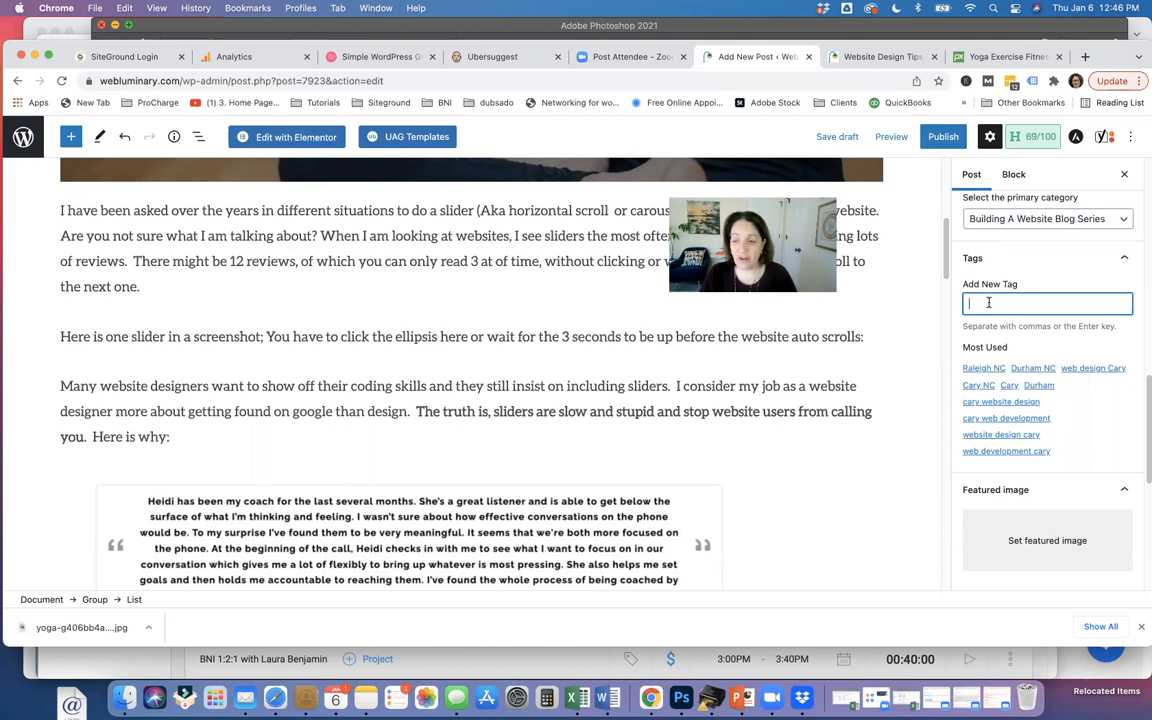
pyautogui.write('Website developer')
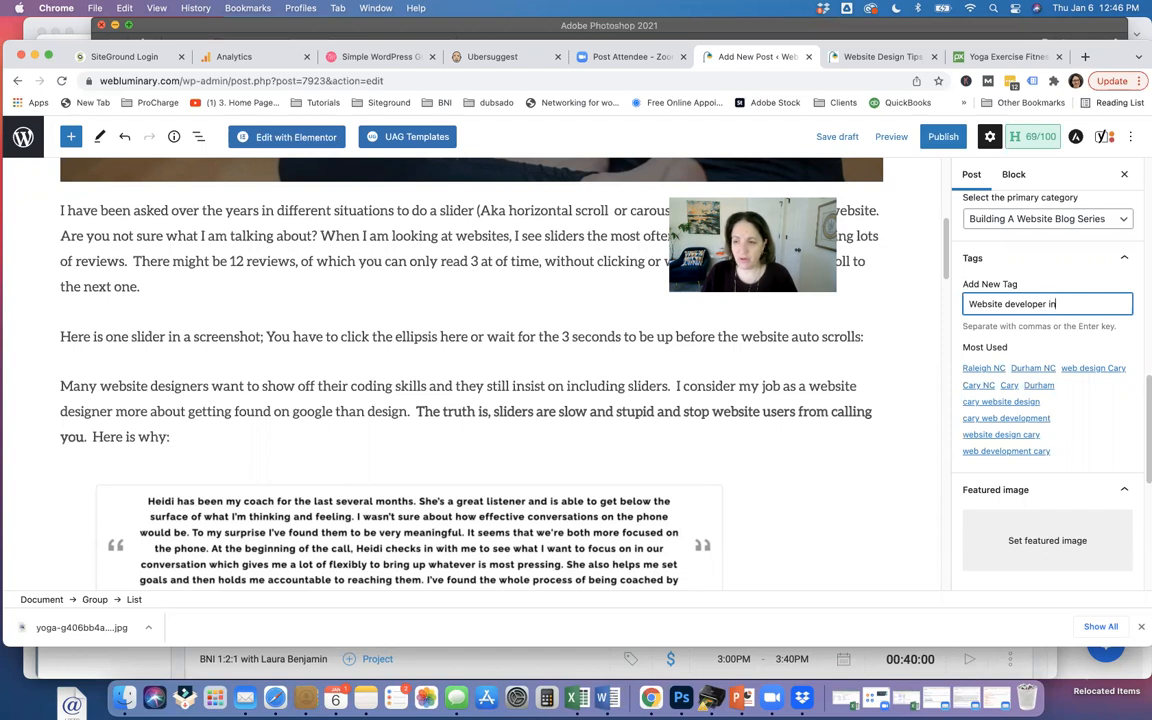
pyautogui.press('Return')
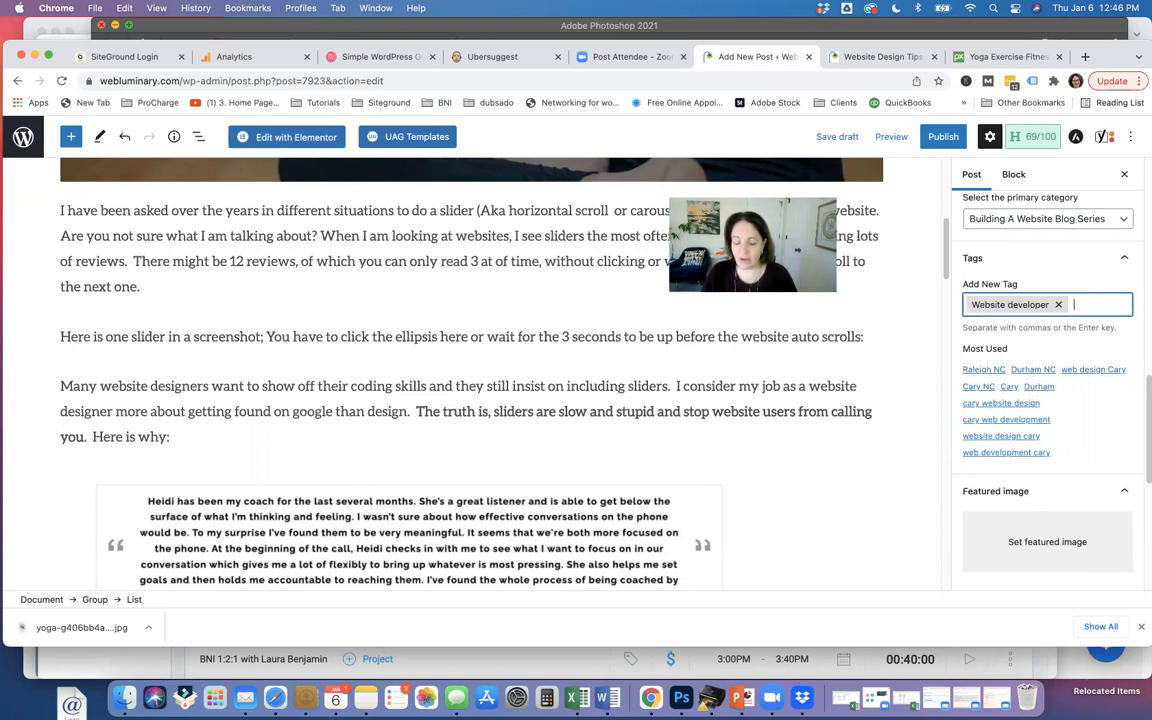
pyautogui.write('Wor')
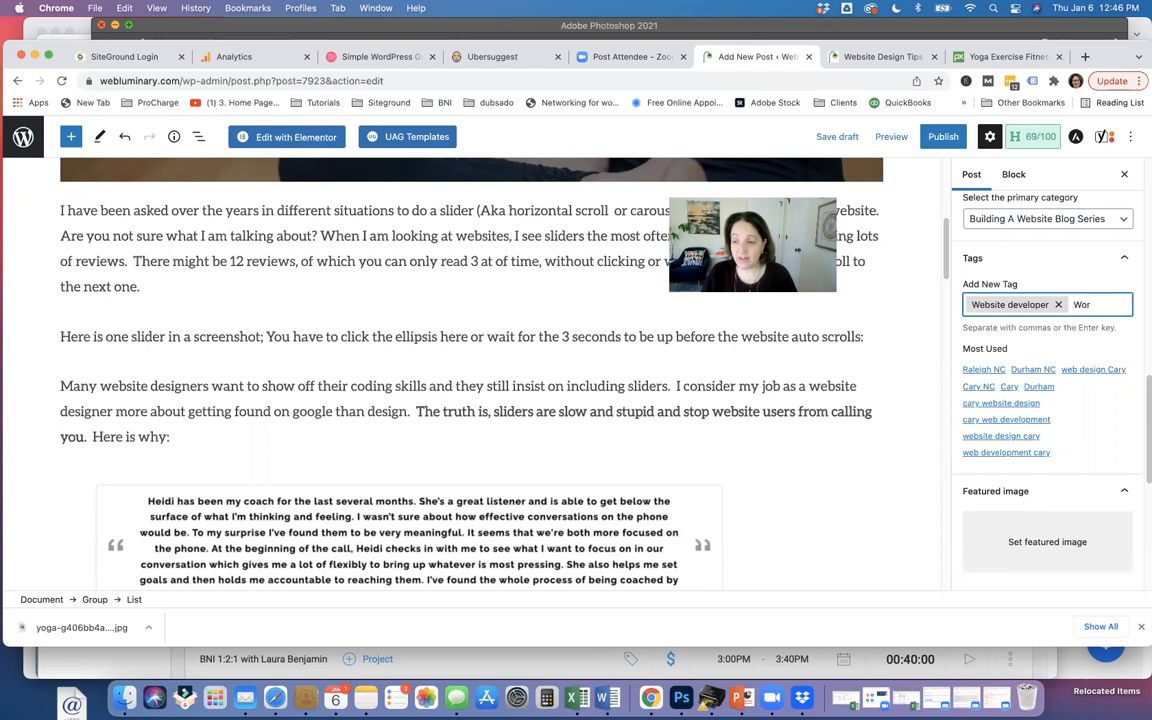
pyautogui.write('dpress Bl')
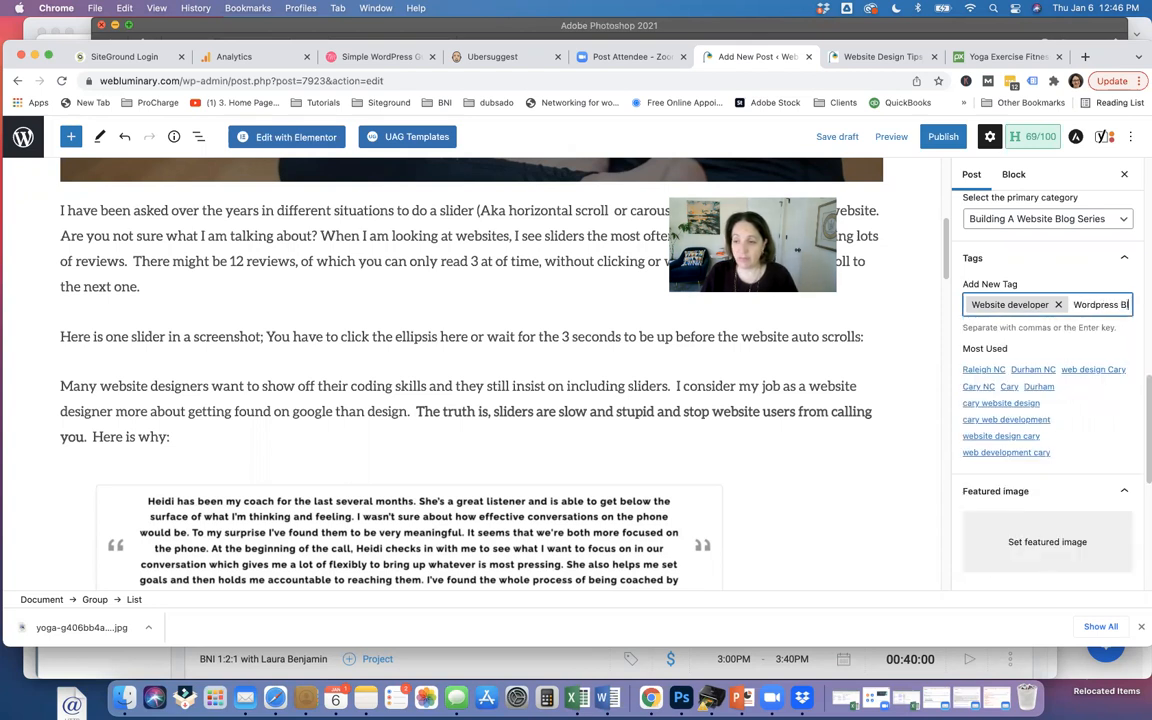
pyautogui.write('og Editor')
pyautogui.press('Return')
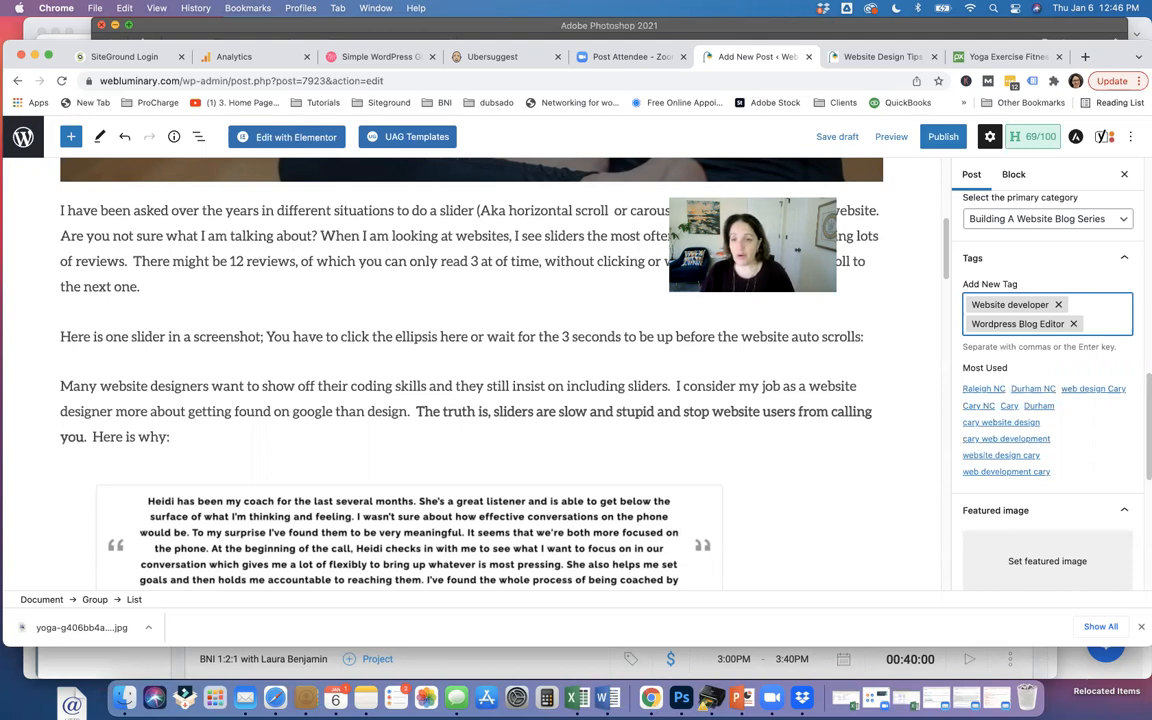
# Set the testimonial slider screenshot "Screen-Shot-2021-12-19-at-3.47.45-PM.png" from the media library as the post's featured image
pyautogui.scroll(-3, 1048, 420)
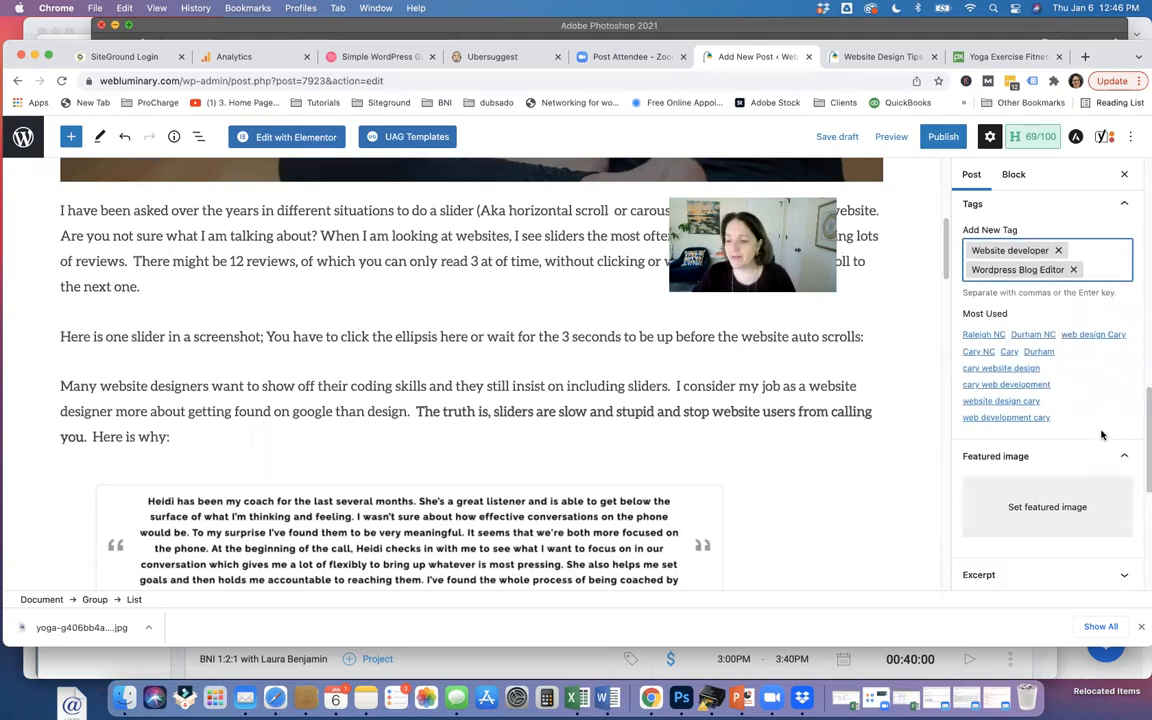
pyautogui.click(1048, 418)
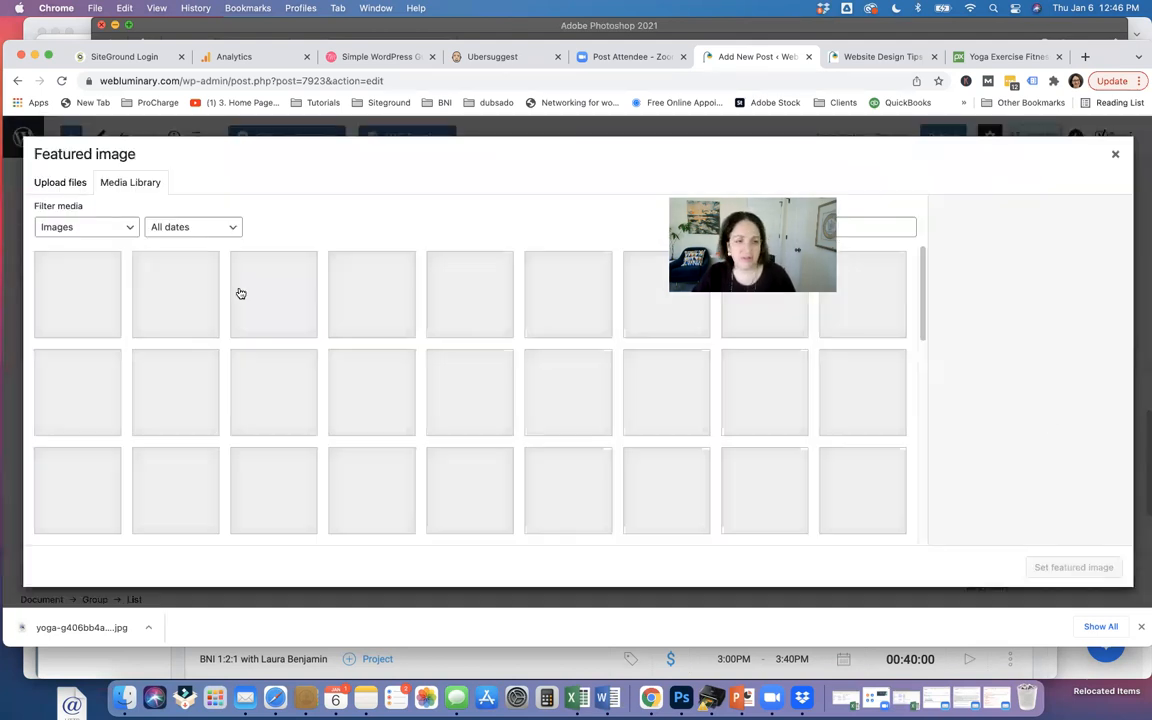
pyautogui.click(148, 285)
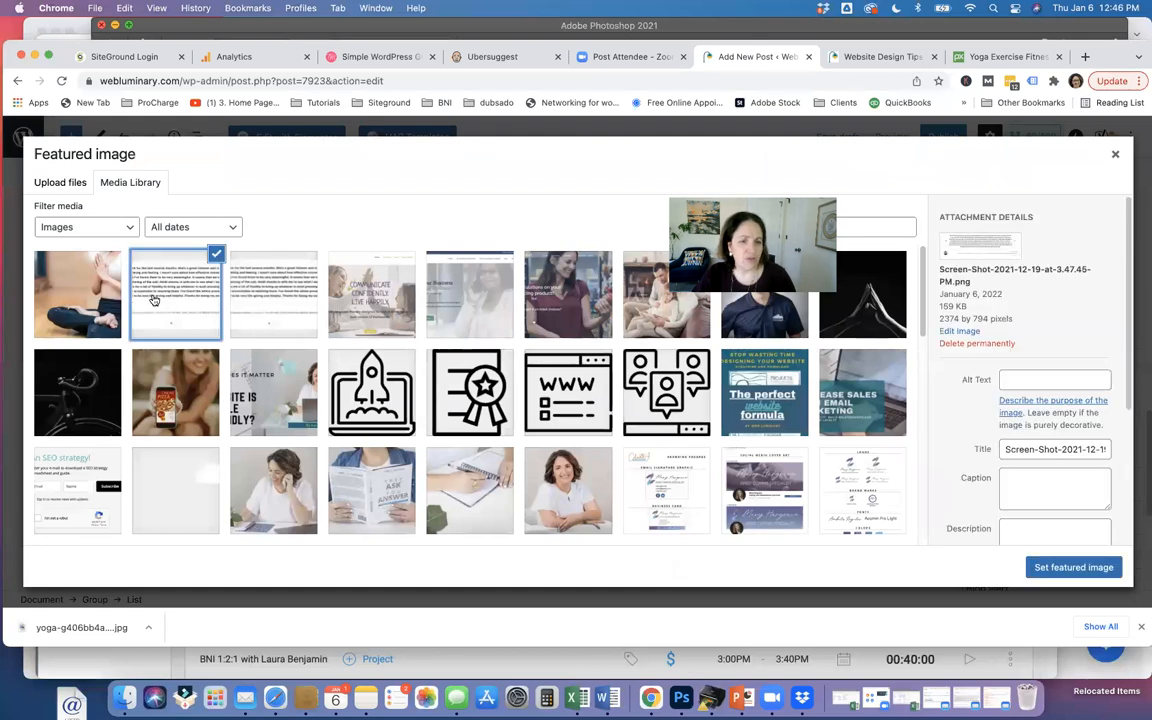
pyautogui.click(1075, 569)
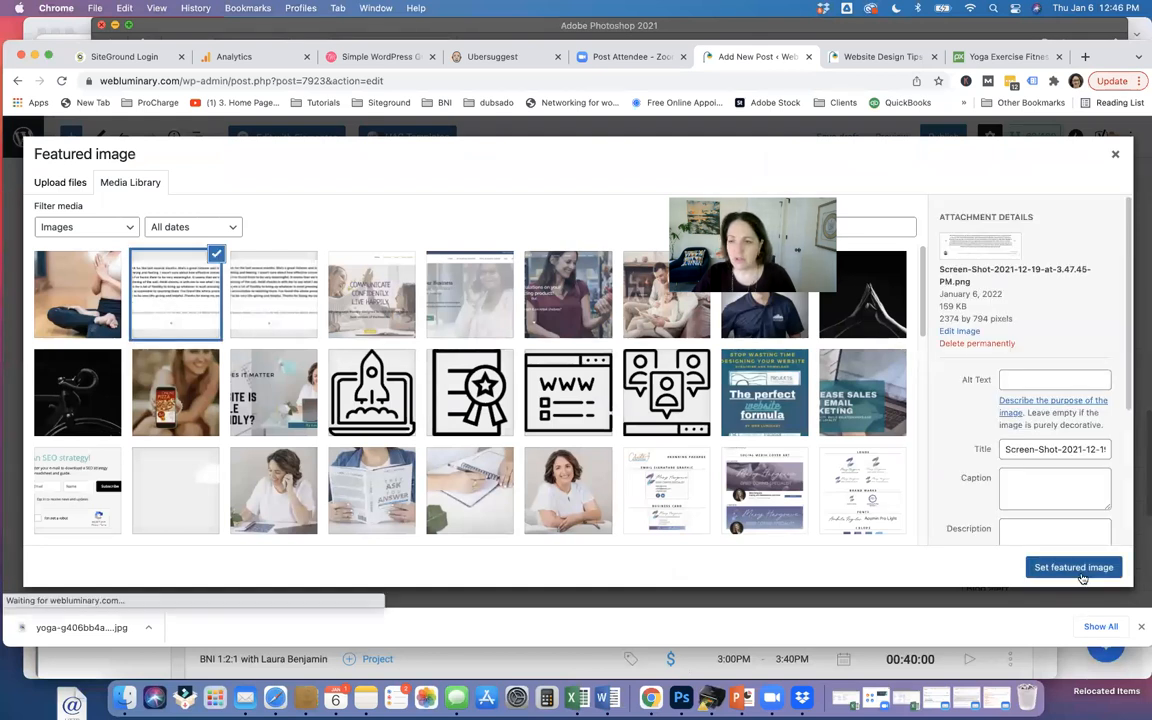
# Examine the remaining post settings: featured image, excerpt, discussion, PushAlert notification and NitroPack cache options
pyautogui.scroll(-1, 1121, 514)
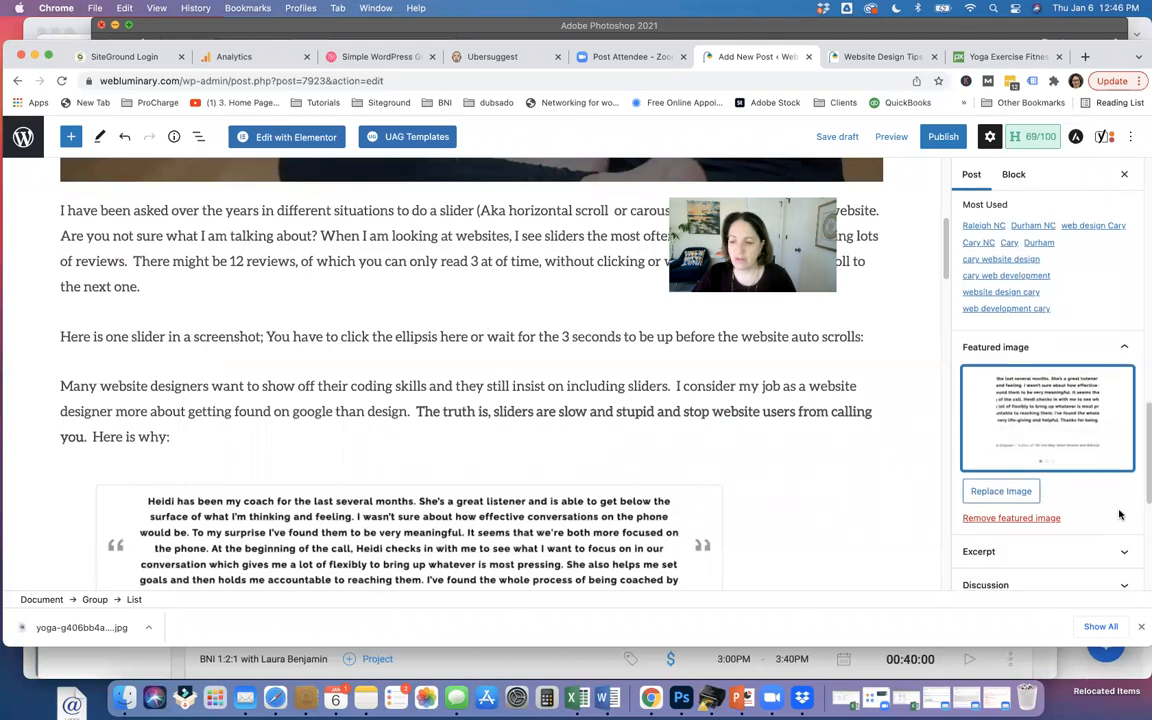
pyautogui.scroll(-3, 1119, 514)
pyautogui.scroll(1, 1119, 510)
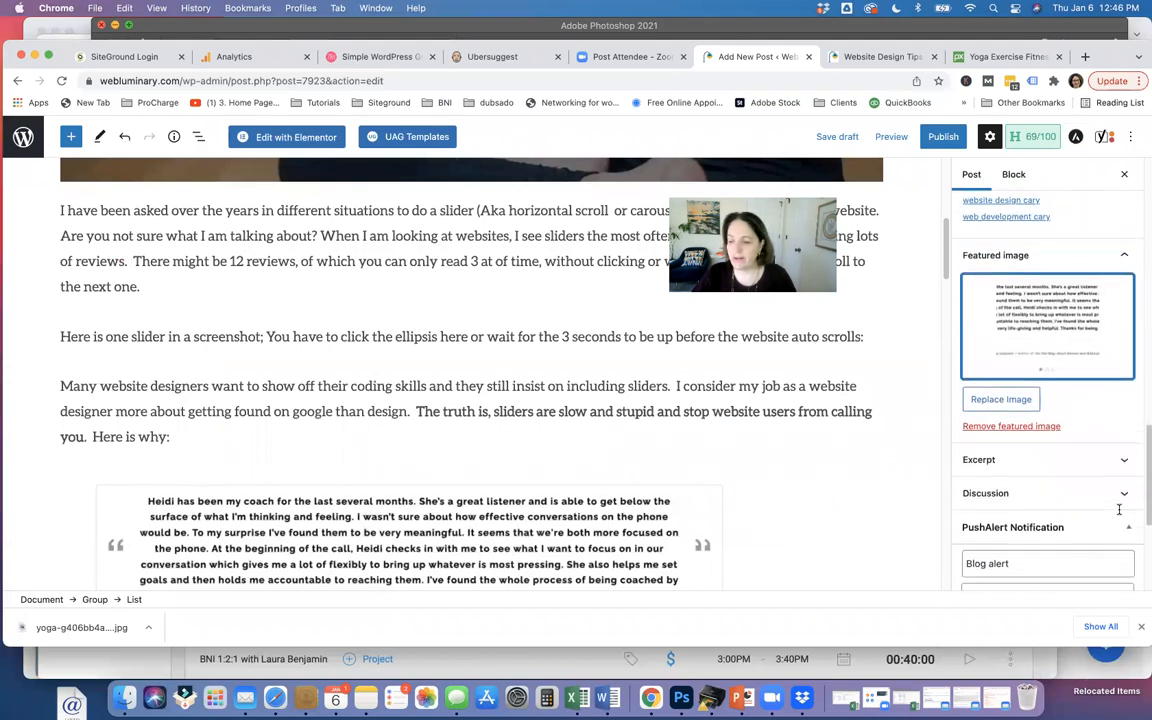
pyautogui.scroll(-3, 1119, 510)
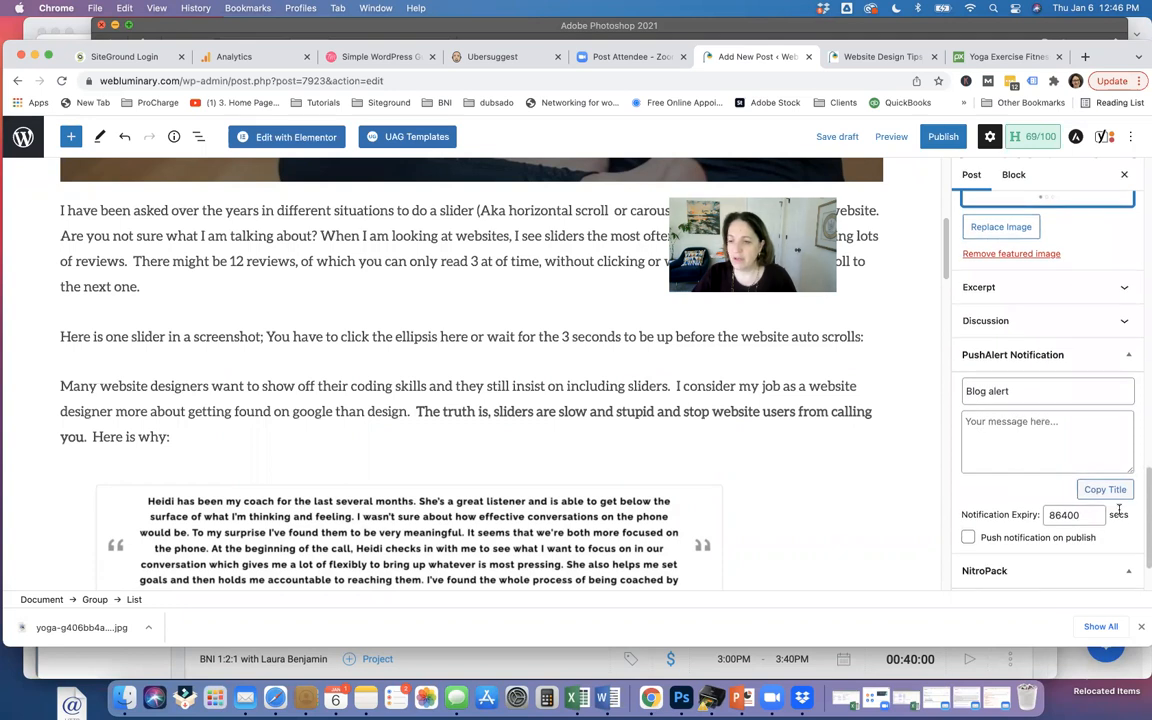
pyautogui.scroll(1, 1119, 512)
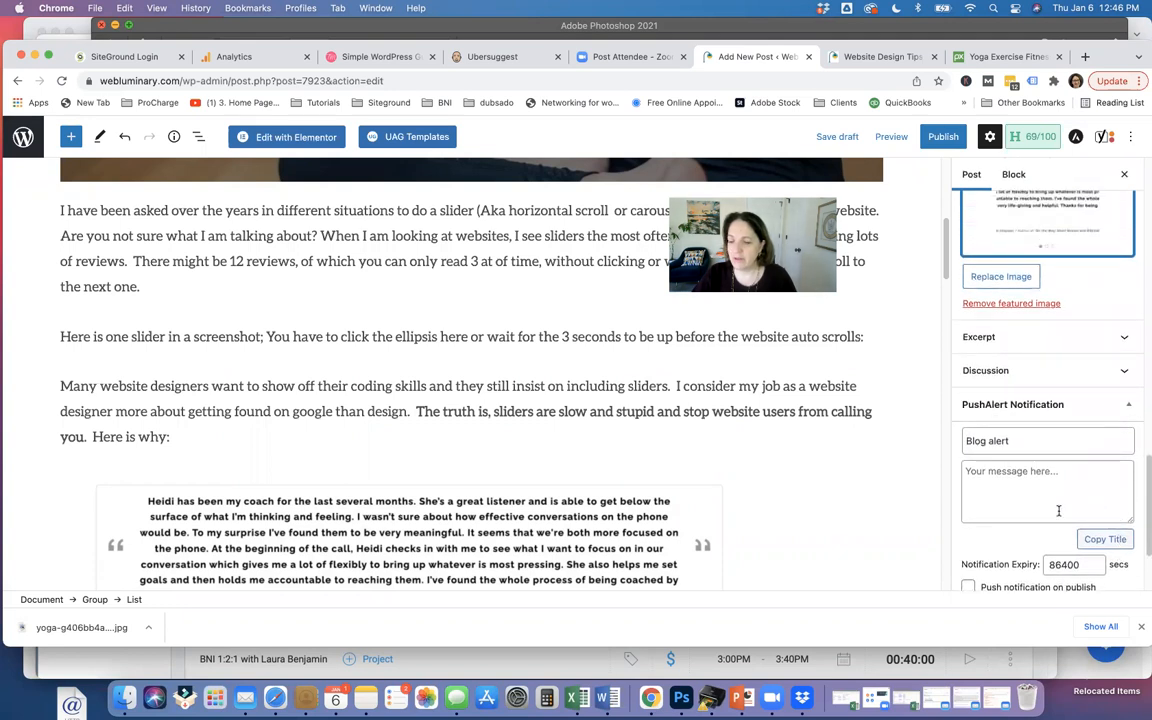
pyautogui.scroll(-3, 1058, 510)
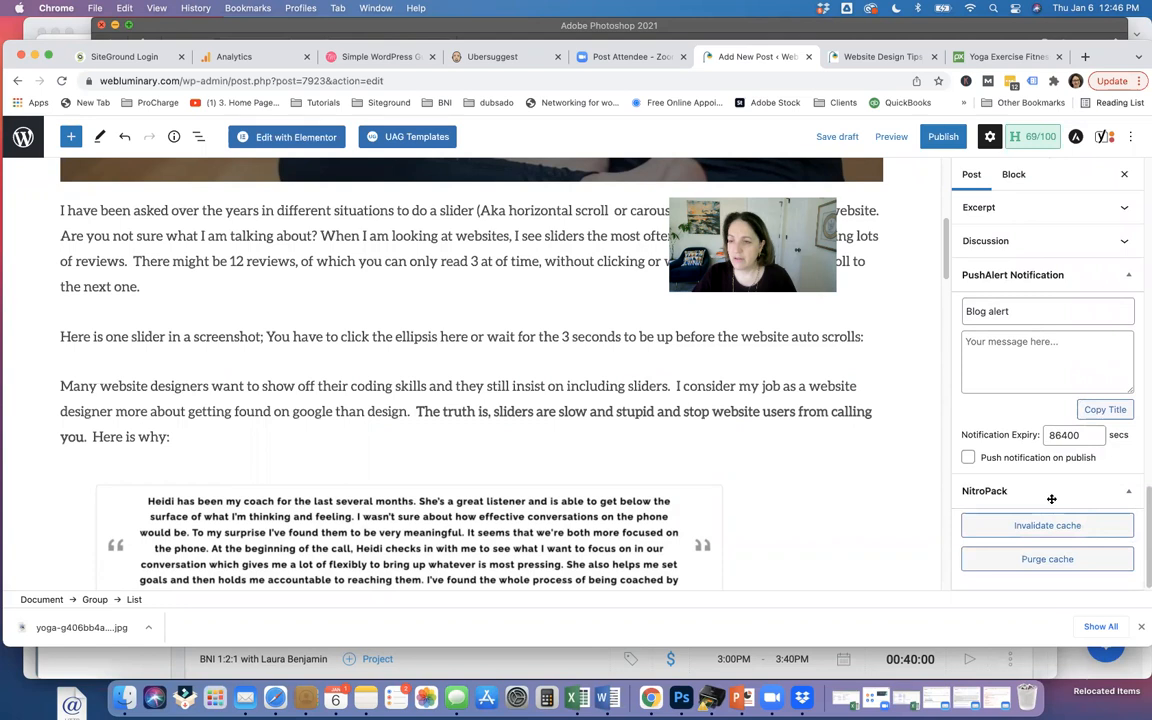
pyautogui.scroll(10, 1052, 499)
pyautogui.scroll(-10, 1052, 502)
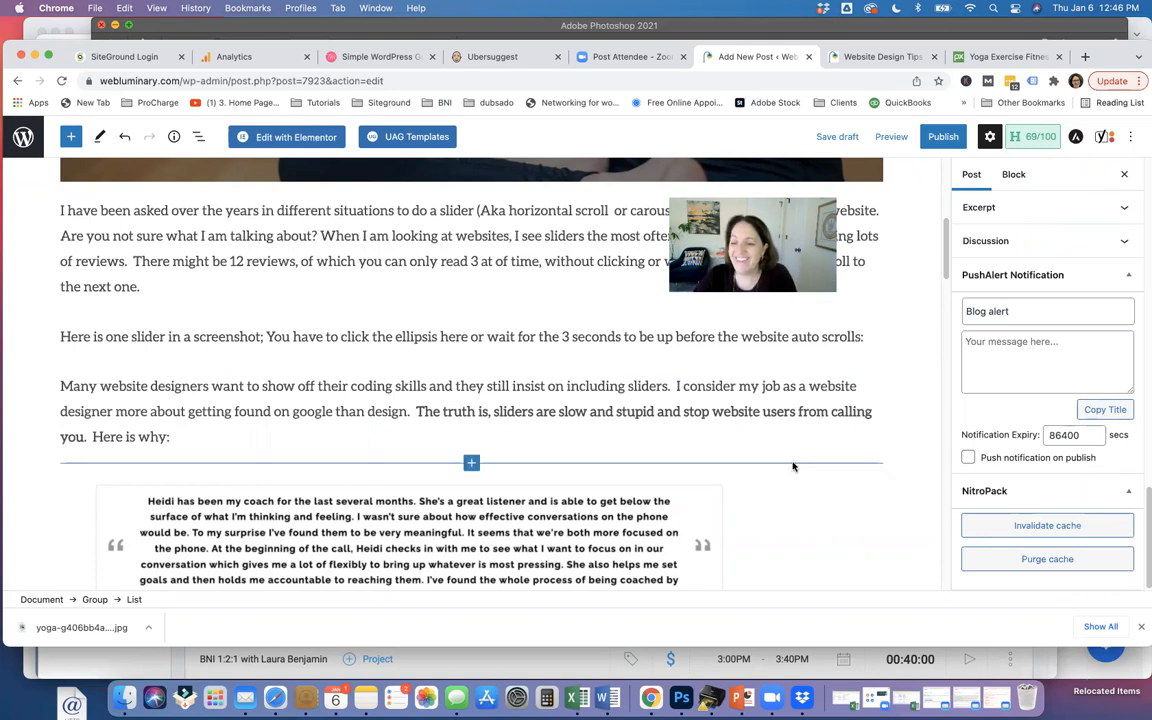
pyautogui.scroll(3, 913, 464)
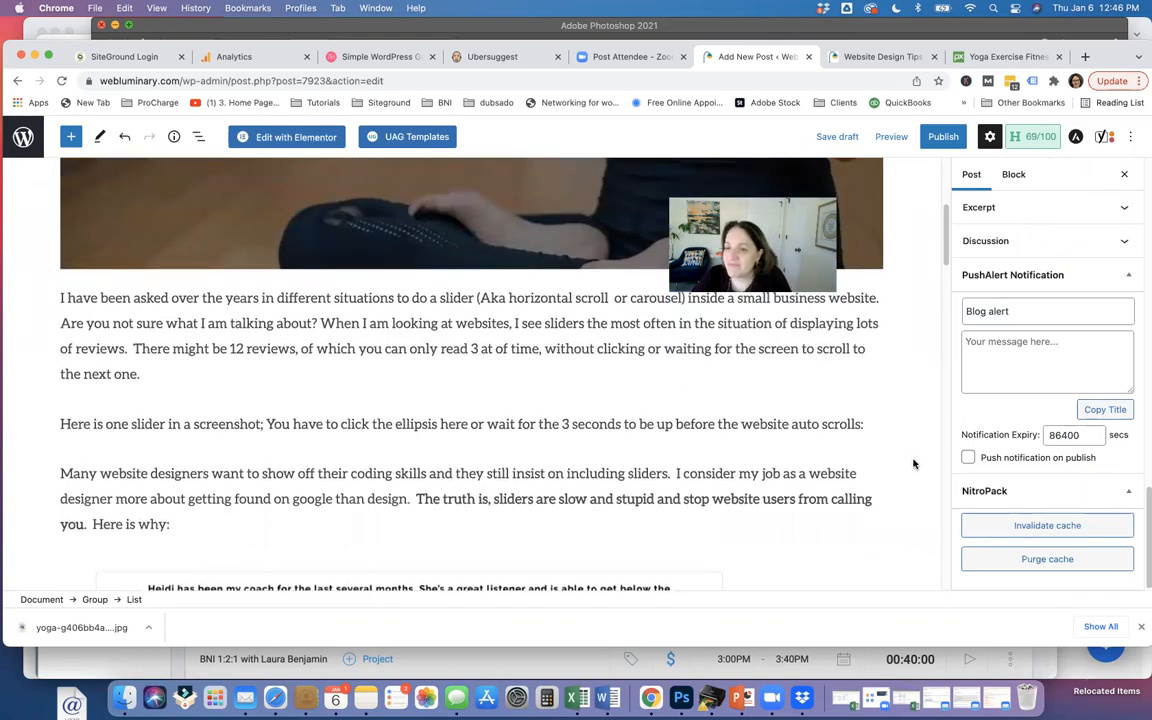
# Save the post as a draft and leave the editor for the list of all posts
pyautogui.scroll(10, 913, 464)
pyautogui.click(827, 140)
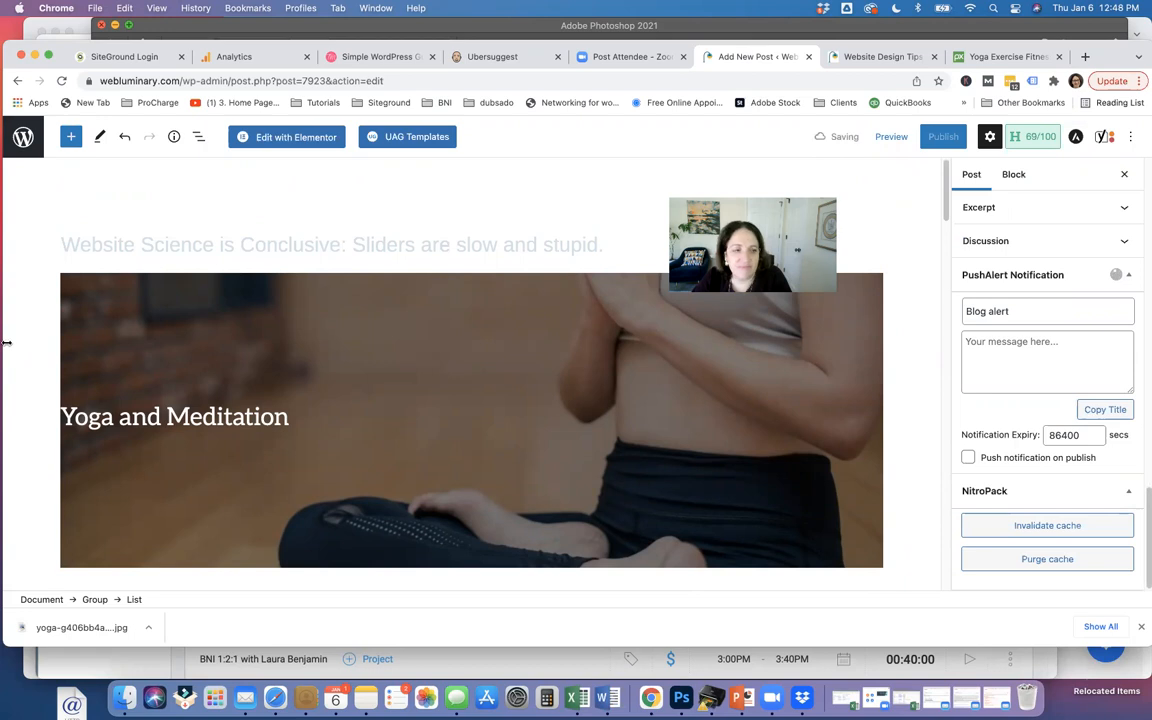
pyautogui.click(22, 137)
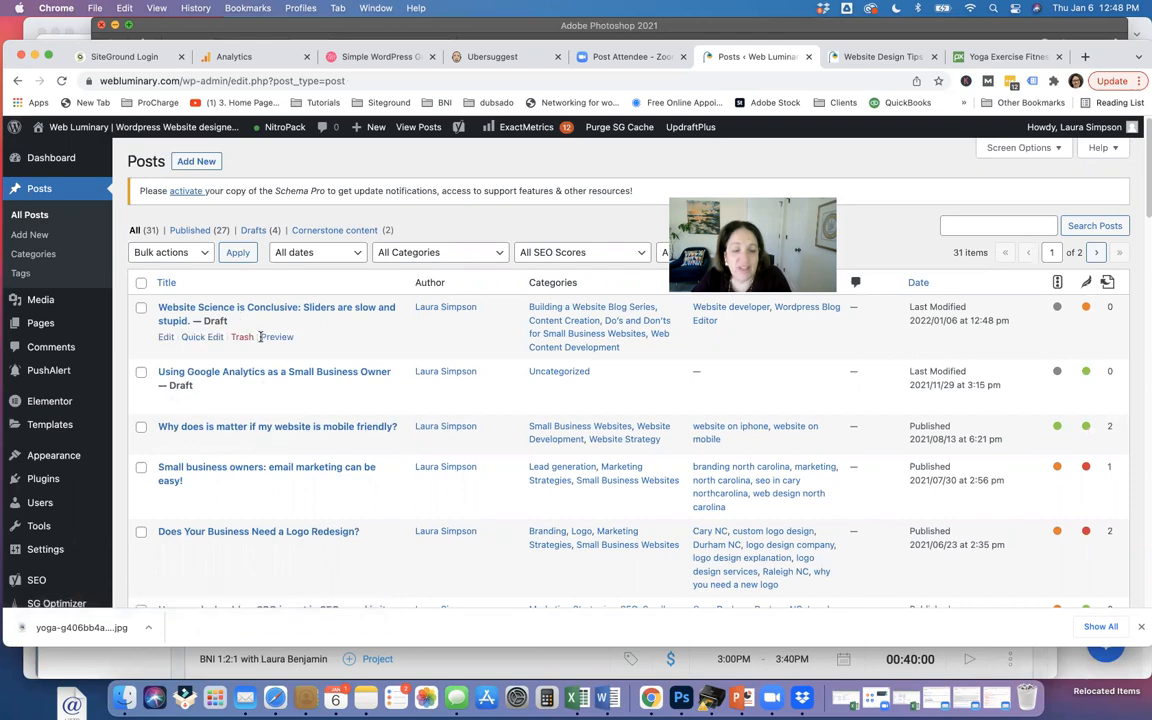
# View the published post about mobile-friendly websites and the site's blog page, and return to the posts list
pyautogui.click(270, 442)
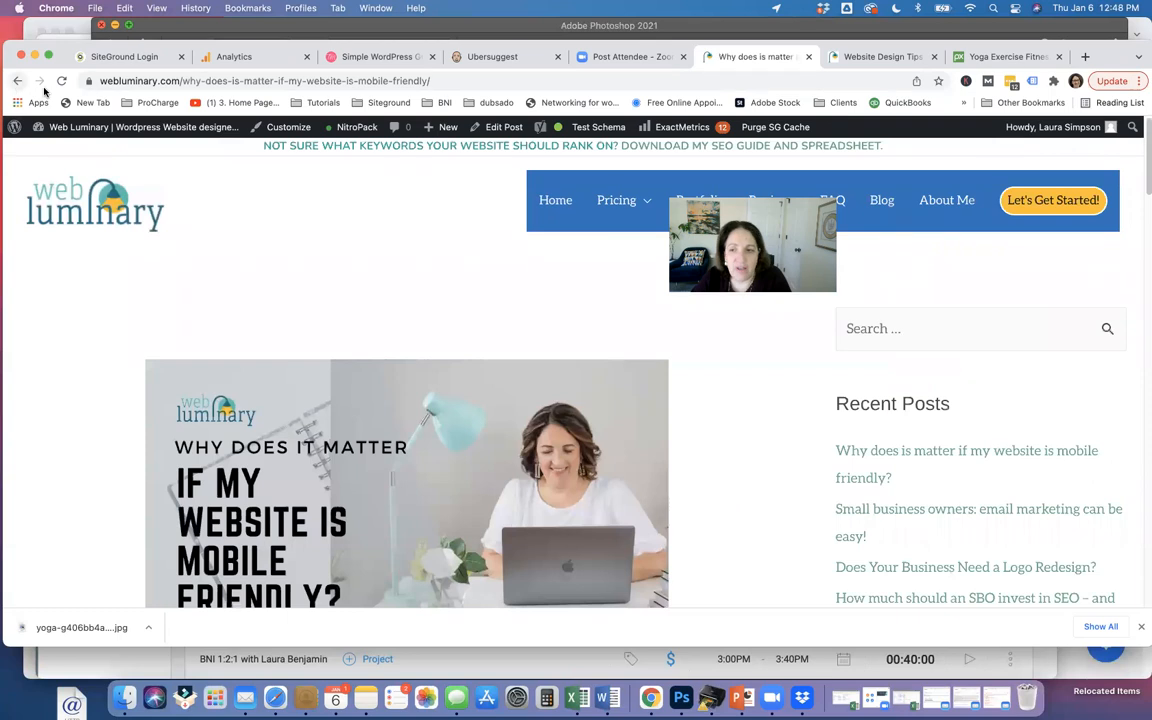
pyautogui.click(892, 211)
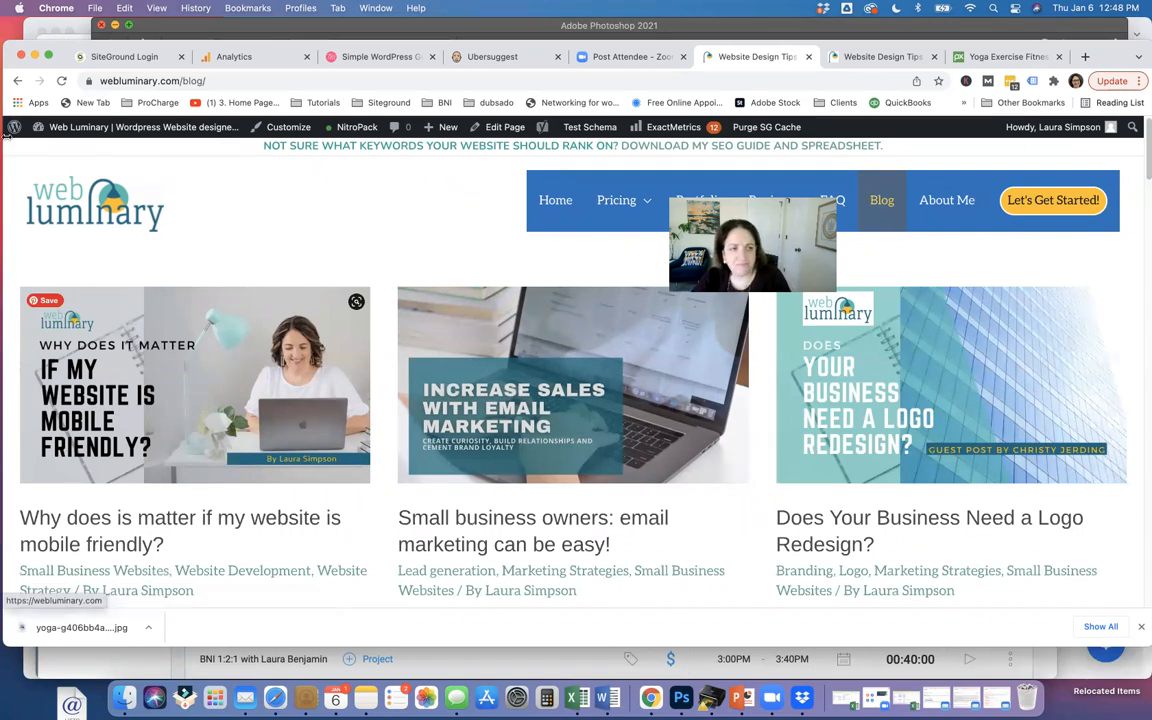
pyautogui.click(130, 544)
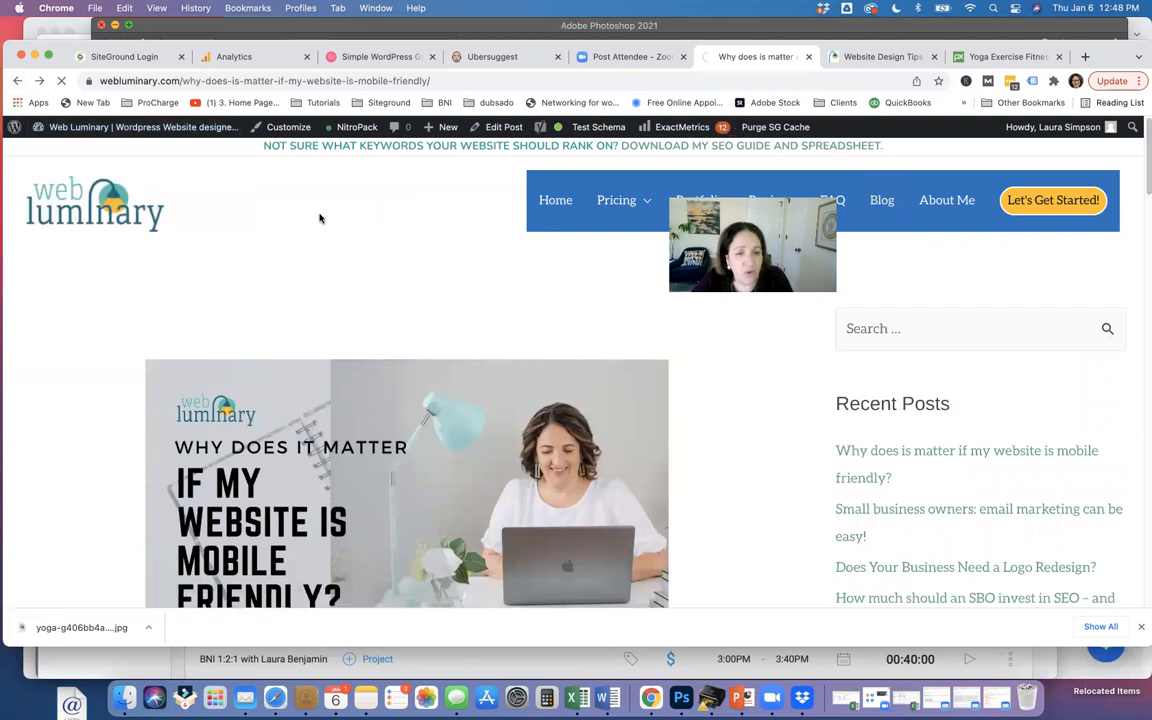
pyautogui.press('super+Left')
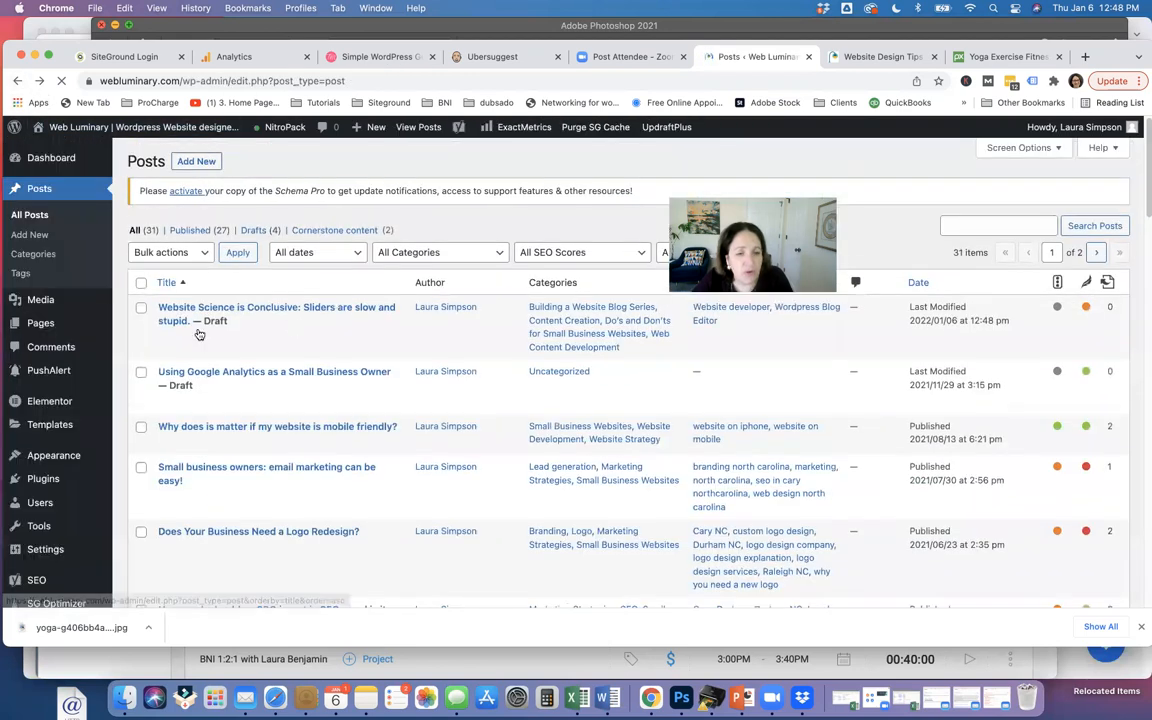
# Preview the draft "Using Google Analytics as a Small Business Owner" and move it to the trash
pyautogui.moveTo(262, 332)
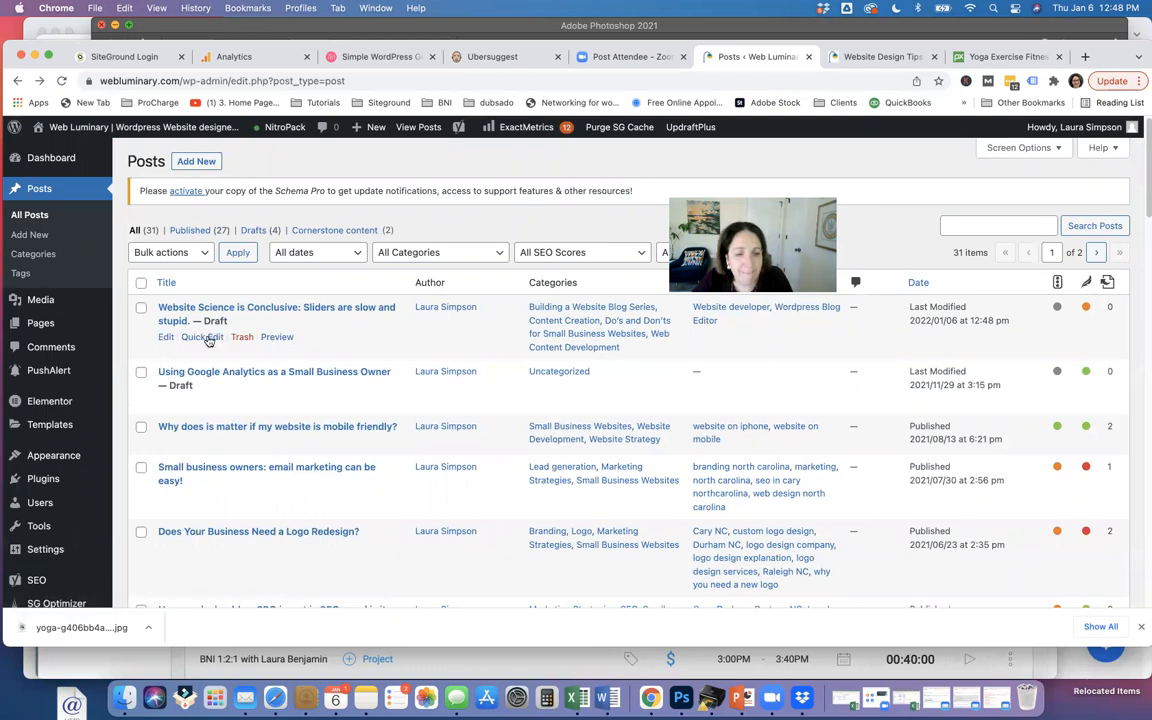
pyautogui.moveTo(188, 379)
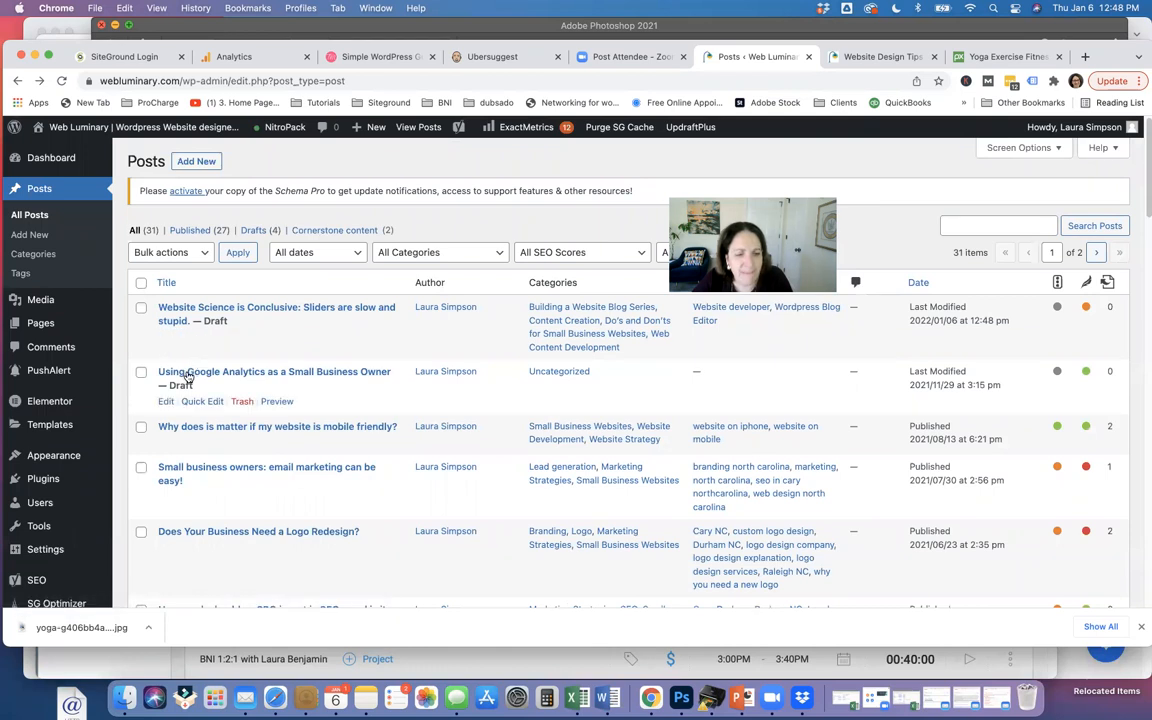
pyautogui.click(273, 402)
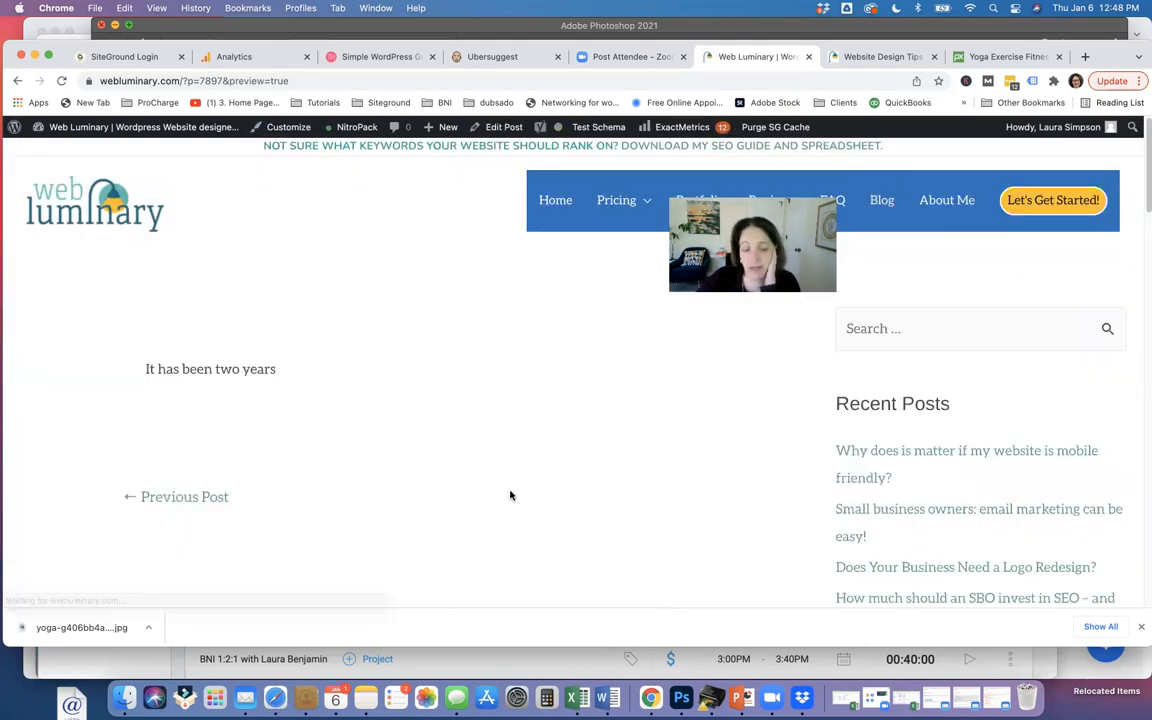
pyautogui.click(19, 80)
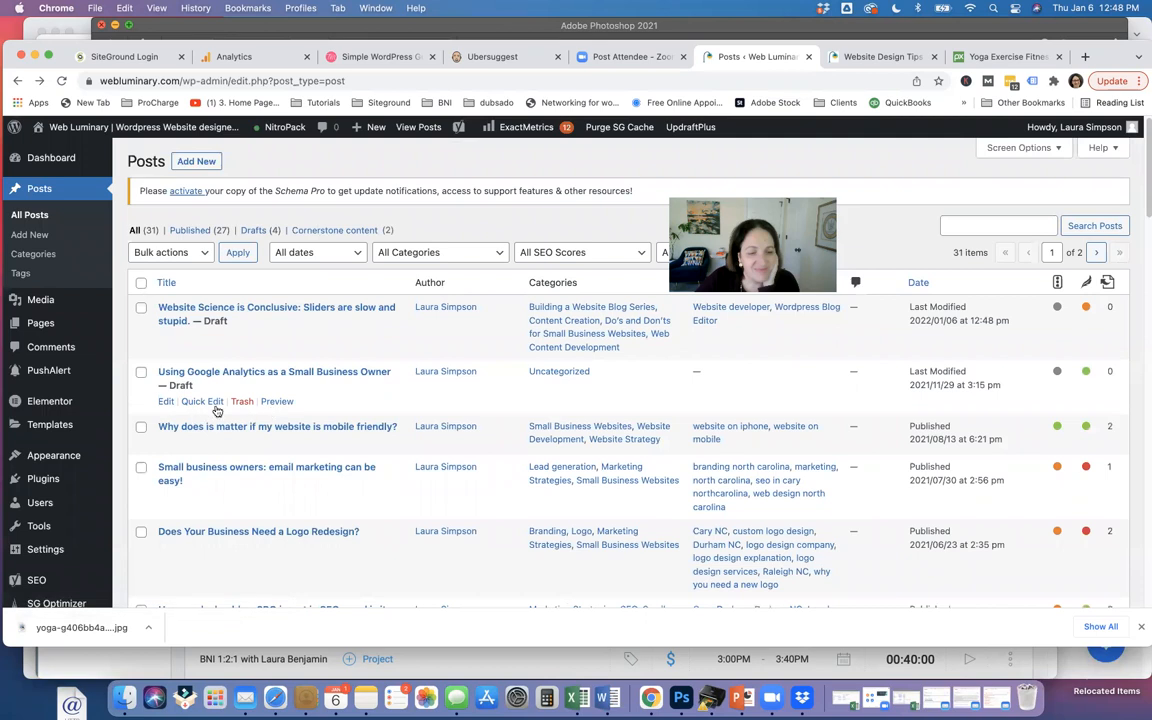
pyautogui.click(243, 402)
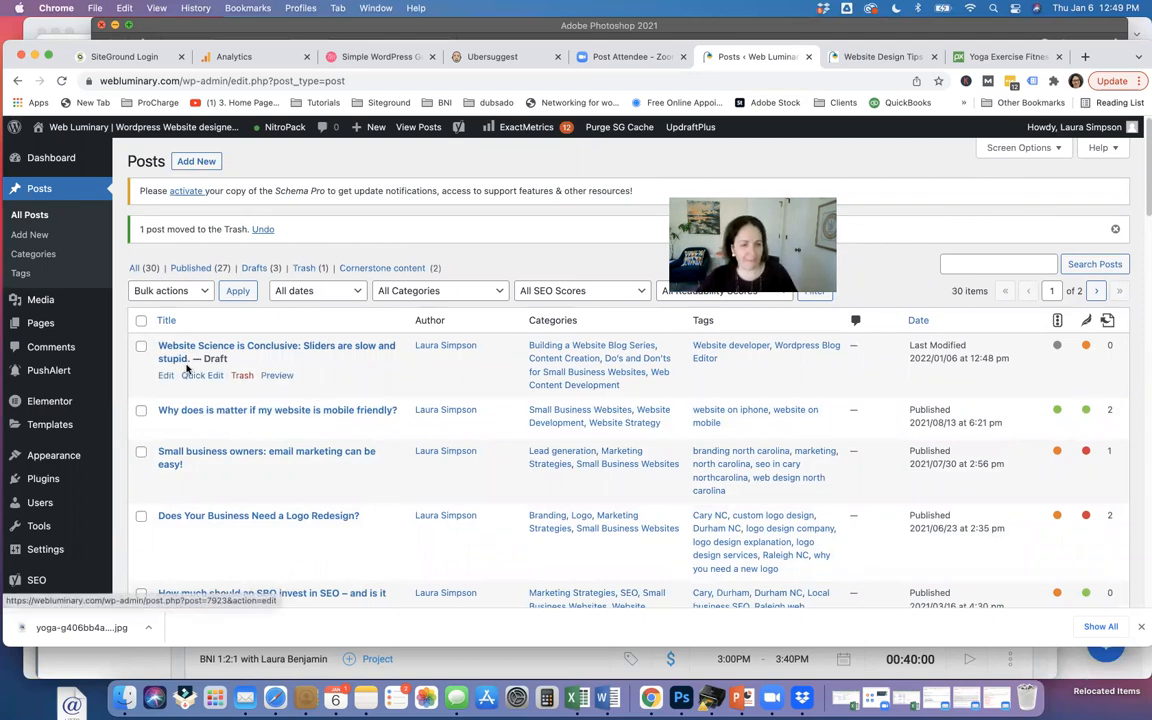
# Examine the publication status choices for the sliders draft in Quick Edit and cancel without changing anything
pyautogui.click(196, 376)
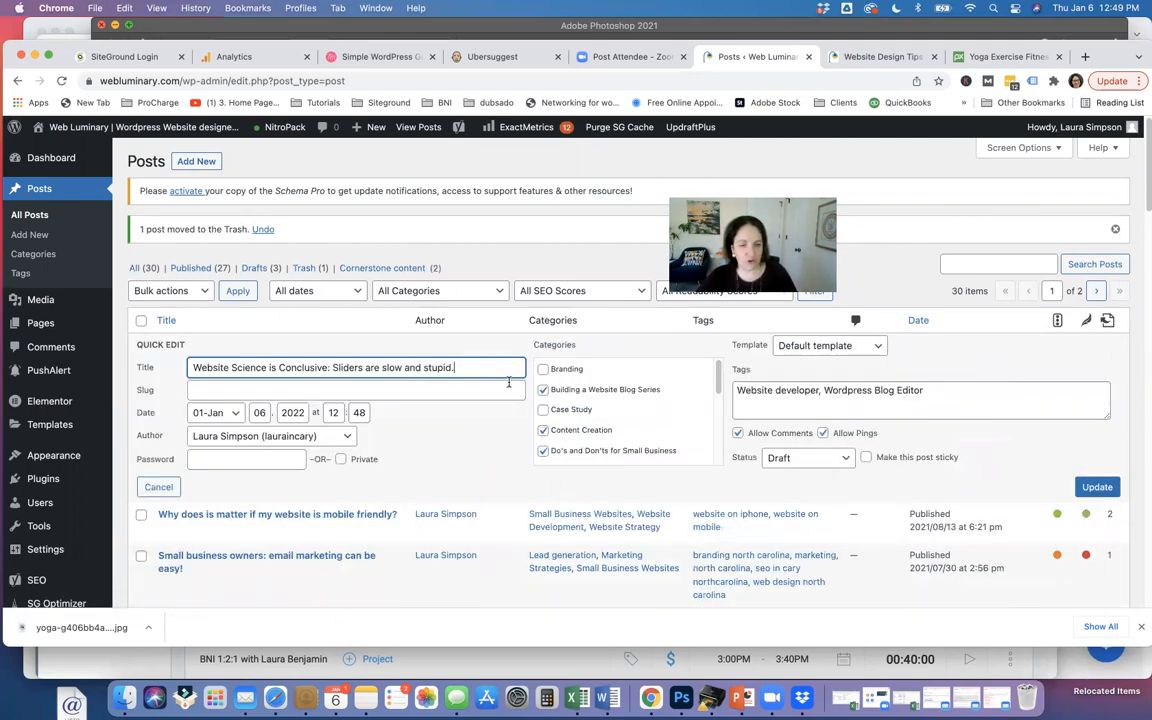
pyautogui.click(845, 464)
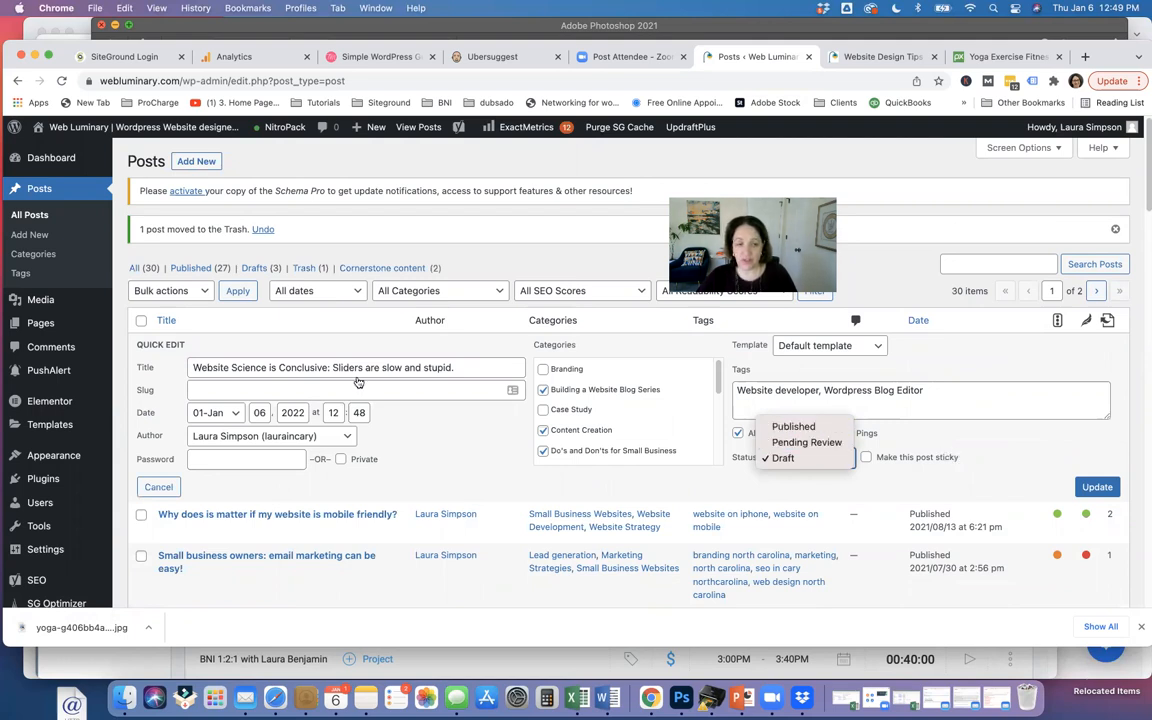
pyautogui.click(165, 490)
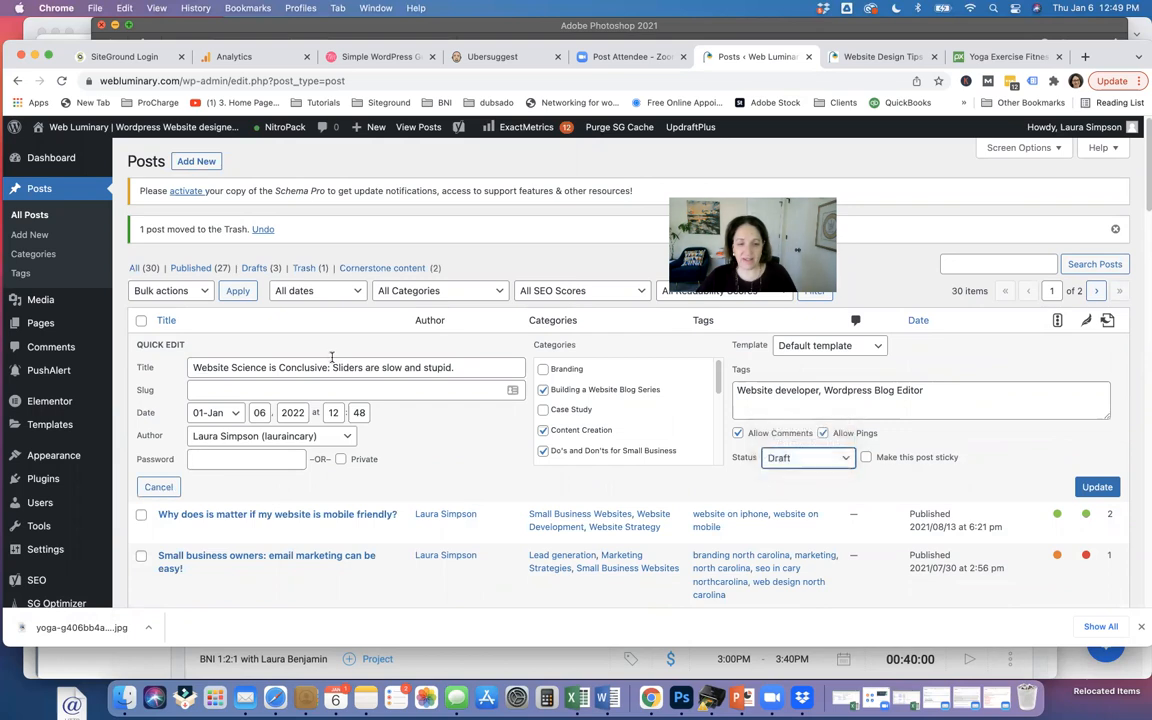
pyautogui.click(156, 486)
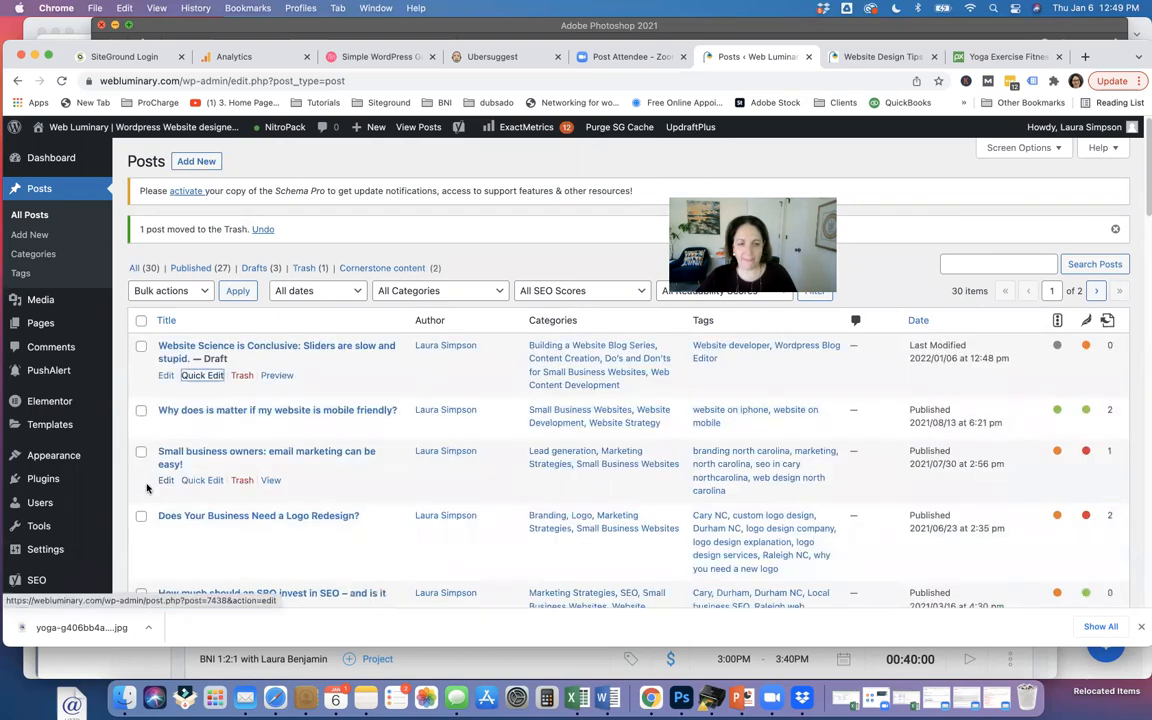
# Review the sliders draft's title, slug and tags in Quick Edit and close it with the title kept
pyautogui.click(201, 376)
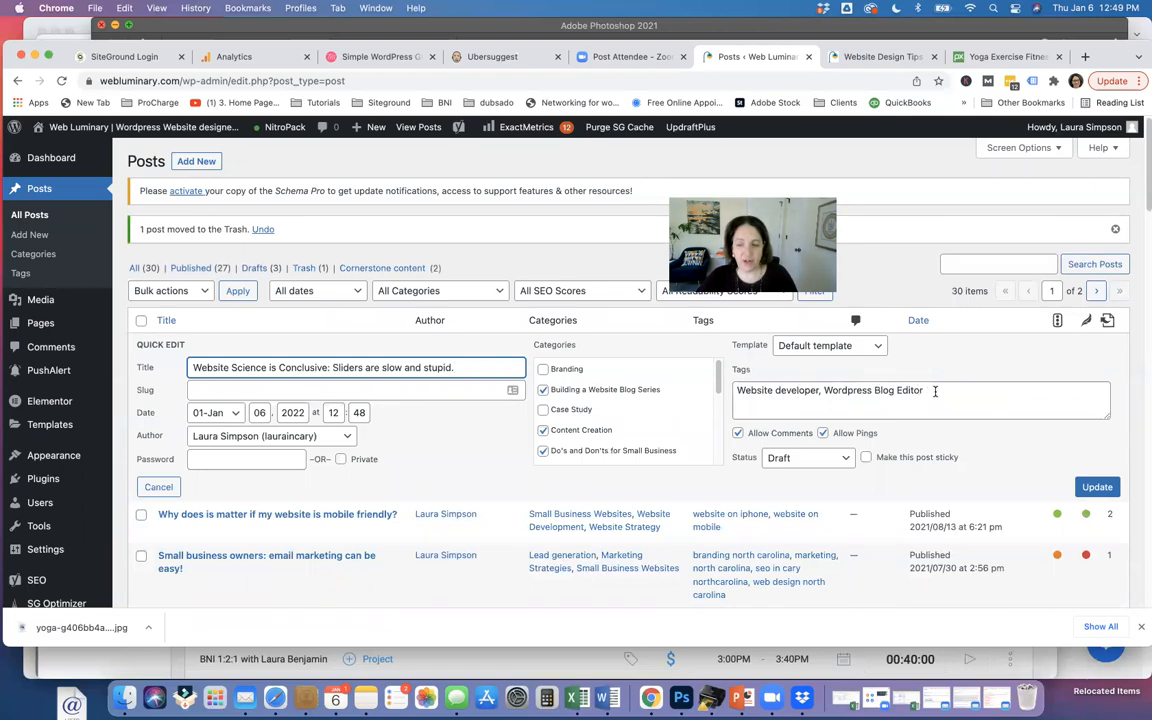
pyautogui.moveTo(453, 369); pyautogui.dragTo(191, 373)
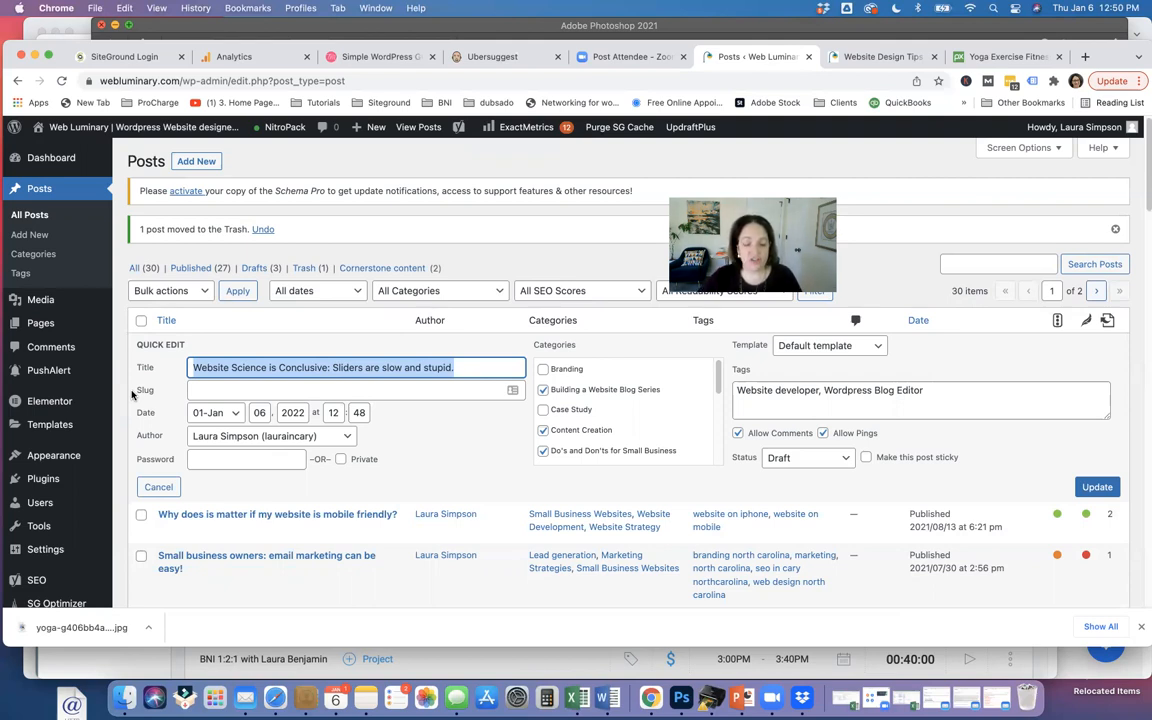
pyautogui.click(219, 369)
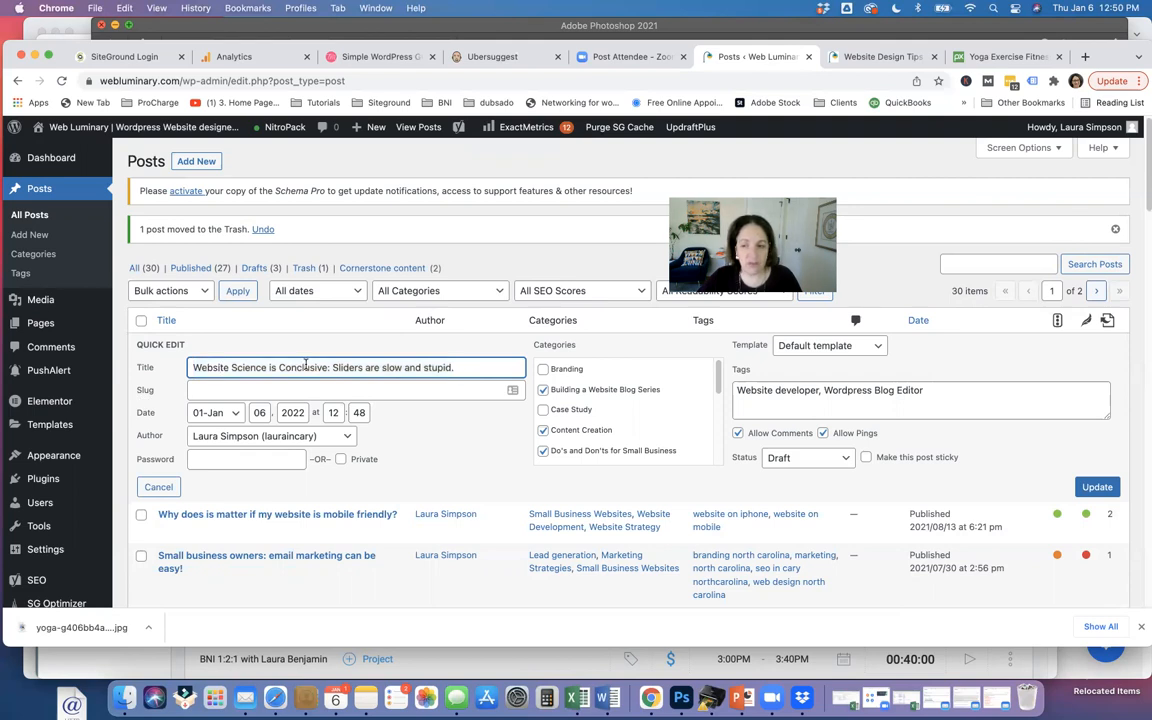
pyautogui.press('Return')
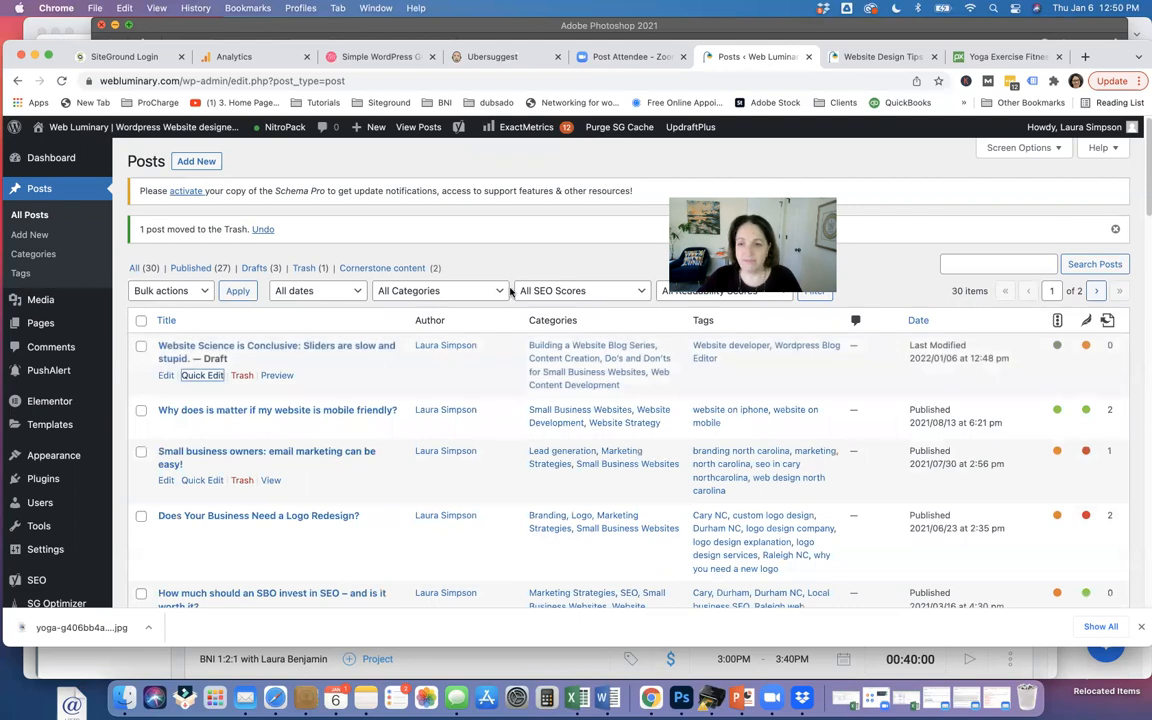